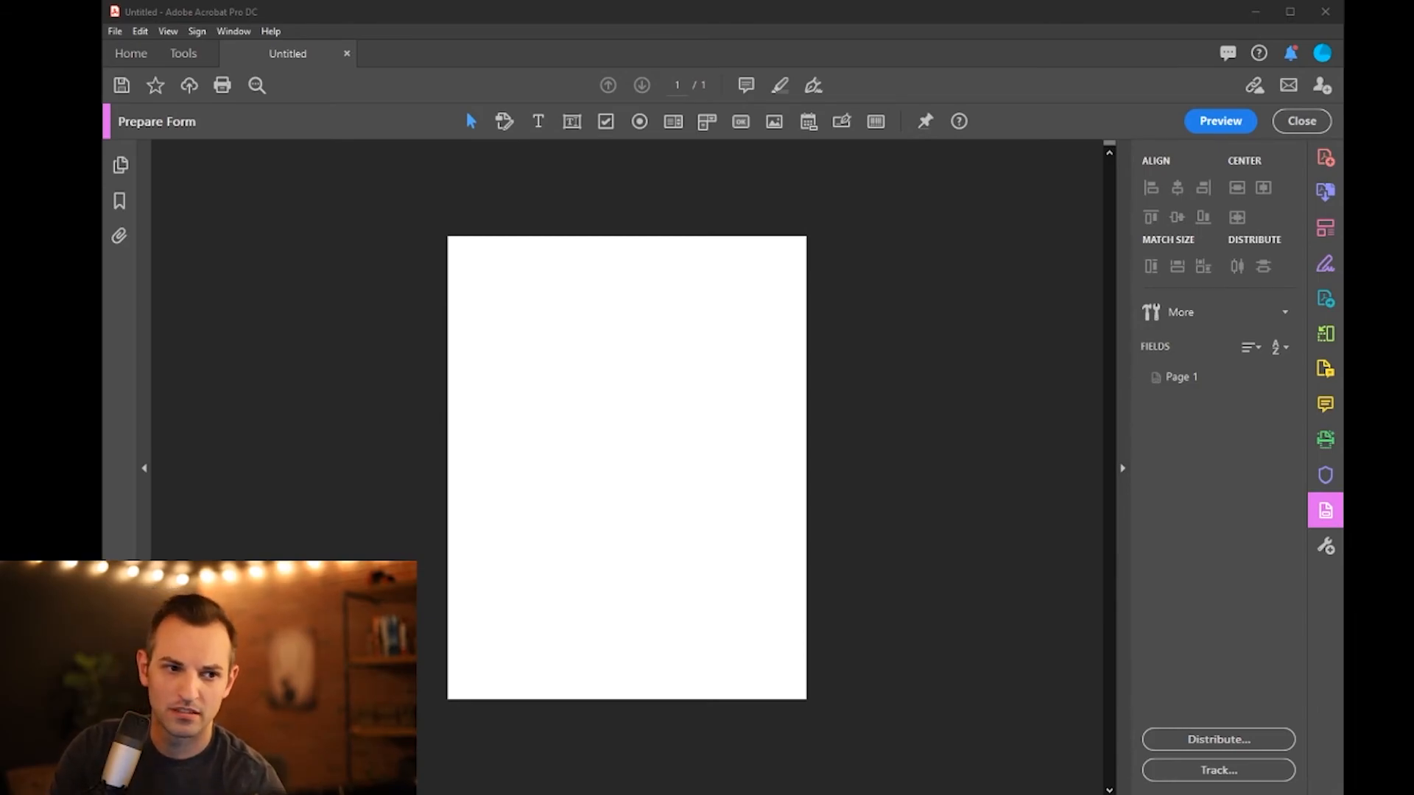
- Create a new blank form from scratch with File > Create > Create Form
{"action": "left_click", "coordinate": [115, 31]}
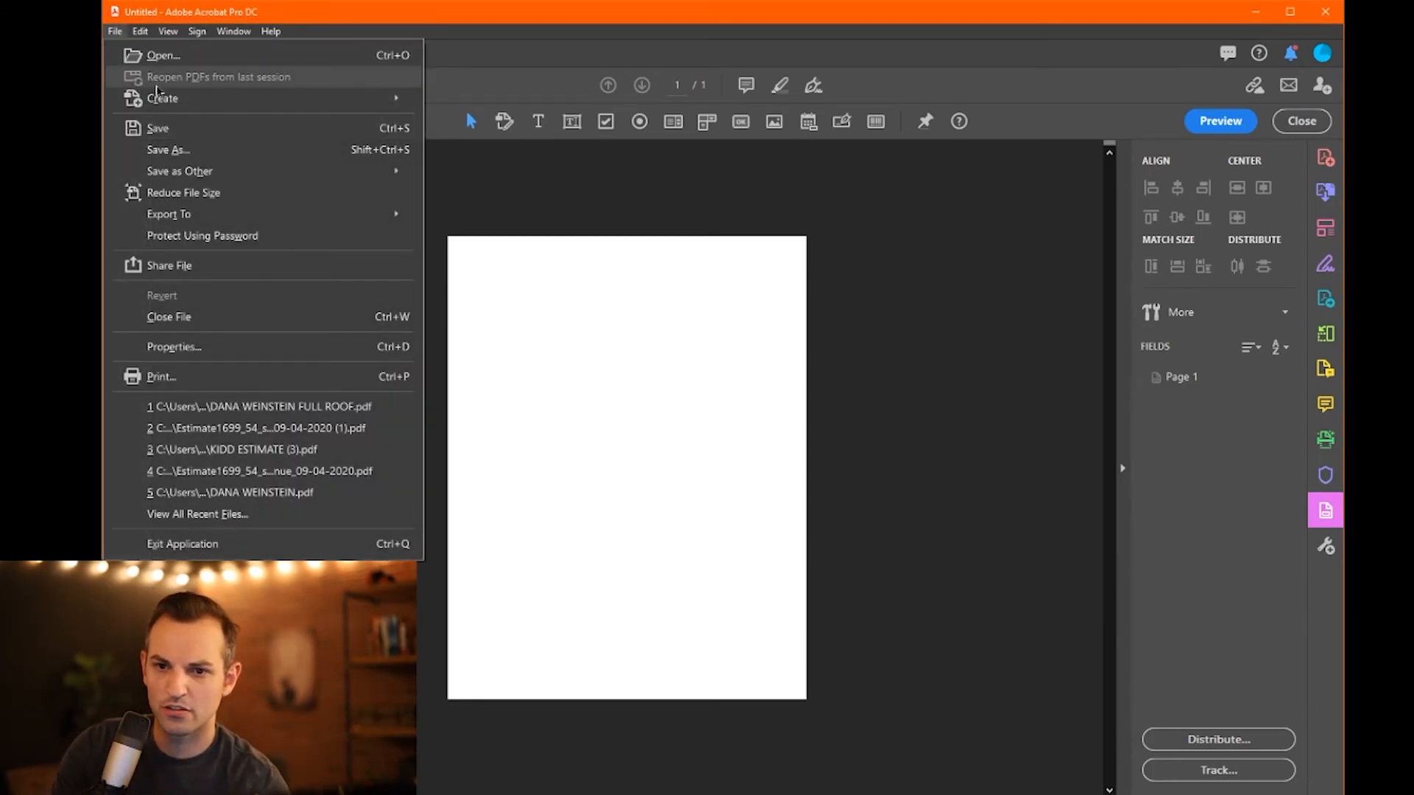
{"action": "mouse_move", "coordinate": [203, 103]}
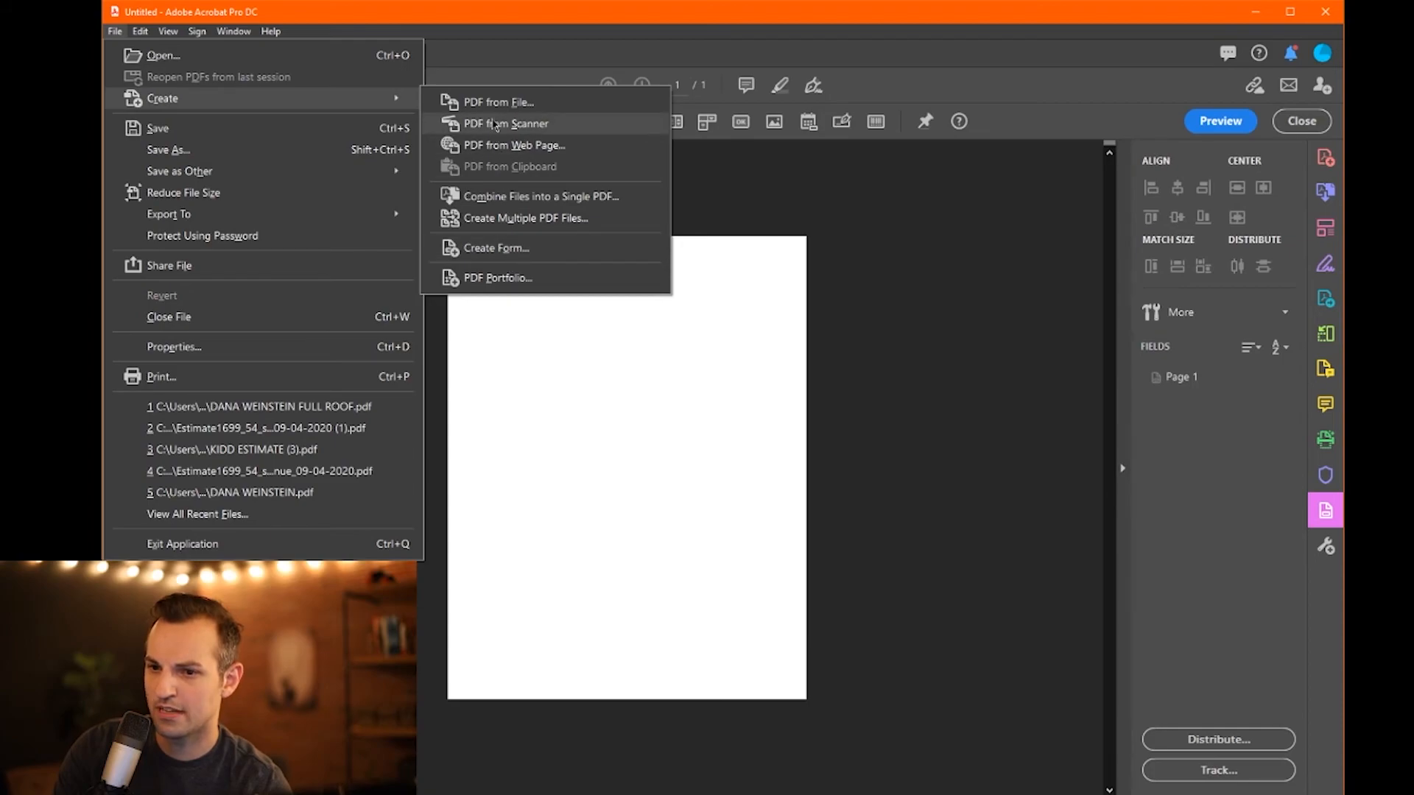
{"action": "left_click", "coordinate": [522, 253]}
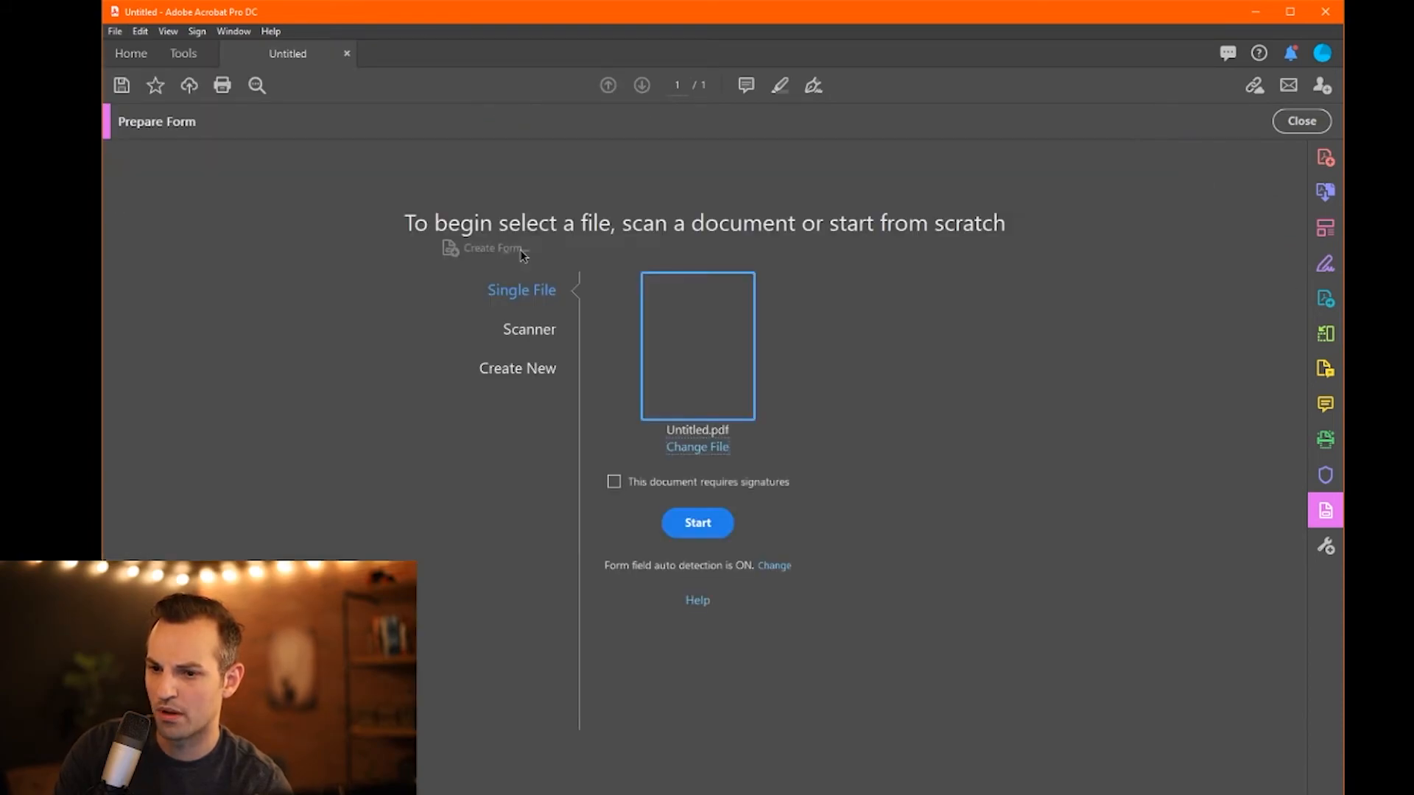
{"action": "left_click", "coordinate": [523, 369]}
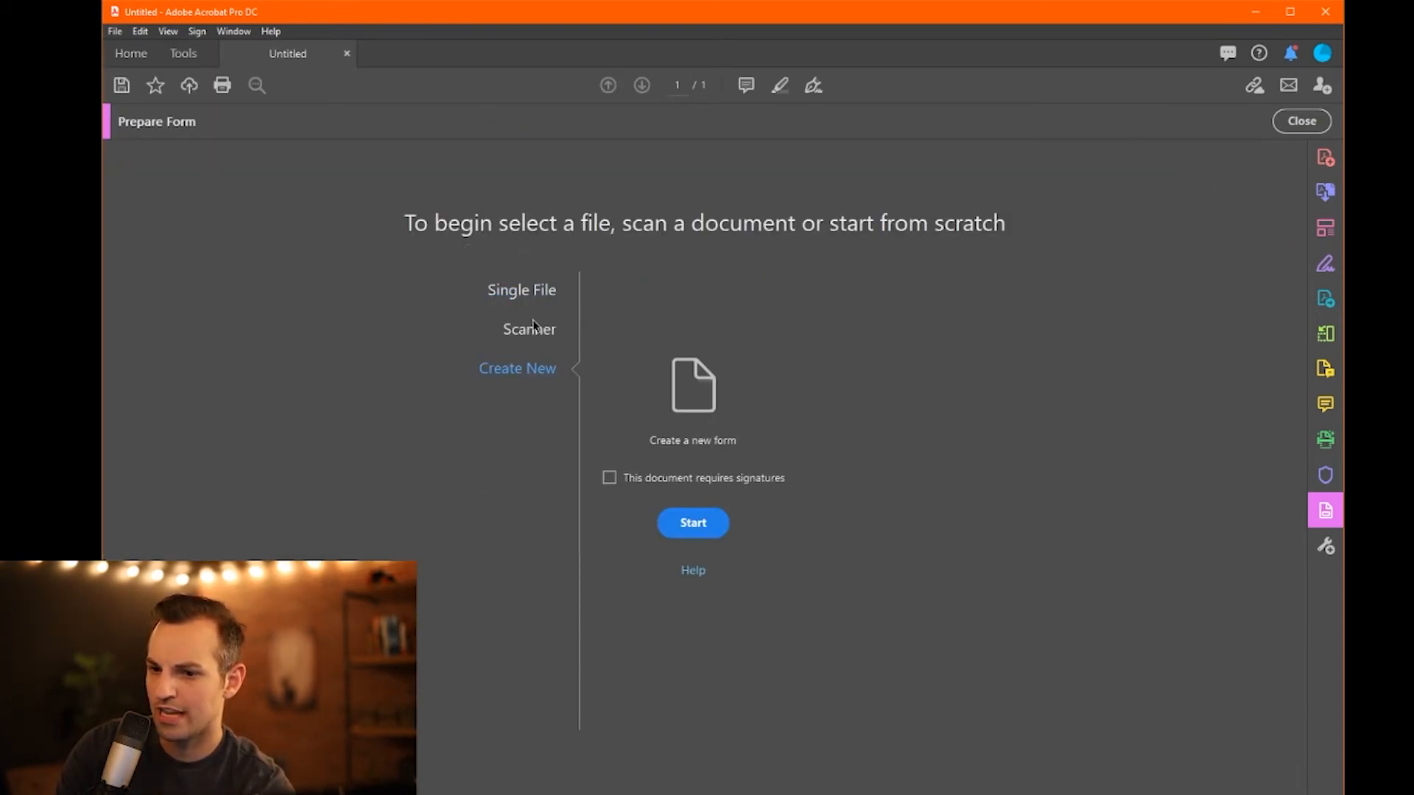
{"action": "left_click", "coordinate": [704, 534]}
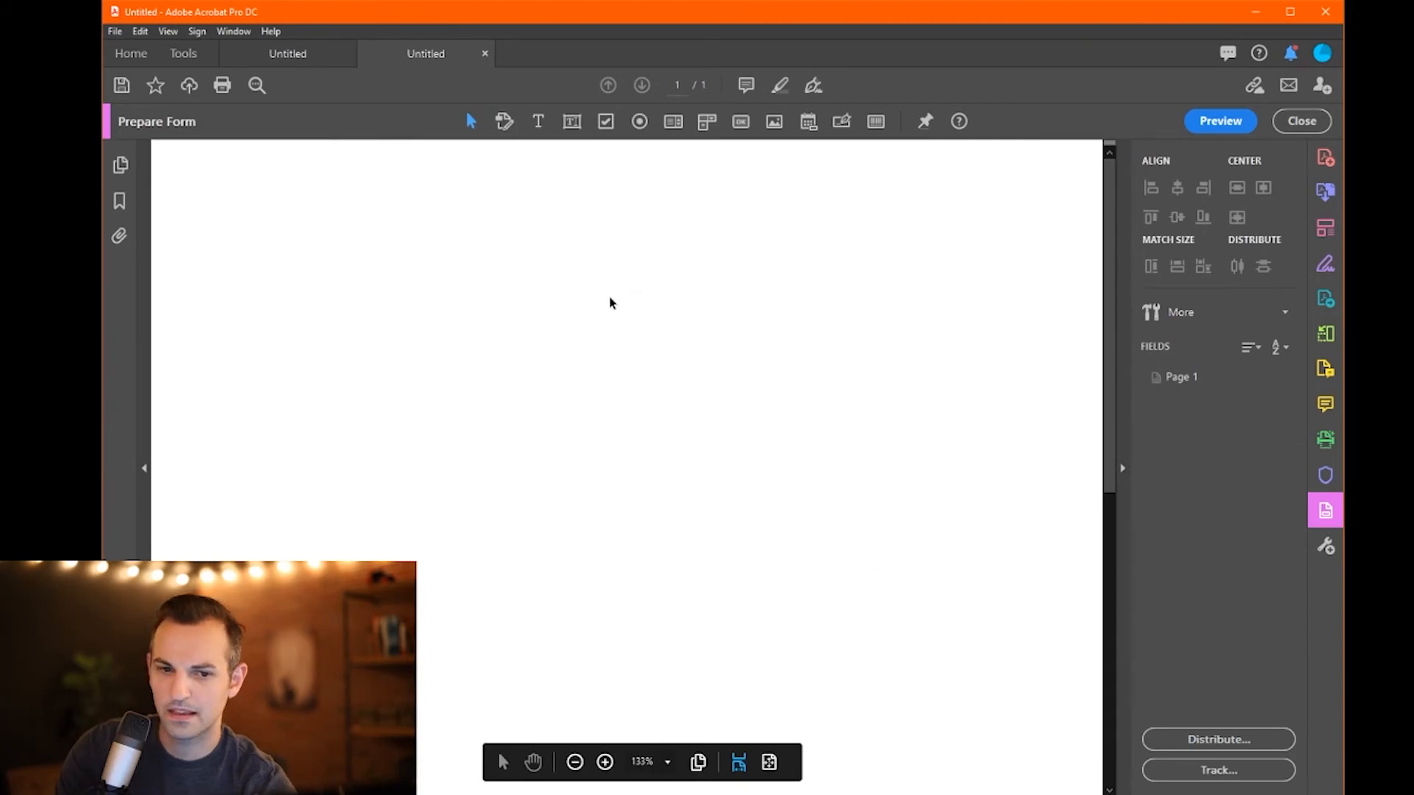
- Scroll through the new blank page and bring up the full Tools overview
{"action": "scroll", "coordinate": [664, 437], "scroll_direction": "down", "scroll_amount": 2}
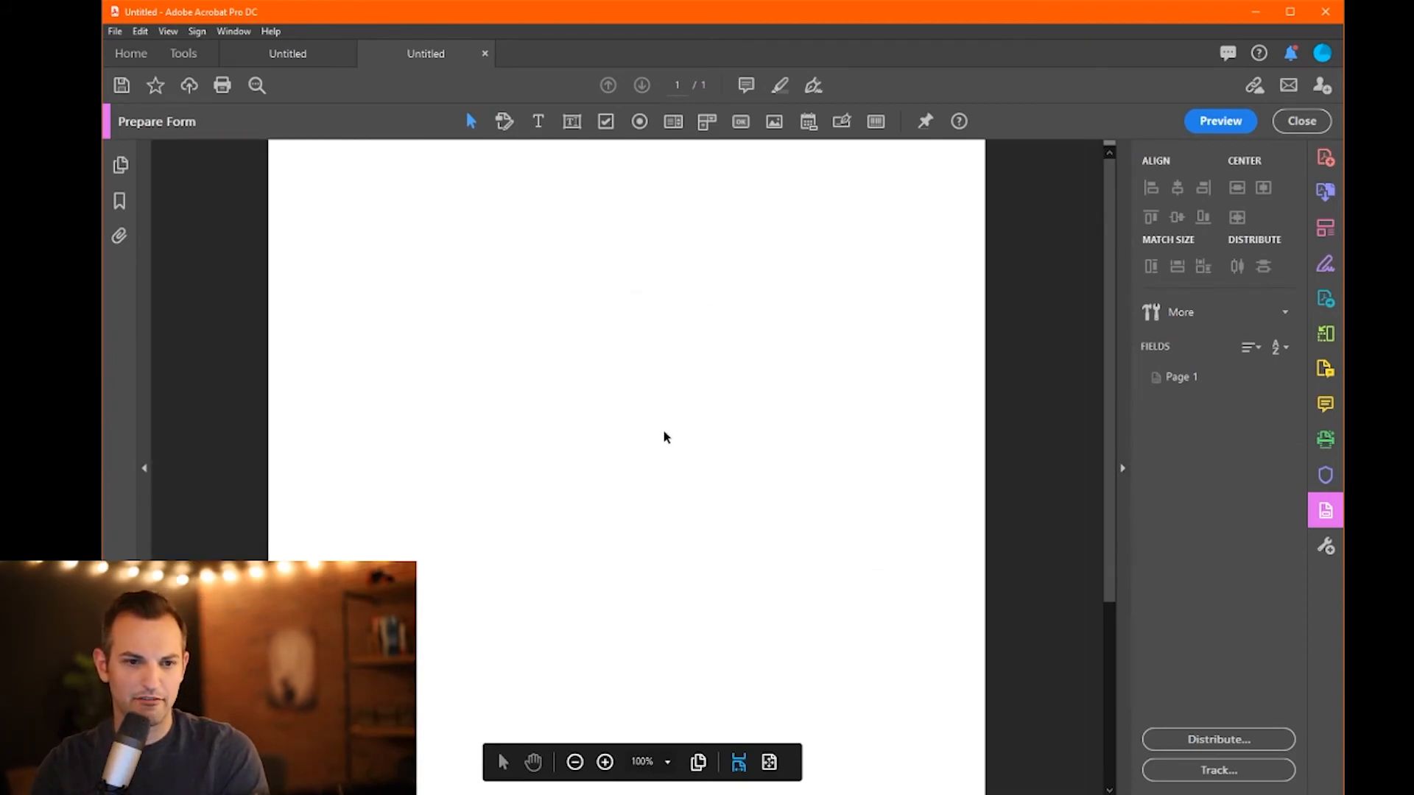
{"action": "scroll", "coordinate": [665, 437], "scroll_direction": "down", "scroll_amount": 1}
{"action": "scroll", "coordinate": [641, 441], "scroll_direction": "down", "scroll_amount": 1}
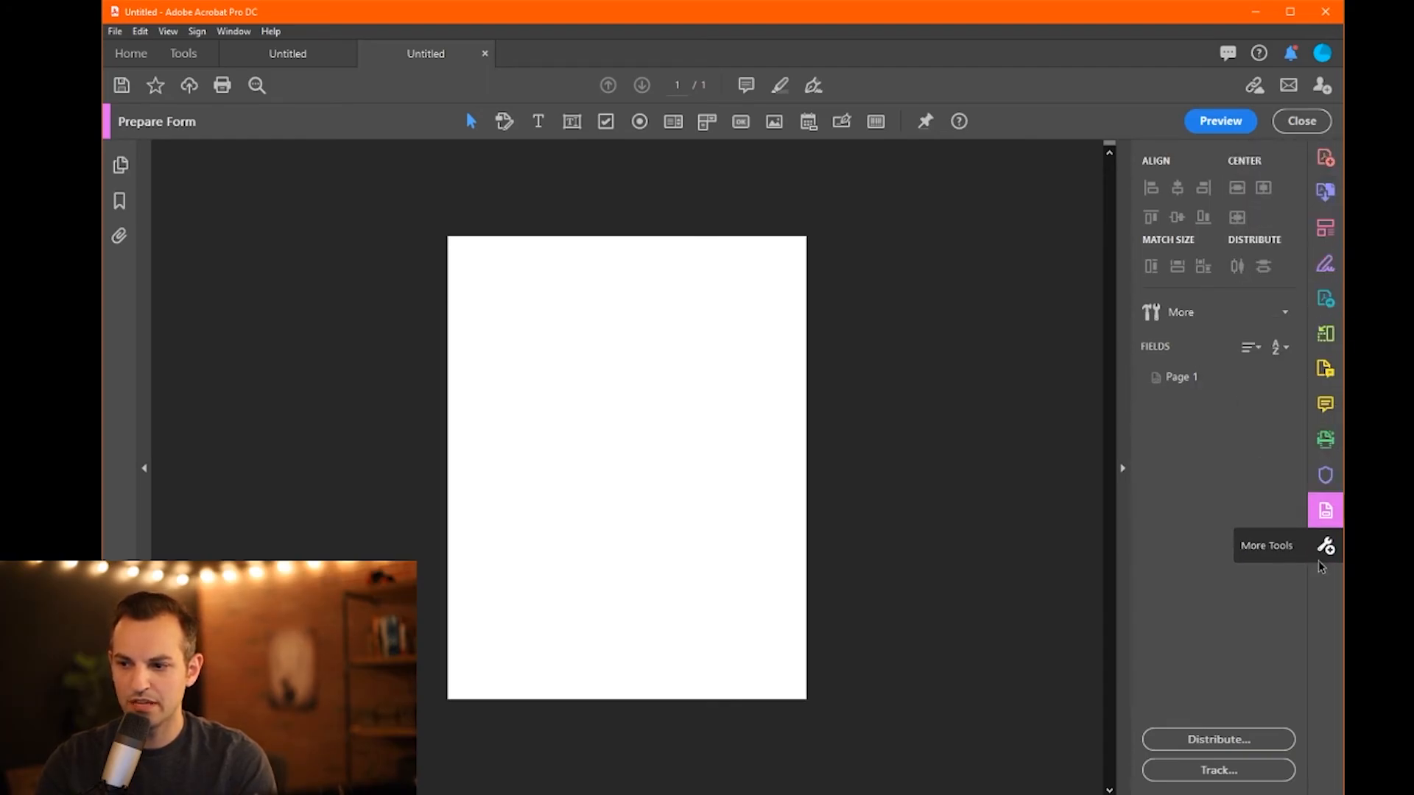
{"action": "left_click", "coordinate": [1323, 548]}
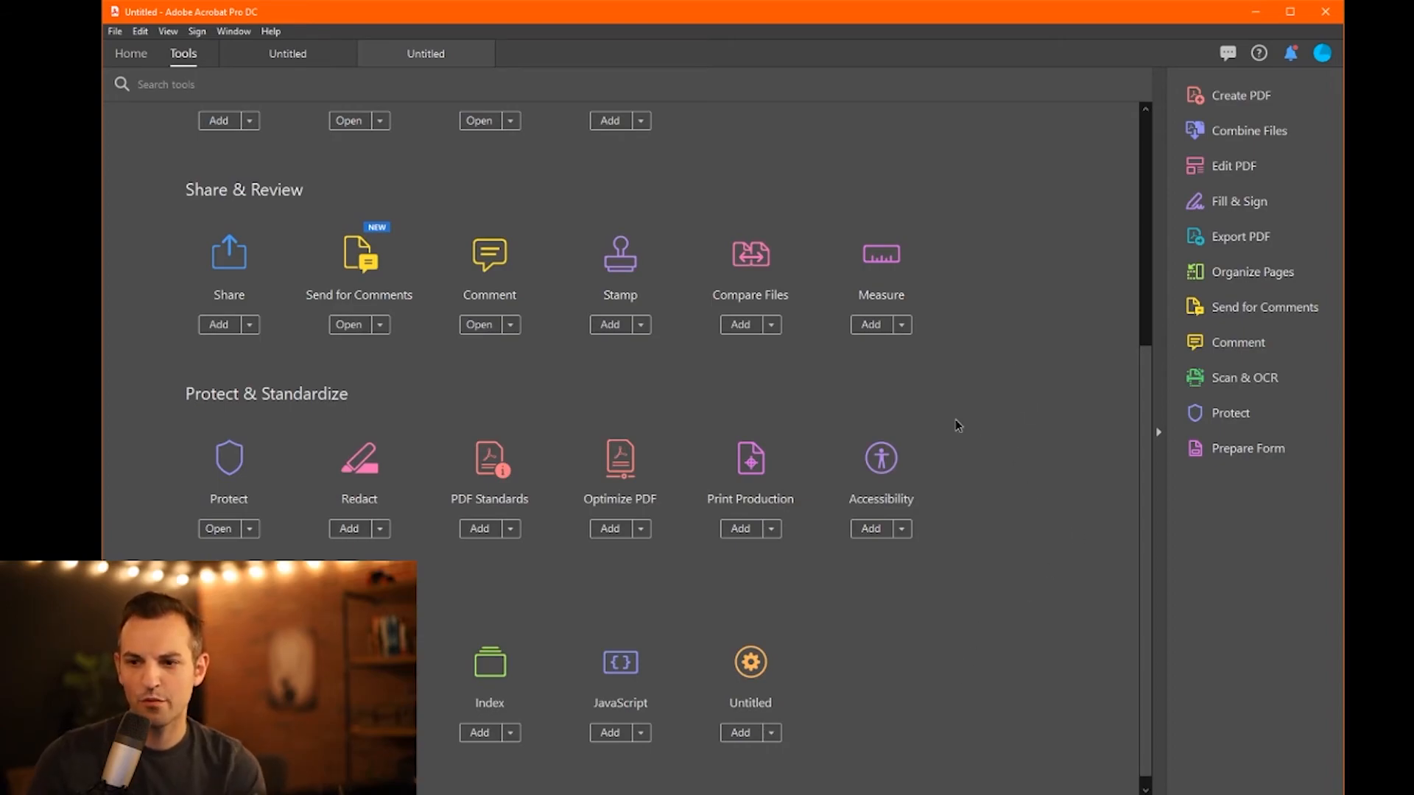
- Remove Combine Files, Organize Pages, Export PDF, Send for Comments, Scan & OCR and Comment from the shortcuts
{"action": "scroll", "coordinate": [479, 479], "scroll_direction": "up", "scroll_amount": 5}
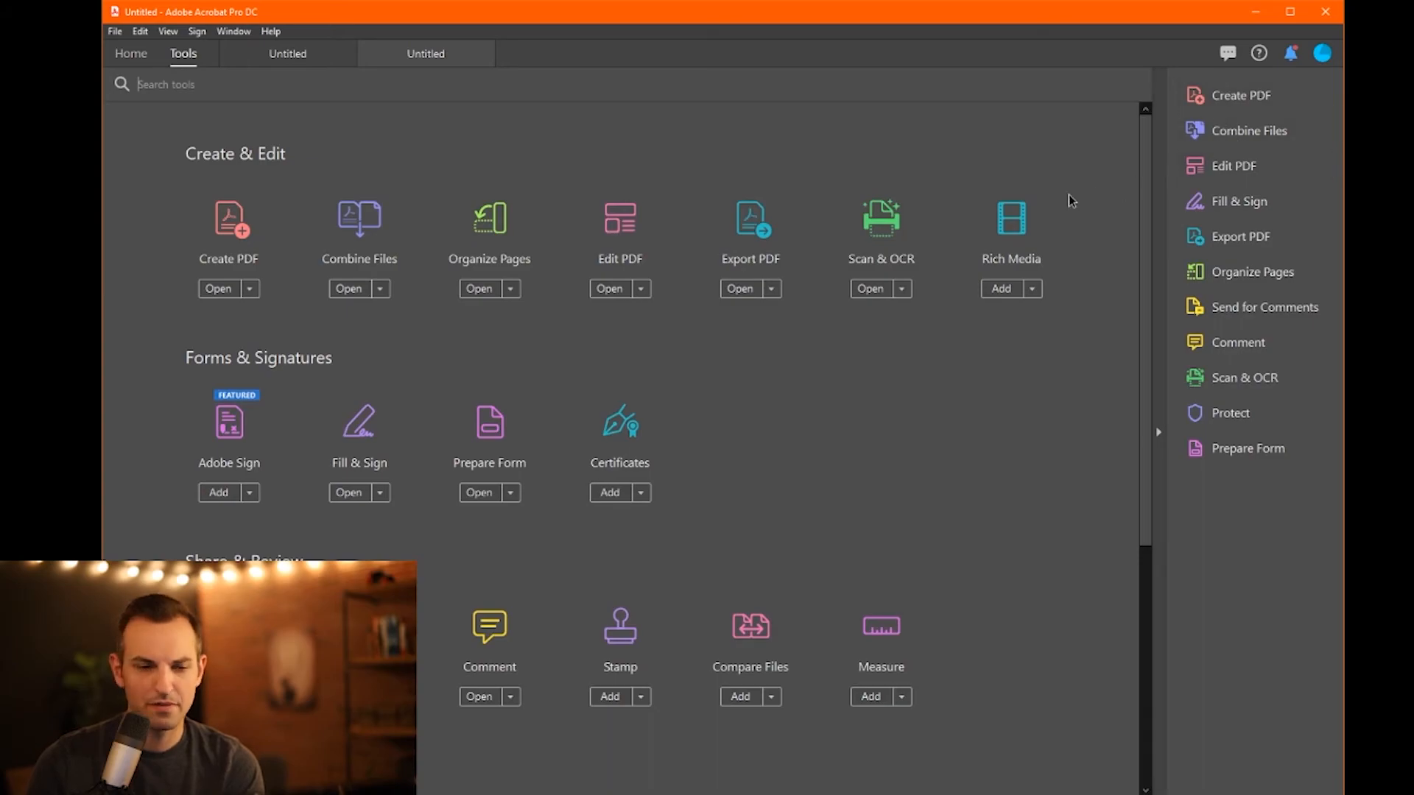
{"action": "left_click", "coordinate": [1320, 130]}
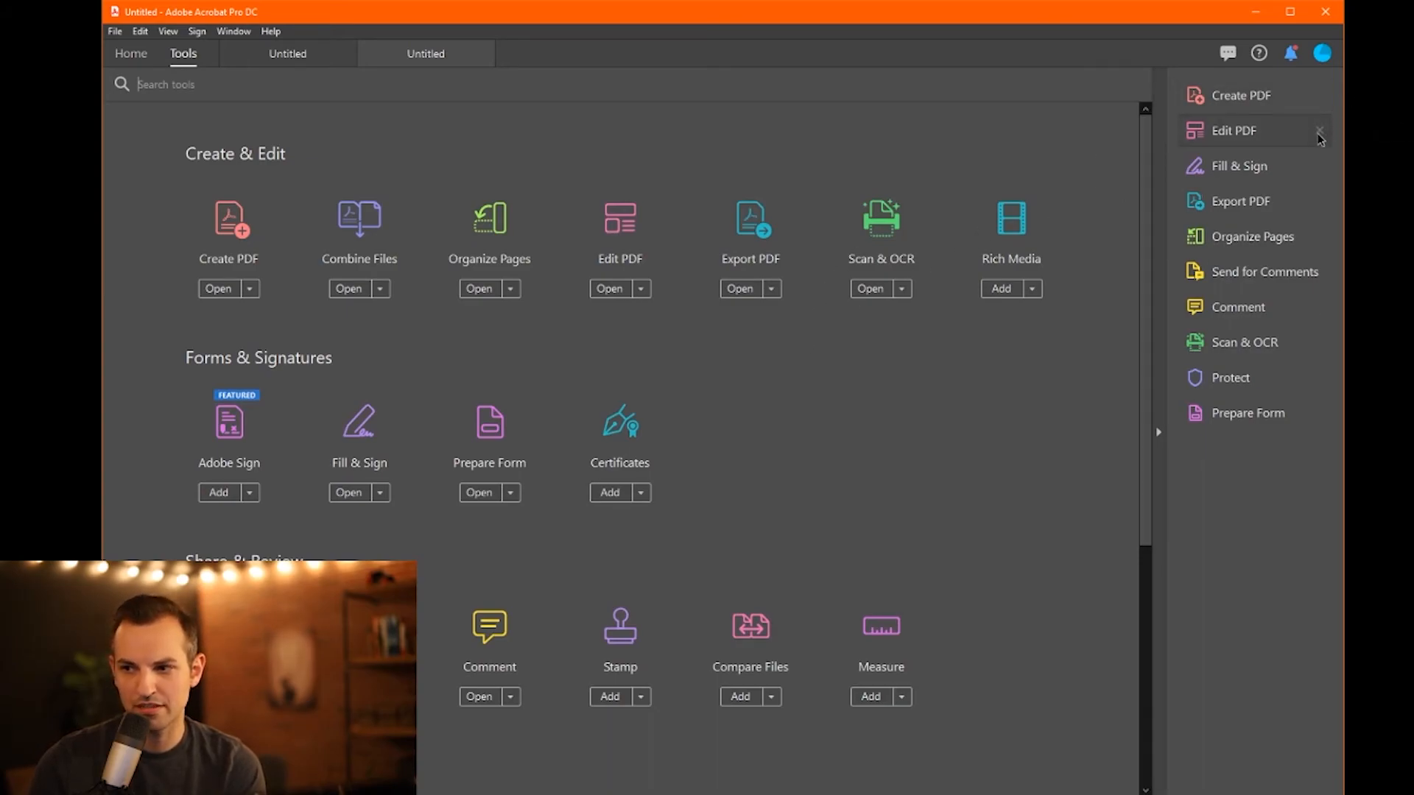
{"action": "left_click", "coordinate": [1320, 238]}
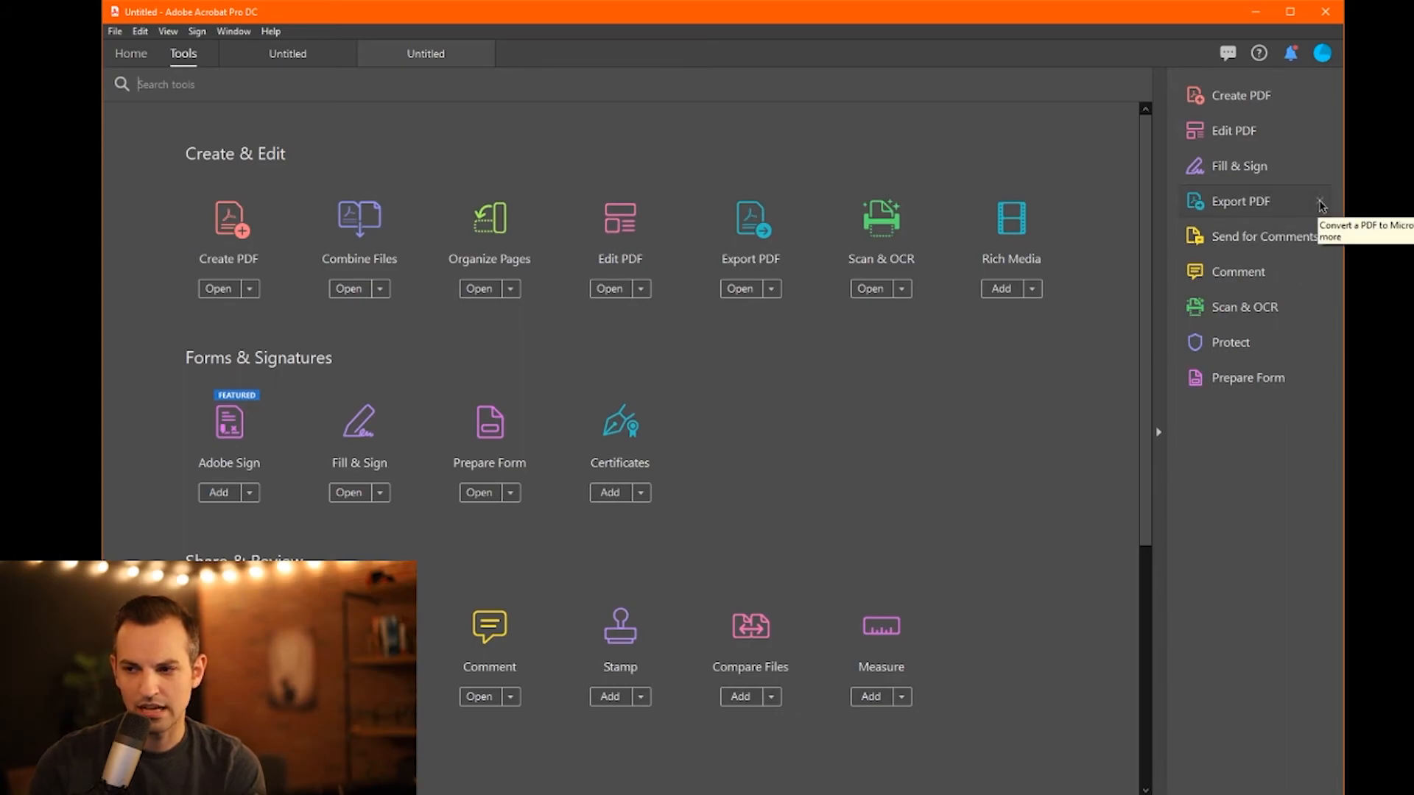
{"action": "left_click", "coordinate": [1320, 203]}
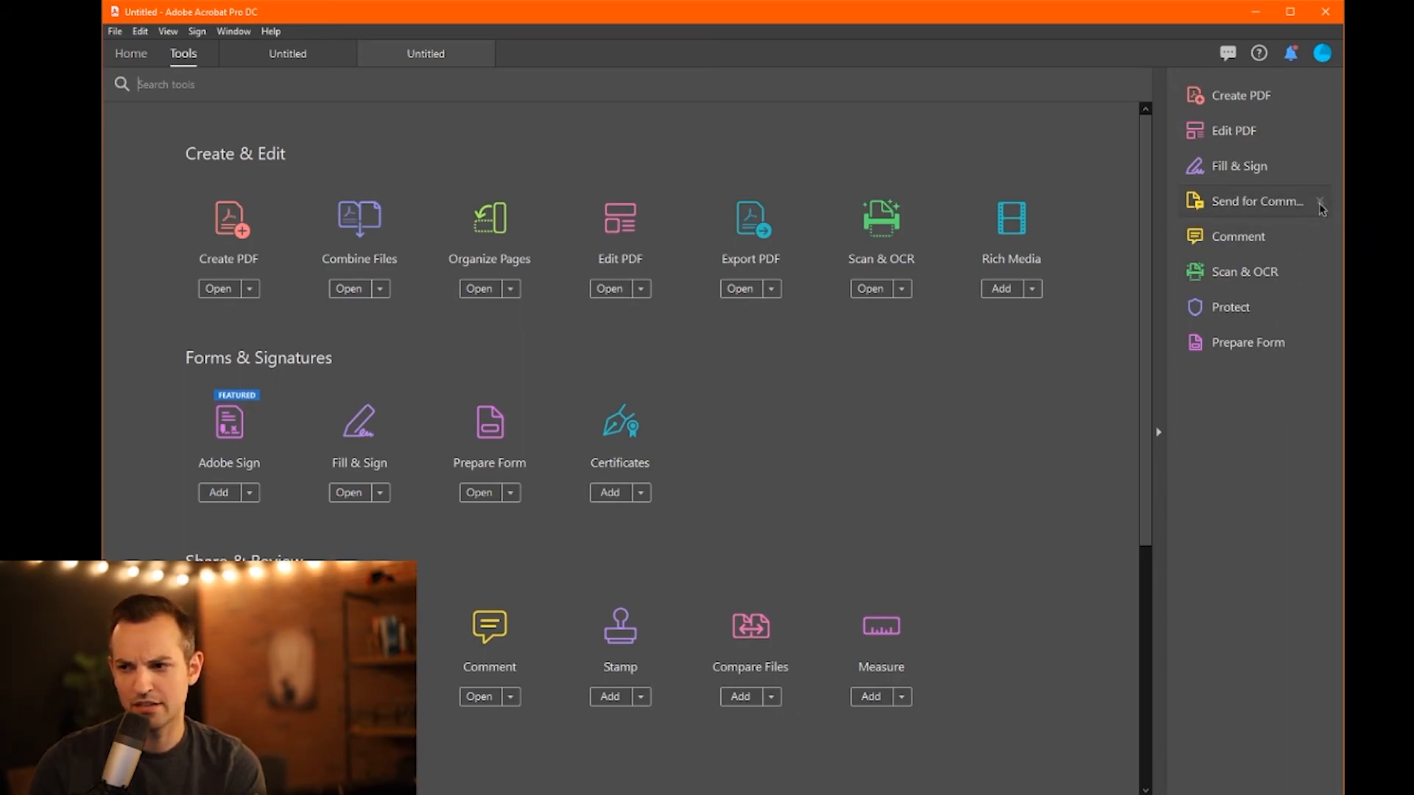
{"action": "left_click", "coordinate": [1320, 203]}
{"action": "left_click", "coordinate": [1319, 237]}
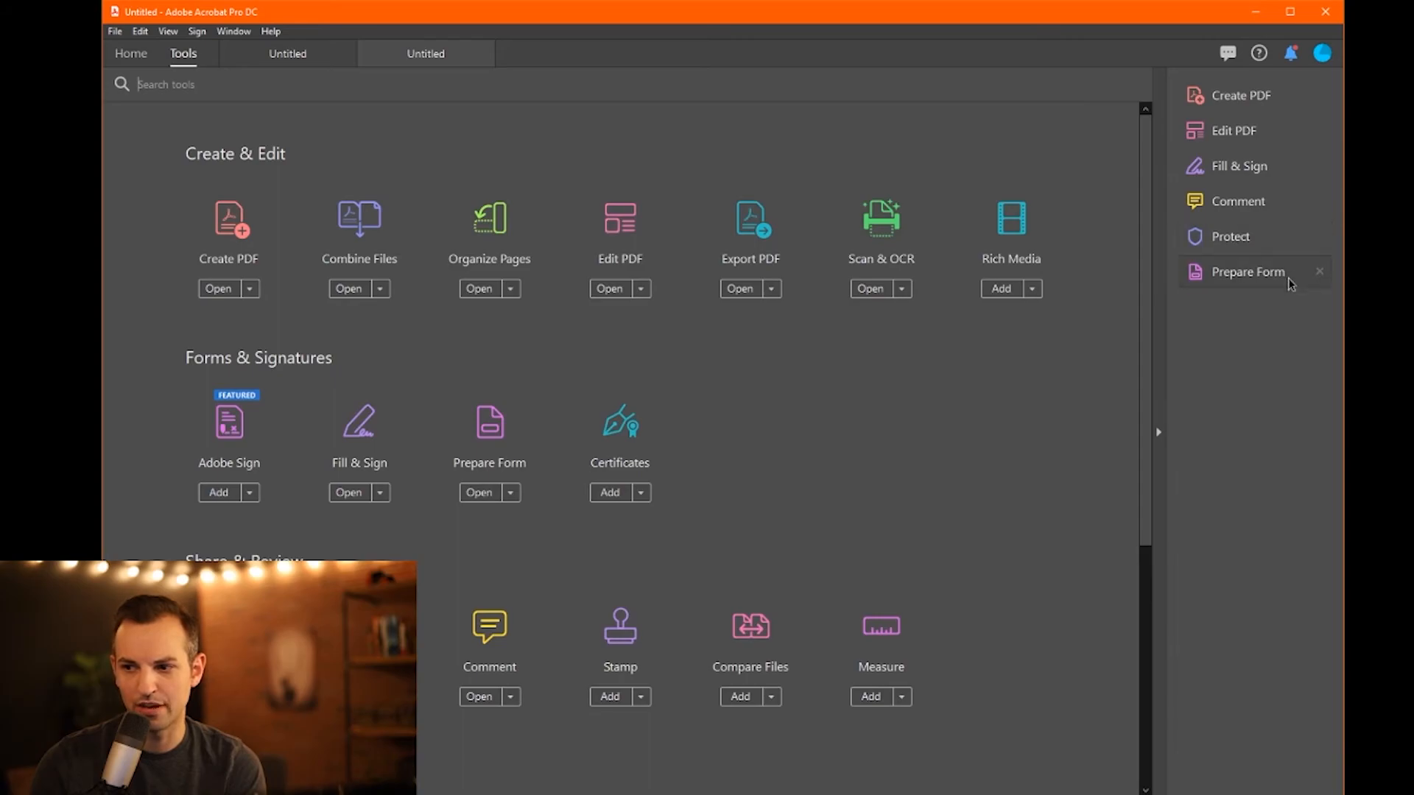
{"action": "left_click", "coordinate": [1319, 202]}
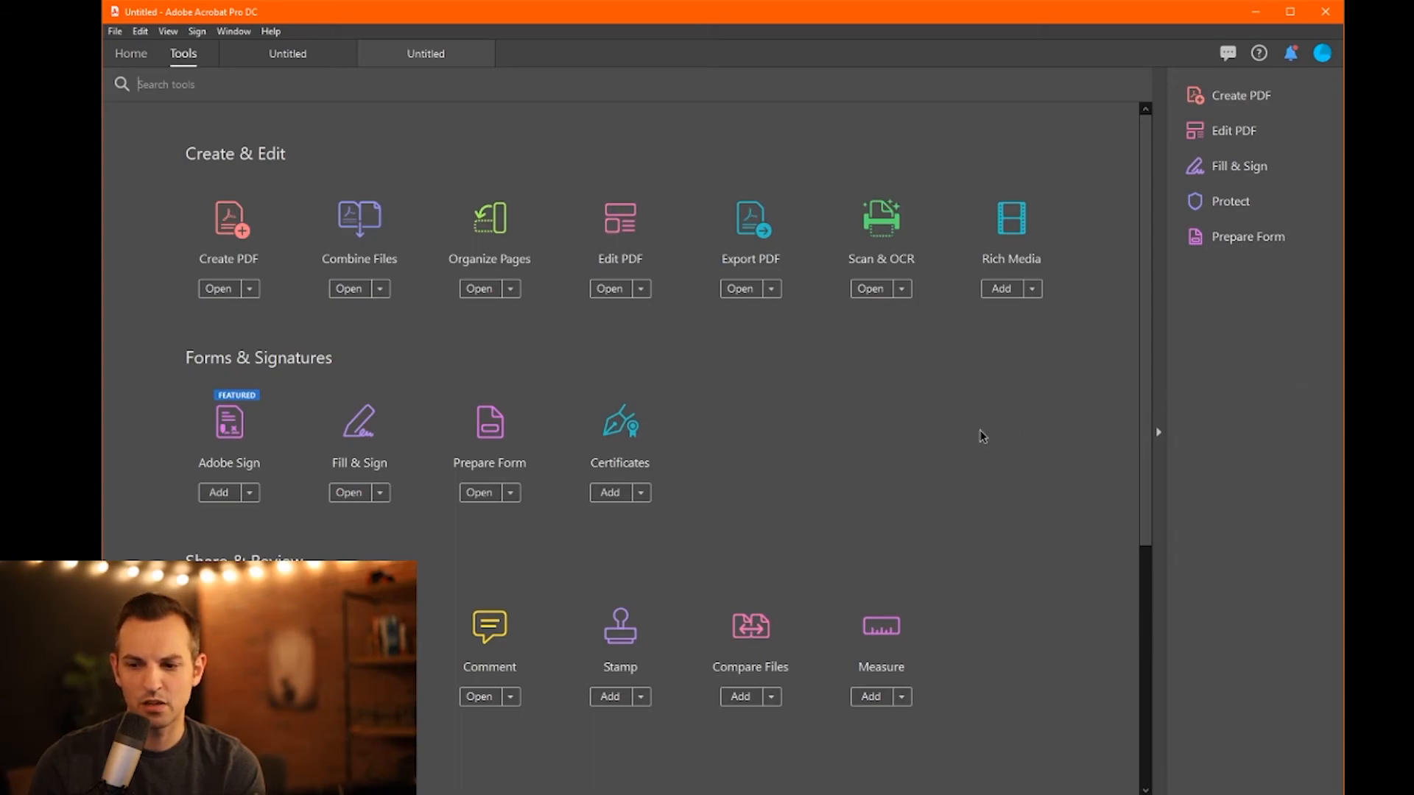
{"action": "scroll", "coordinate": [981, 436], "scroll_direction": "down", "scroll_amount": 1}
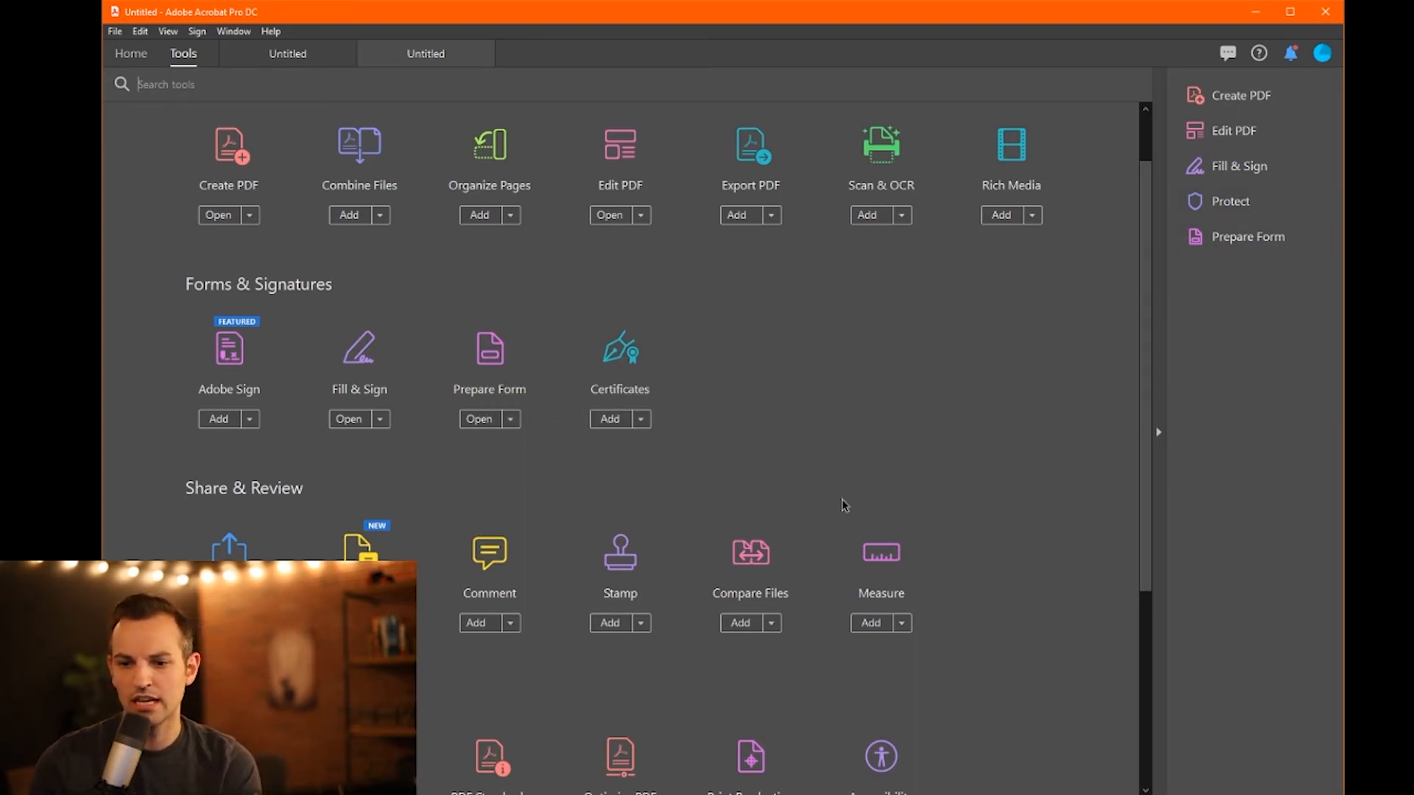
{"action": "scroll", "coordinate": [638, 556], "scroll_direction": "down", "scroll_amount": 3}
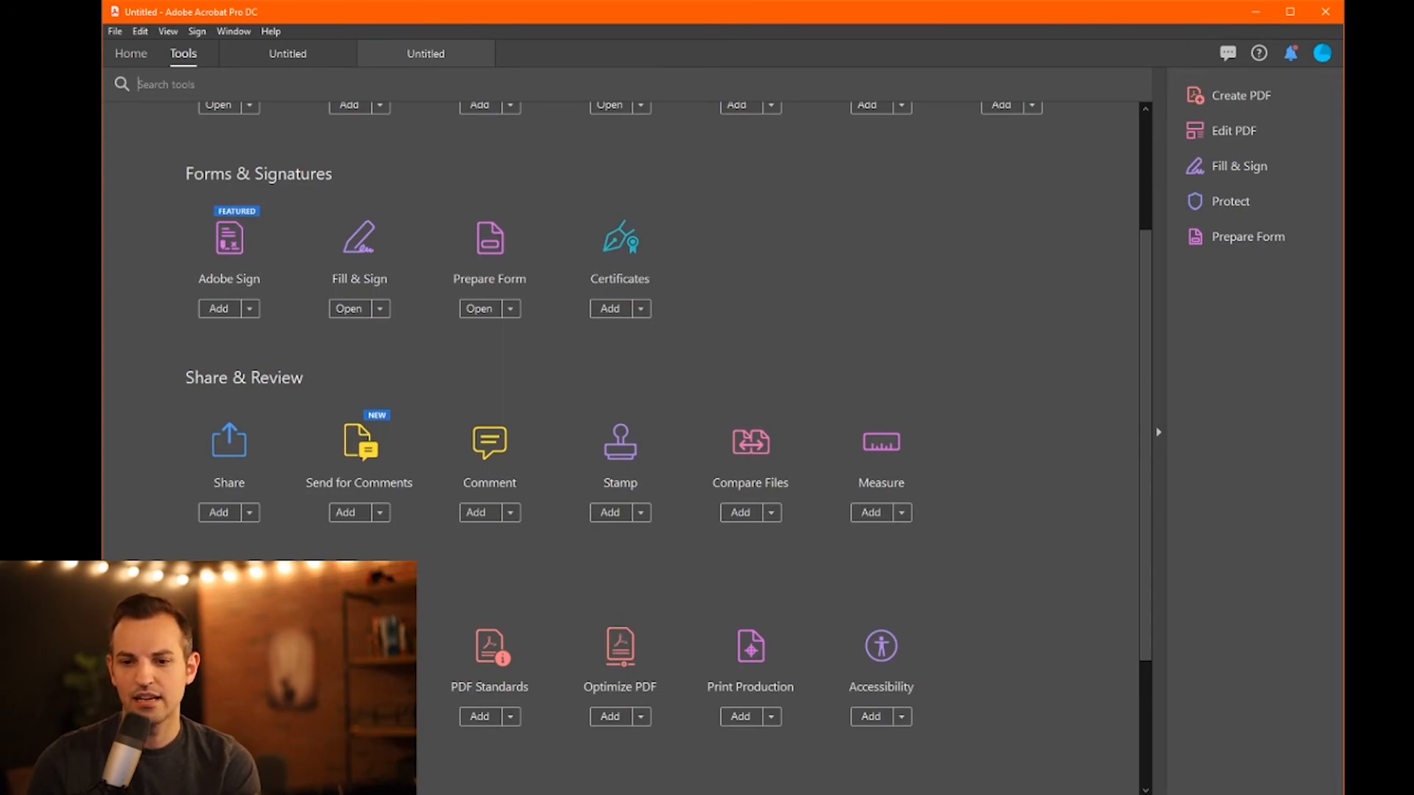
{"action": "scroll", "coordinate": [1061, 376], "scroll_direction": "up", "scroll_amount": 2}
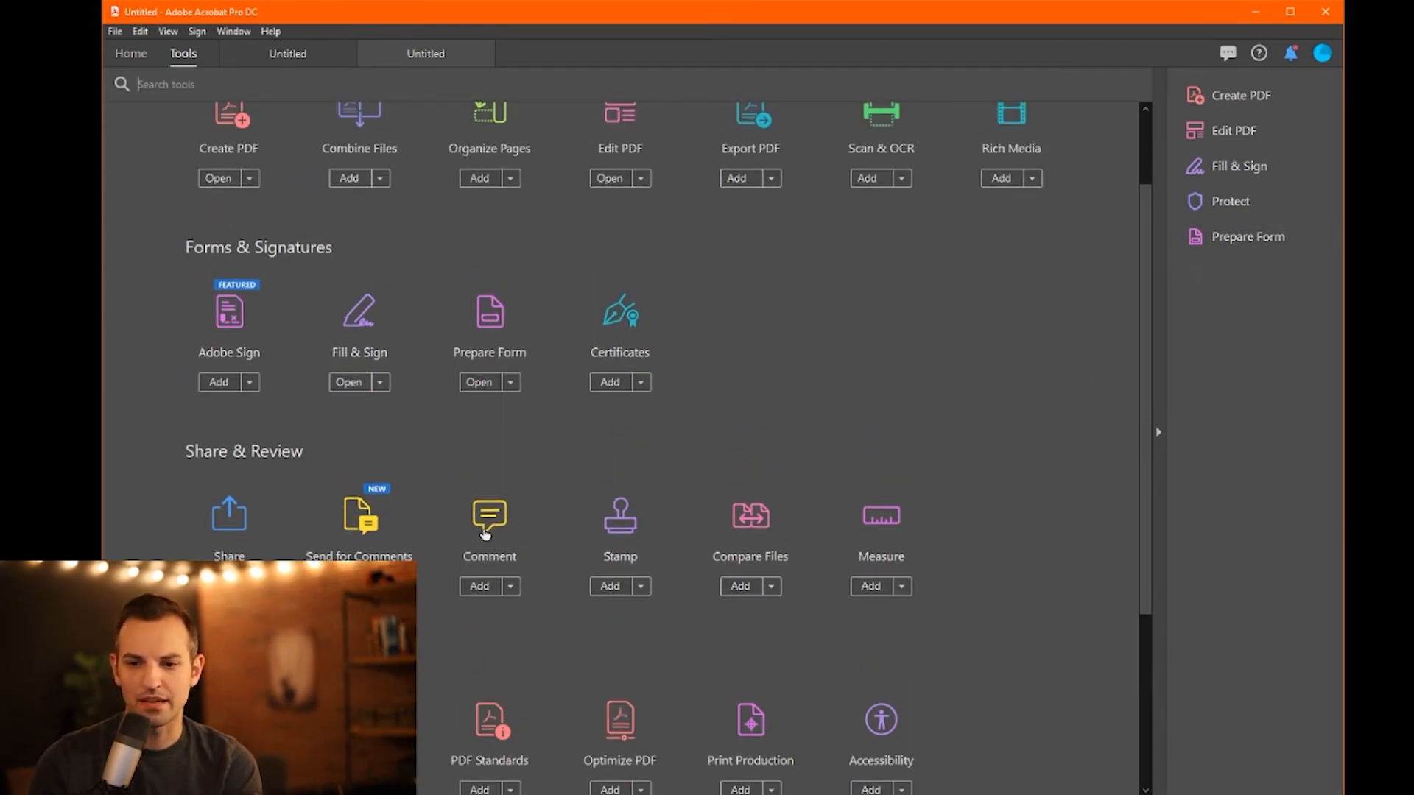
- Draw a Rectangle comment from the page's top-left to its bottom-right corner
{"action": "left_click", "coordinate": [486, 531]}
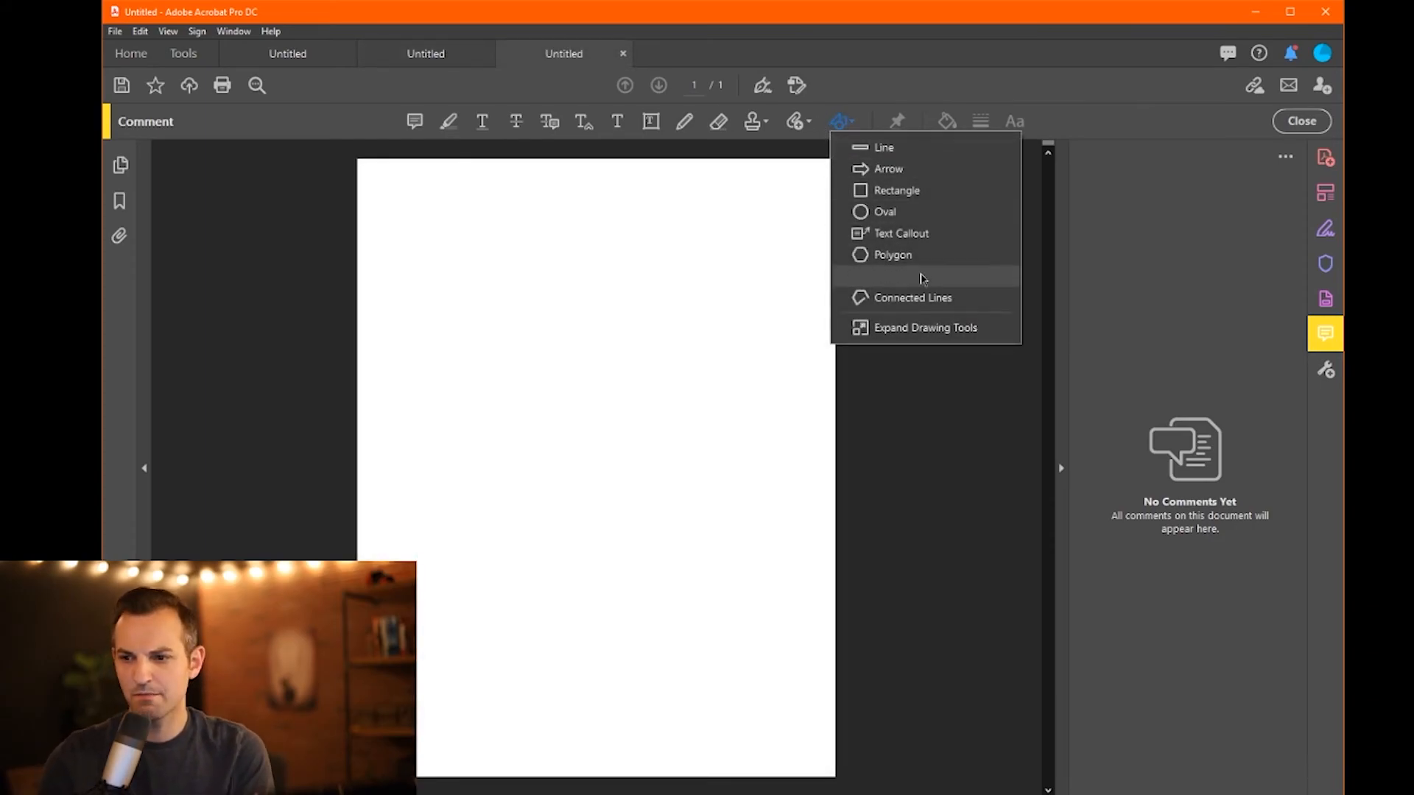
{"action": "left_click", "coordinate": [883, 192]}
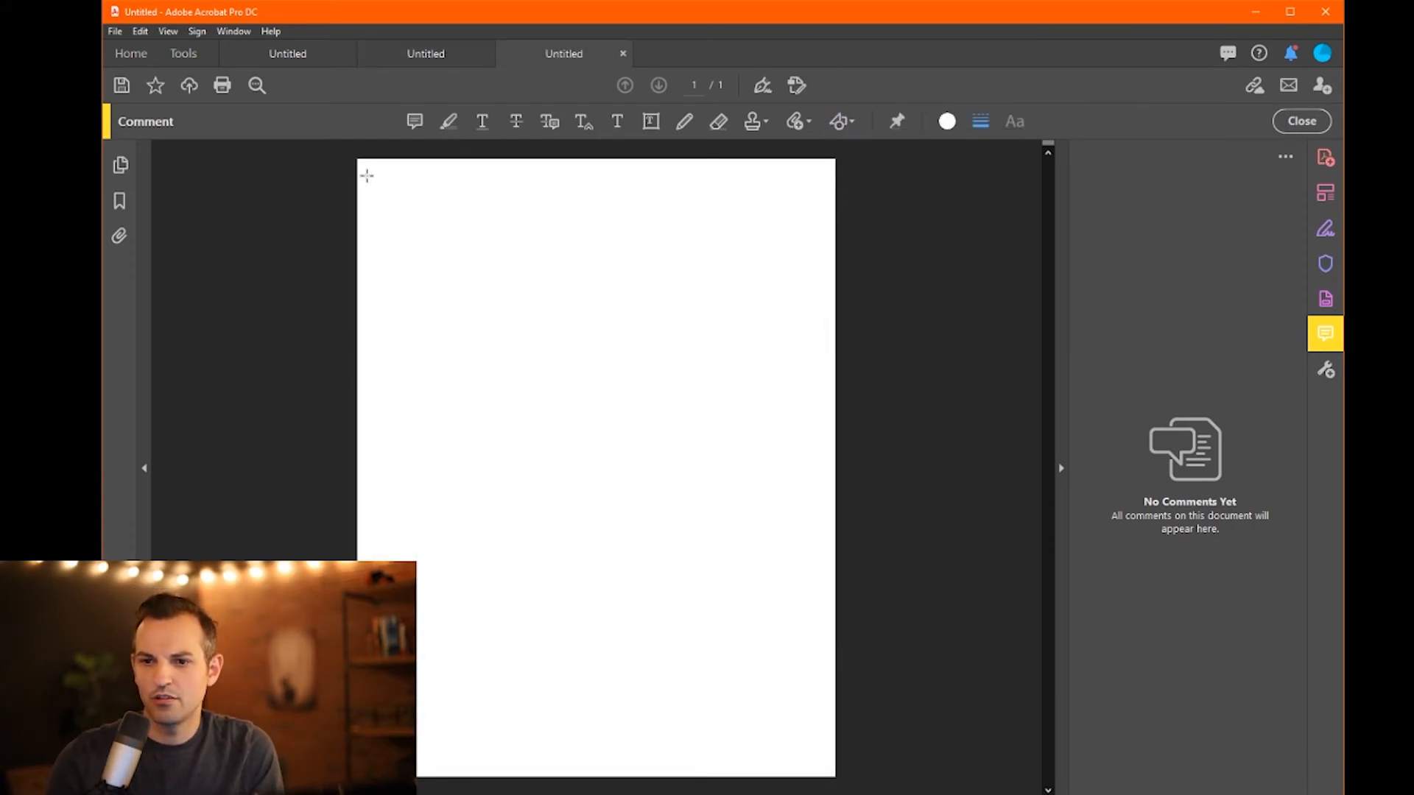
{"action": "left_click_drag", "start_coordinate": [369, 169], "coordinate": [822, 766]}
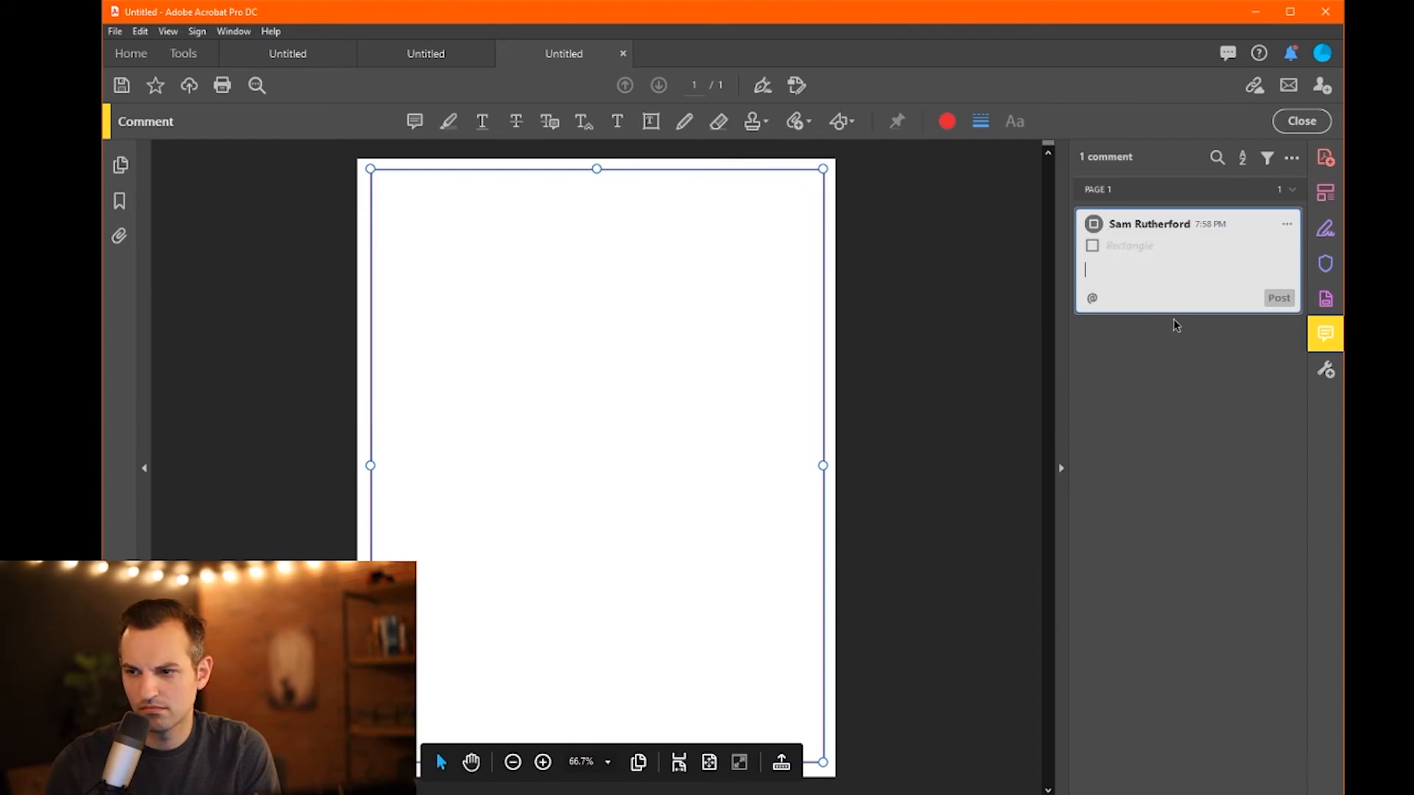
- Give the rectangle a solid black 4 pt border in its Properties
{"action": "left_click", "coordinate": [1288, 225]}
{"action": "left_click", "coordinate": [1331, 324]}
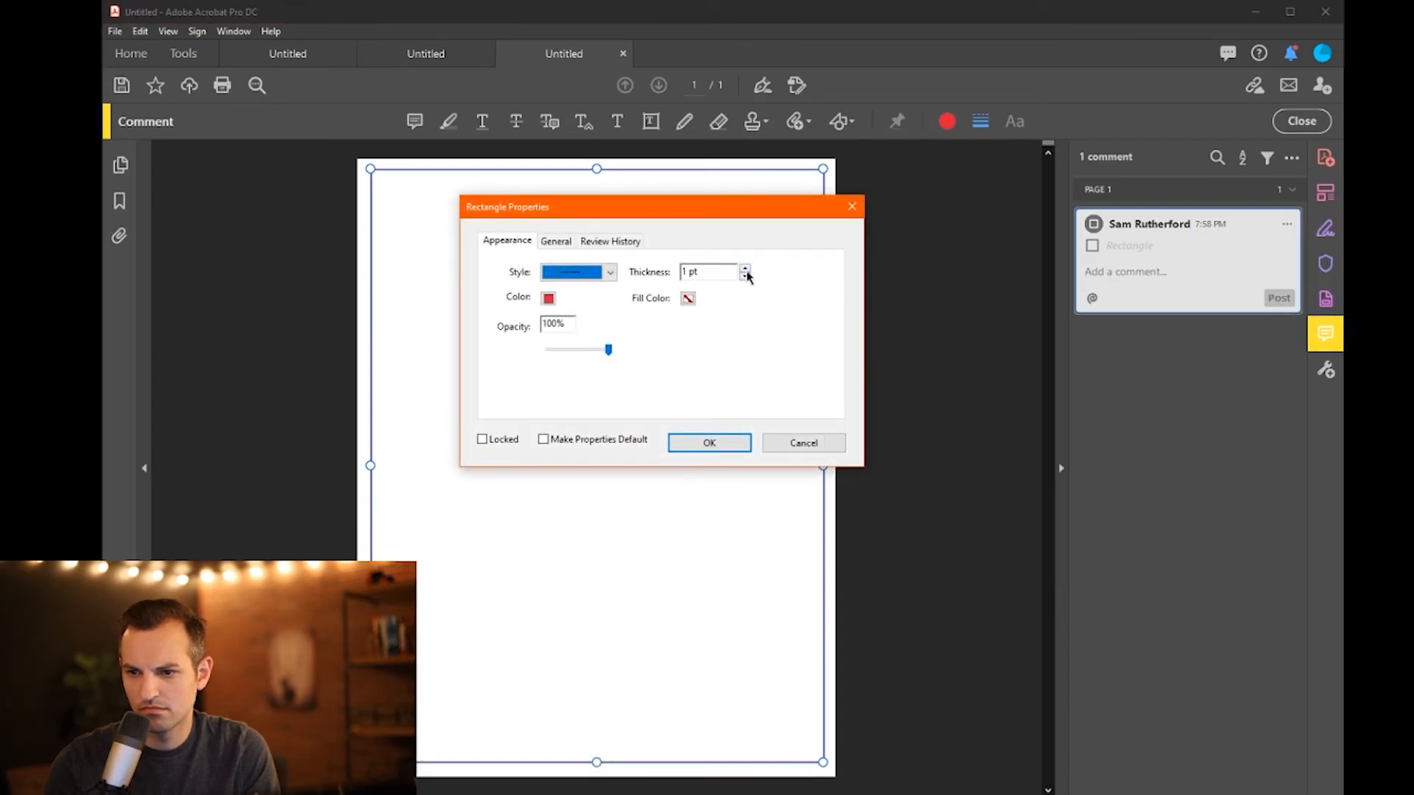
{"action": "left_click", "coordinate": [744, 270]}
{"action": "left_click", "coordinate": [745, 277]}
{"action": "left_click", "coordinate": [745, 277]}
{"action": "left_click", "coordinate": [745, 277]}
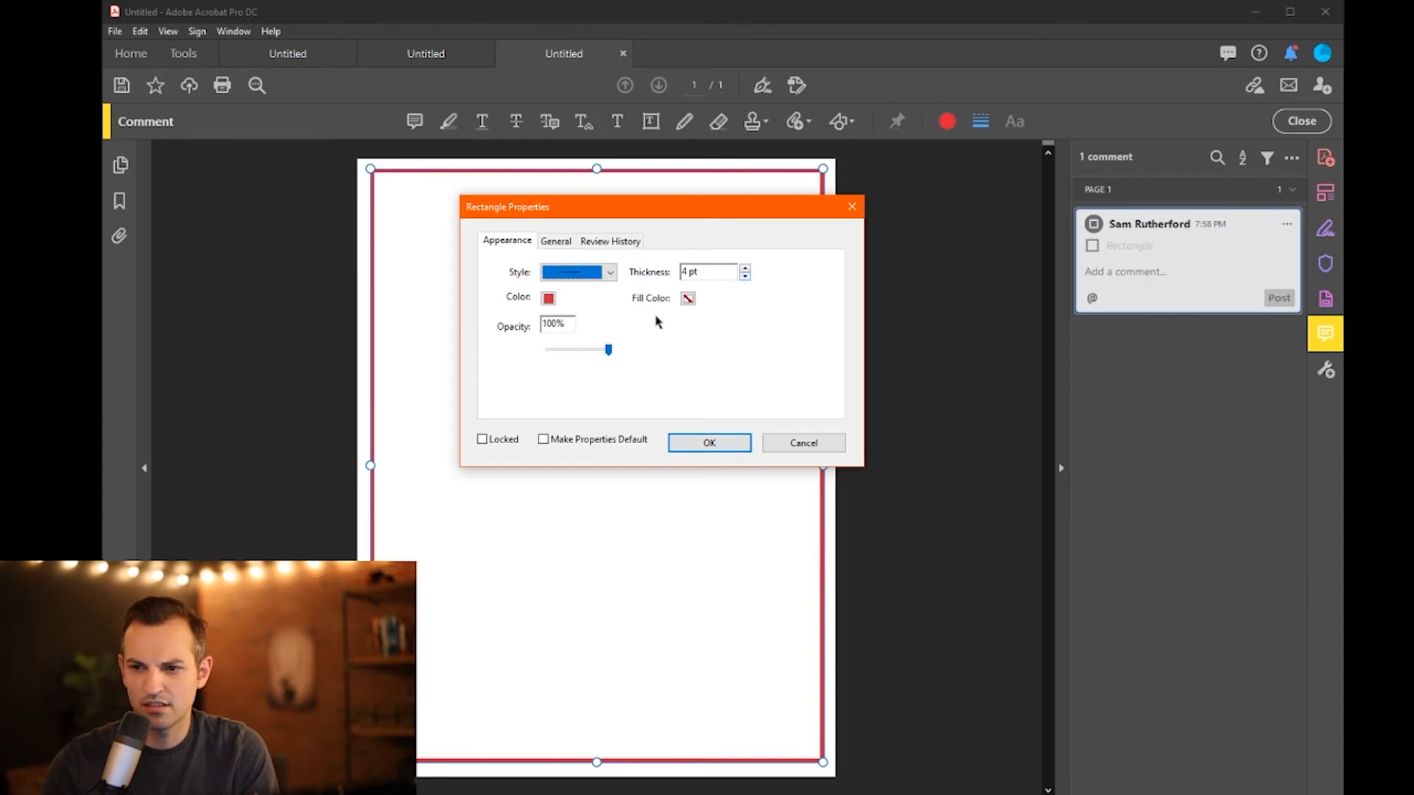
{"action": "left_click", "coordinate": [548, 297]}
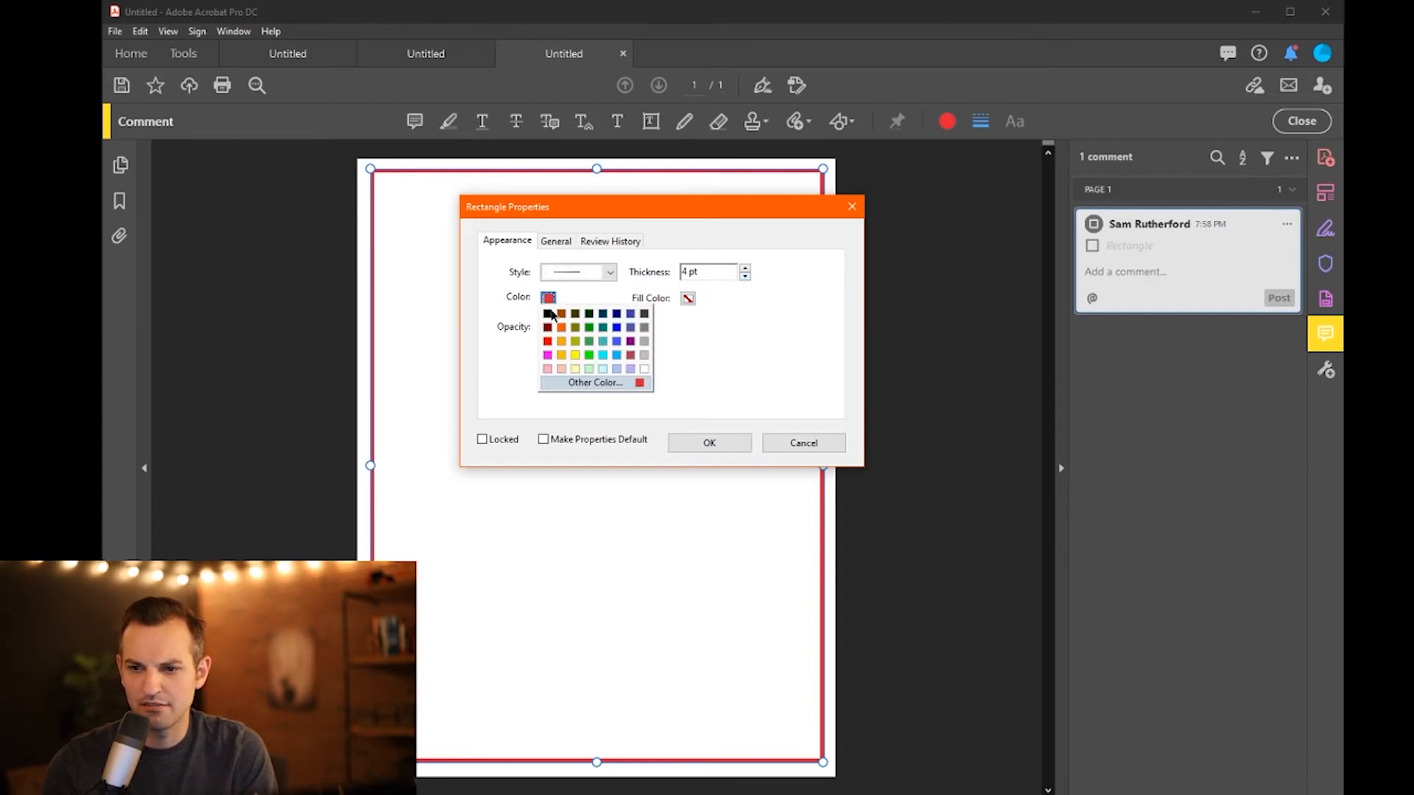
{"action": "left_click", "coordinate": [548, 314]}
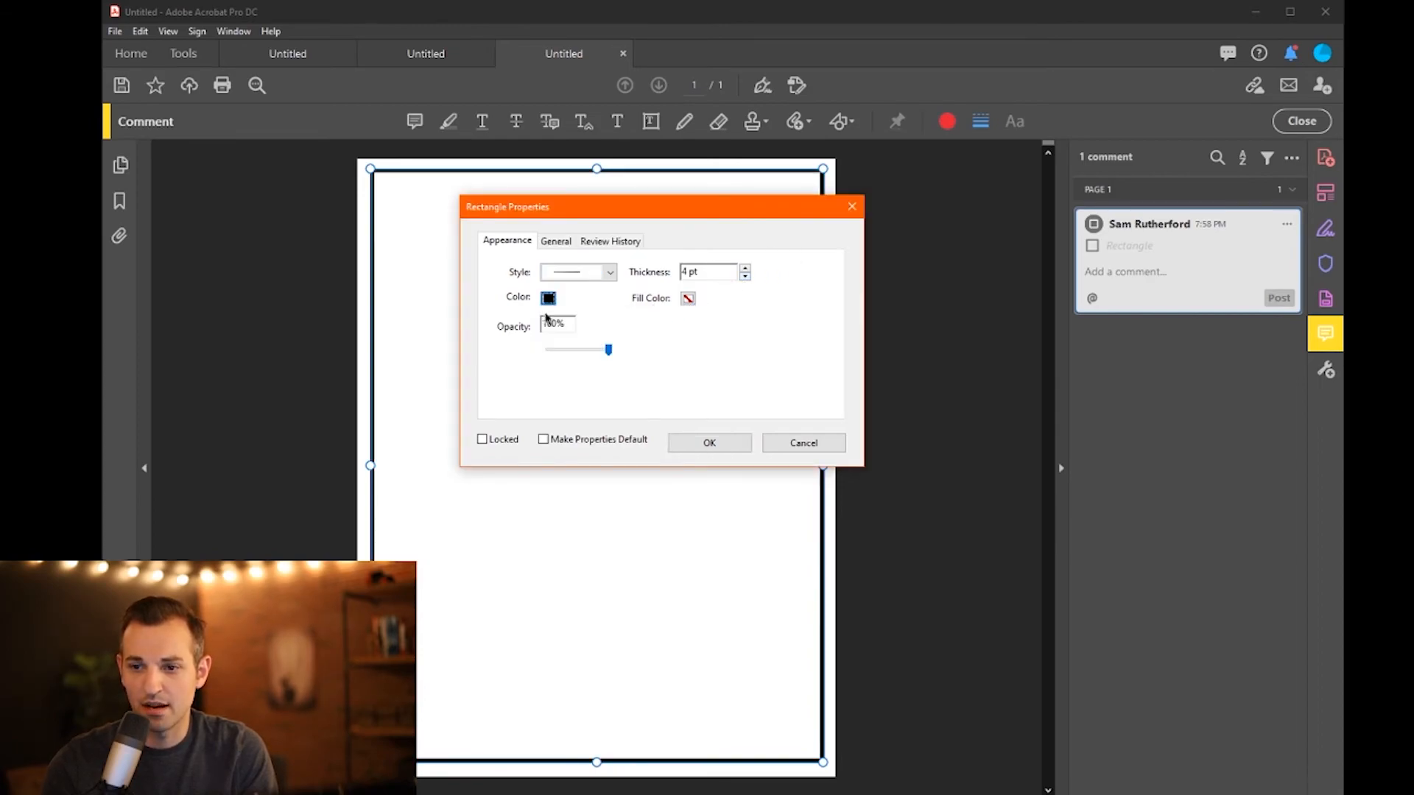
{"action": "left_click", "coordinate": [607, 274]}
{"action": "left_click", "coordinate": [608, 274]}
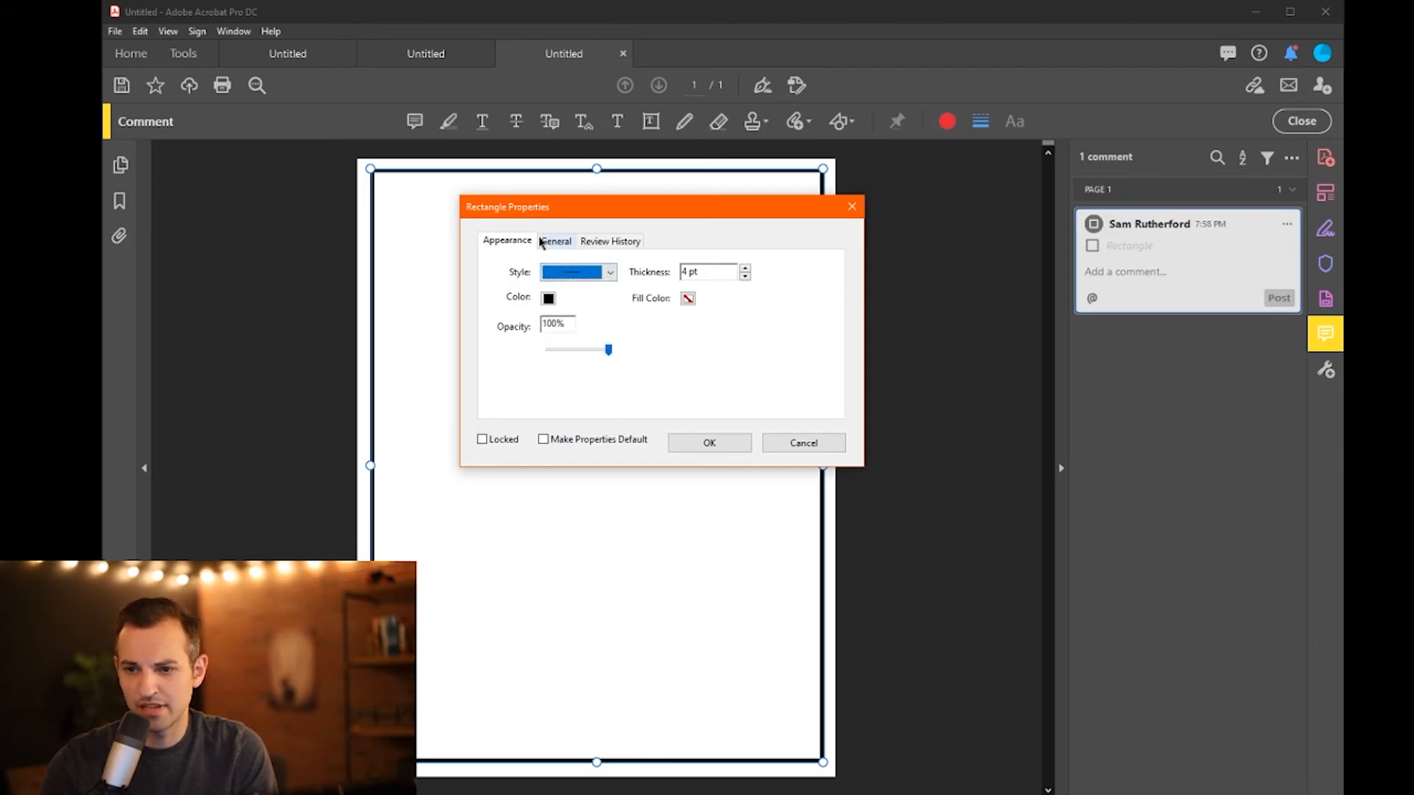
- Clear the rectangle's author, make its properties default, lock it and apply
{"action": "left_click", "coordinate": [564, 247]}
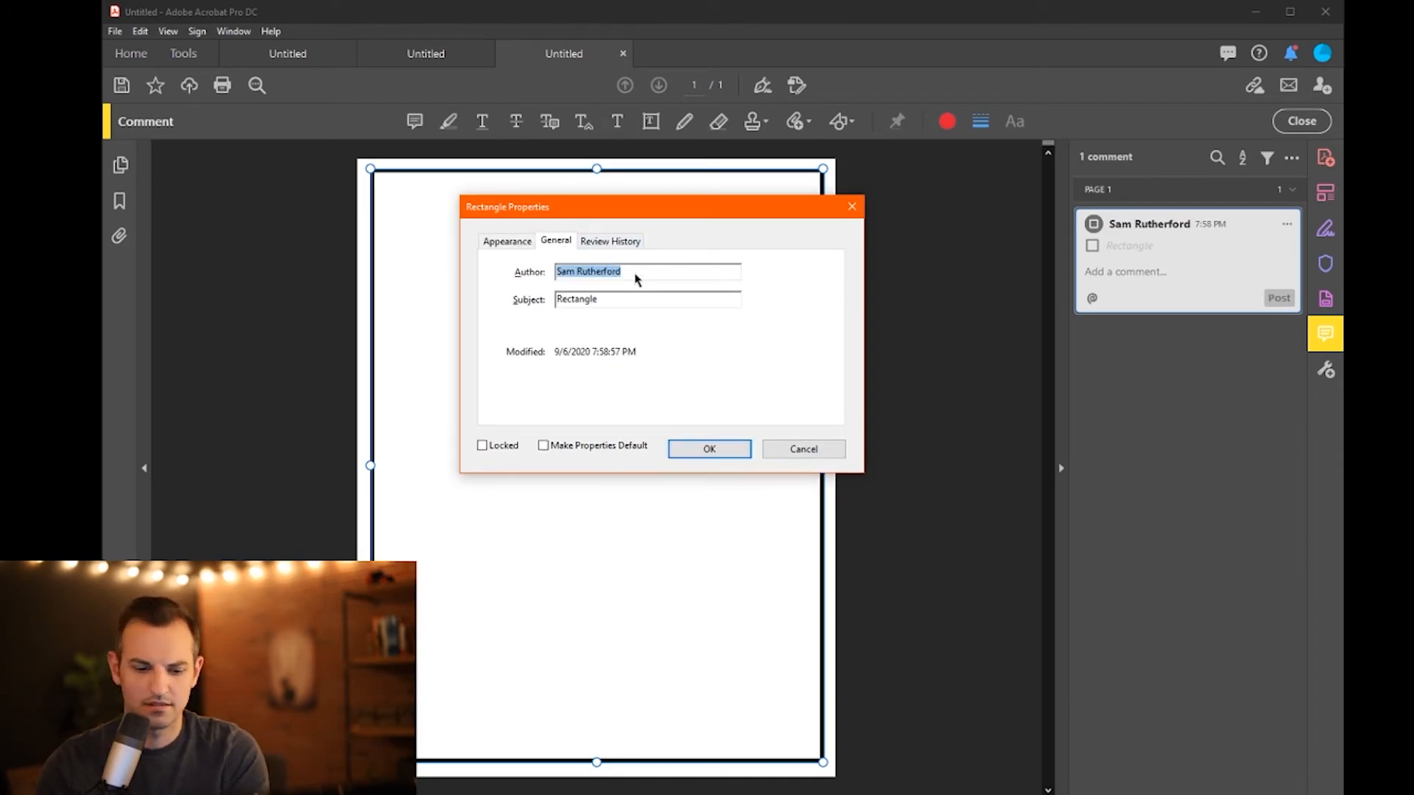
{"action": "key", "text": "BackSpace"}
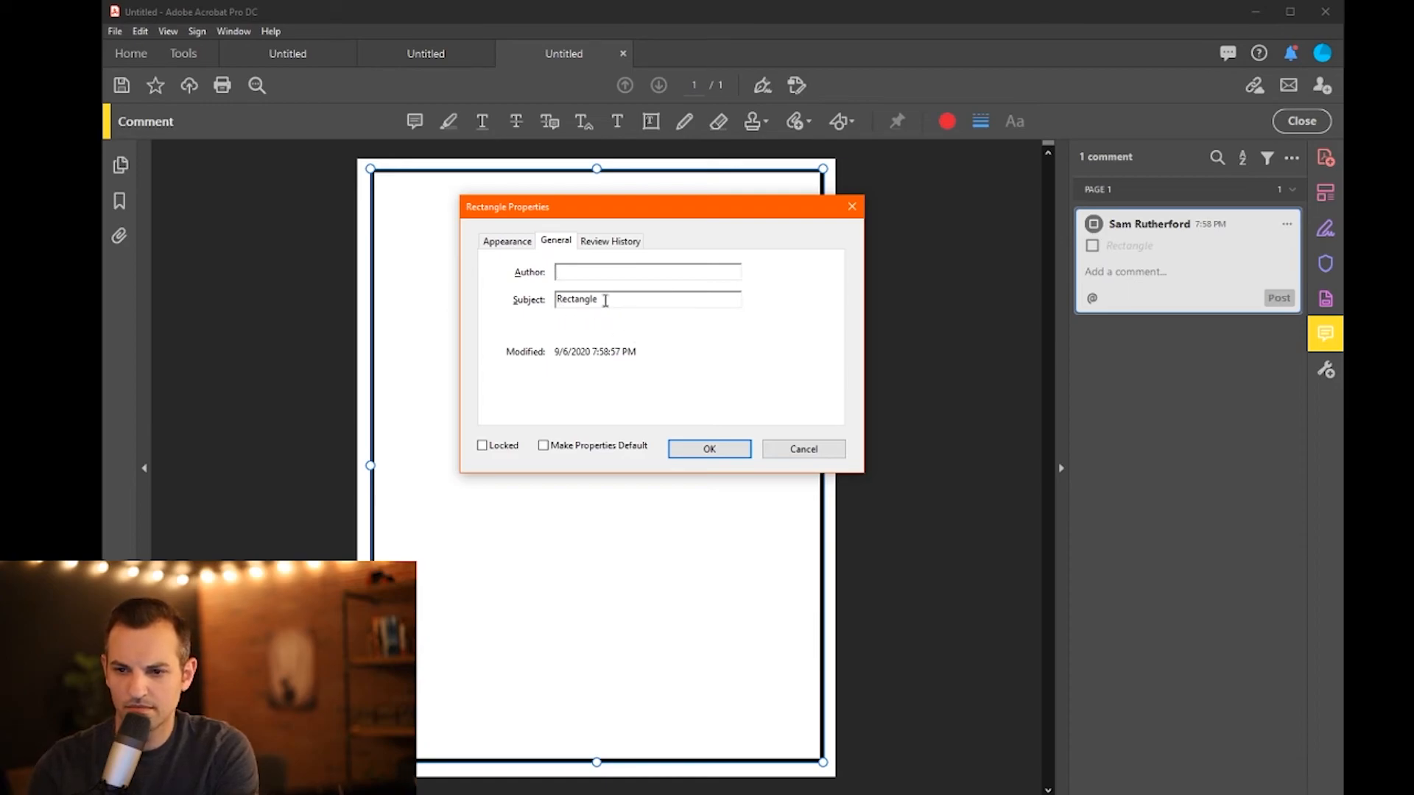
{"action": "left_click", "coordinate": [545, 447]}
{"action": "left_click", "coordinate": [482, 445]}
{"action": "left_click", "coordinate": [675, 450]}
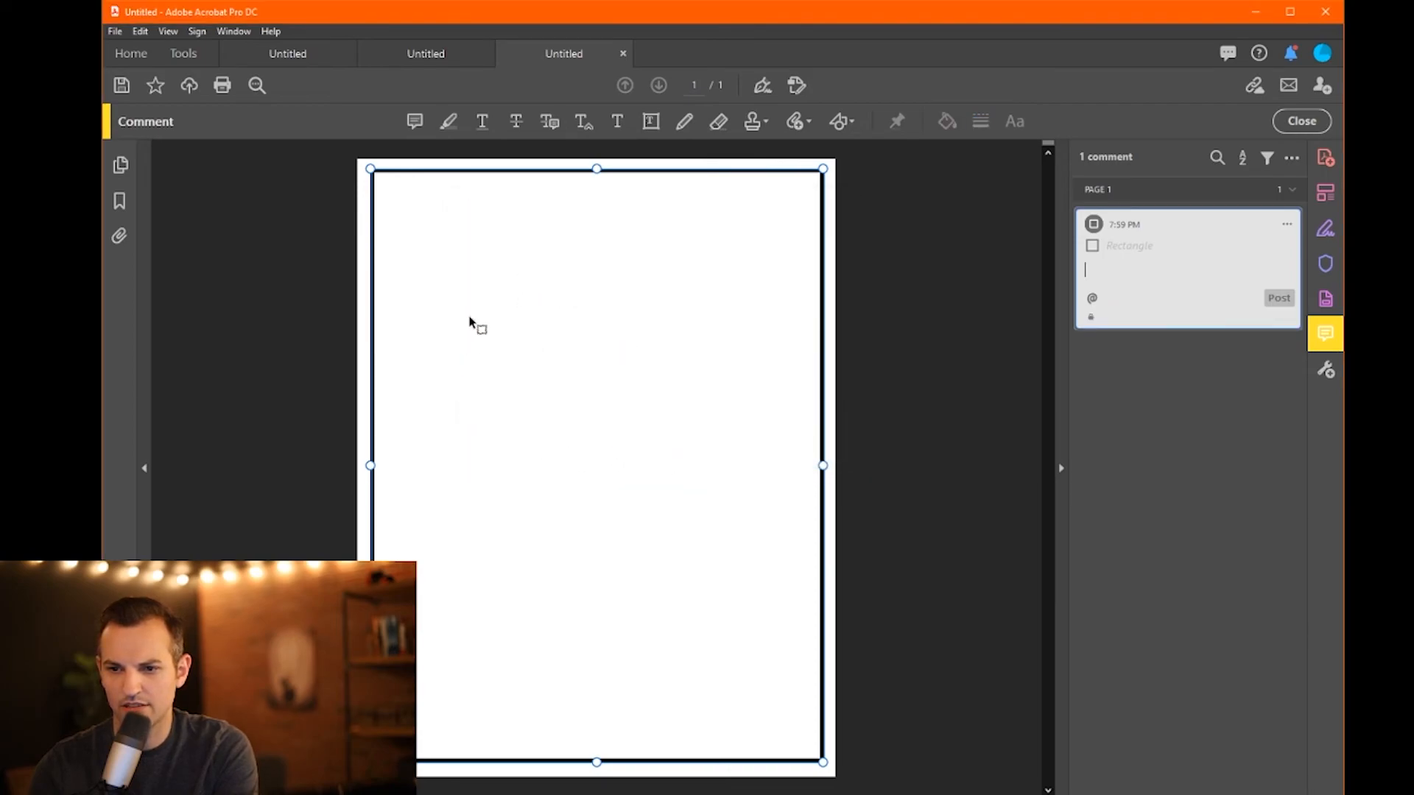
{"action": "left_click", "coordinate": [366, 170]}
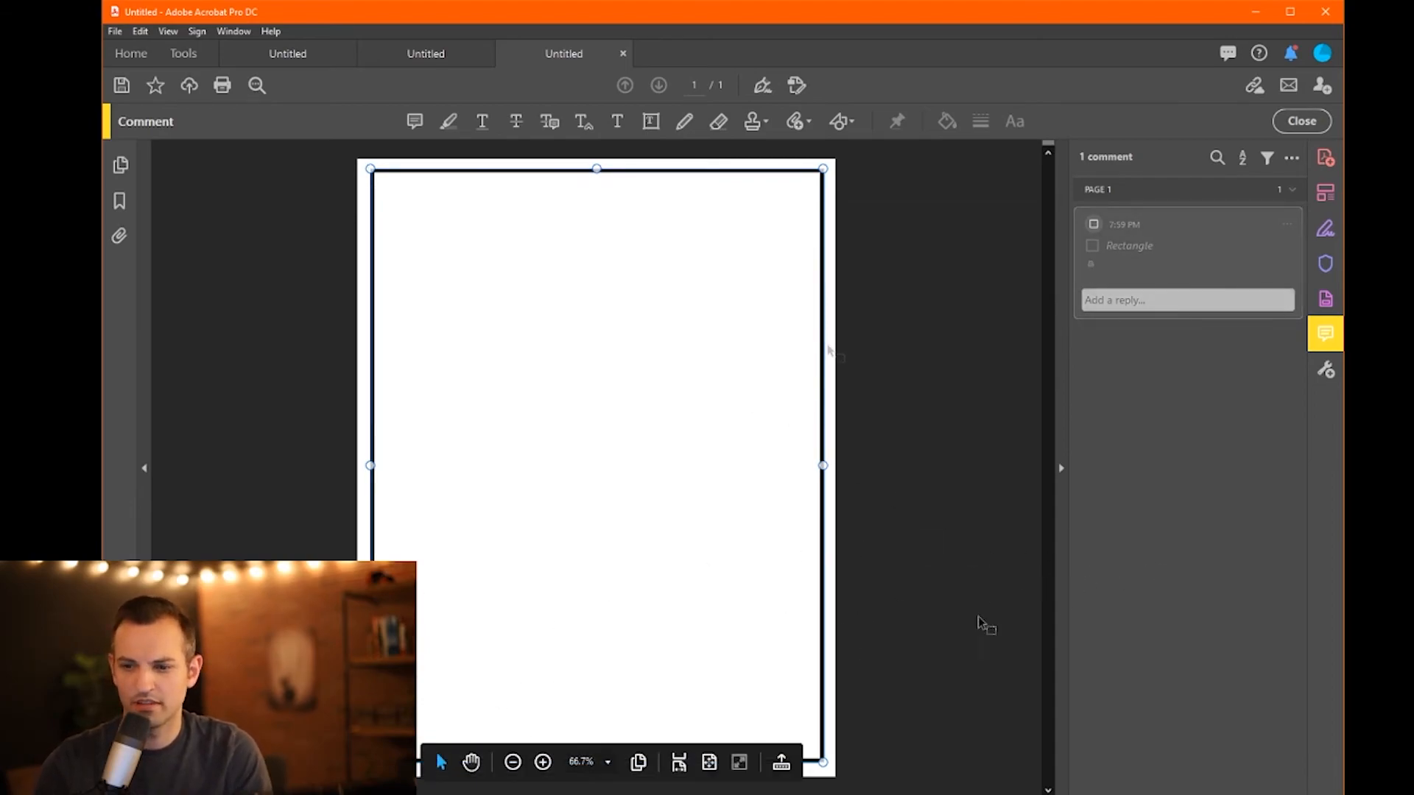
{"action": "left_click", "coordinate": [939, 632]}
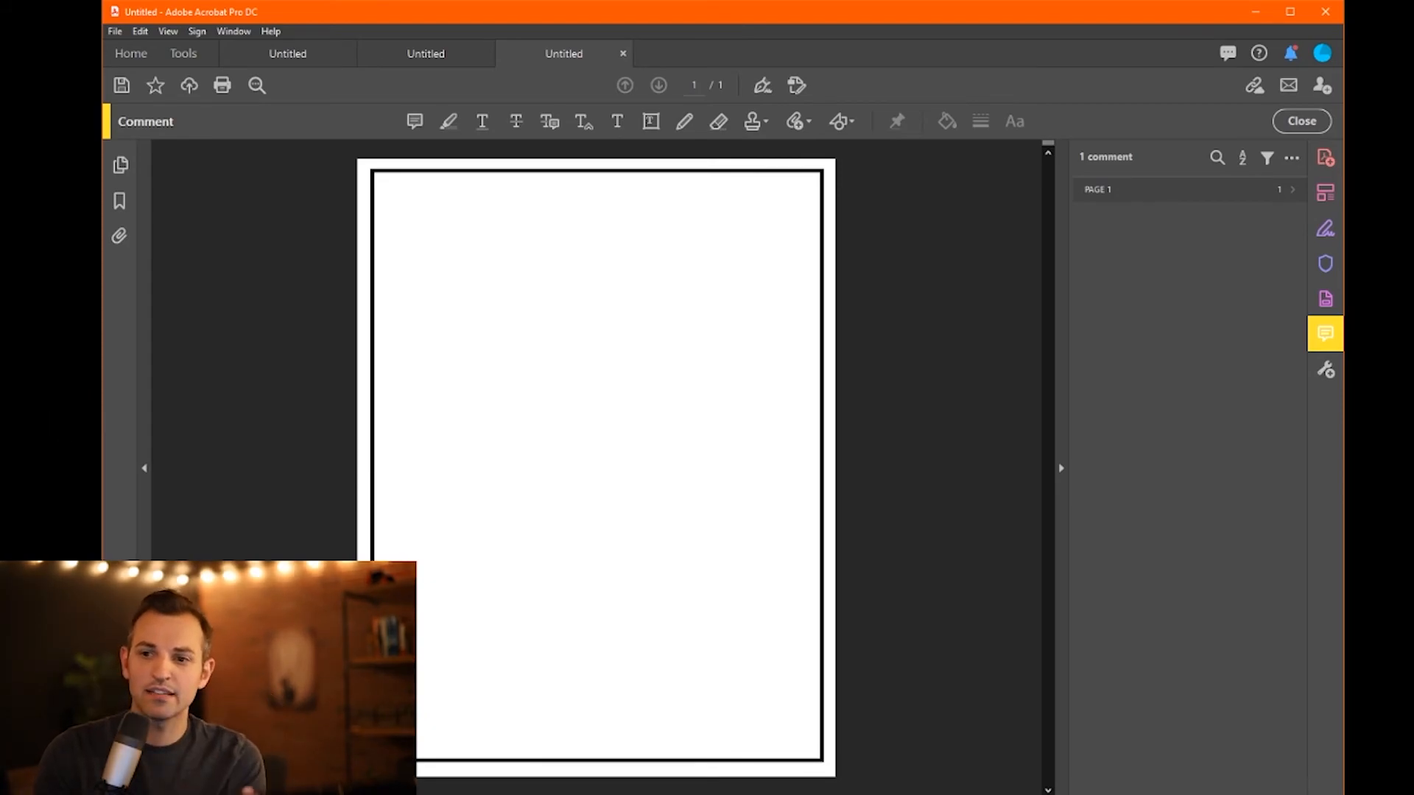
- Pick the Line tool from the Comment toolbar's drawing shapes dropdown
{"action": "left_click", "coordinate": [841, 121]}
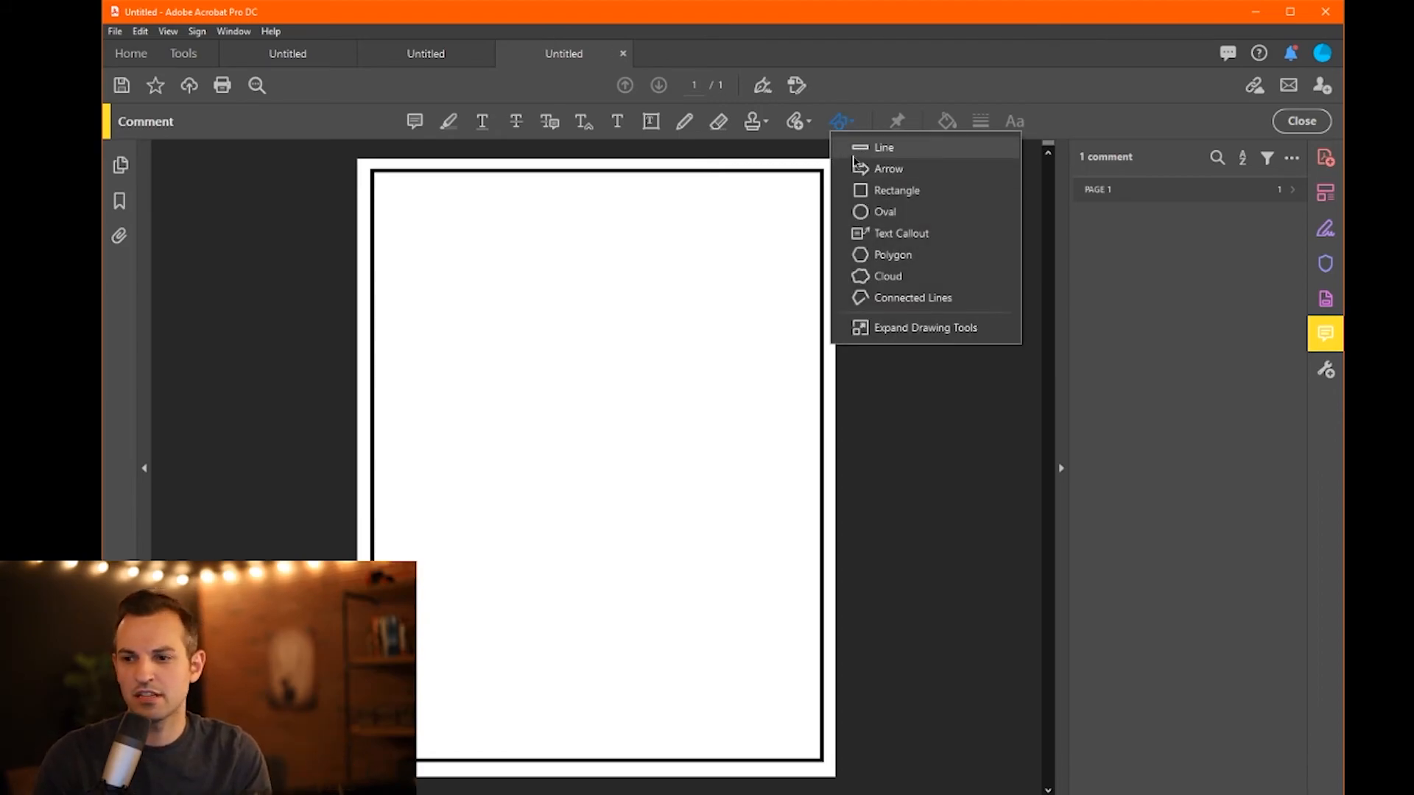
{"action": "left_click", "coordinate": [854, 151]}
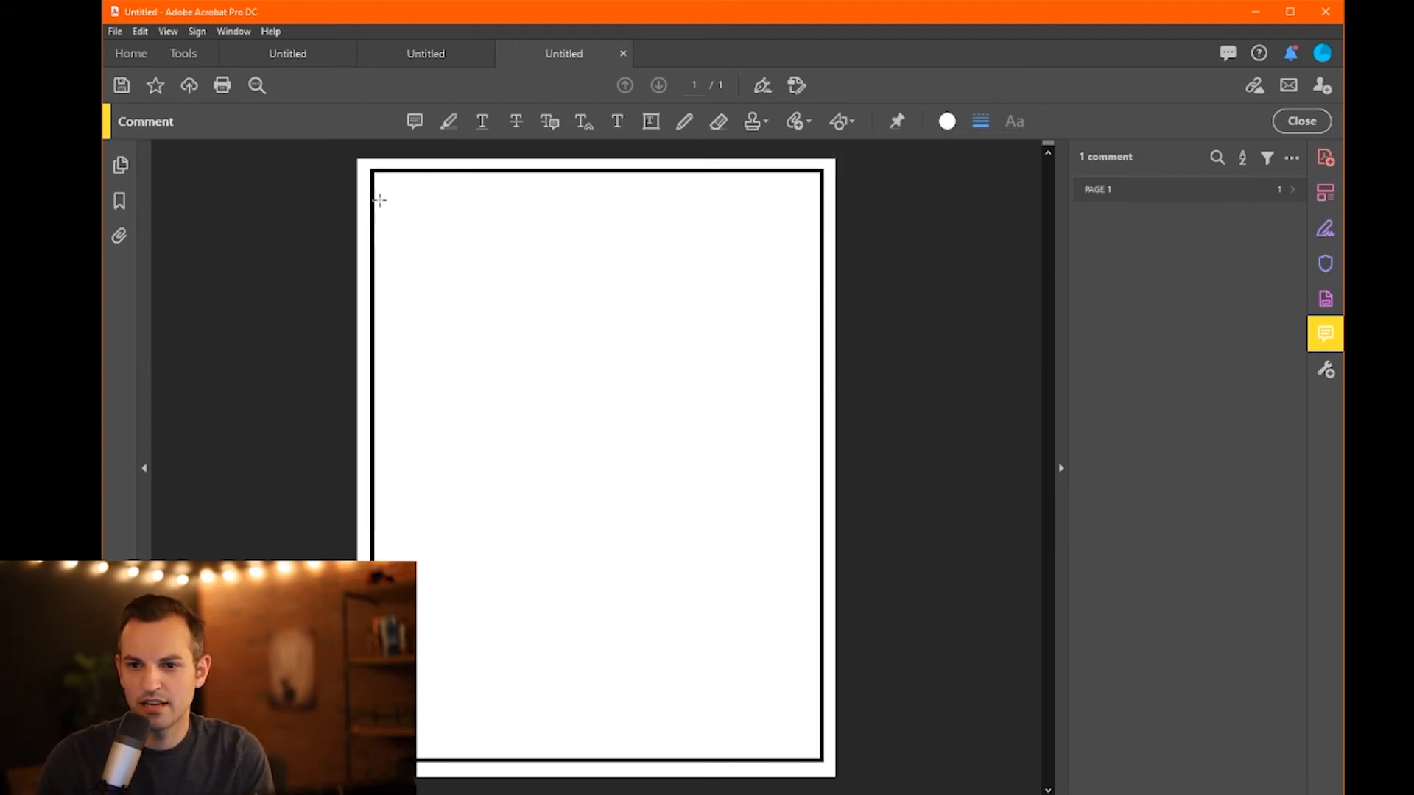
{"action": "left_click", "coordinate": [842, 121]}
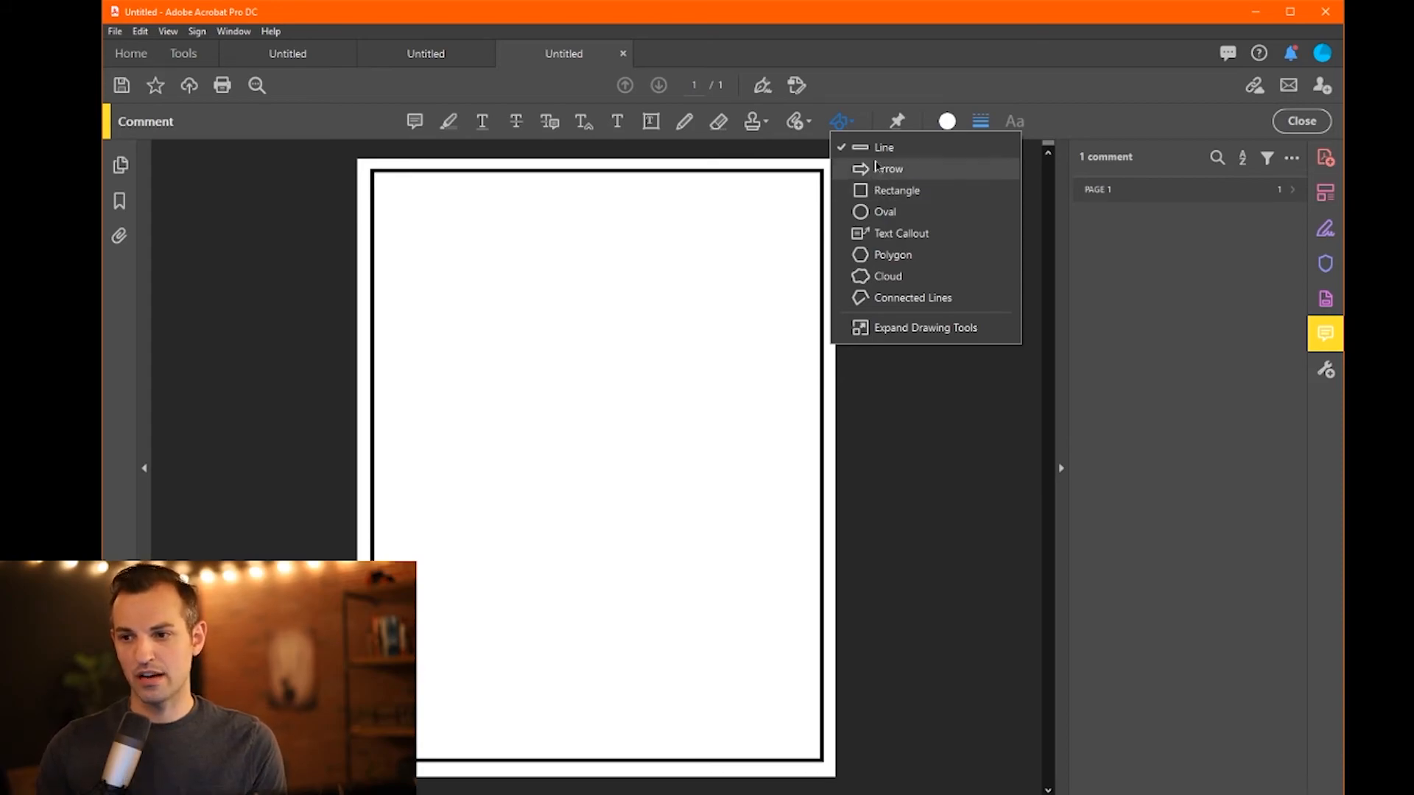
{"action": "left_click", "coordinate": [877, 153]}
{"action": "left_click", "coordinate": [852, 124]}
{"action": "left_click", "coordinate": [882, 149]}
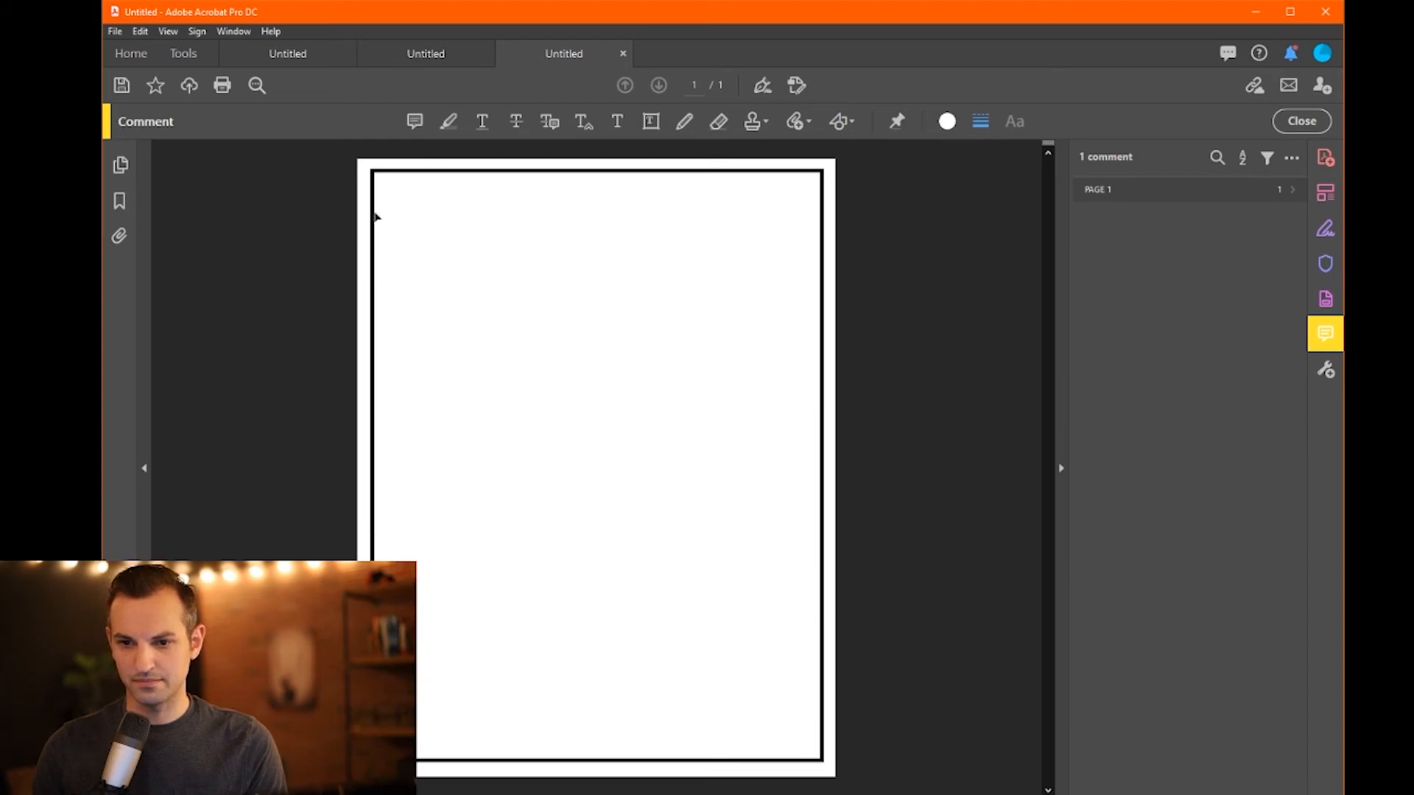
{"action": "left_click", "coordinate": [373, 215]}
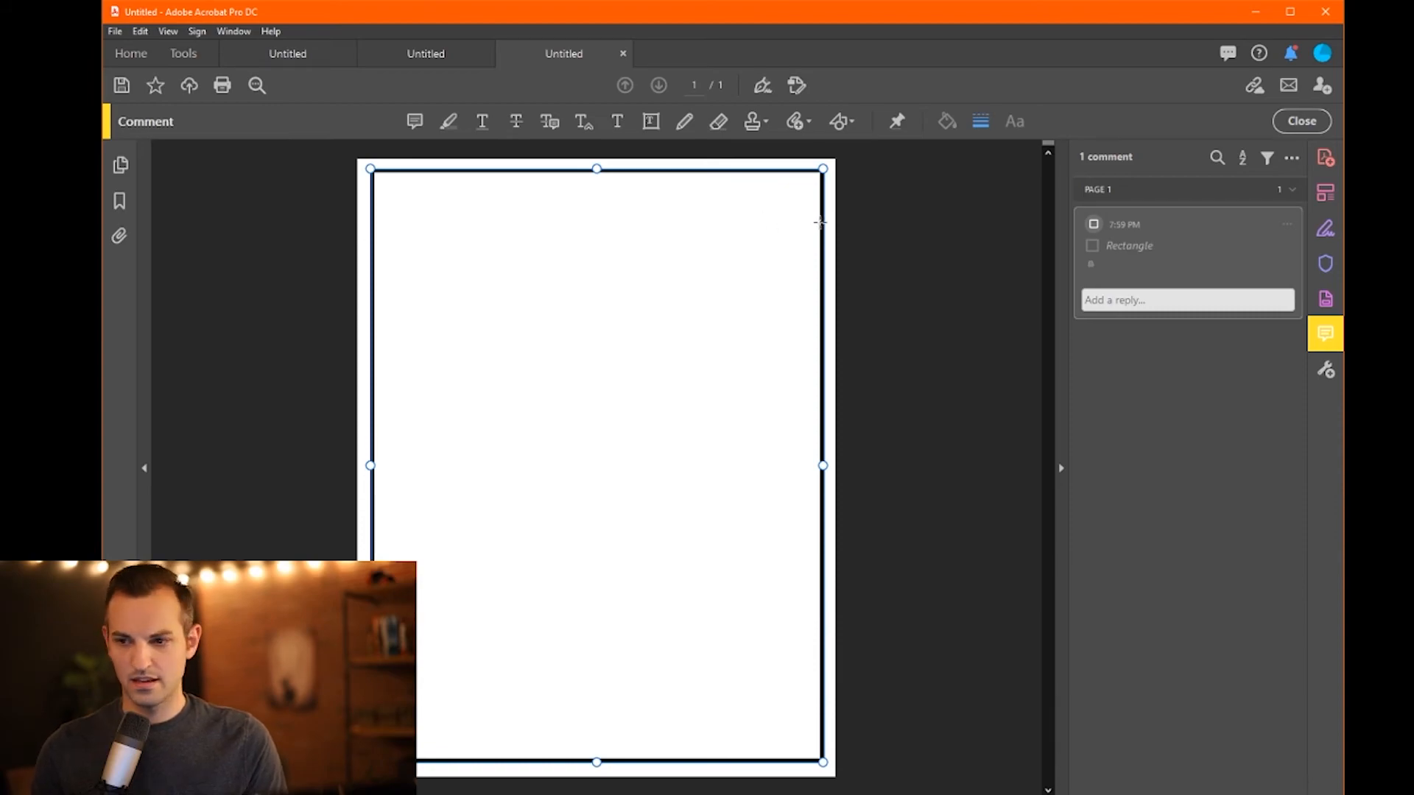
- Draw a horizontal line across the page near the top and make it black, 3 pt
{"action": "left_click_drag", "start_coordinate": [819, 223], "coordinate": [374, 224]}
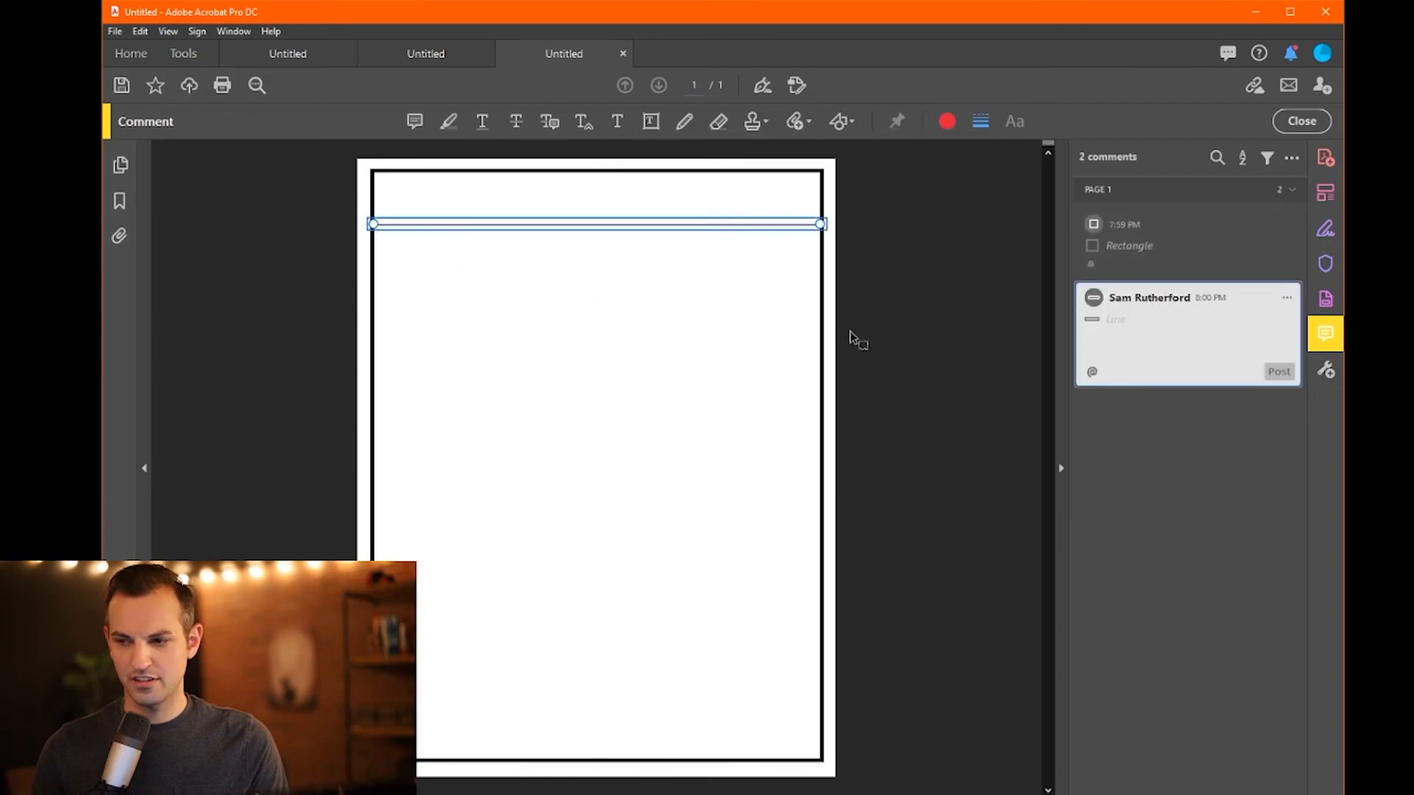
{"action": "left_click", "coordinate": [1282, 300]}
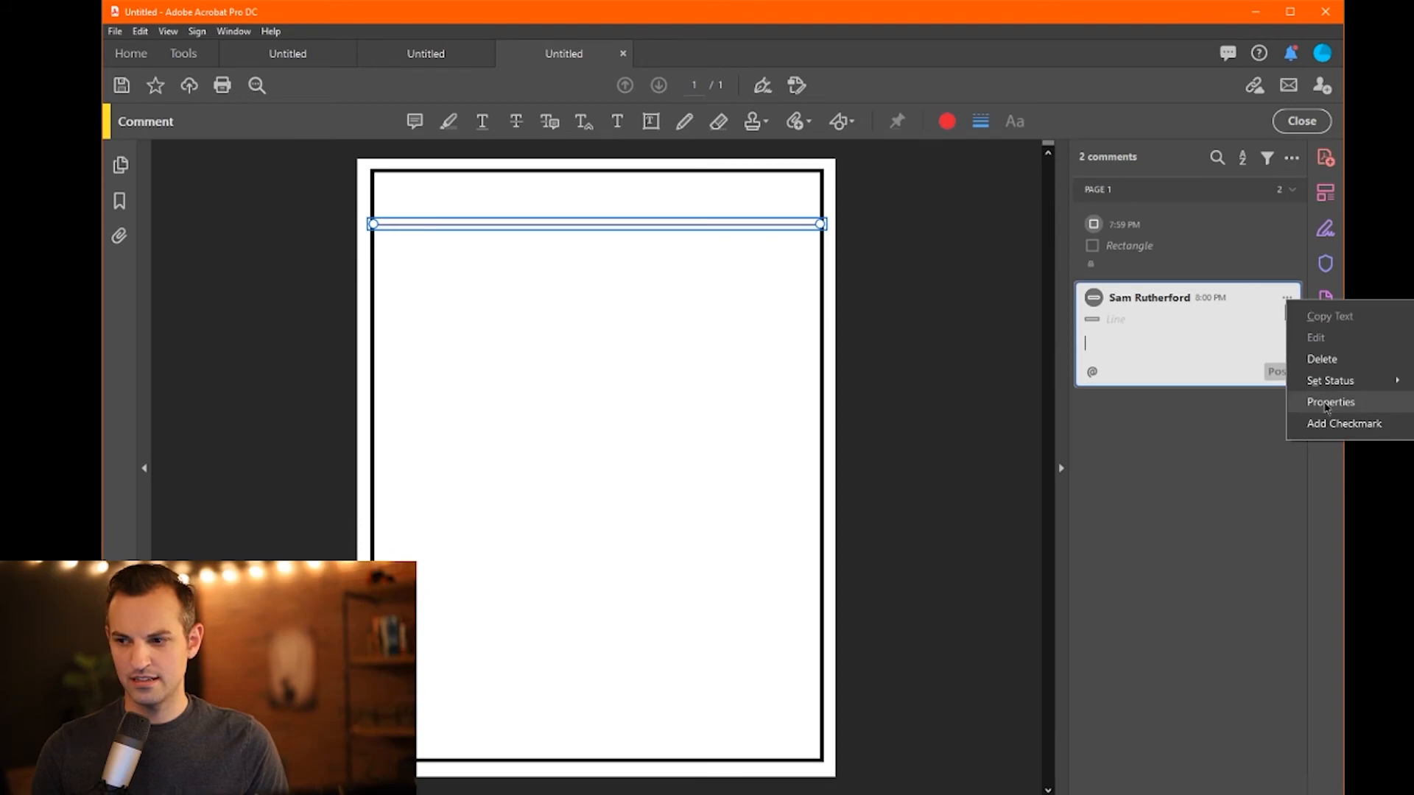
{"action": "left_click", "coordinate": [1327, 403]}
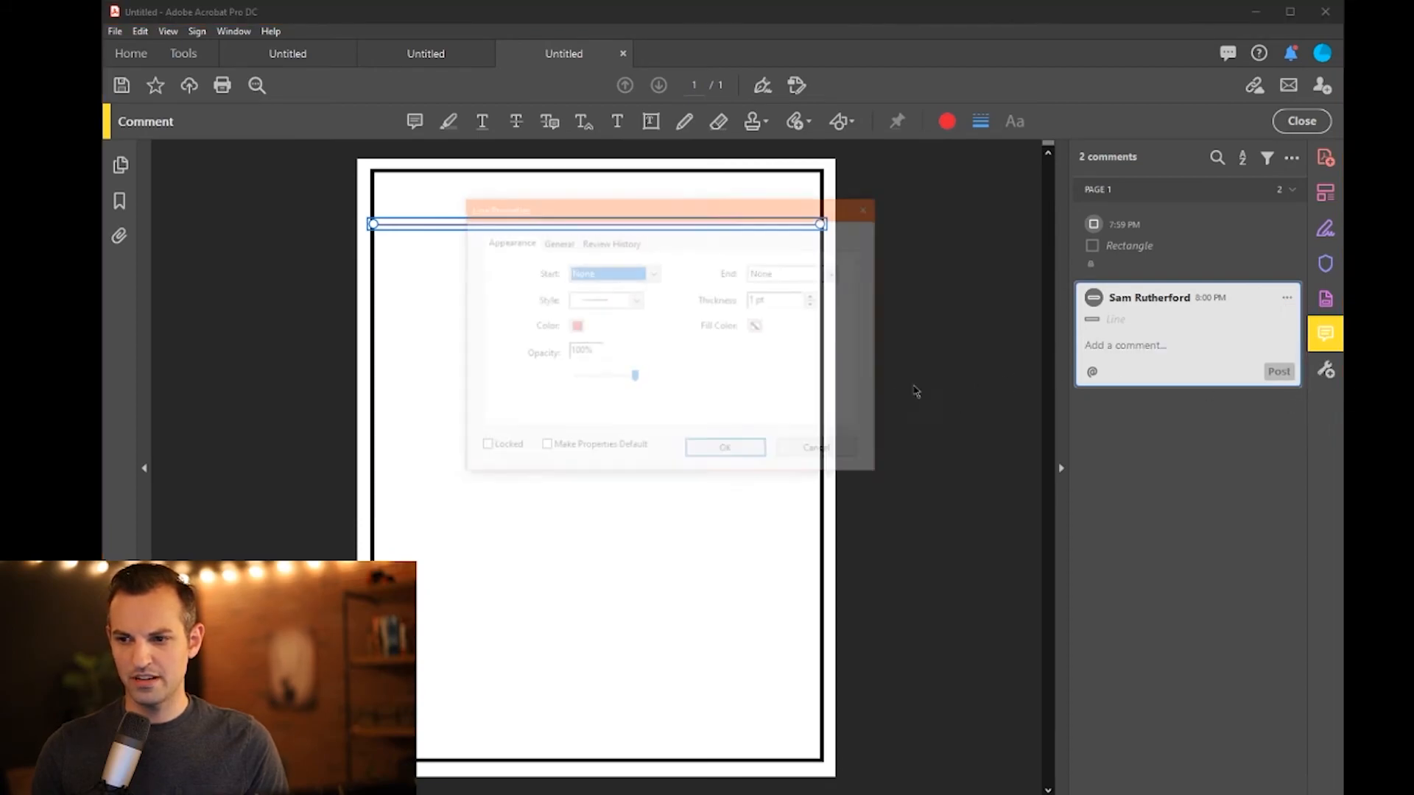
{"action": "left_click", "coordinate": [815, 297]}
{"action": "left_click", "coordinate": [815, 298]}
{"action": "left_click", "coordinate": [816, 298]}
{"action": "left_click", "coordinate": [815, 297]}
{"action": "left_click", "coordinate": [815, 298]}
{"action": "left_click", "coordinate": [575, 326]}
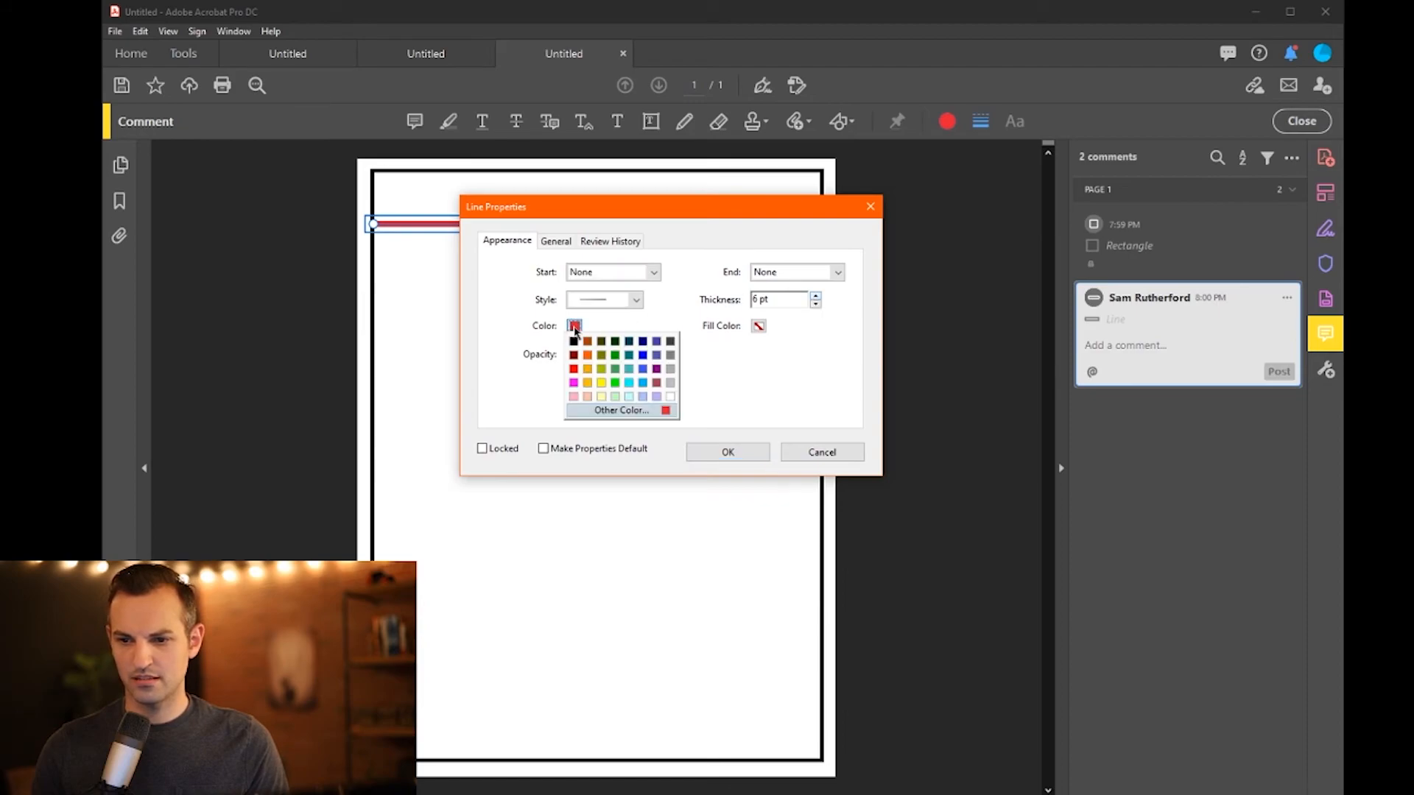
{"action": "left_click", "coordinate": [579, 345]}
{"action": "left_click", "coordinate": [815, 304]}
{"action": "left_click", "coordinate": [815, 305]}
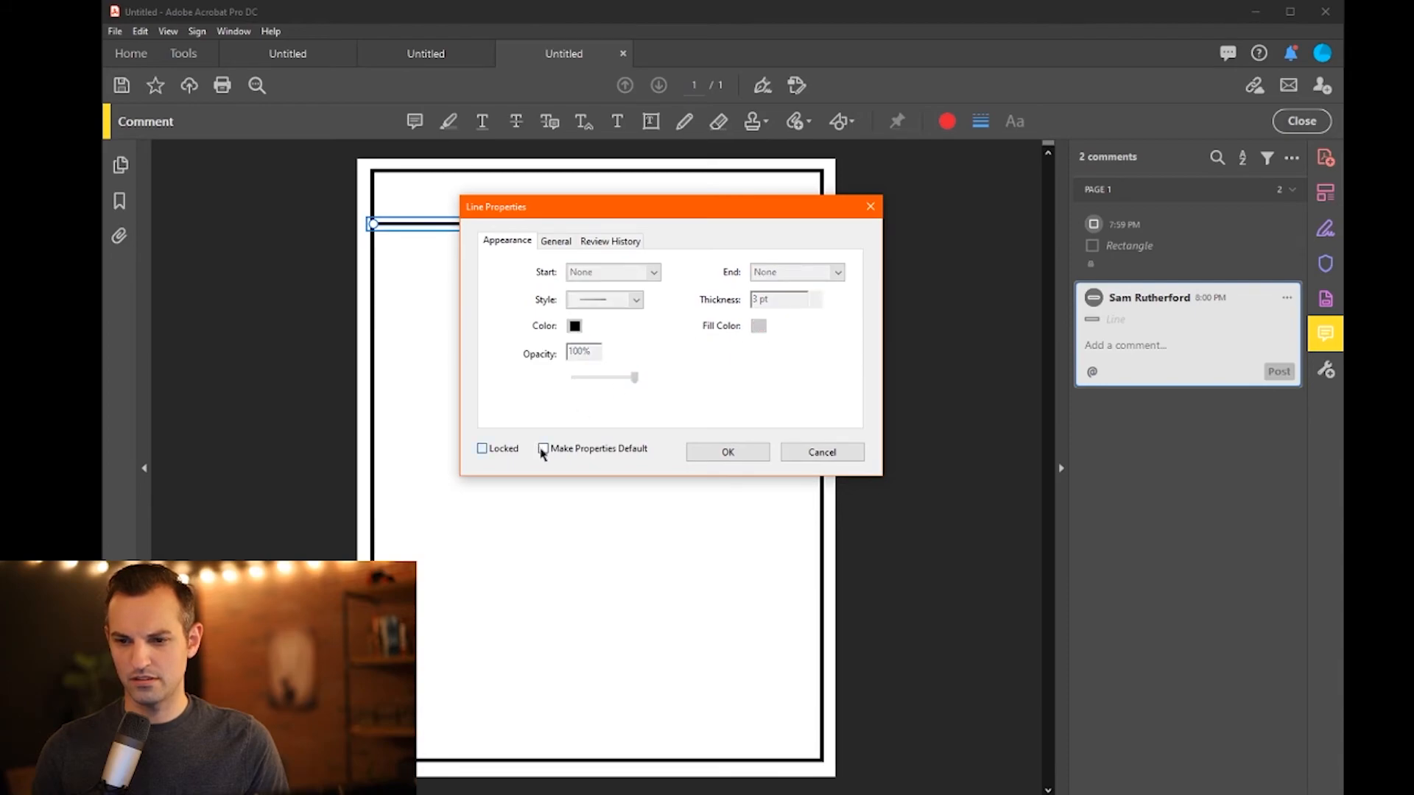
- Lock the line and save its settings as the default
{"action": "left_click", "coordinate": [483, 448]}
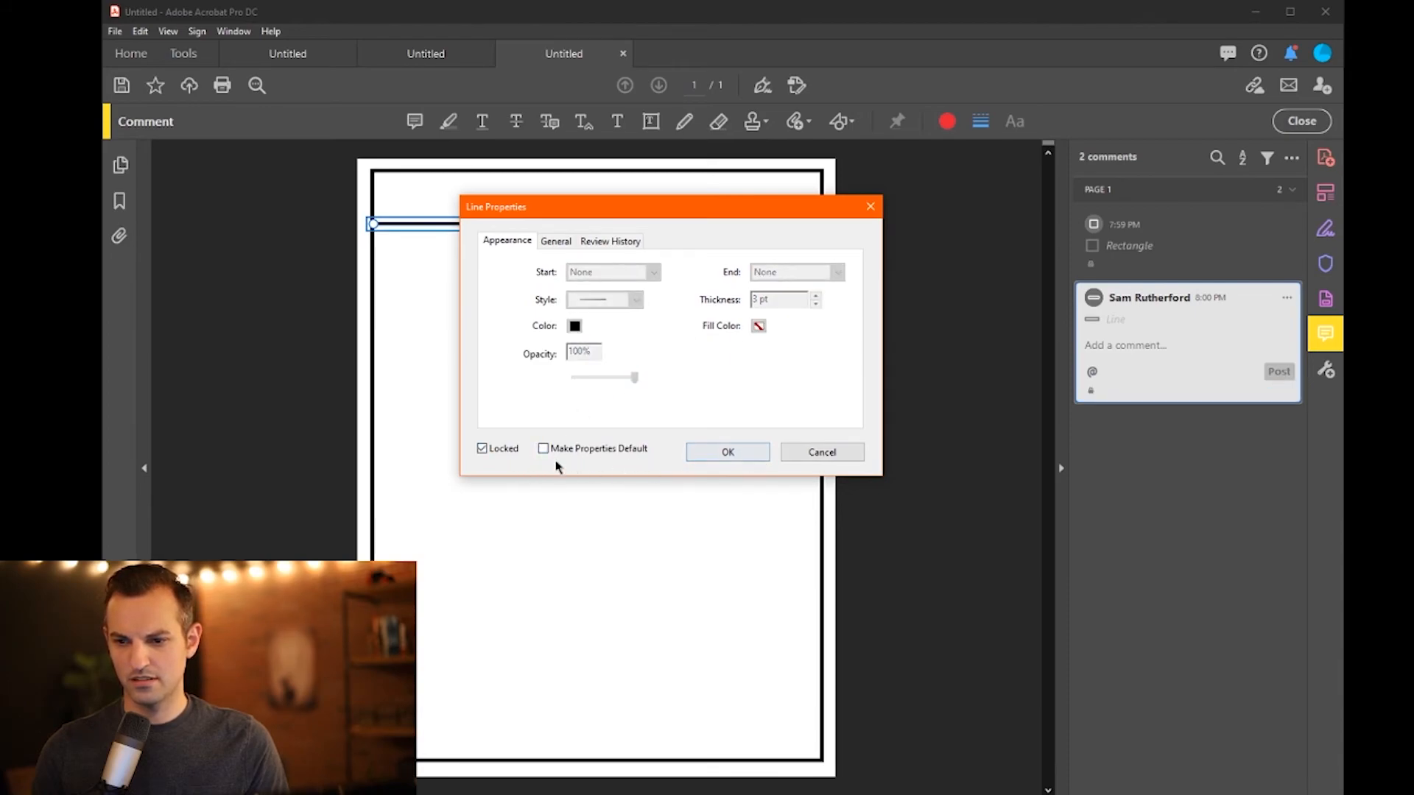
{"action": "left_click", "coordinate": [553, 453]}
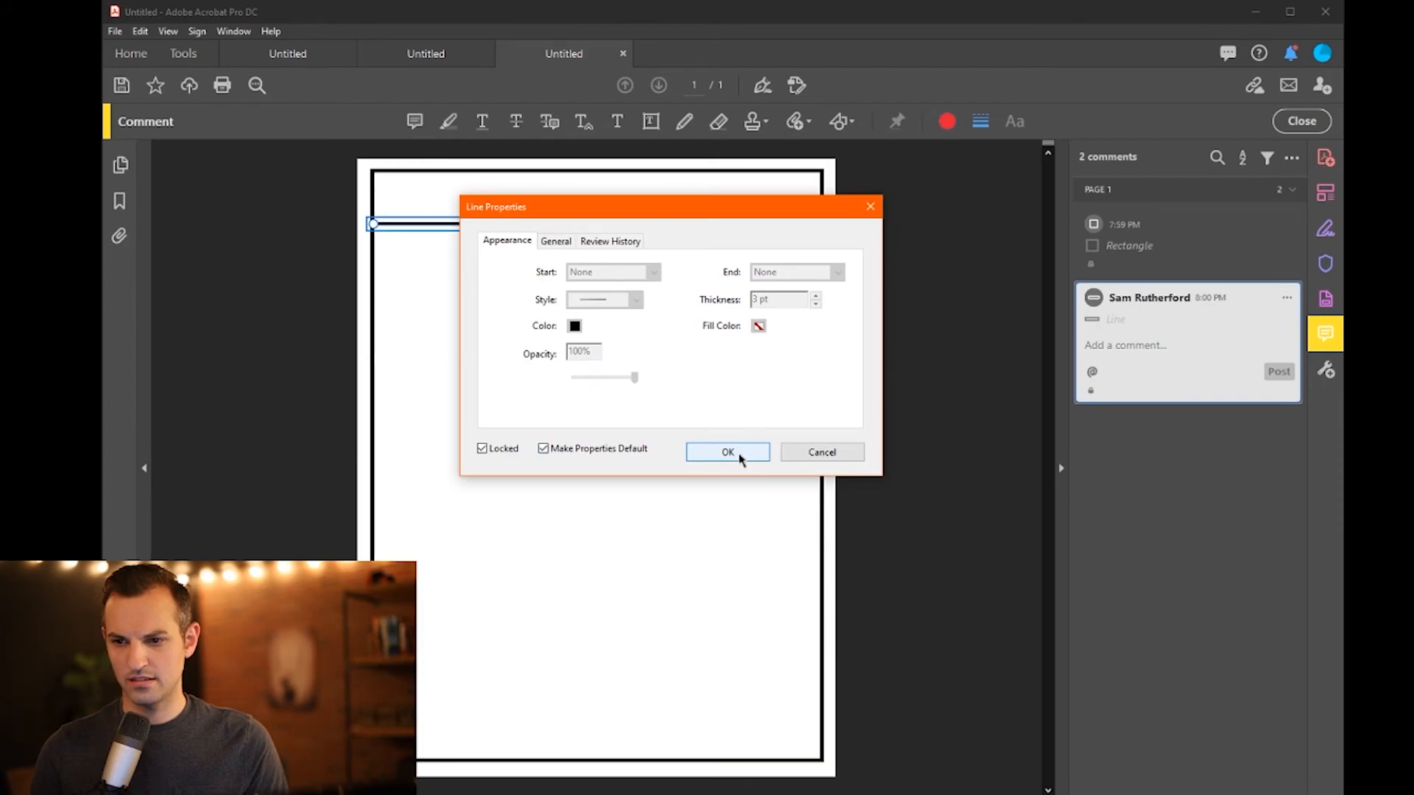
{"action": "left_click", "coordinate": [740, 458]}
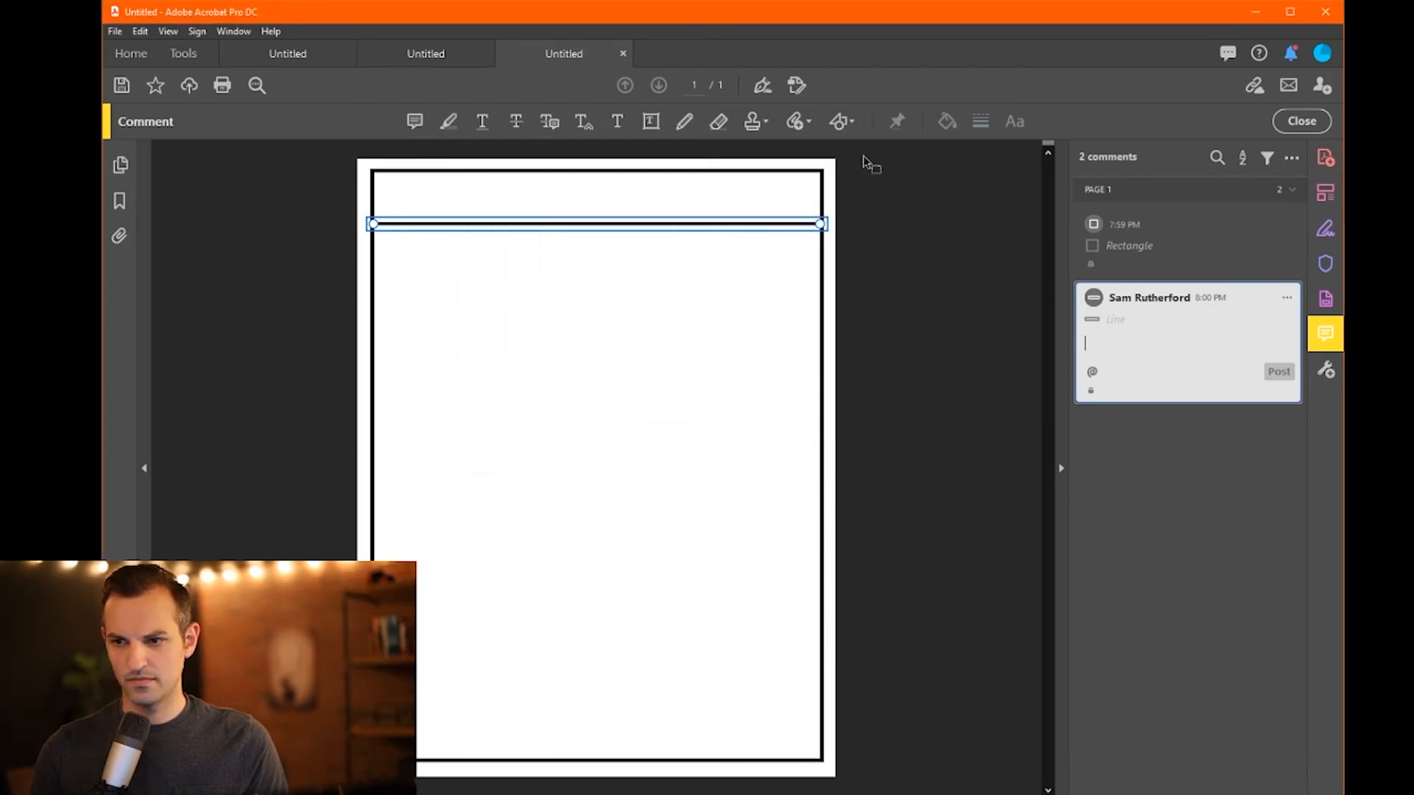
{"action": "left_click", "coordinate": [934, 276]}
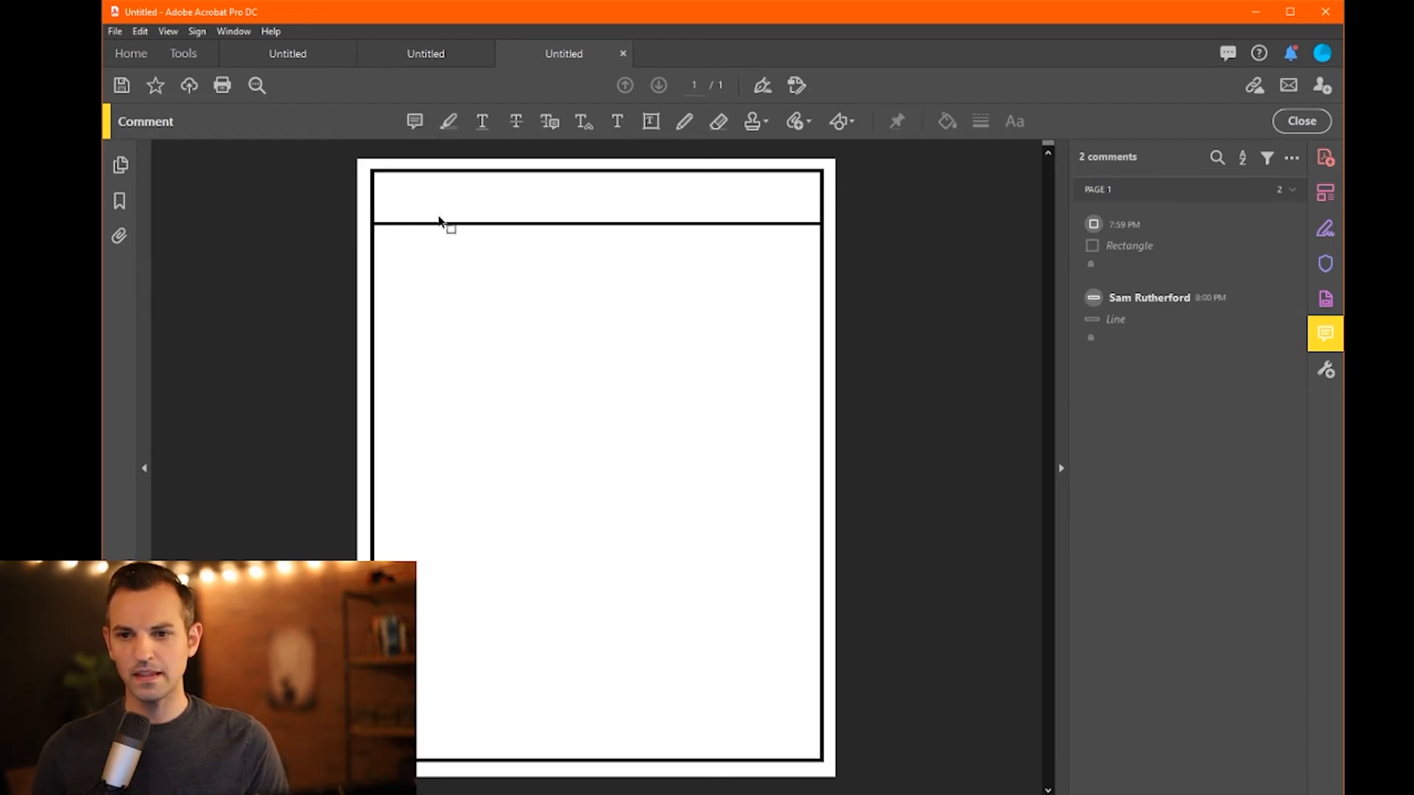
{"action": "scroll", "coordinate": [421, 213], "scroll_direction": "up", "scroll_amount": 4}
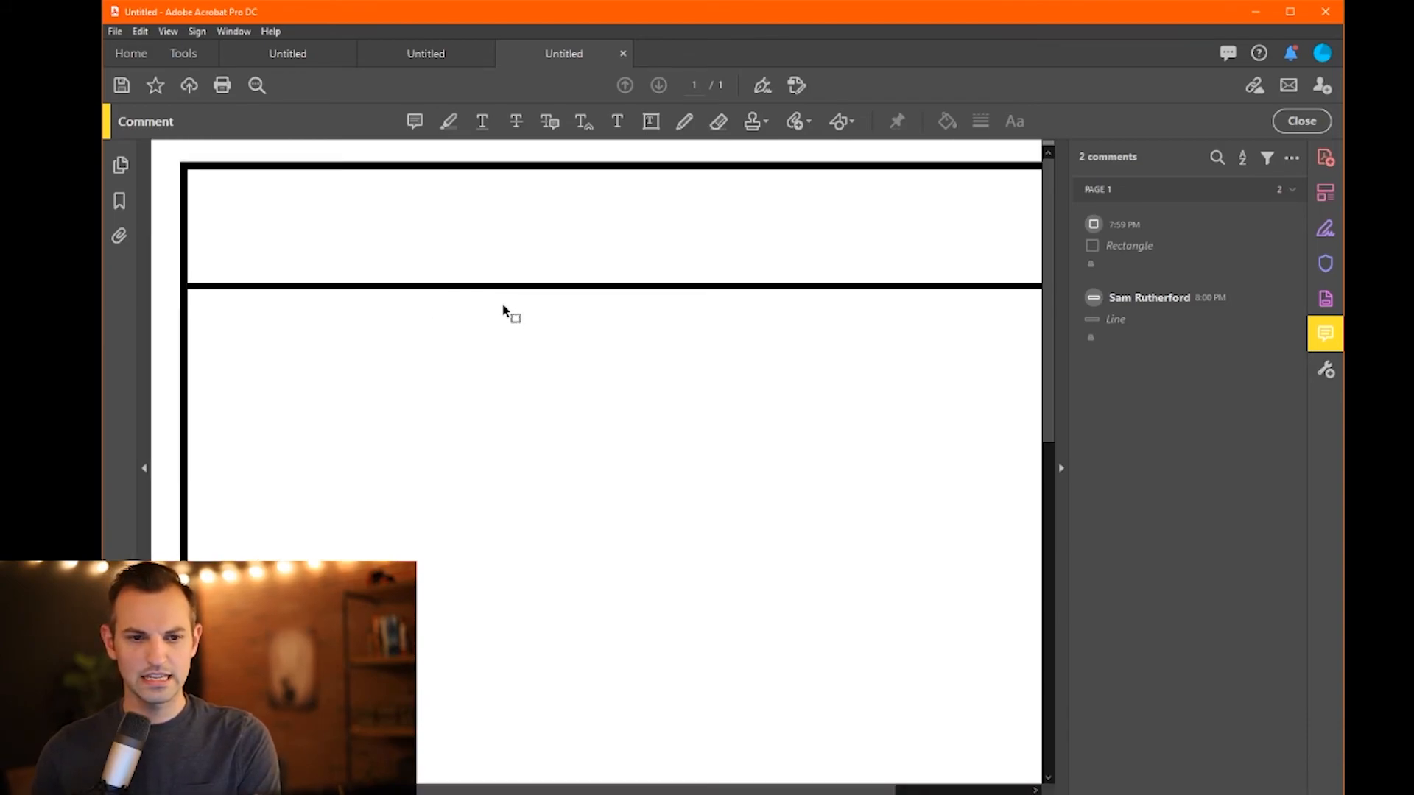
{"action": "scroll", "coordinate": [505, 309], "scroll_direction": "up", "scroll_amount": 1}
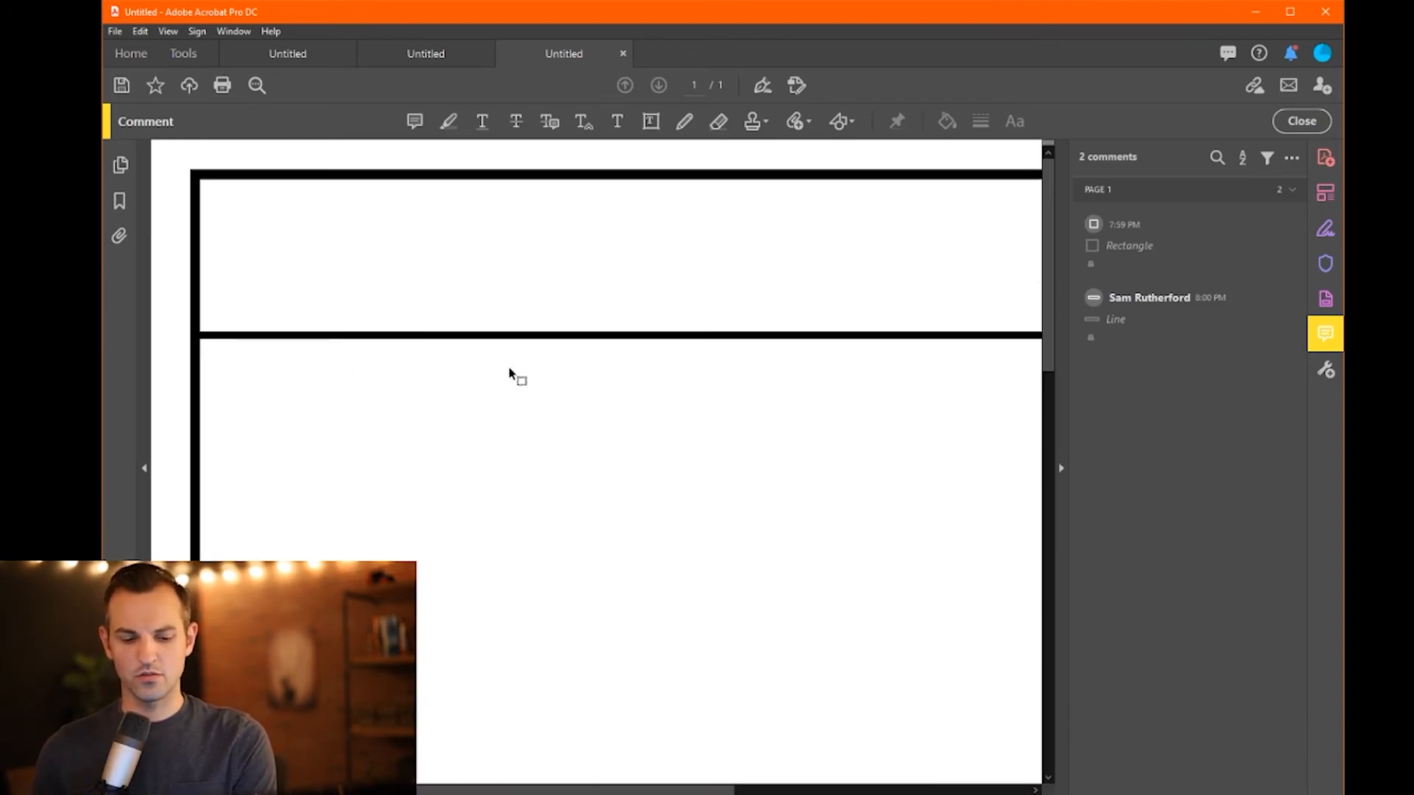
{"action": "scroll", "coordinate": [515, 372], "scroll_direction": "down", "scroll_amount": 2}
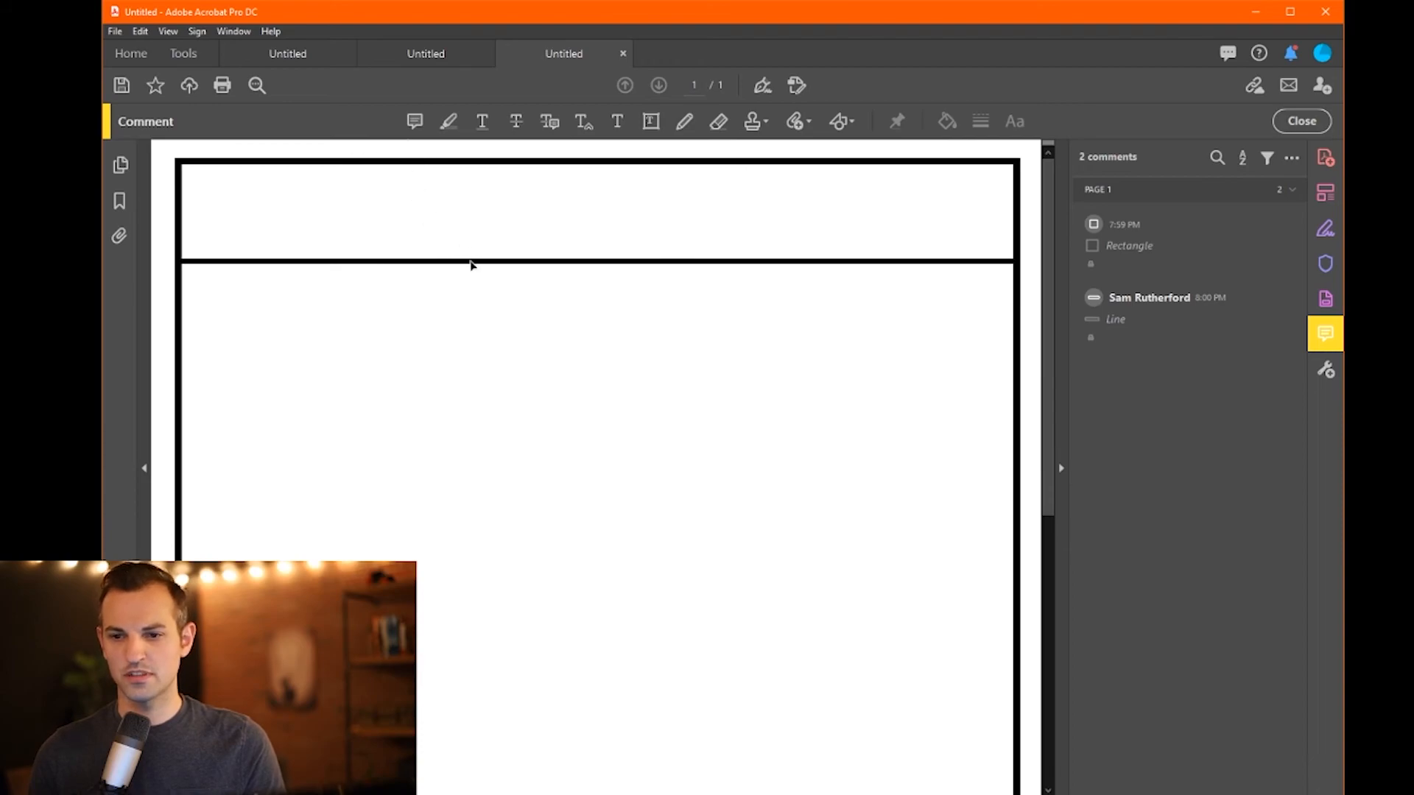
- Untick Locked in the header divider line's Properties
{"action": "left_click", "coordinate": [471, 261]}
{"action": "left_click", "coordinate": [1287, 298]}
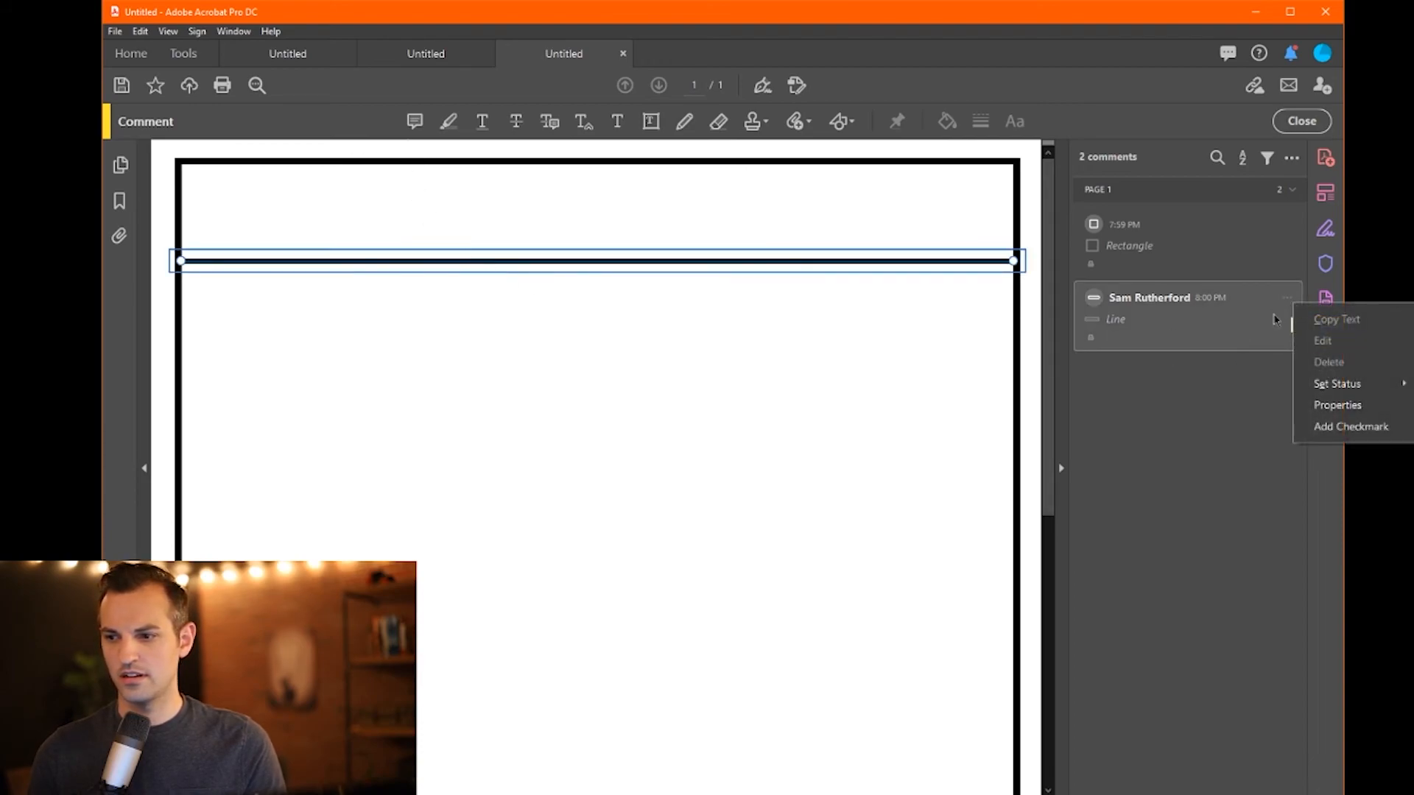
{"action": "left_click", "coordinate": [1326, 405]}
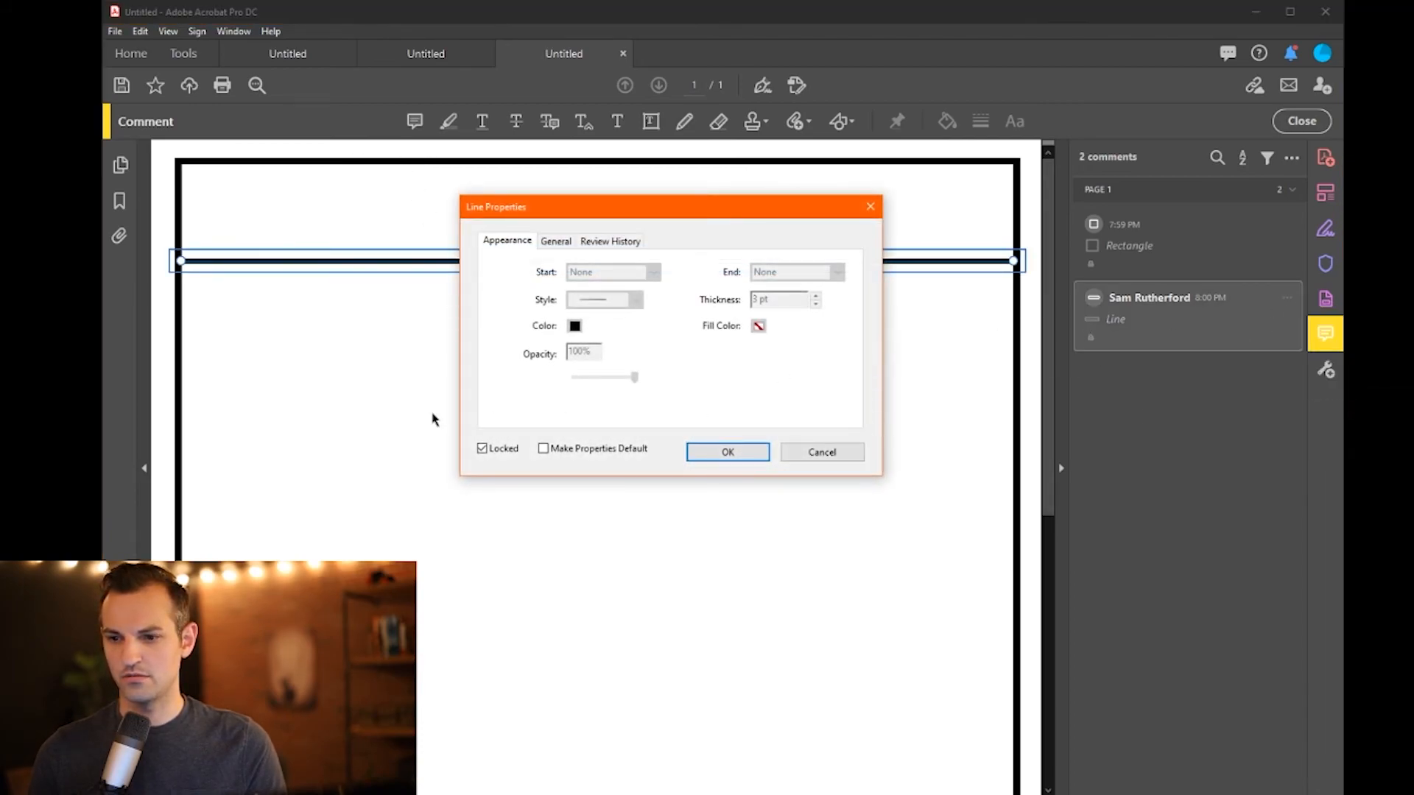
{"action": "left_click", "coordinate": [483, 449]}
{"action": "key", "text": "Tab"}
{"action": "key", "text": "Tab"}
{"action": "key", "text": "Tab"}
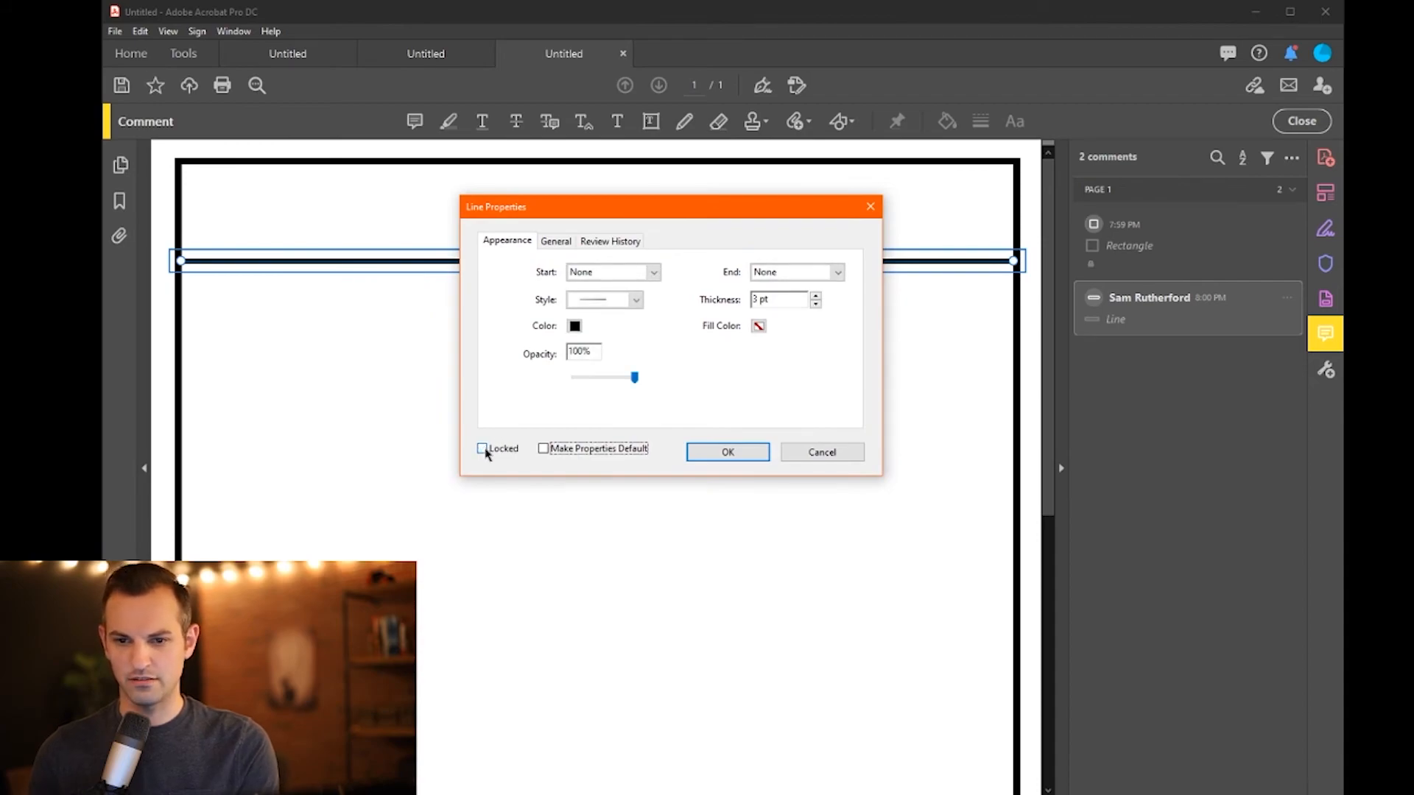
{"action": "left_click", "coordinate": [394, 266]}
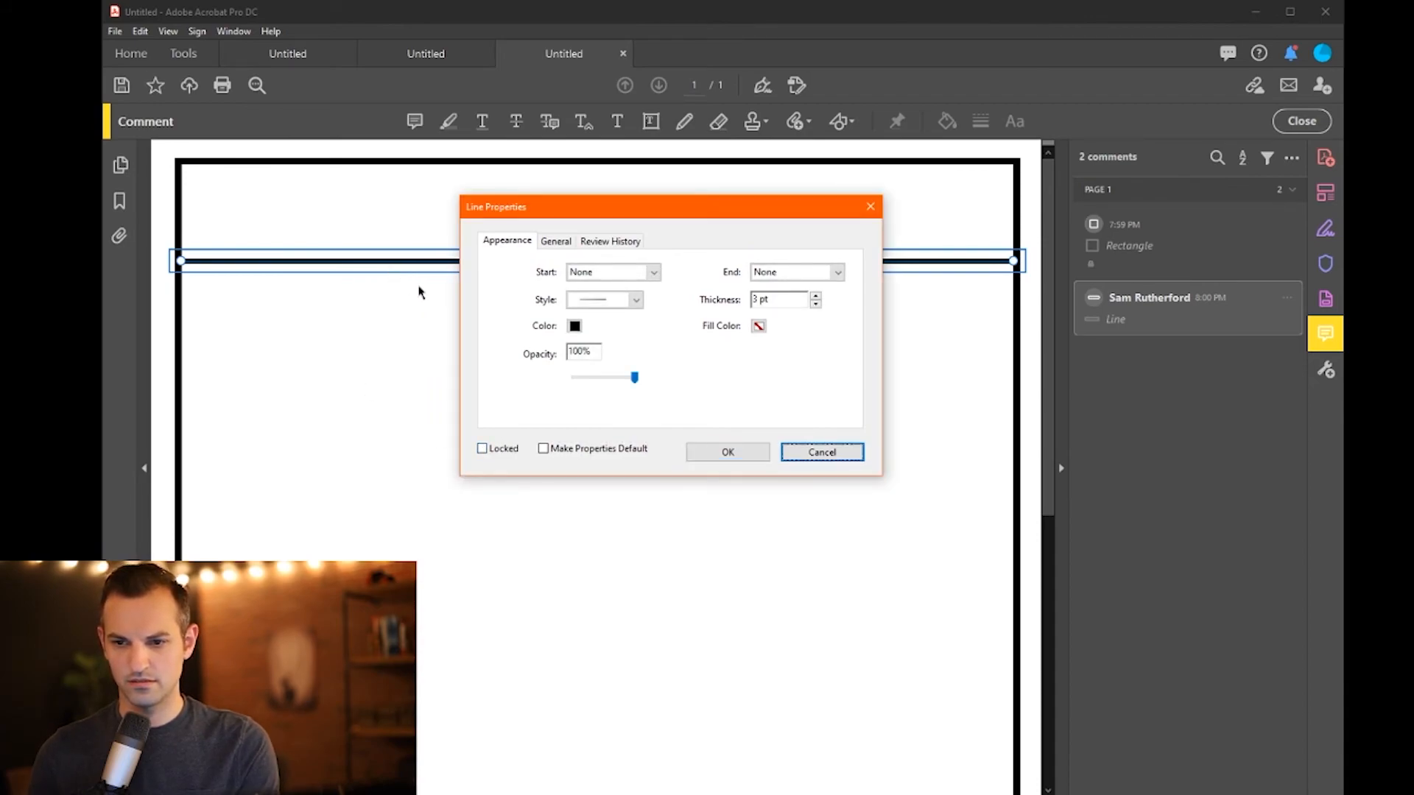
{"action": "left_click", "coordinate": [728, 452]}
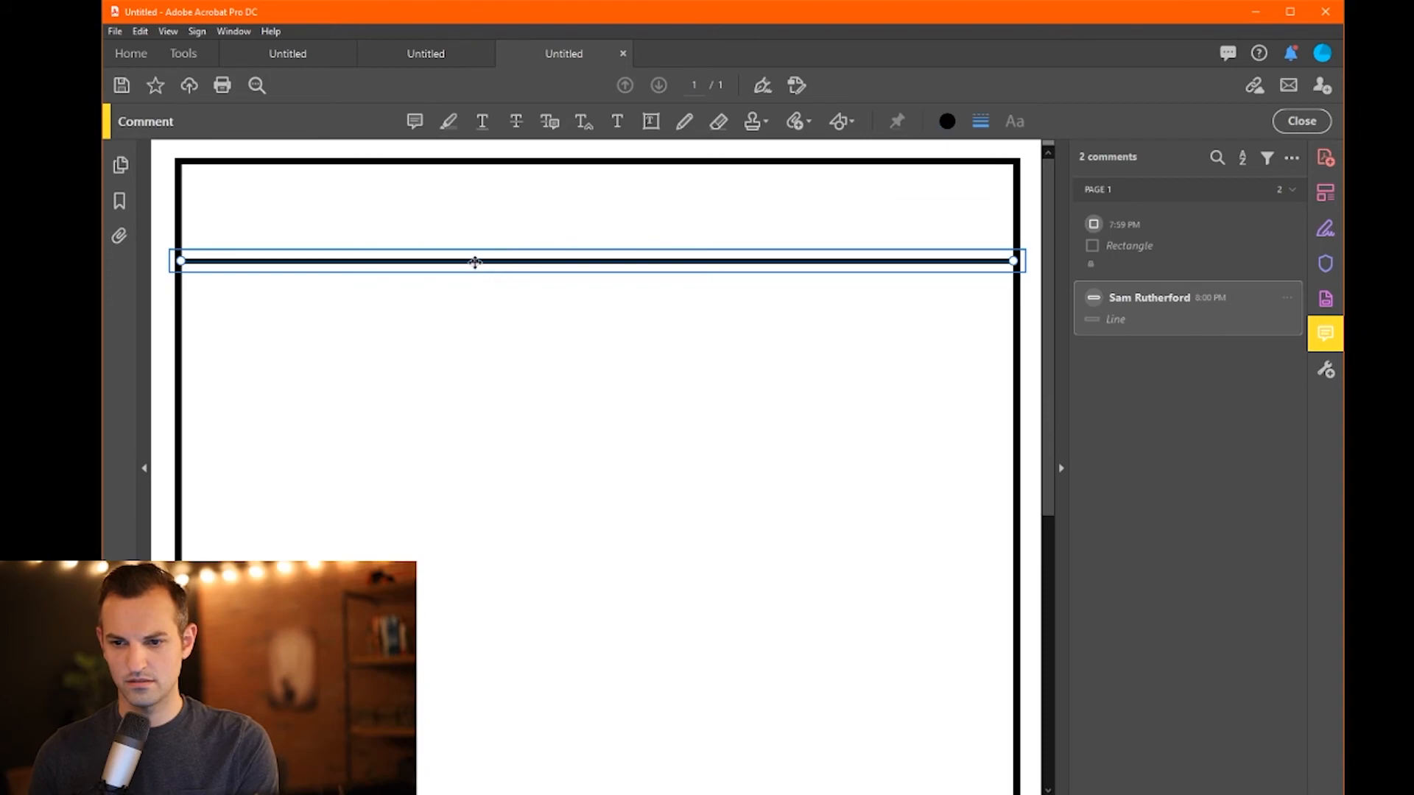
- Drag the divider line a little lower on the page
{"action": "left_click_drag", "start_coordinate": [474, 258], "coordinate": [476, 267]}
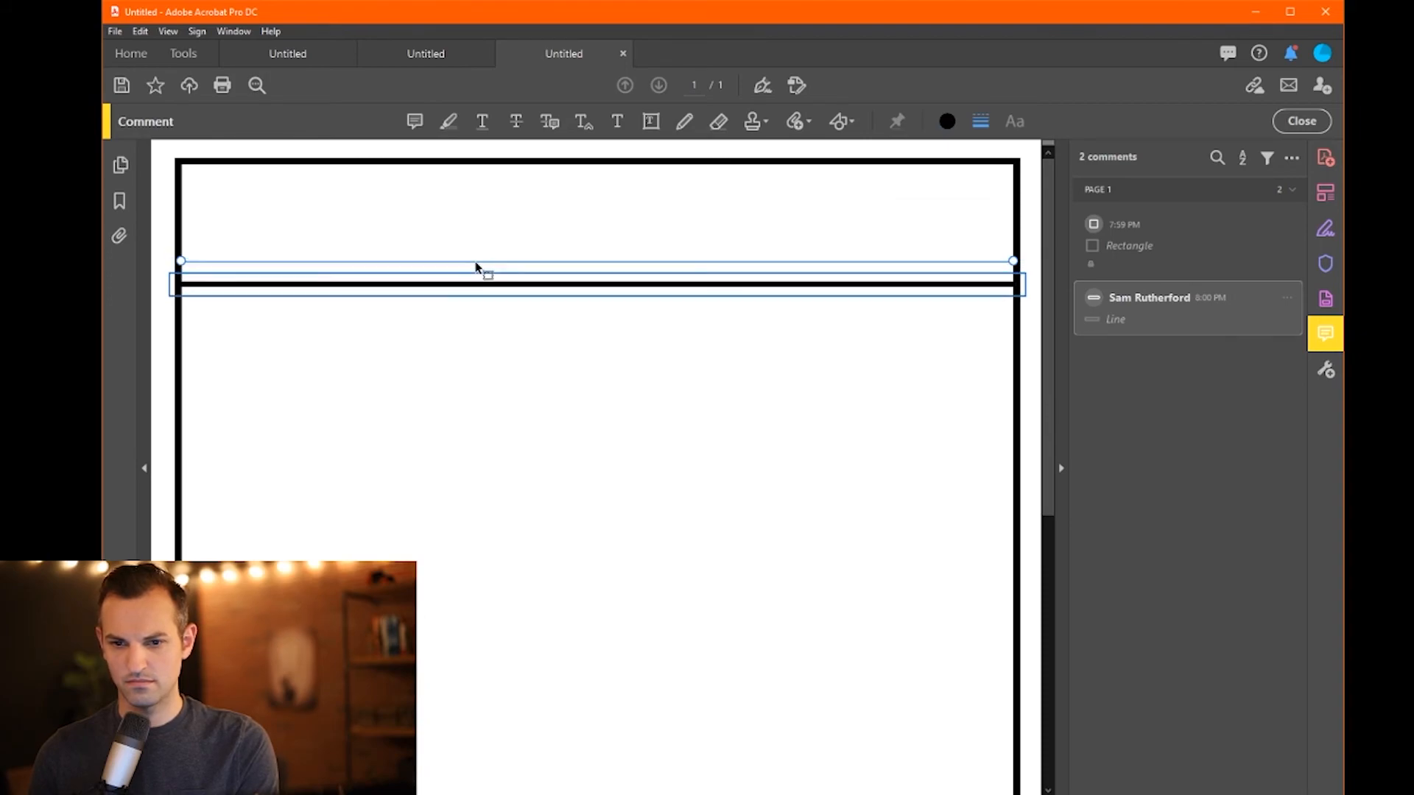
{"action": "double_click", "coordinate": [476, 266]}
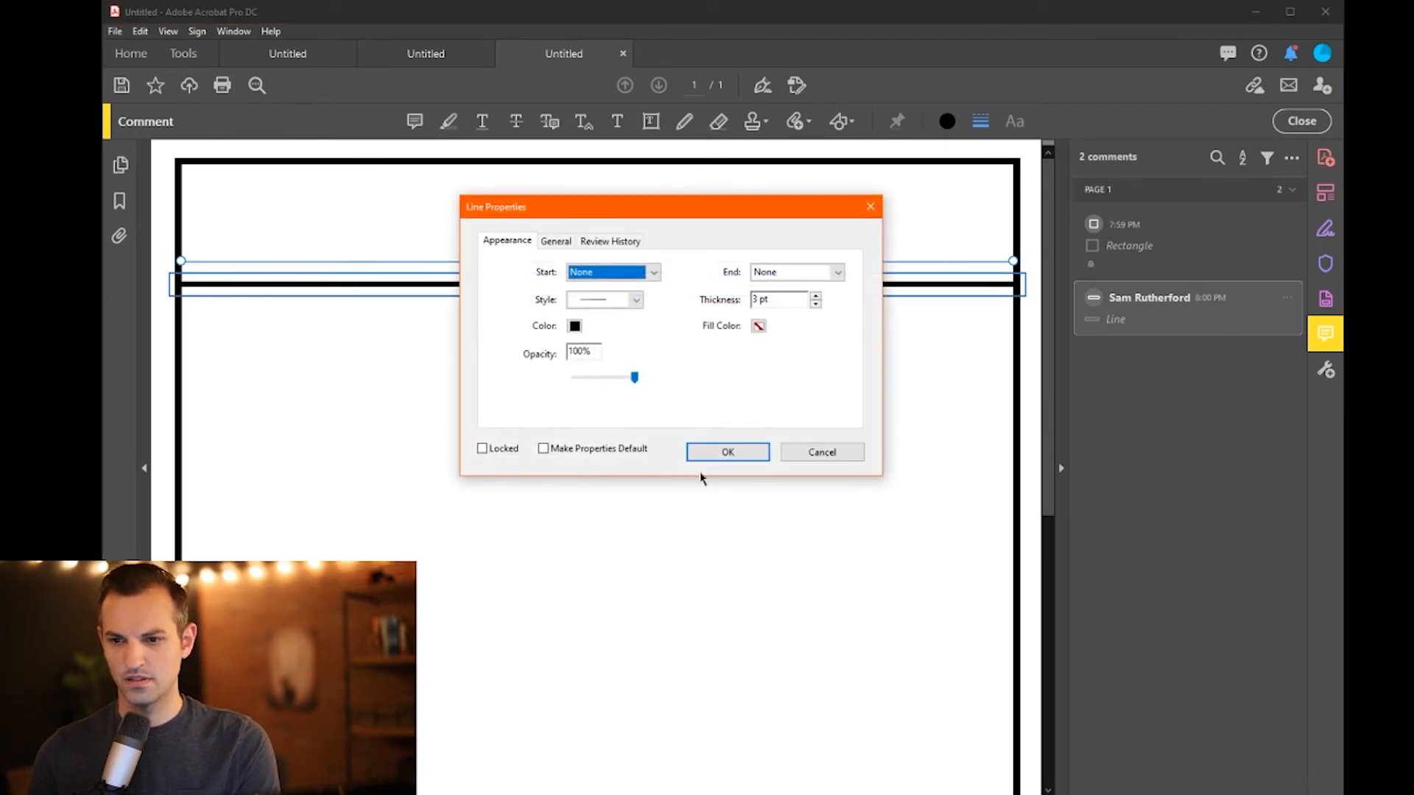
{"action": "left_click", "coordinate": [833, 455]}
{"action": "left_click", "coordinate": [497, 268]}
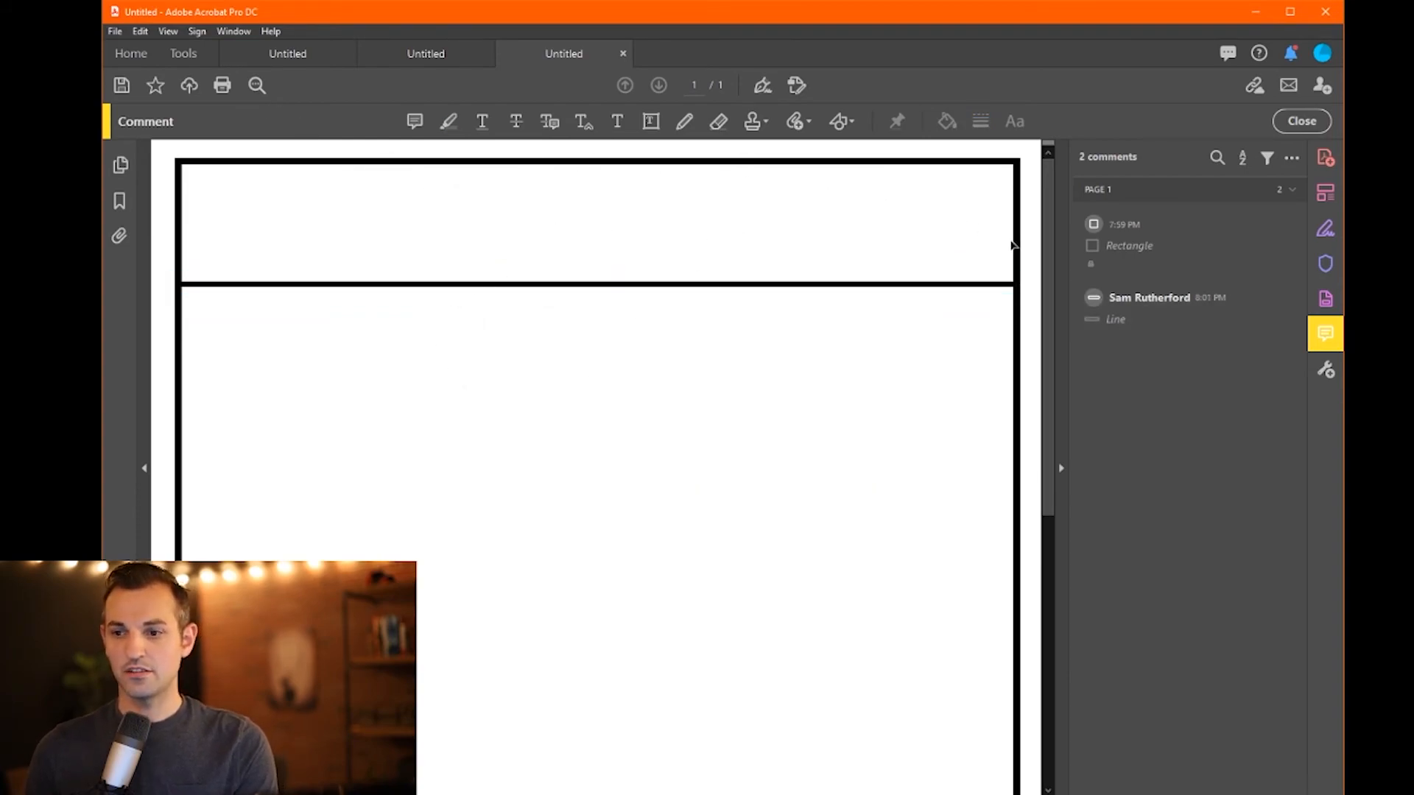
- Insert the '3d logo' image onto the page with Edit PDF's Add Image
{"action": "left_click", "coordinate": [1325, 198]}
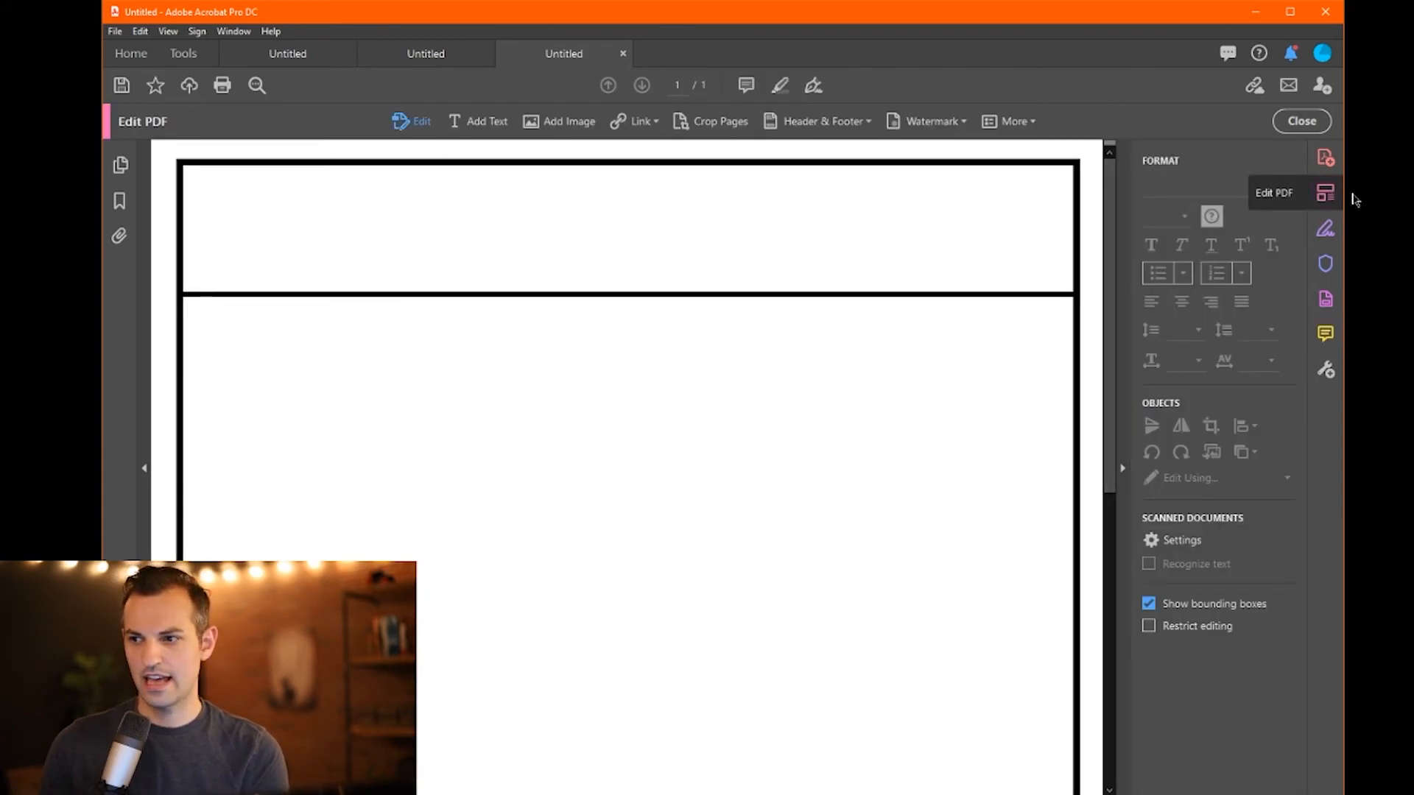
{"action": "left_click", "coordinate": [536, 122]}
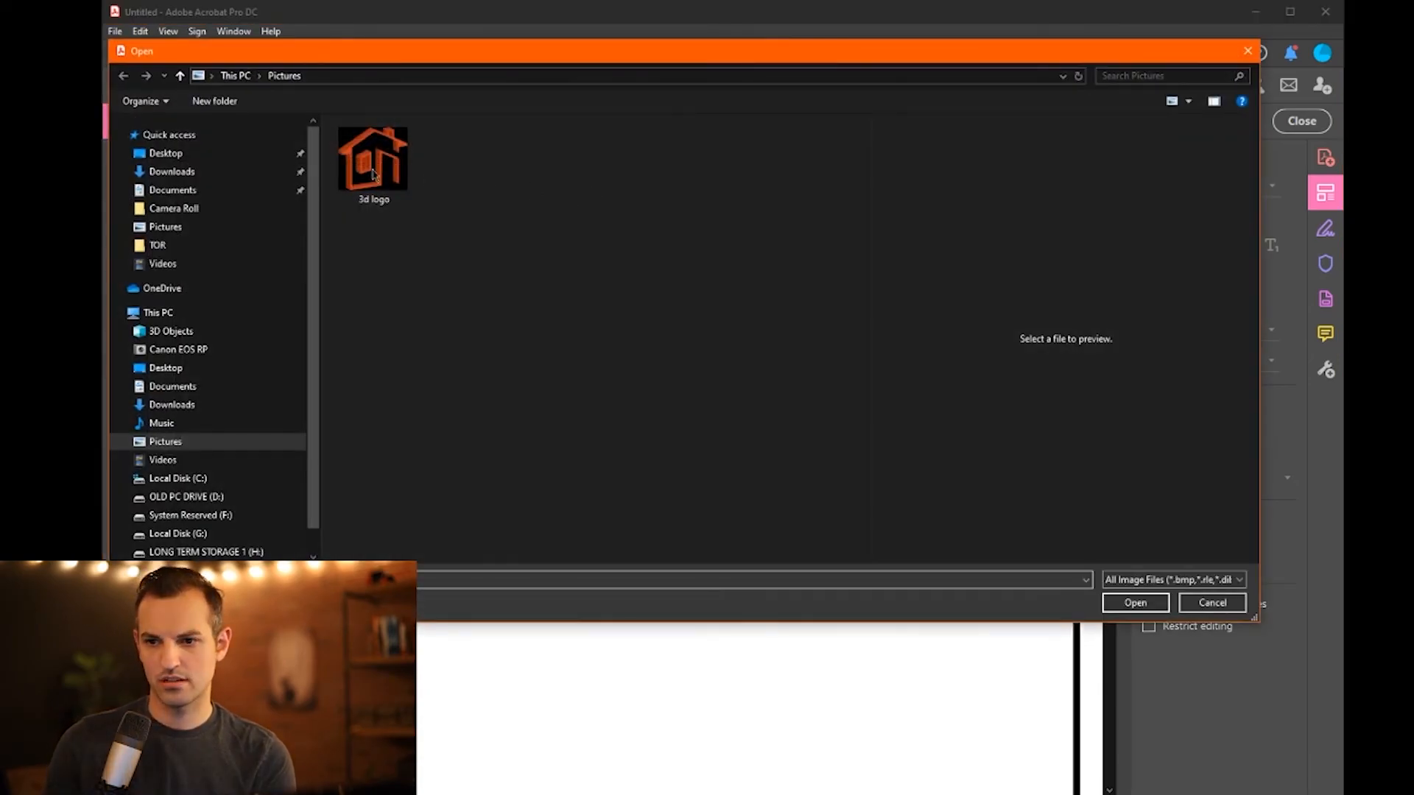
{"action": "left_click", "coordinate": [373, 160]}
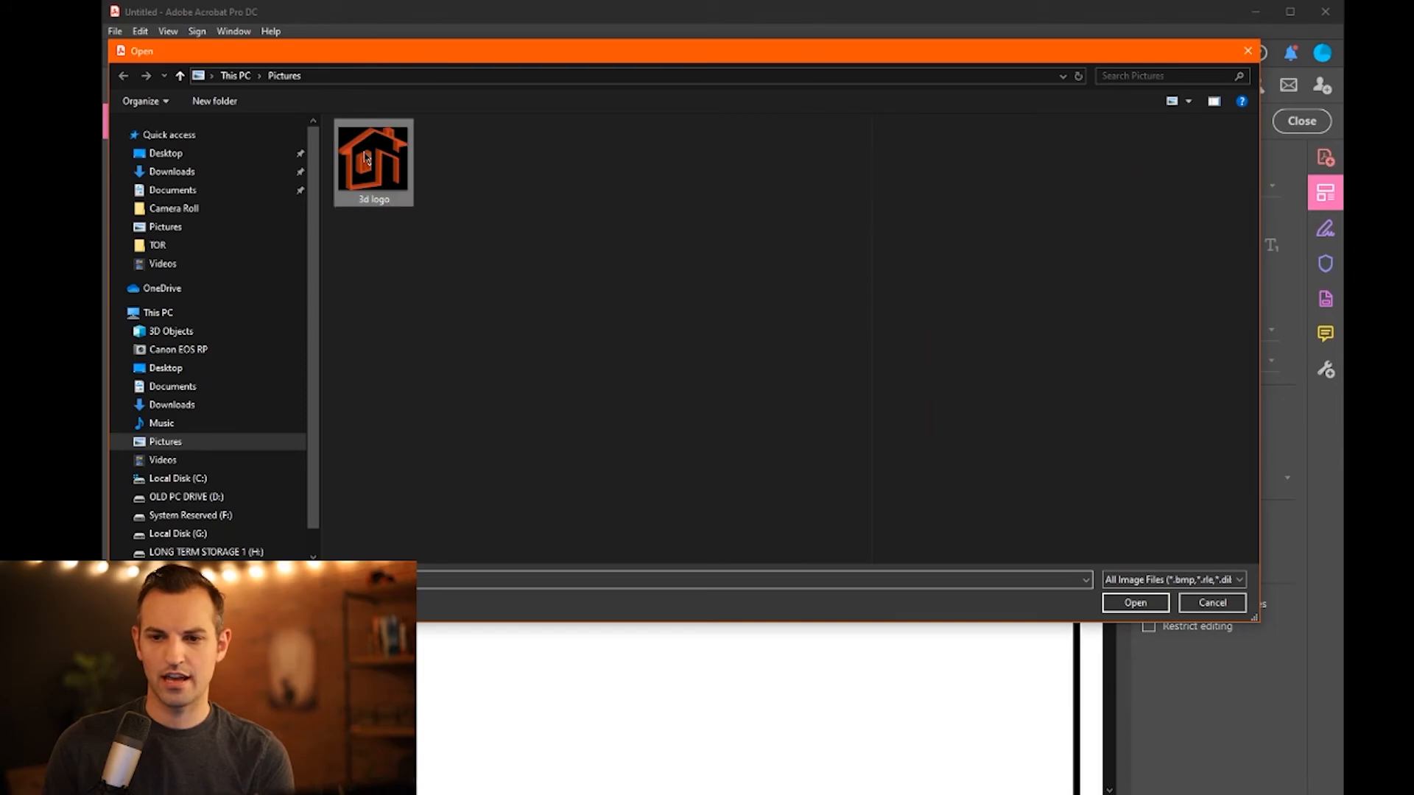
{"action": "left_click", "coordinate": [1135, 603]}
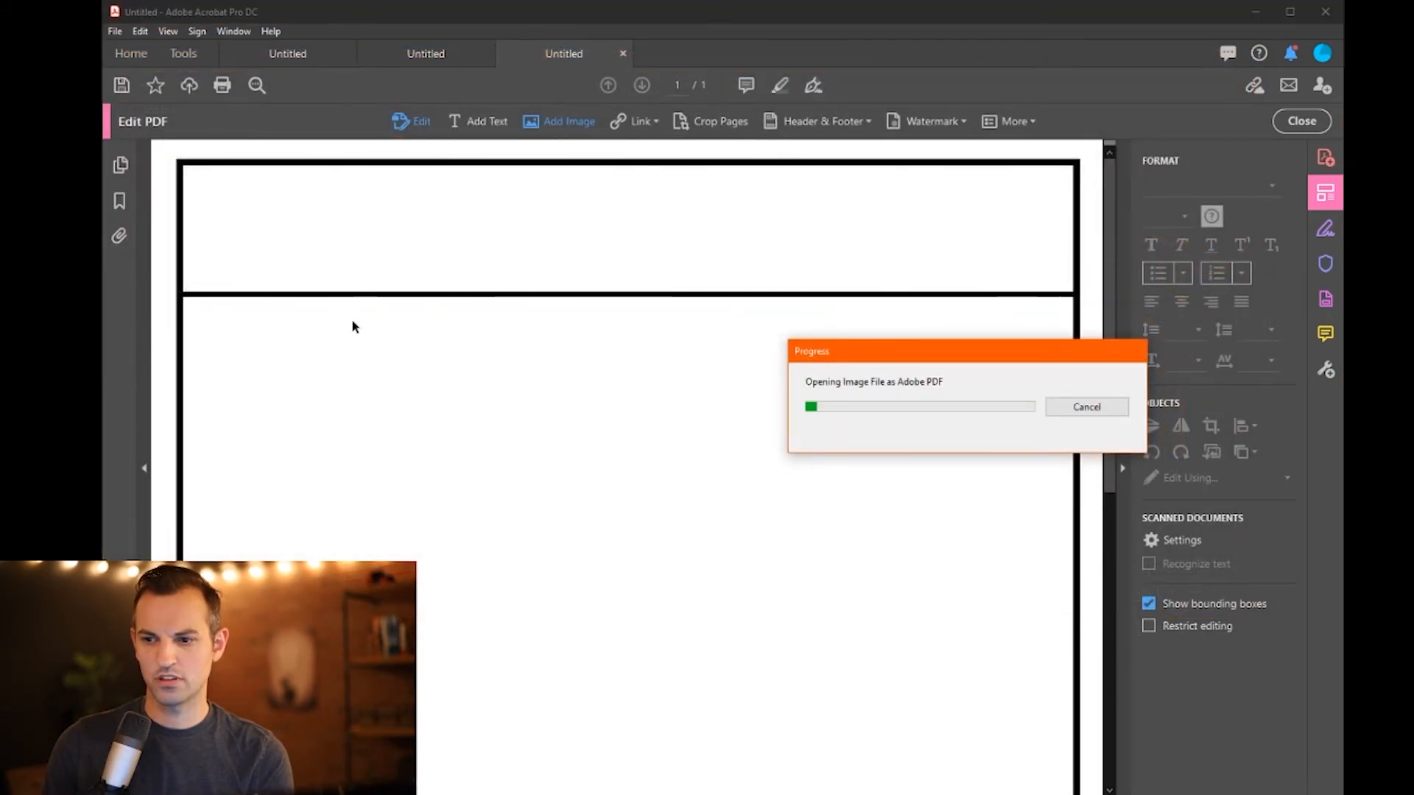
{"action": "left_click", "coordinate": [197, 185]}
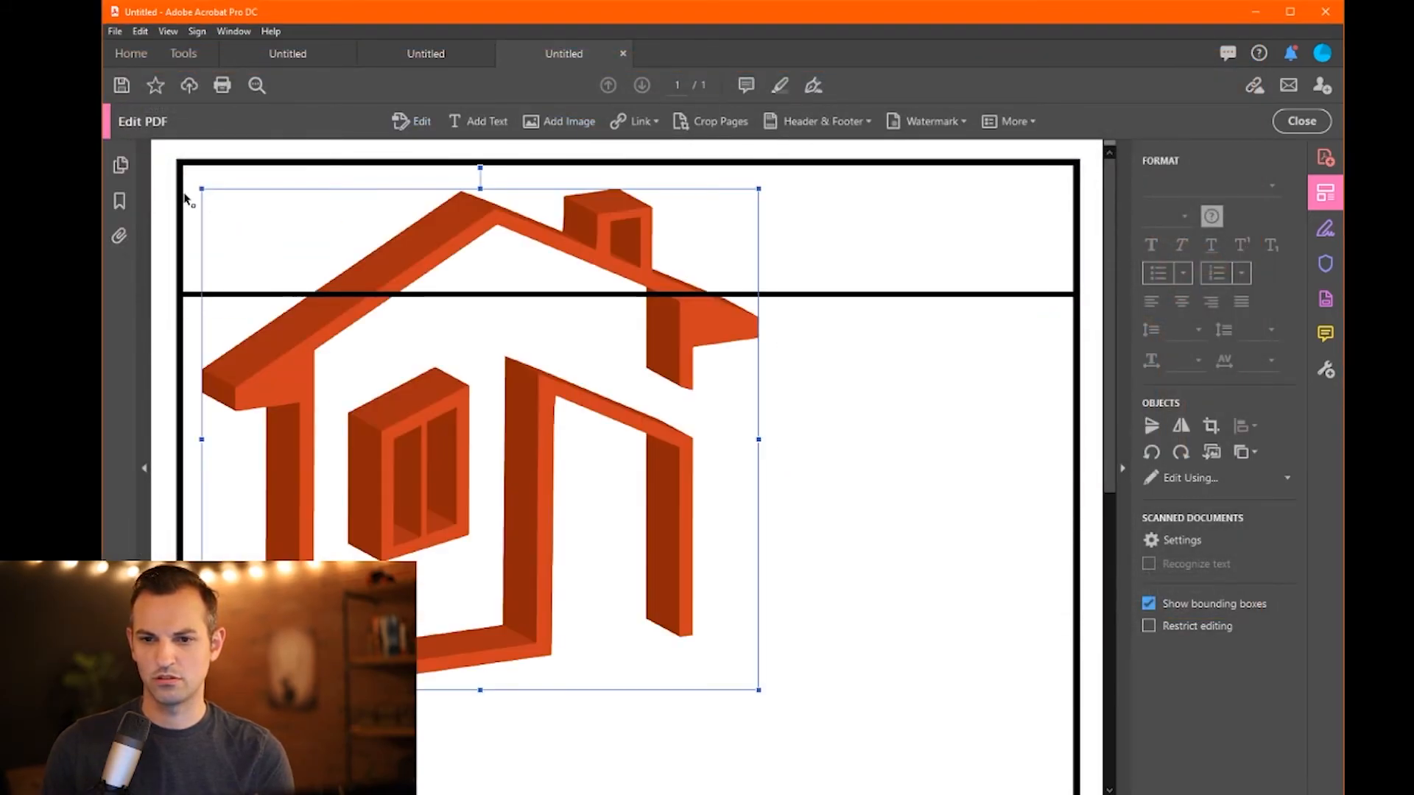
- Shrink the logo and position it in the header's top-left corner above the divider
{"action": "left_click_drag", "start_coordinate": [198, 188], "coordinate": [618, 565]}
{"action": "left_click_drag", "start_coordinate": [693, 617], "coordinate": [268, 224]}
{"action": "left_click_drag", "start_coordinate": [194, 171], "coordinate": [241, 212]}
{"action": "left_click_drag", "start_coordinate": [301, 288], "coordinate": [329, 288]}
{"action": "left_click_drag", "start_coordinate": [262, 250], "coordinate": [274, 258]}
{"action": "left_click", "coordinate": [299, 346]}
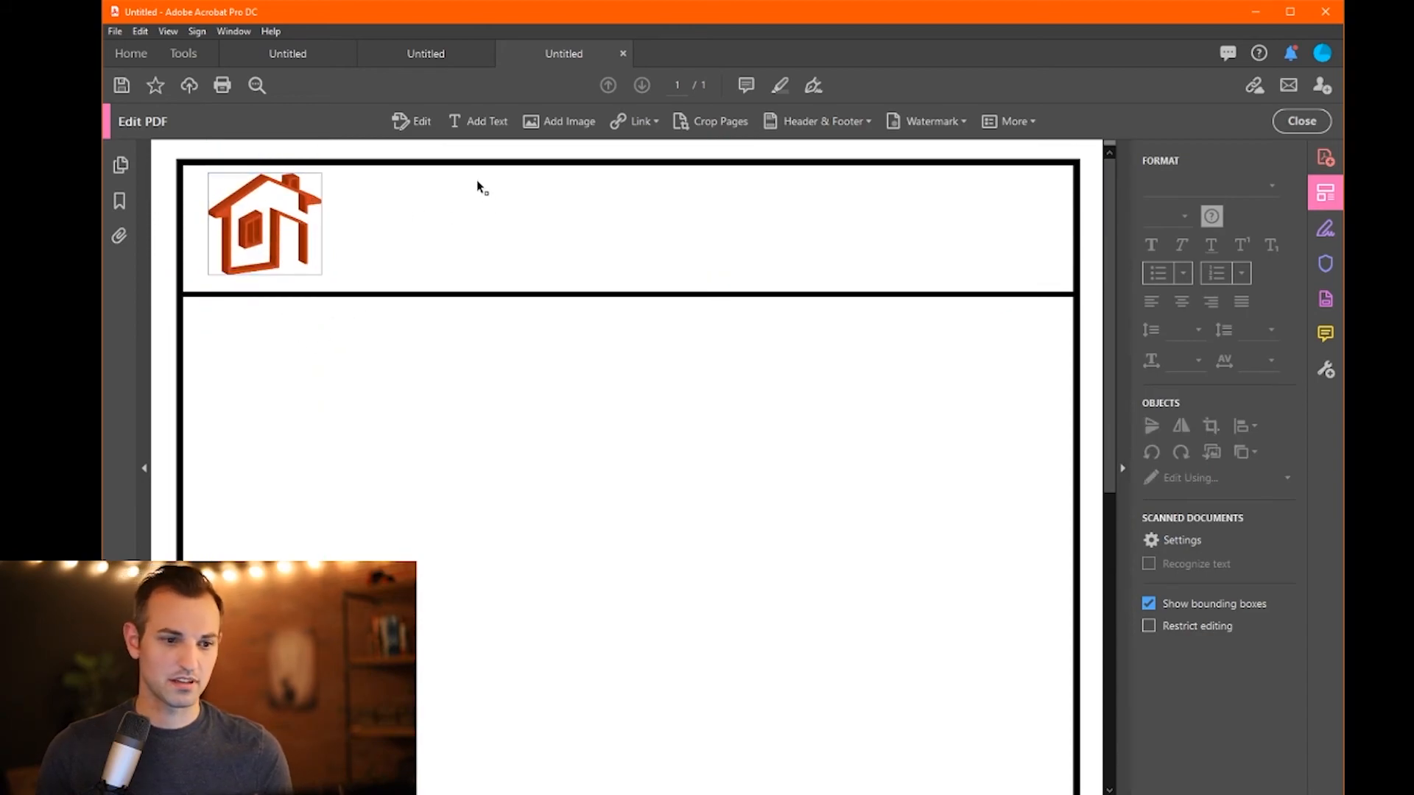
{"action": "left_click", "coordinate": [291, 269]}
{"action": "left_click", "coordinate": [309, 322]}
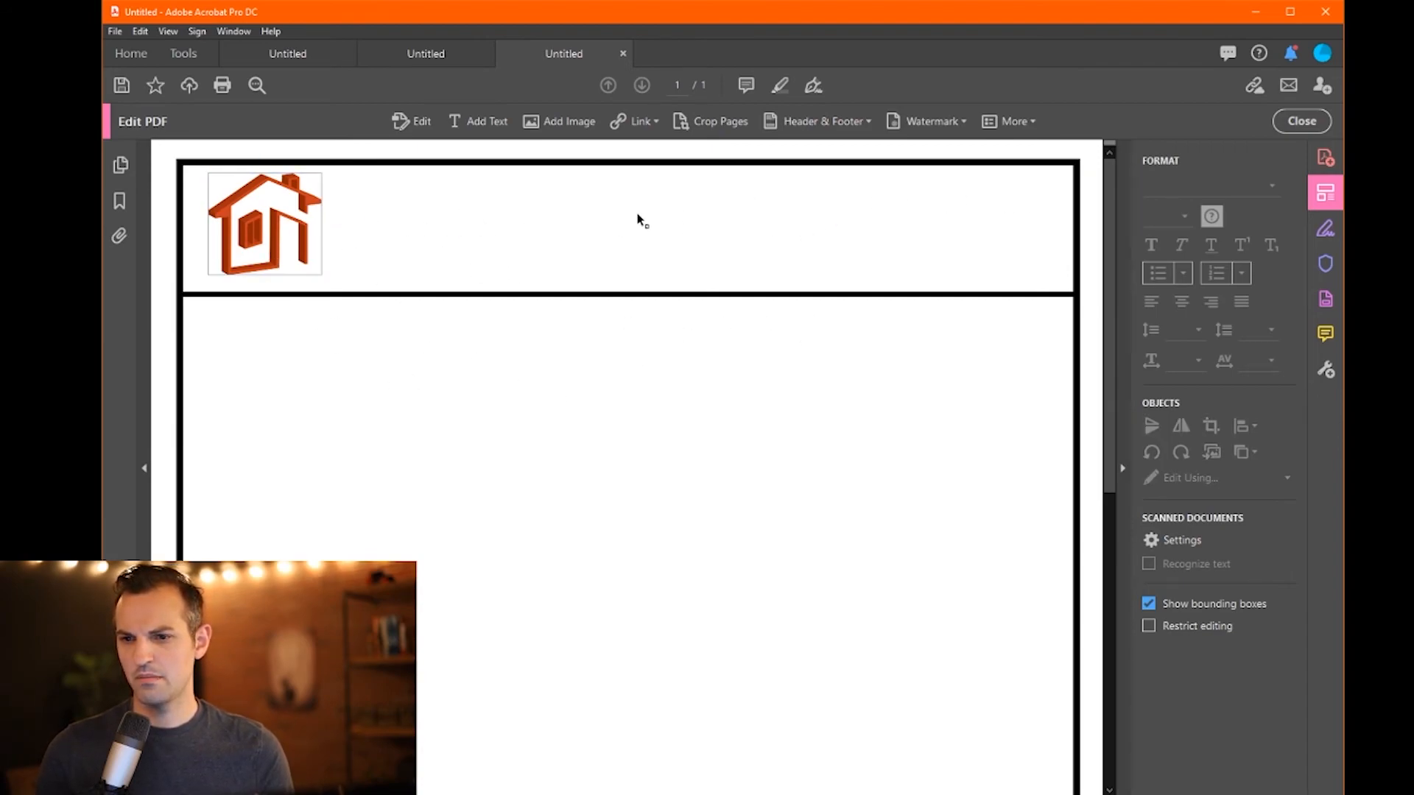
- Add a header text box right of the logo with the street address and city/zip lines
{"action": "left_click", "coordinate": [477, 122]}
{"action": "left_click", "coordinate": [852, 189]}
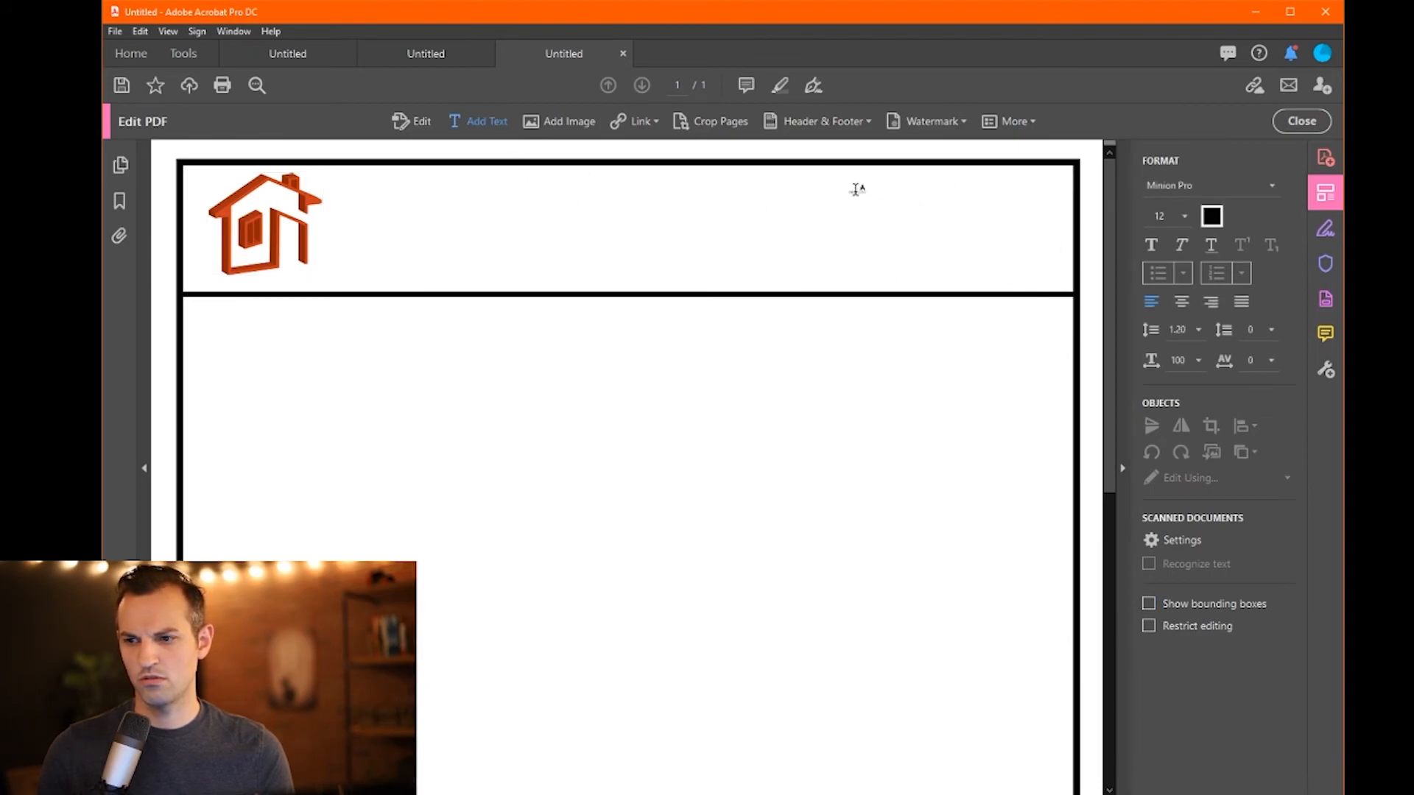
{"action": "type", "text": "AD"}
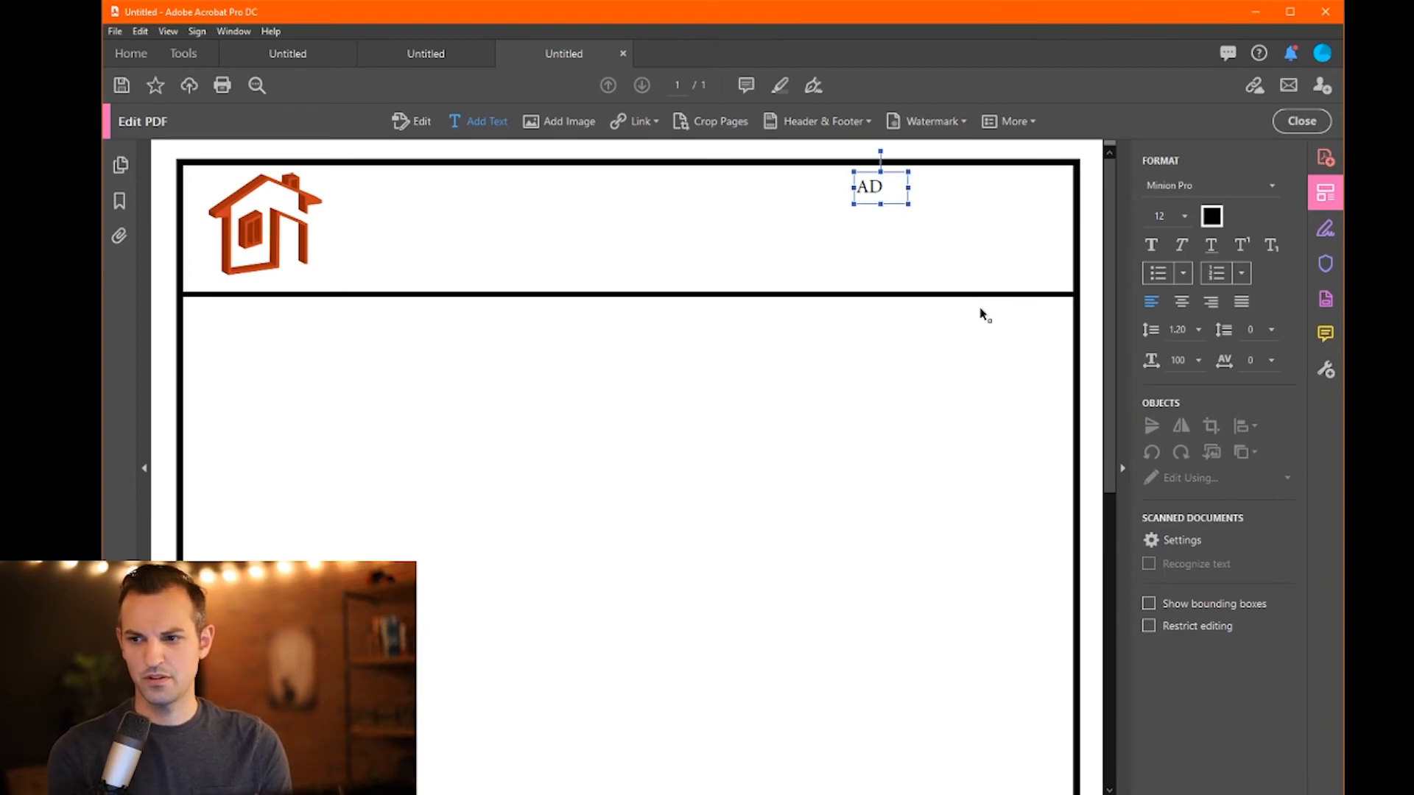
{"action": "key", "text": "BackSpace"}
{"action": "key", "text": "BackSpace"}
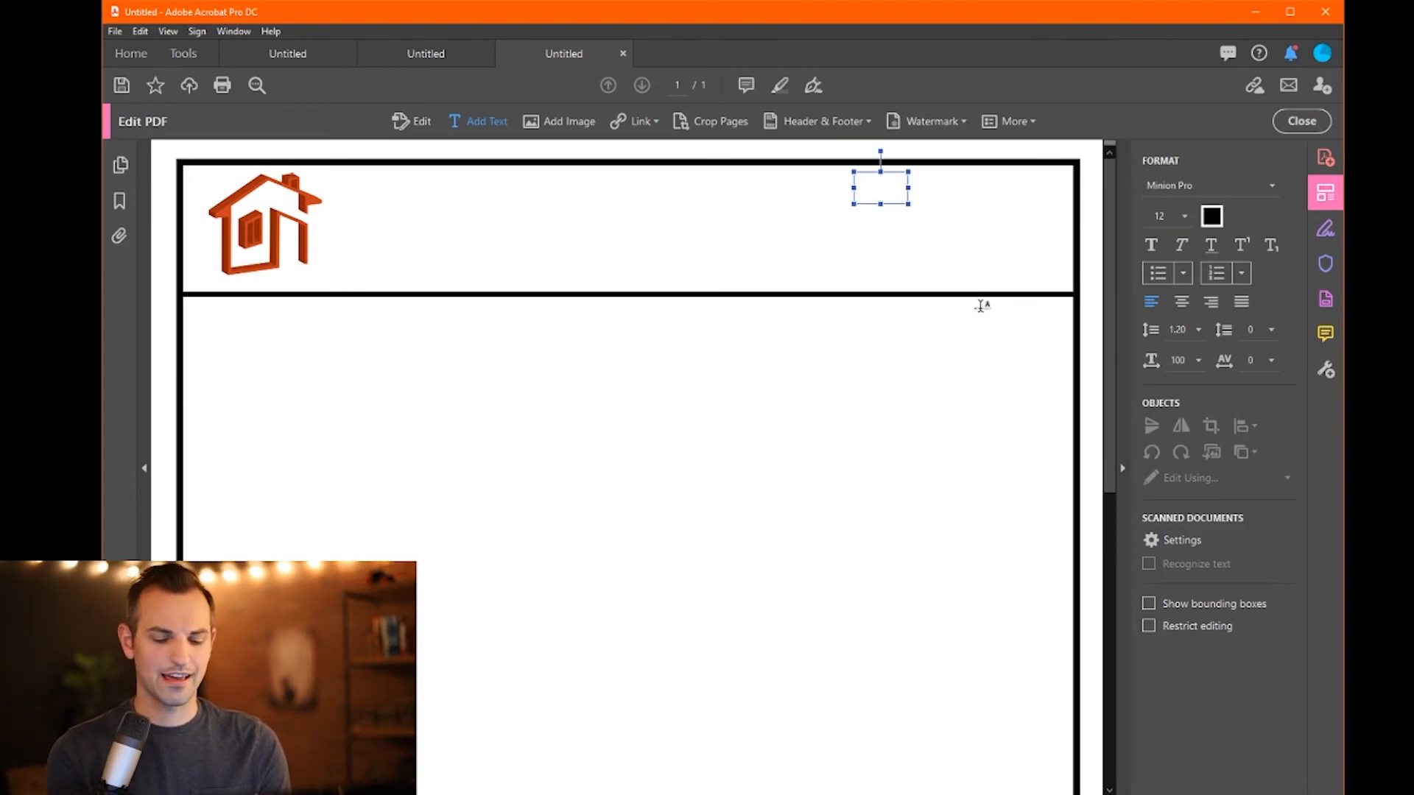
{"action": "type", "text": "123"}
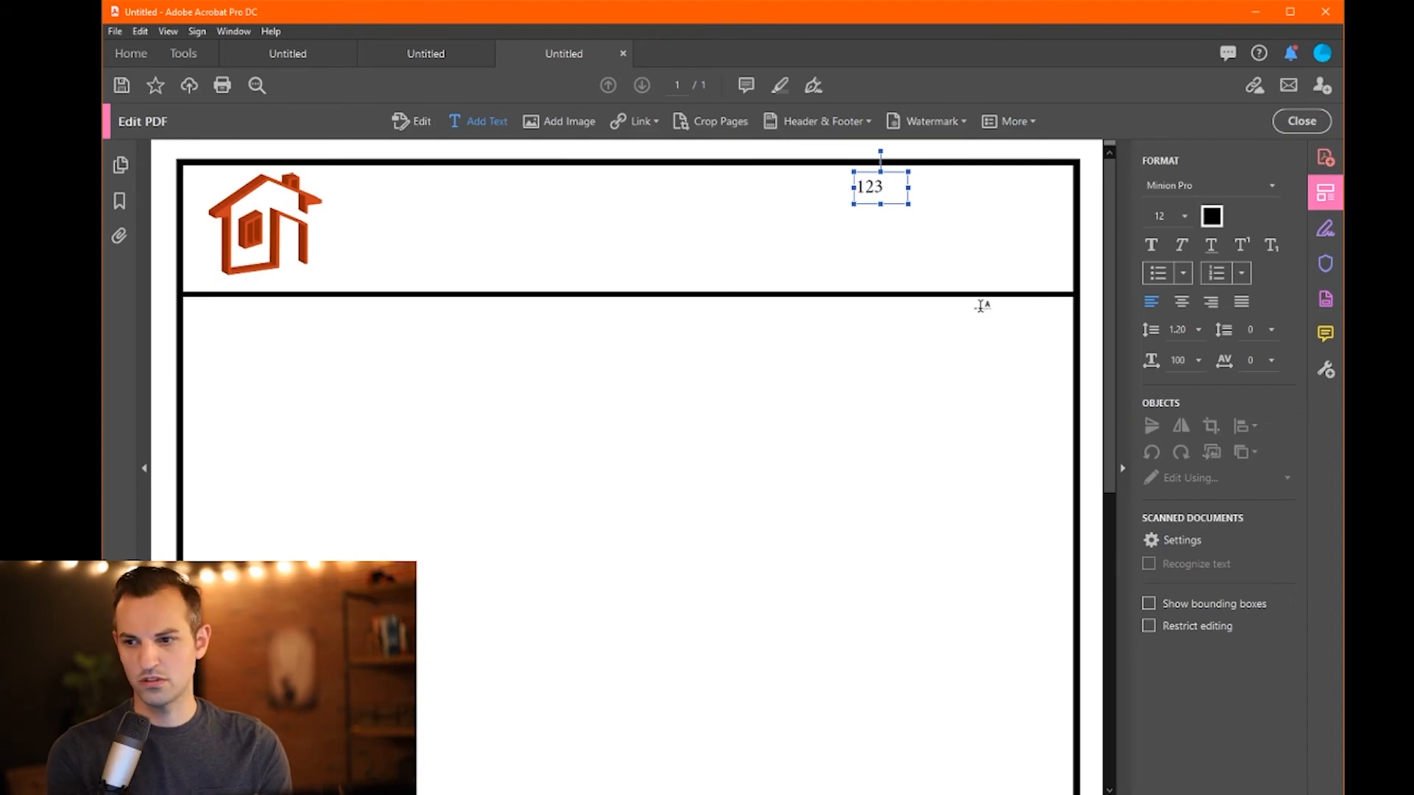
{"action": "type", "text": " Main Street"}
{"action": "key", "text": "Return"}
{"action": "type", "text": "Atlanta Ga"}
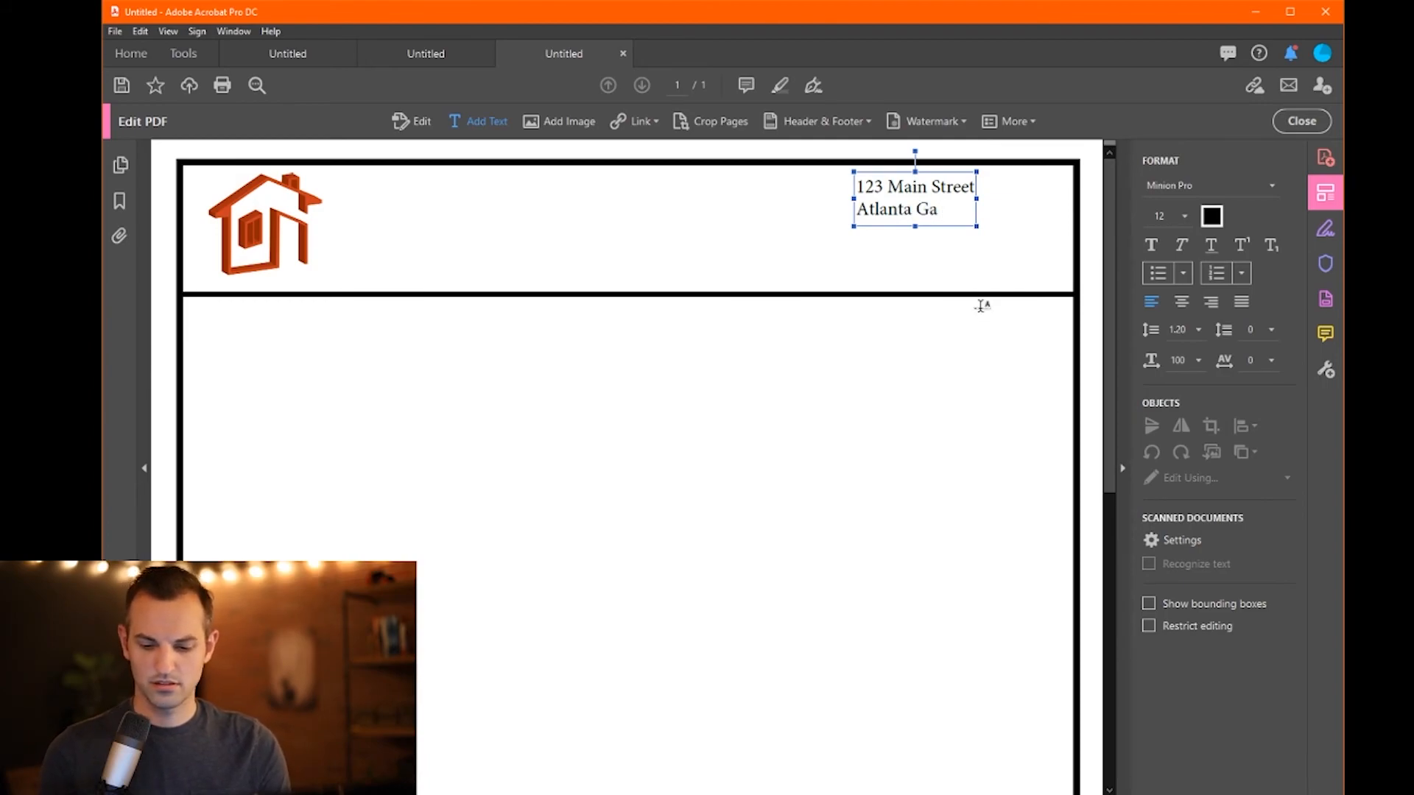
{"action": "type", "text": " 000000"}
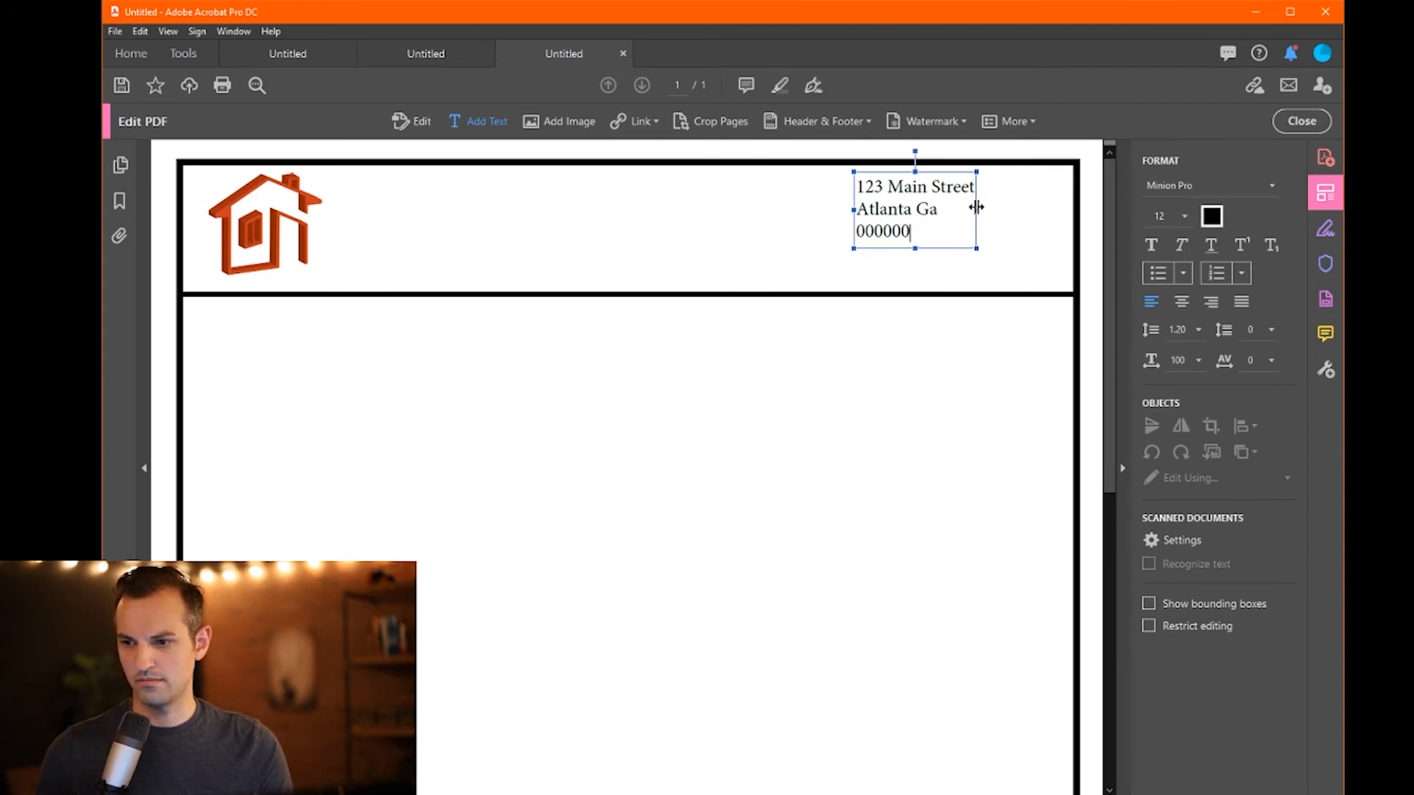
{"action": "left_click_drag", "start_coordinate": [978, 208], "coordinate": [1049, 206]}
{"action": "key", "text": "BackSpace"}
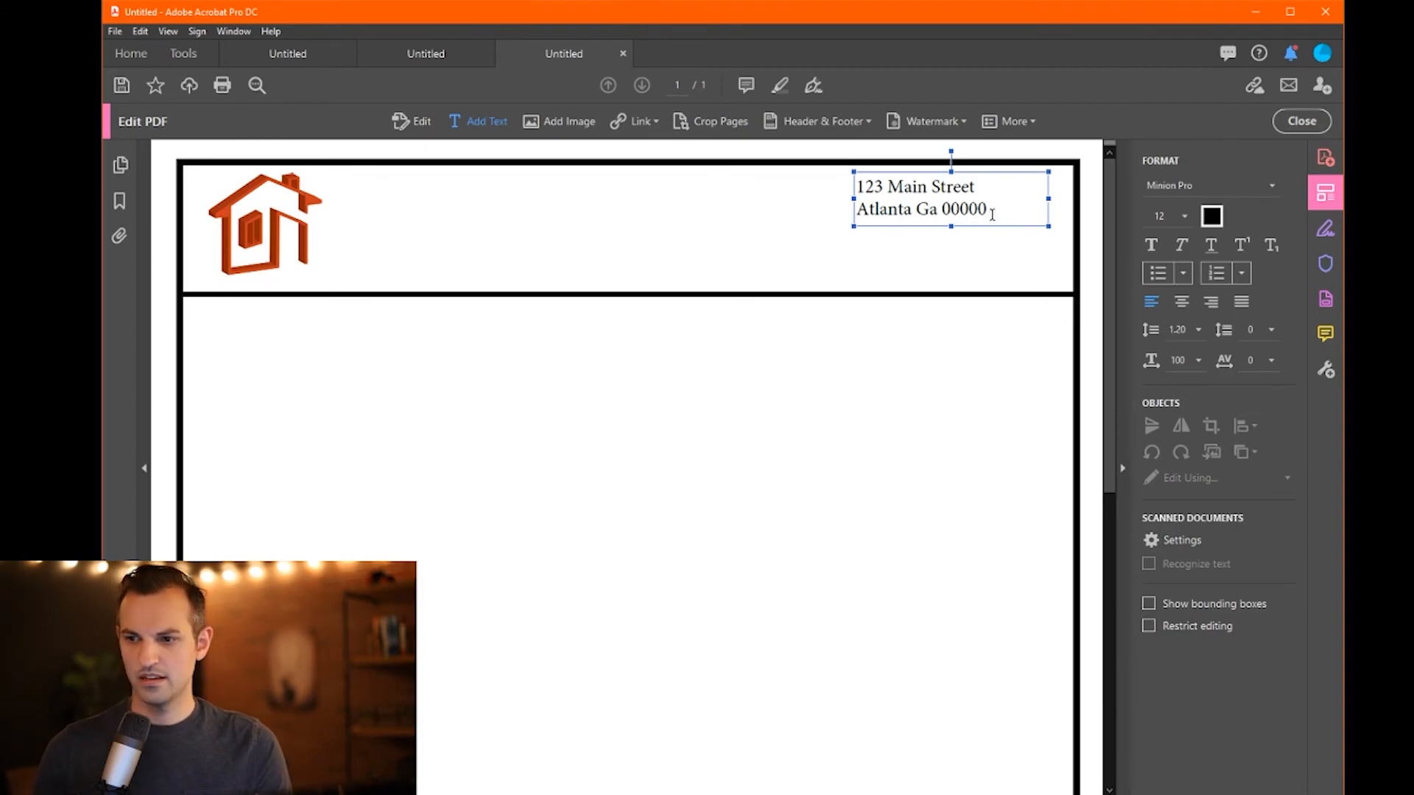
- Add the contact phone number and an e-mail line below the address
{"action": "key", "text": "Return"}
{"action": "key", "text": "Return"}
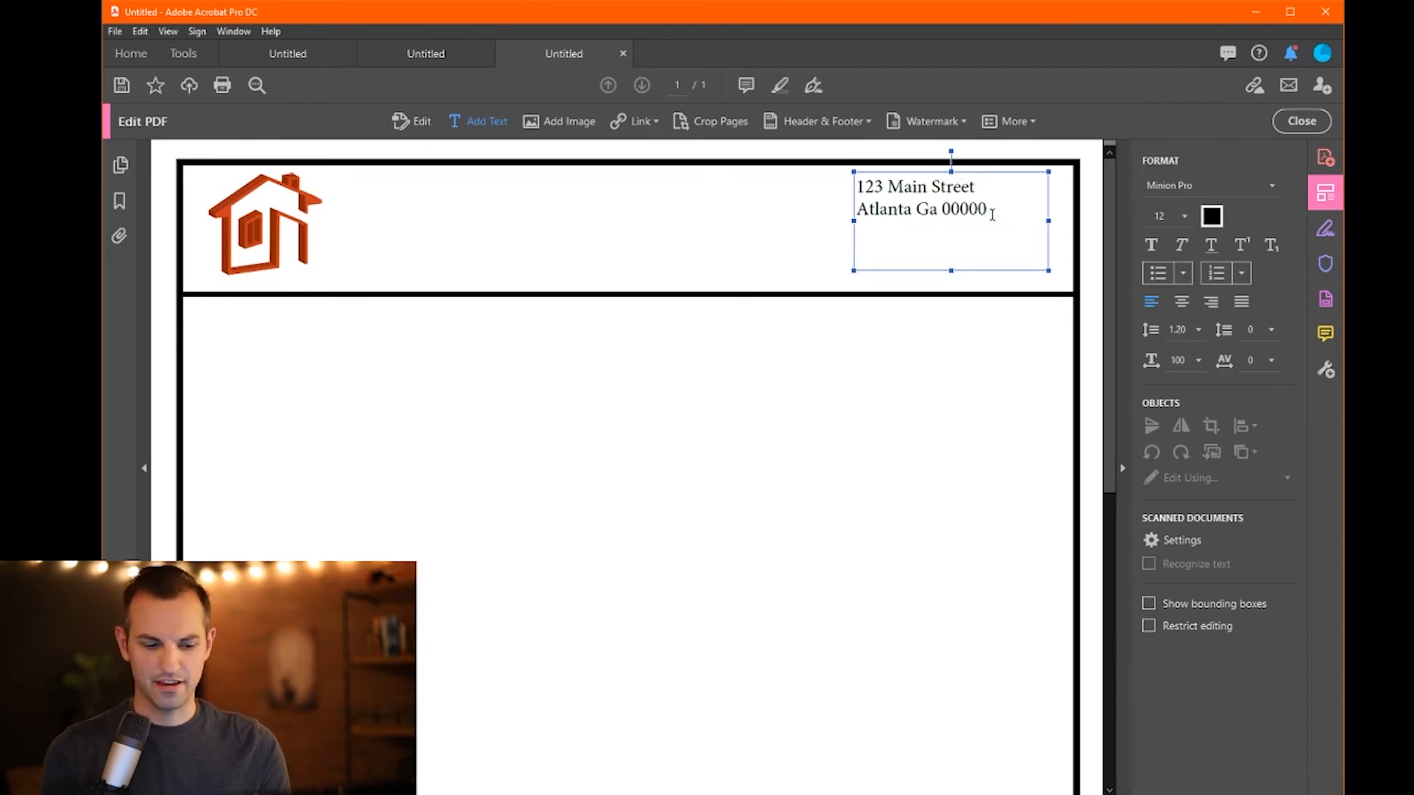
{"action": "type", "text": "("}
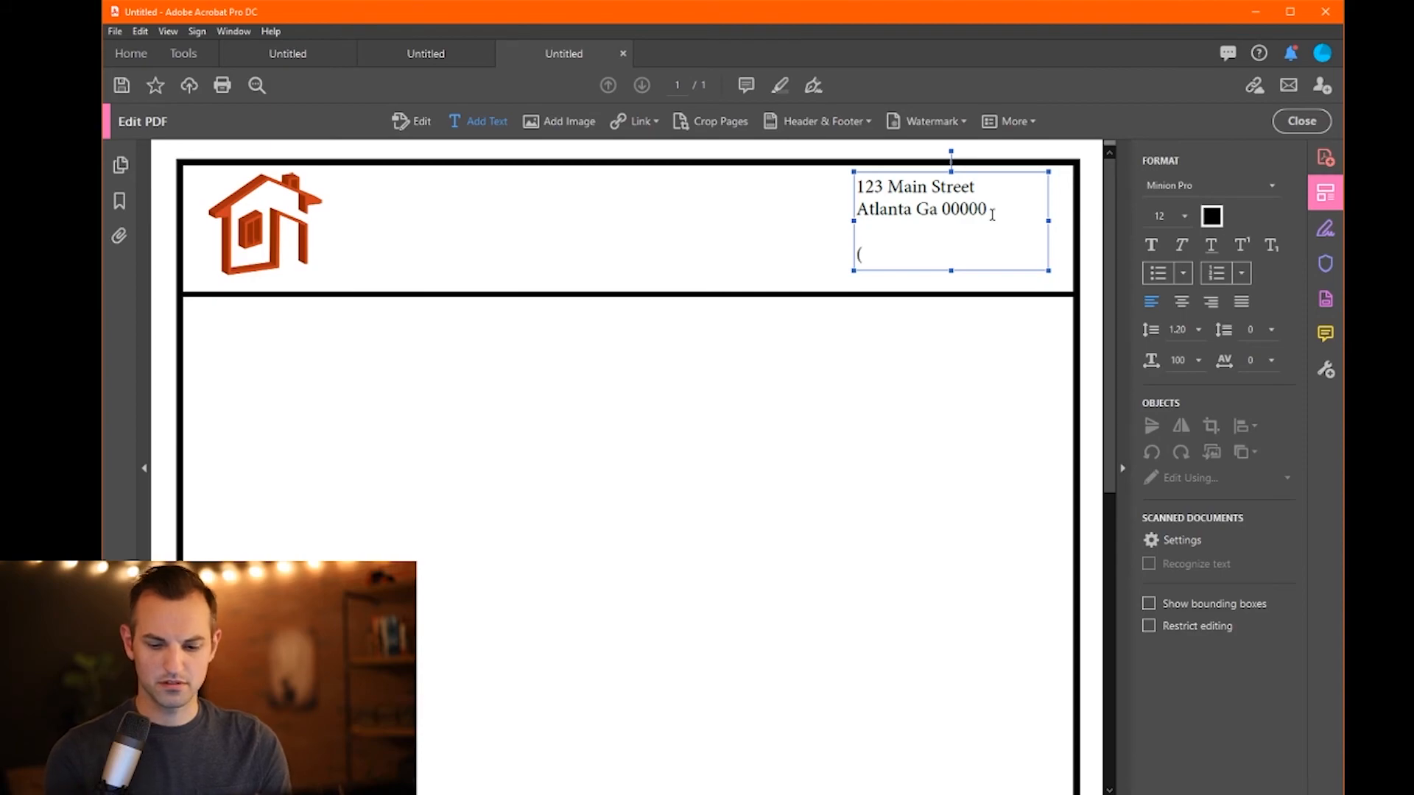
{"action": "type", "text": "800)123456789"}
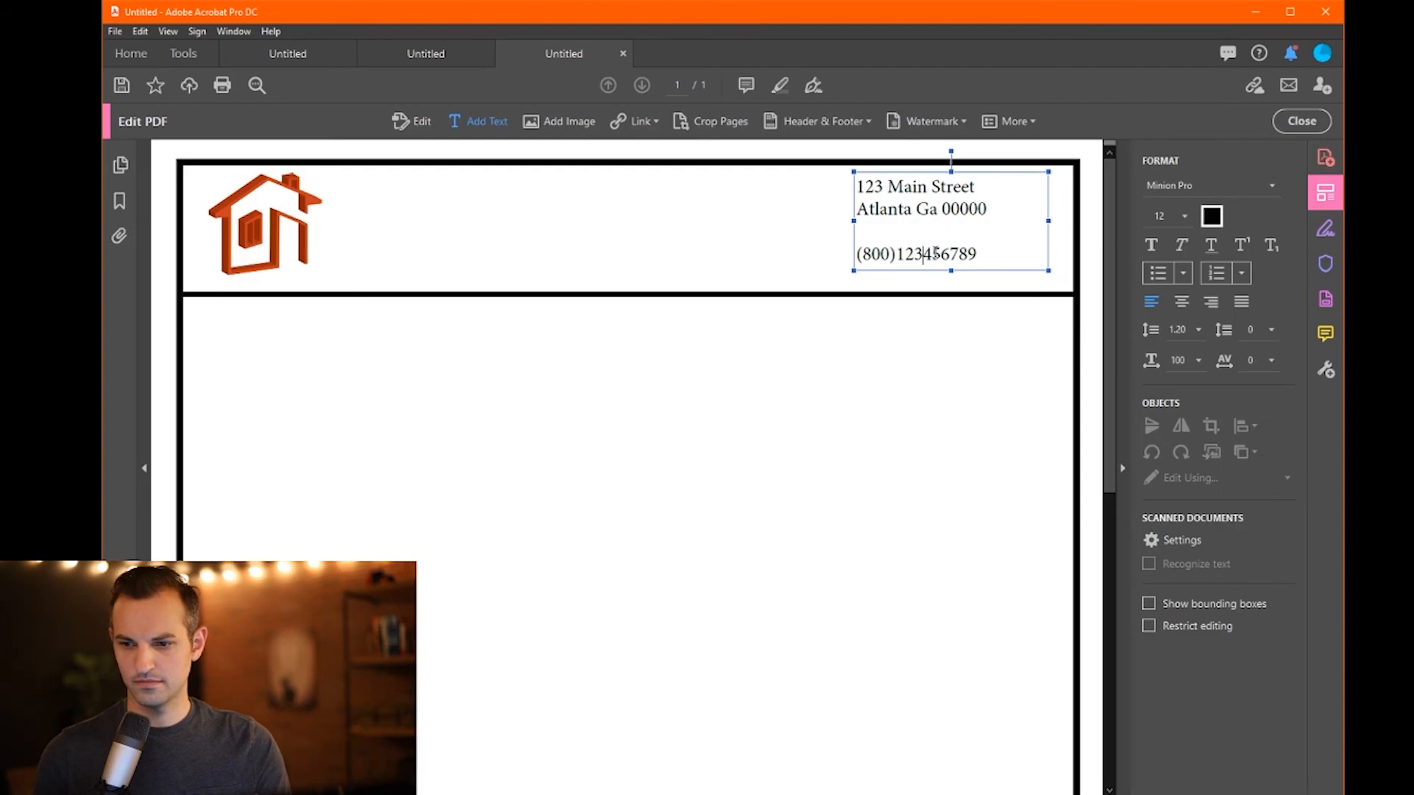
{"action": "type", "text": "-"}
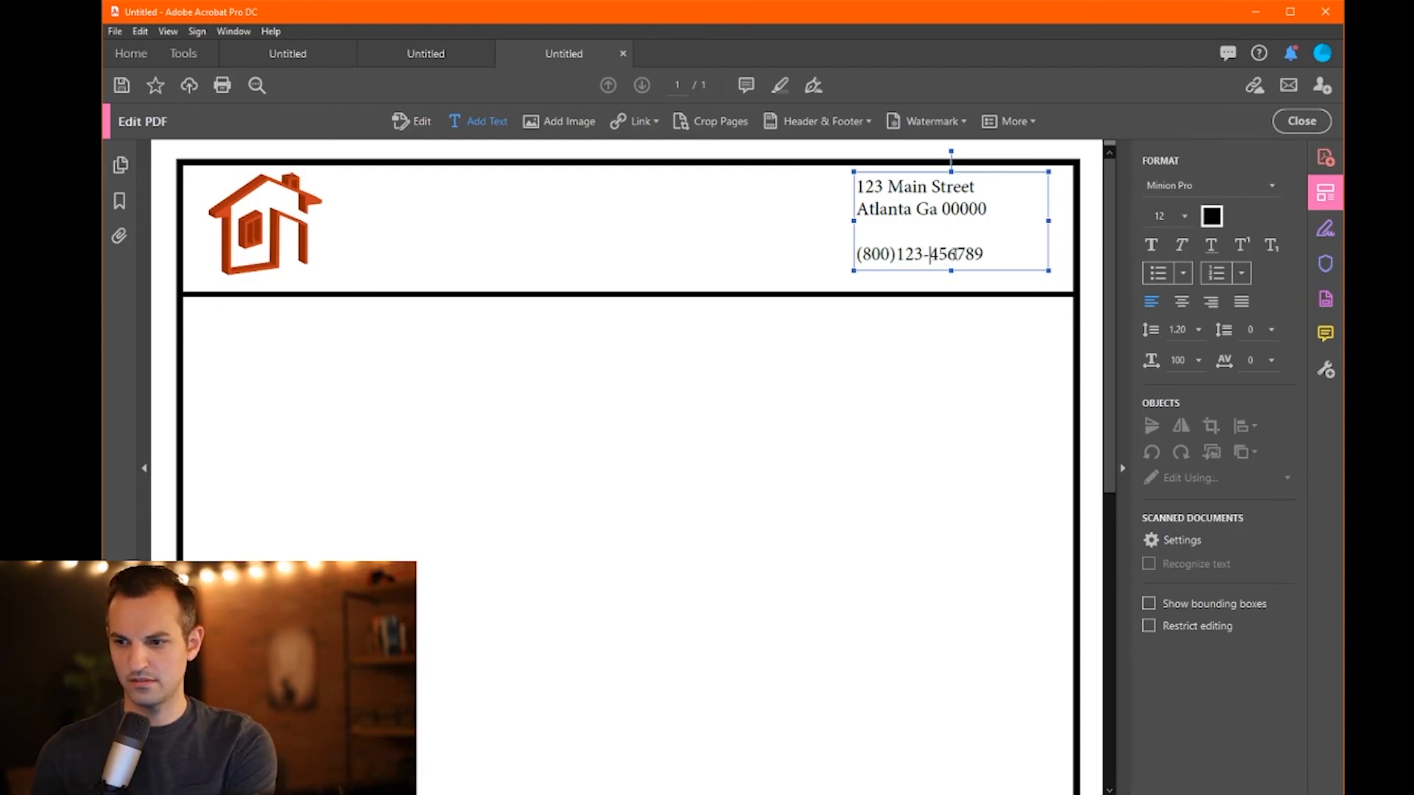
{"action": "left_click_drag", "start_coordinate": [948, 253], "coordinate": [928, 254]}
{"action": "key", "text": "BackSpace"}
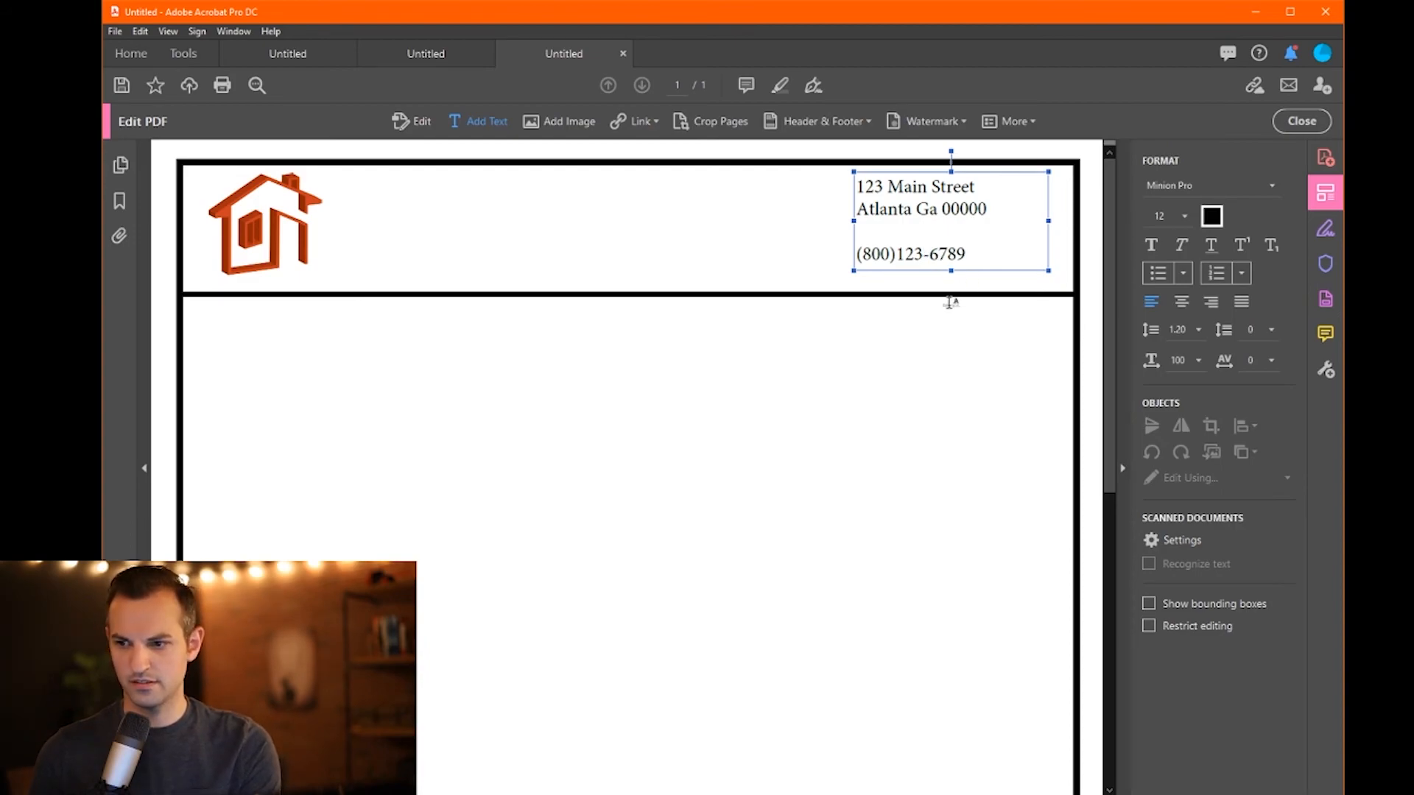
{"action": "key", "text": "Return"}
{"action": "type", "text": "offi"}
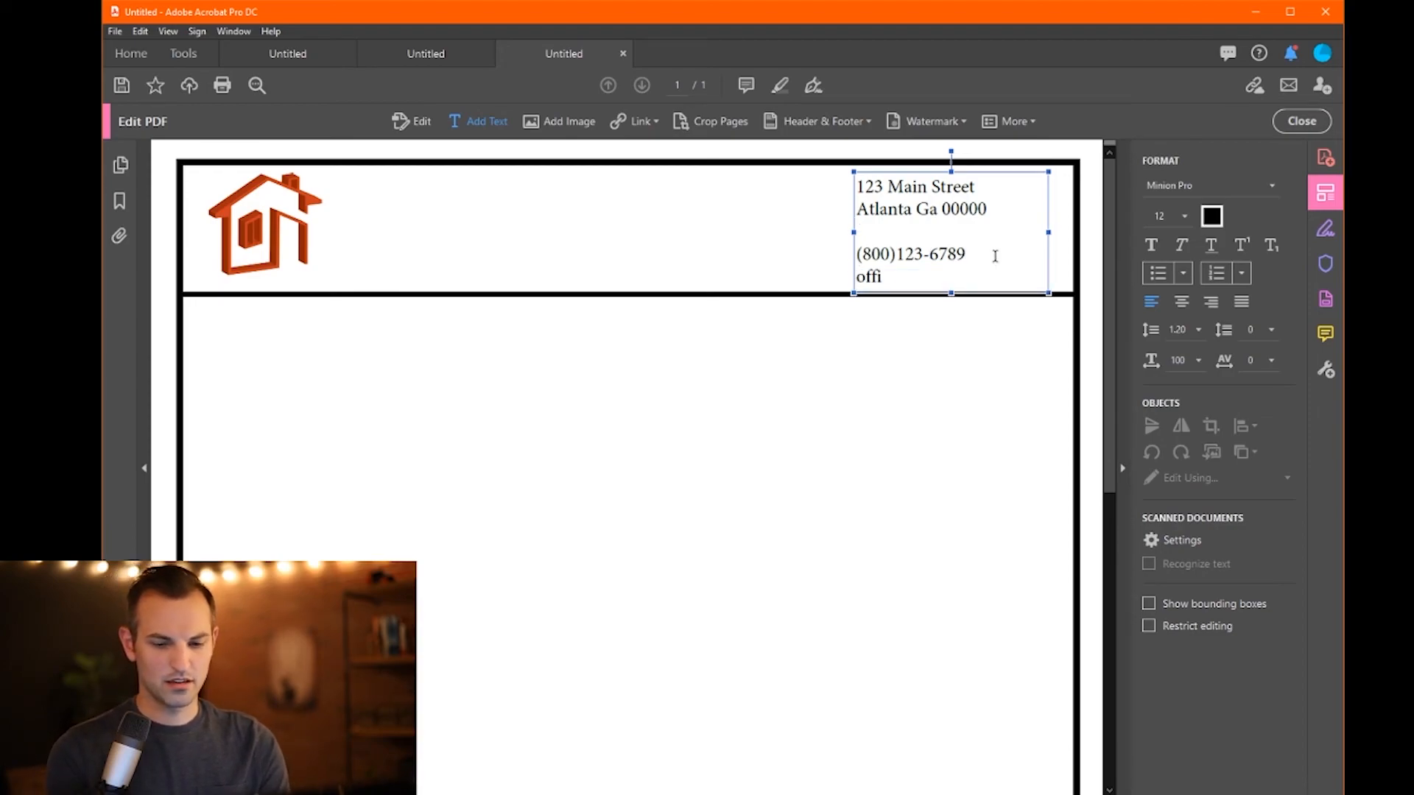
{"action": "key", "text": "BackSpace"}
{"action": "key", "text": "BackSpace"}
{"action": "key", "text": "BackSpace"}
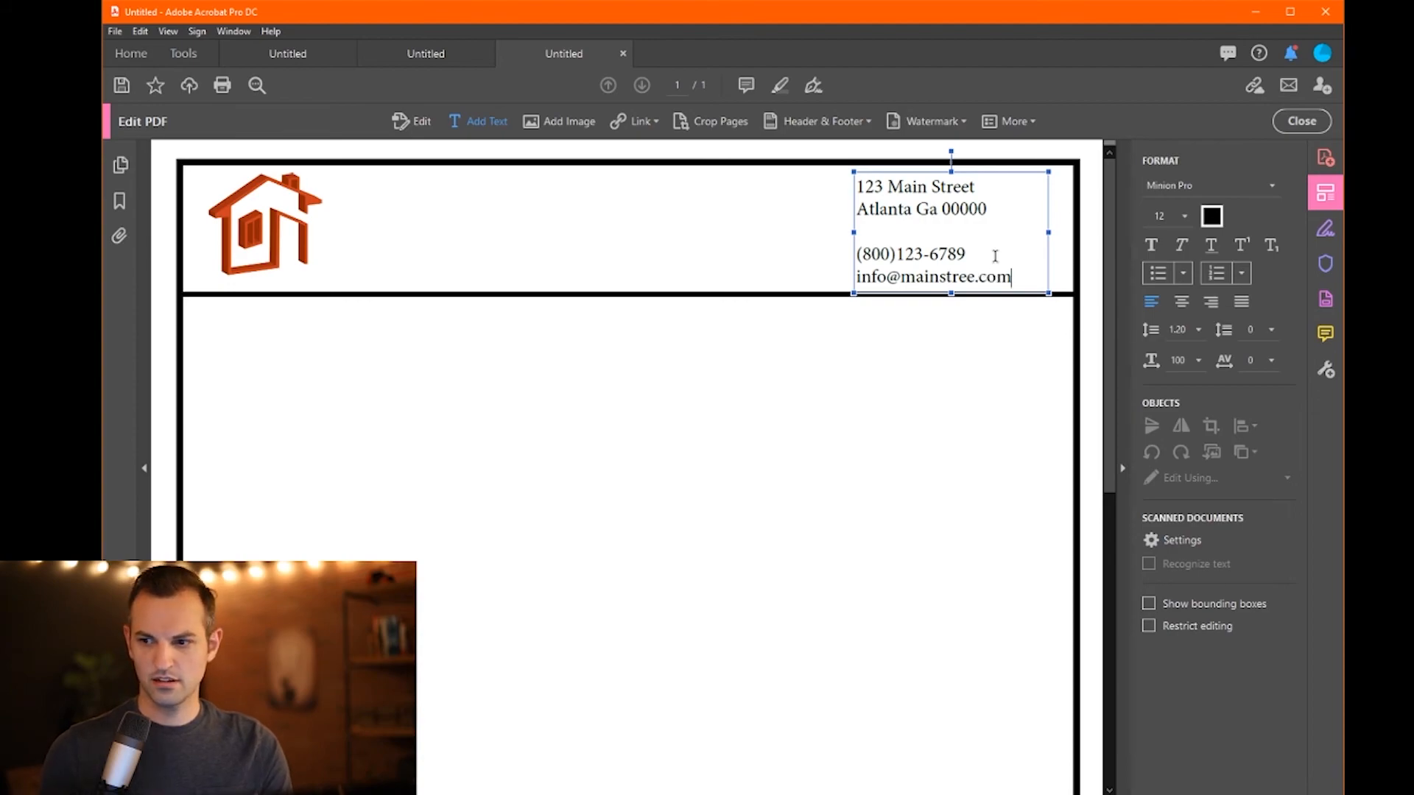
{"action": "type", "text": "t"}
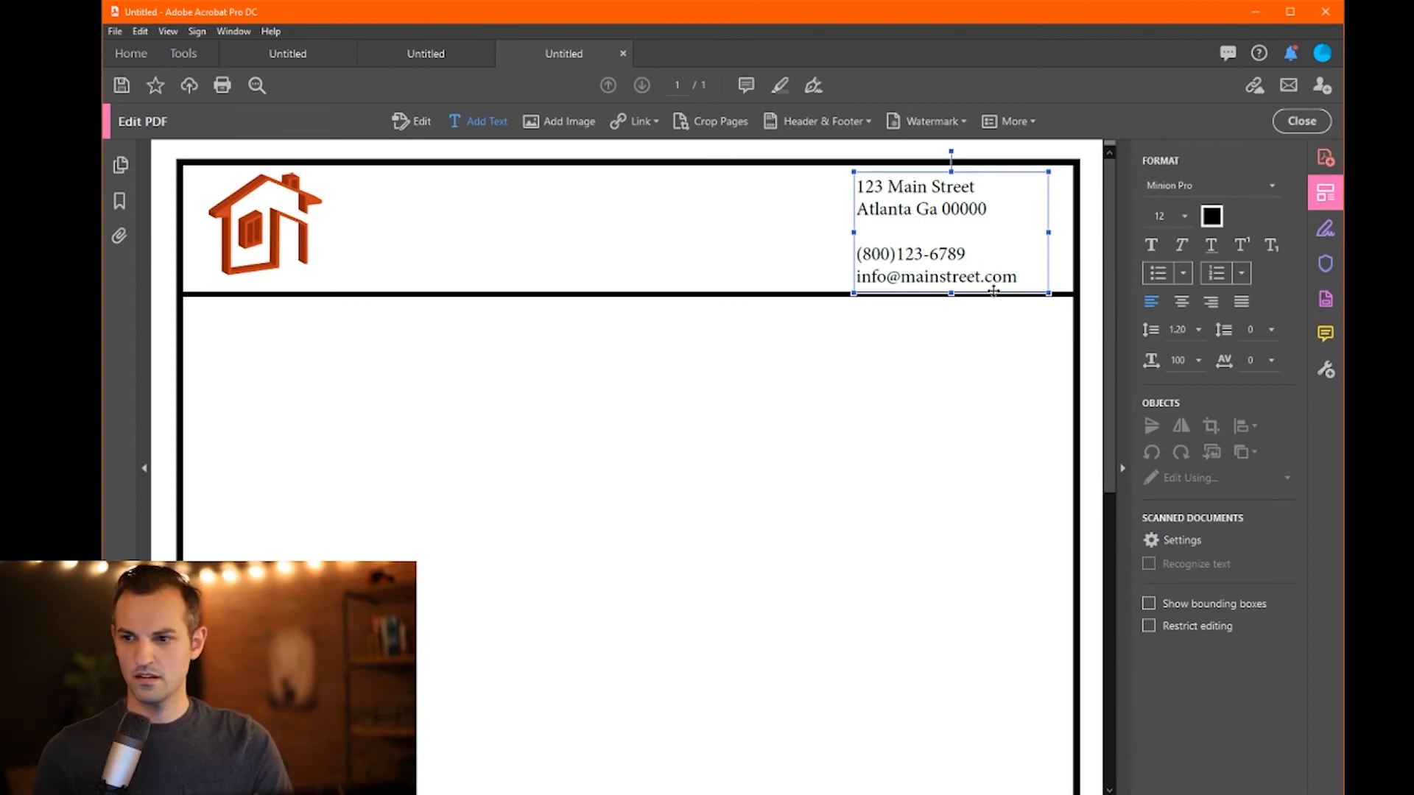
- Set the whole address block to the Righteous font at 12 pt
{"action": "left_click_drag", "start_coordinate": [859, 182], "coordinate": [1054, 250]}
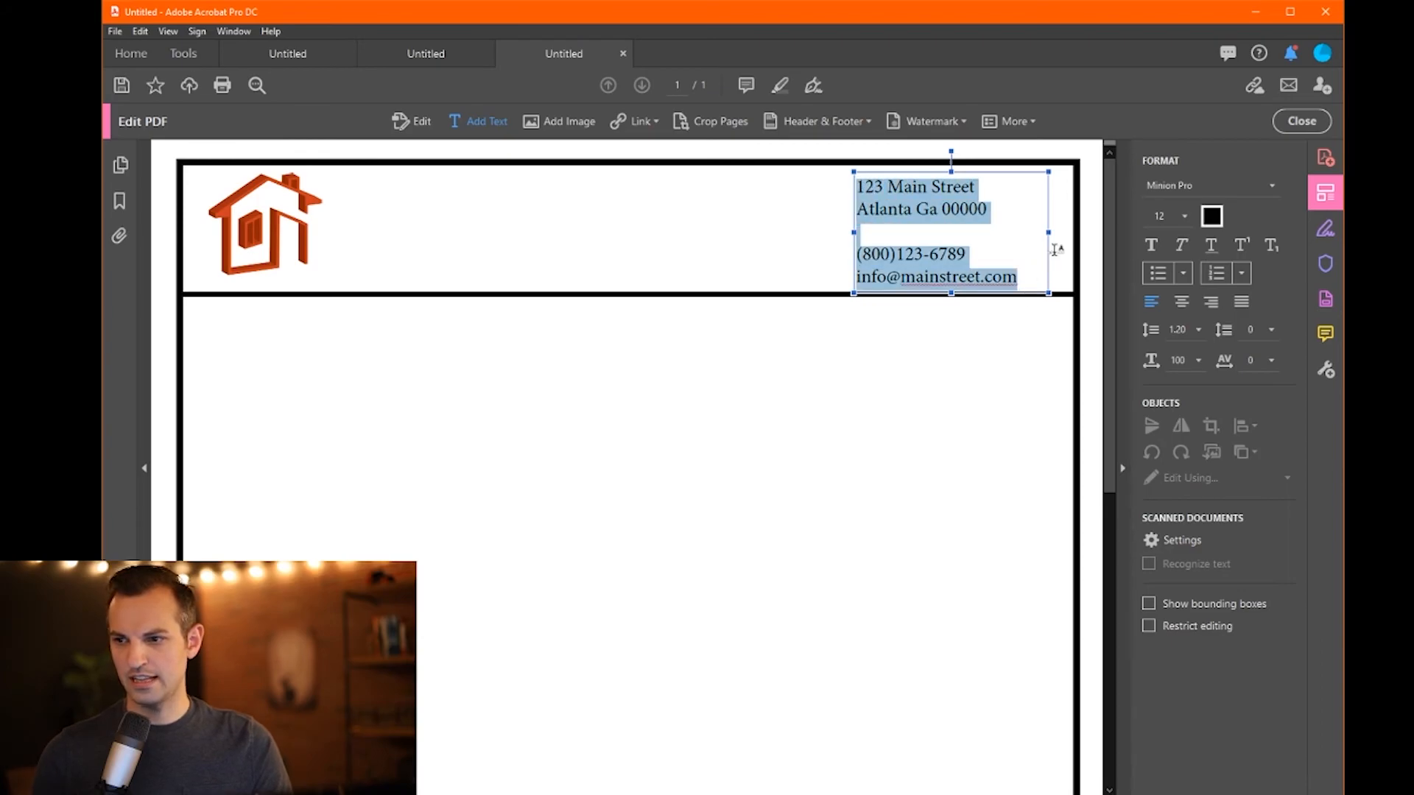
{"action": "left_click", "coordinate": [1278, 183]}
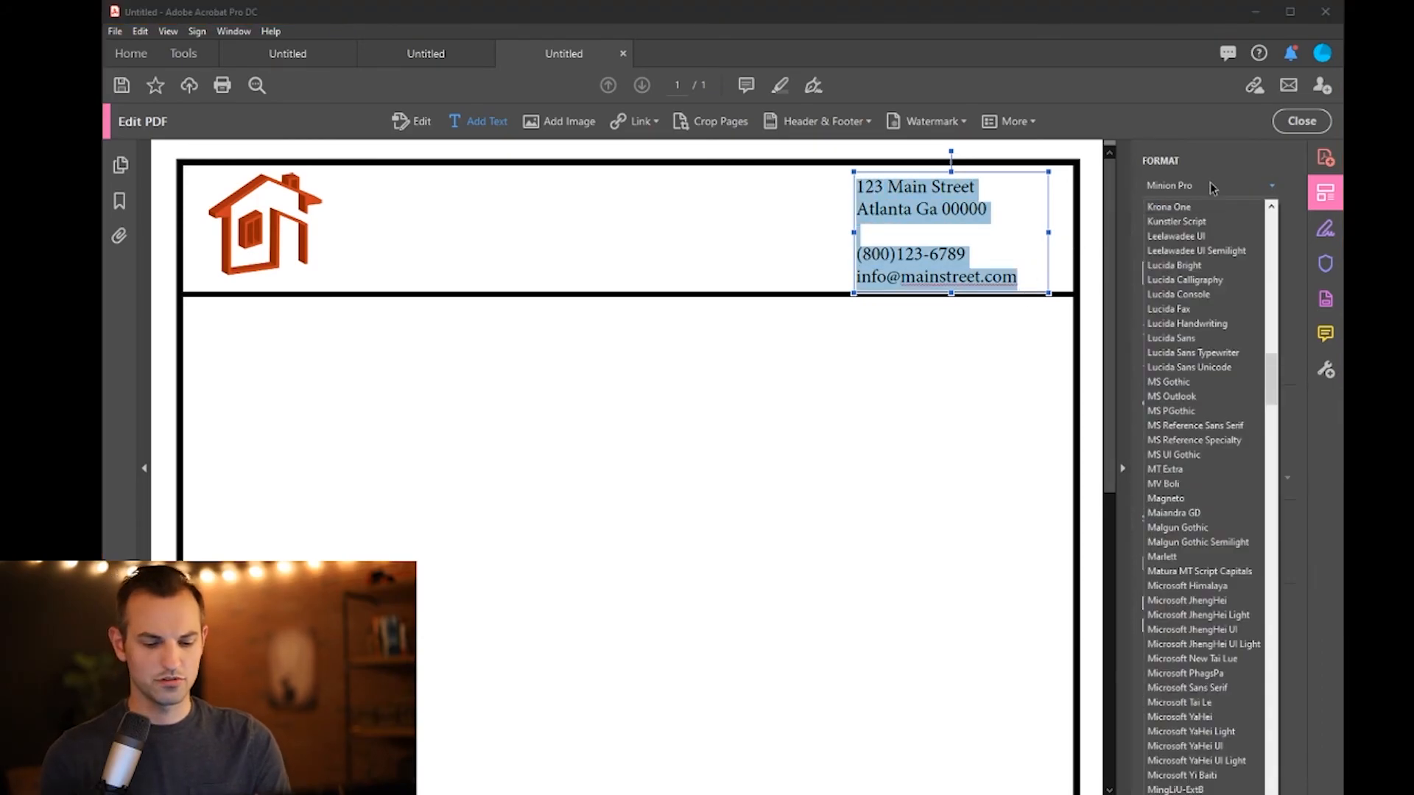
{"action": "type", "text": "ri"}
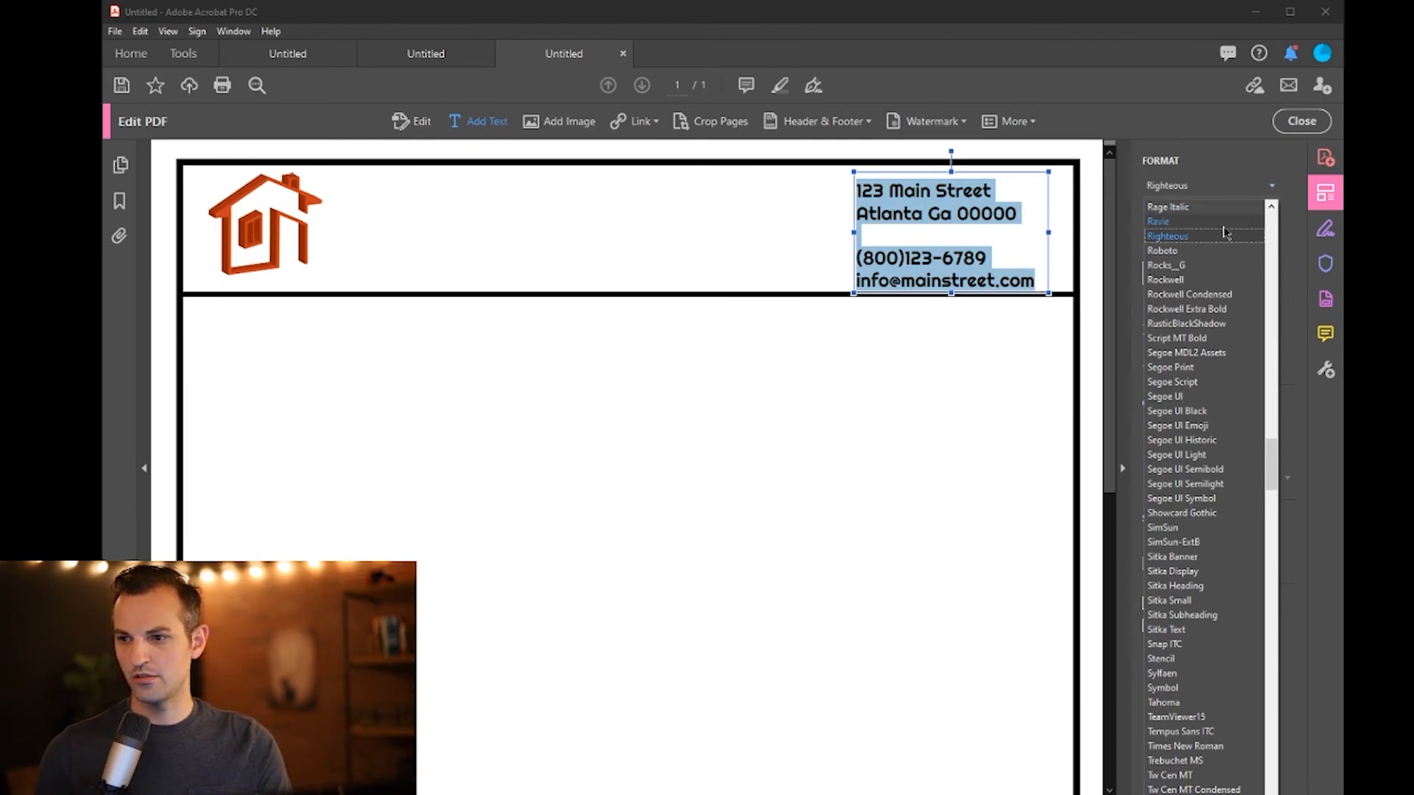
{"action": "left_click", "coordinate": [1197, 236]}
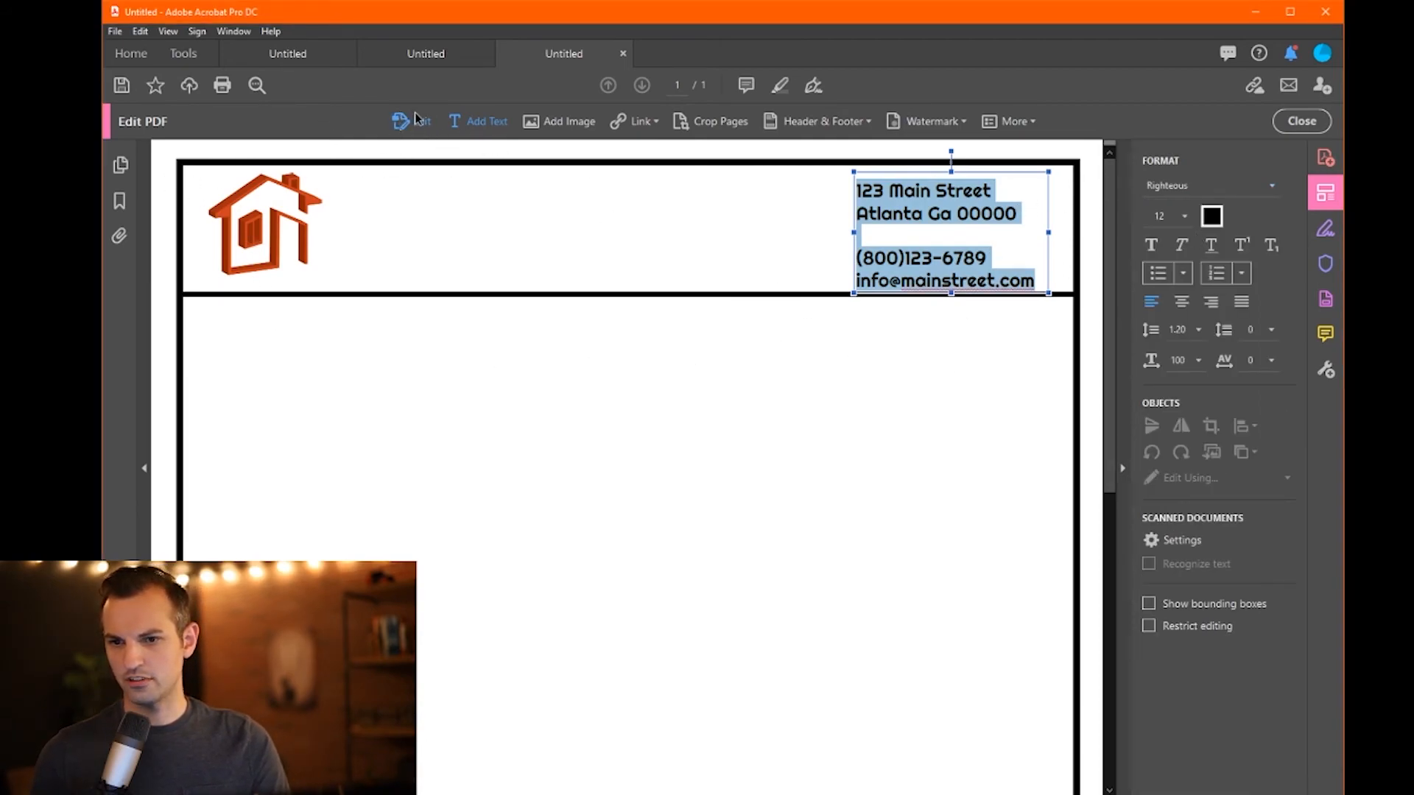
{"action": "left_click_drag", "start_coordinate": [923, 172], "coordinate": [922, 165]}
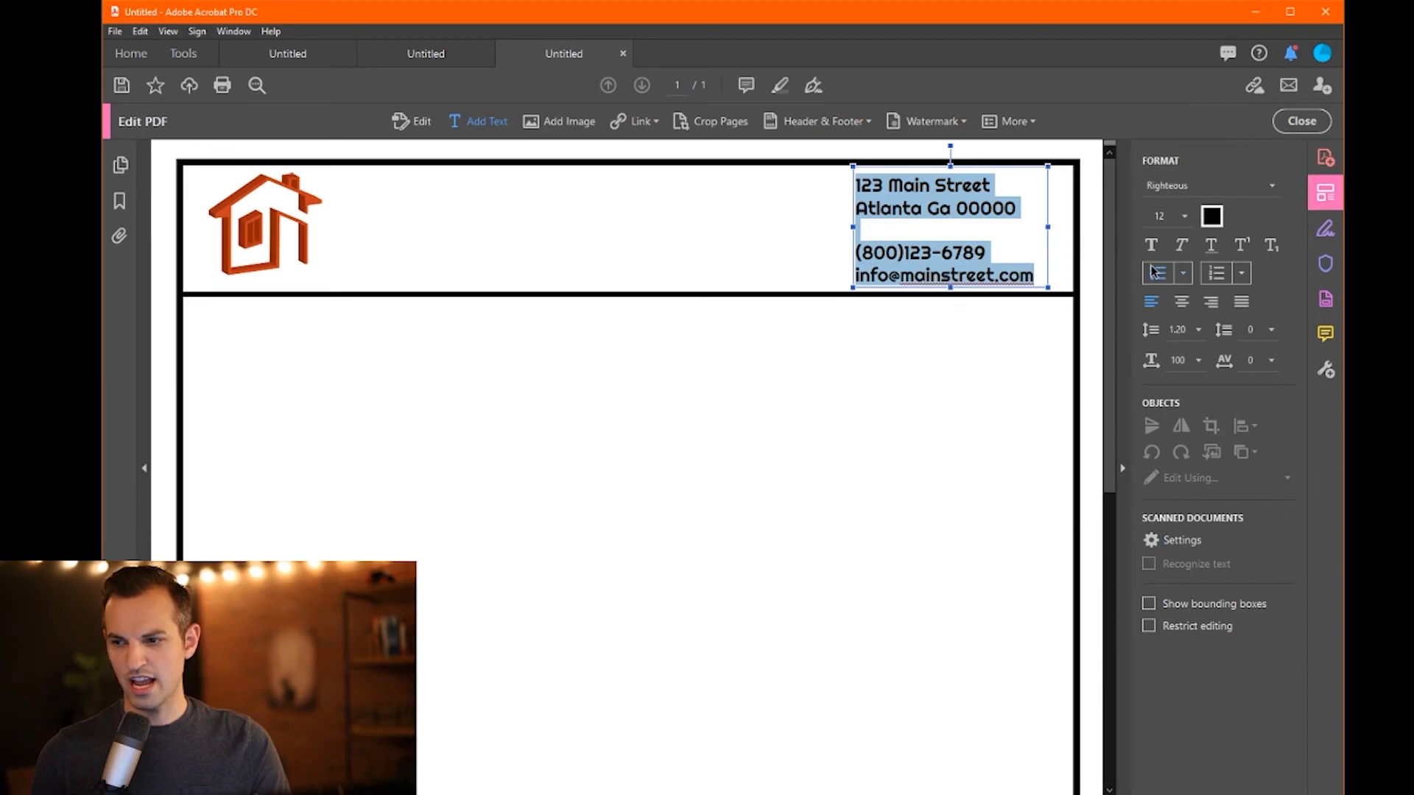
{"action": "left_click", "coordinate": [1184, 216]}
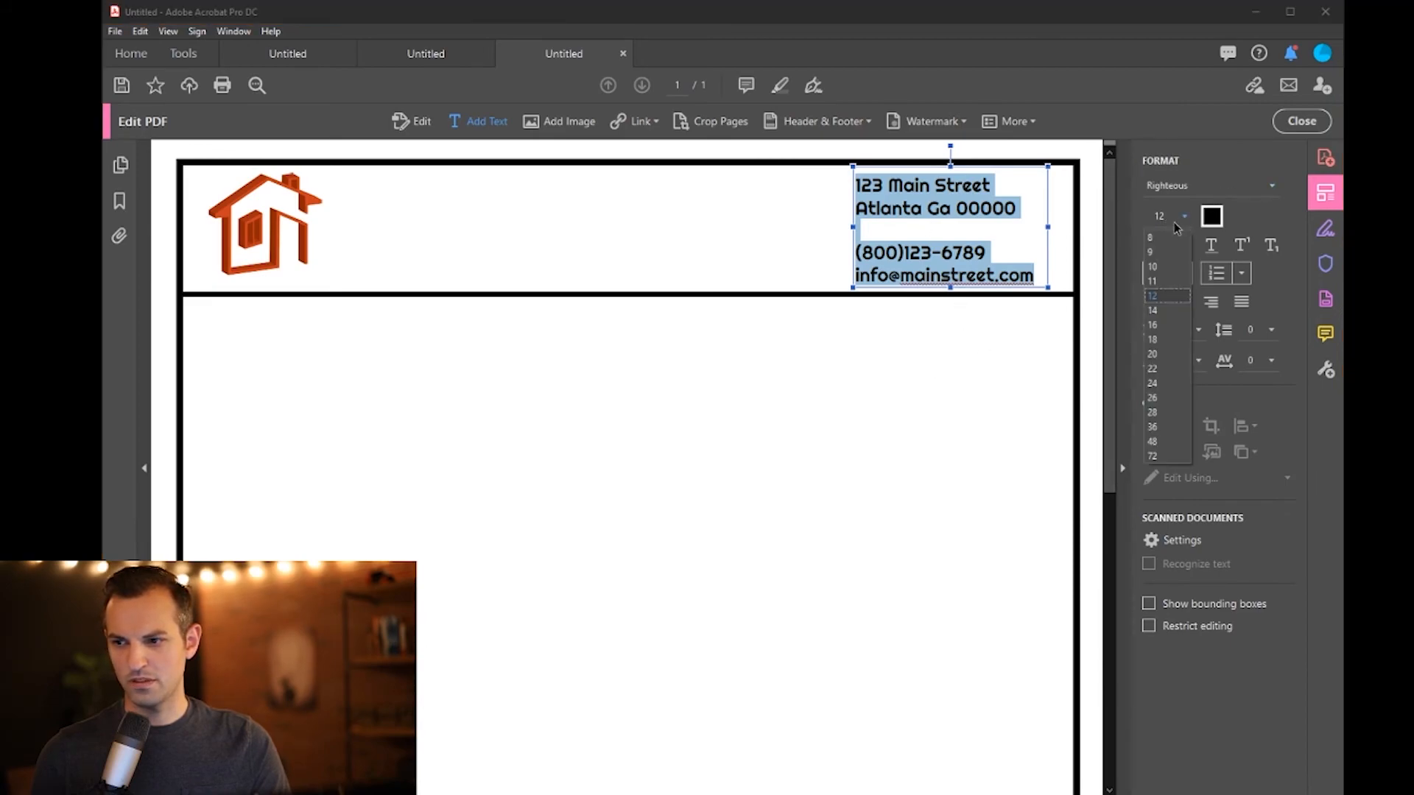
{"action": "left_click", "coordinate": [1159, 297]}
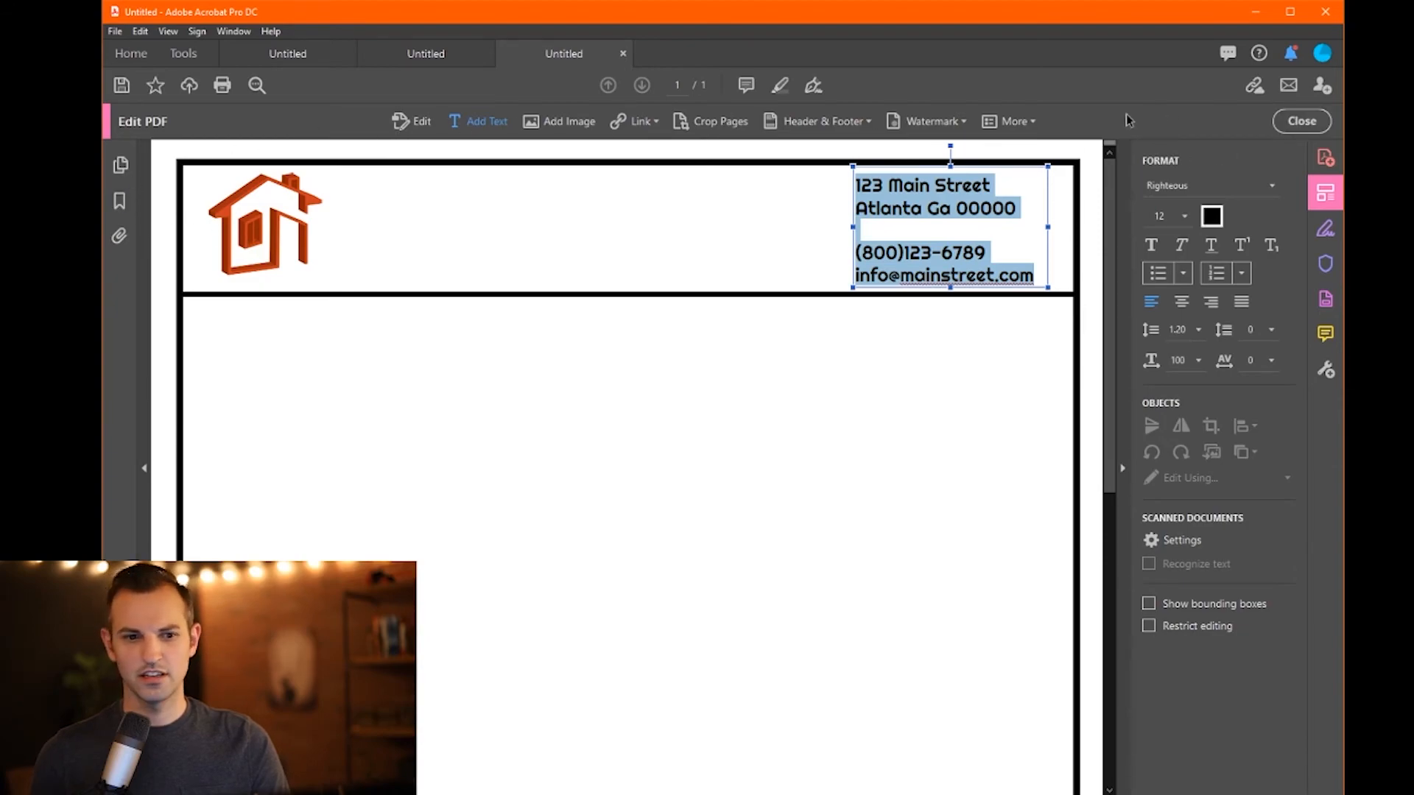
- Add a space after the phone's area code, remove the blank line, and nudge the block down
{"action": "left_click", "coordinate": [409, 124]}
{"action": "left_click", "coordinate": [906, 254]}
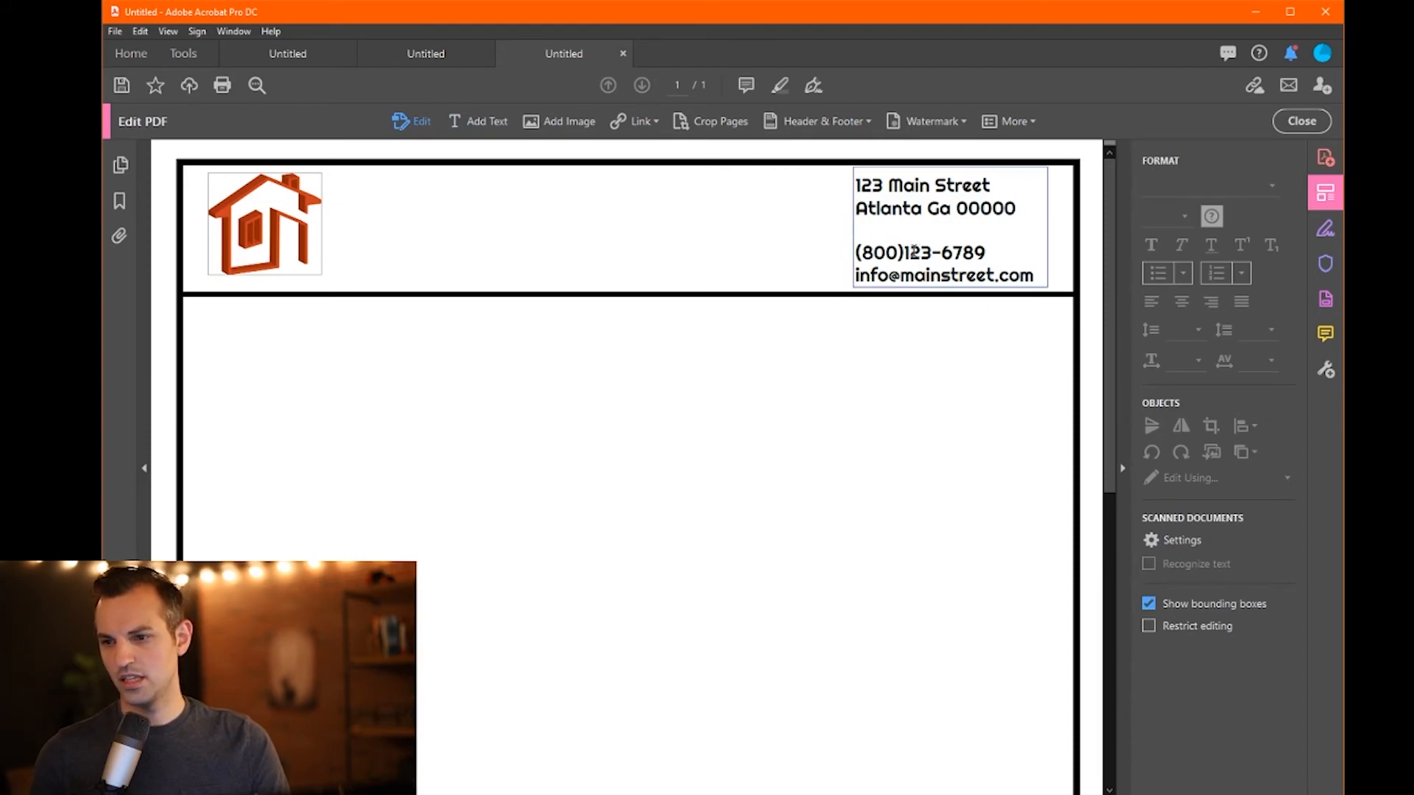
{"action": "left_click", "coordinate": [718, 298]}
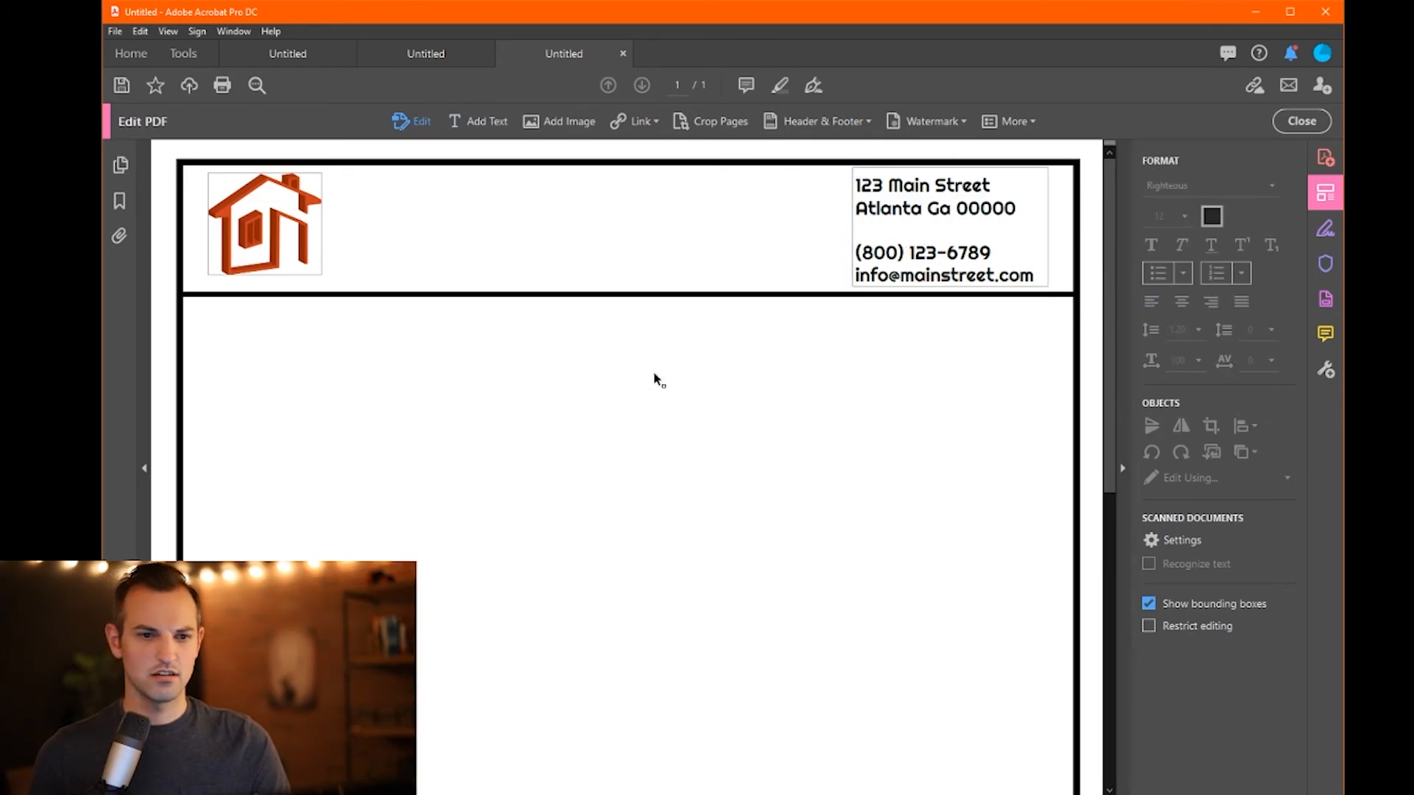
{"action": "left_click", "coordinate": [857, 254]}
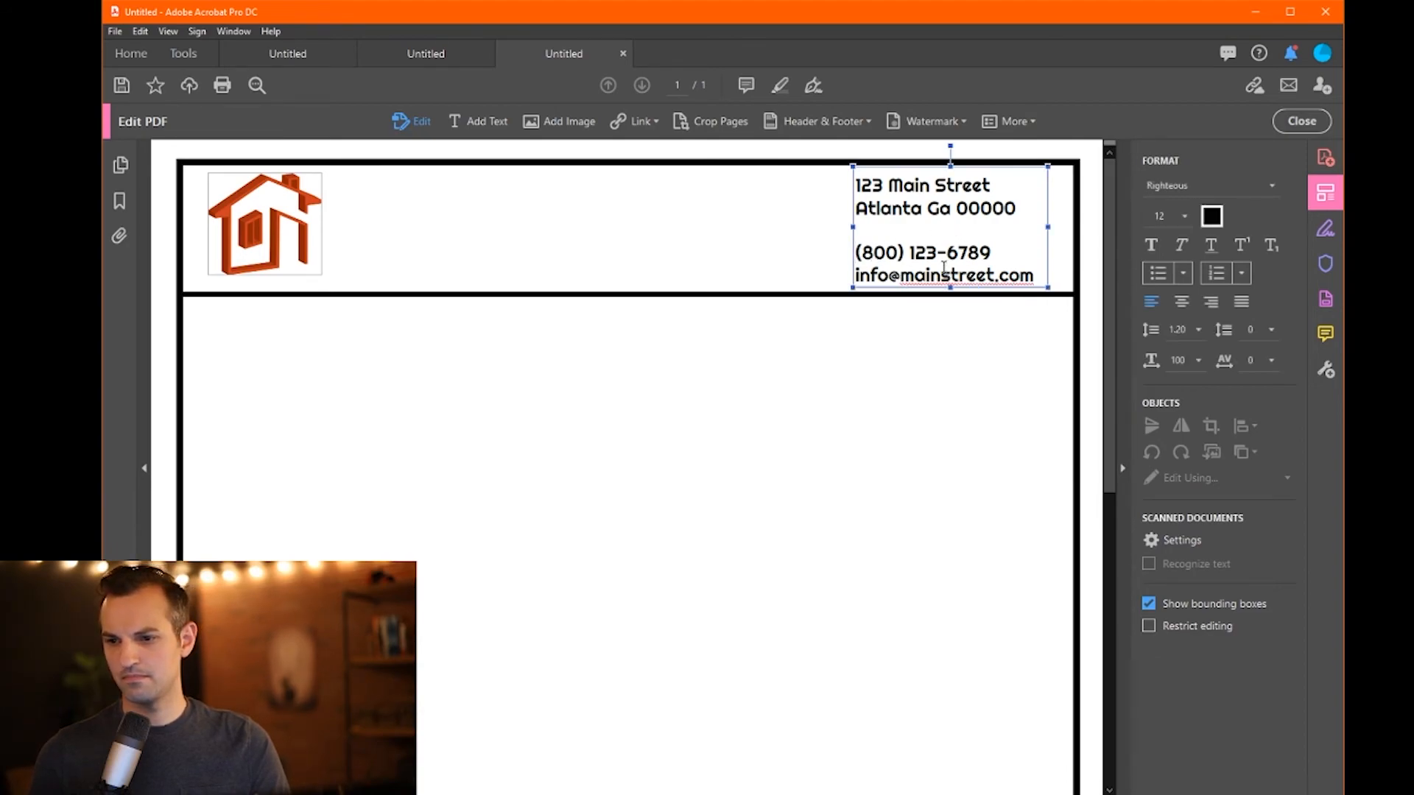
{"action": "key", "text": "BackSpace"}
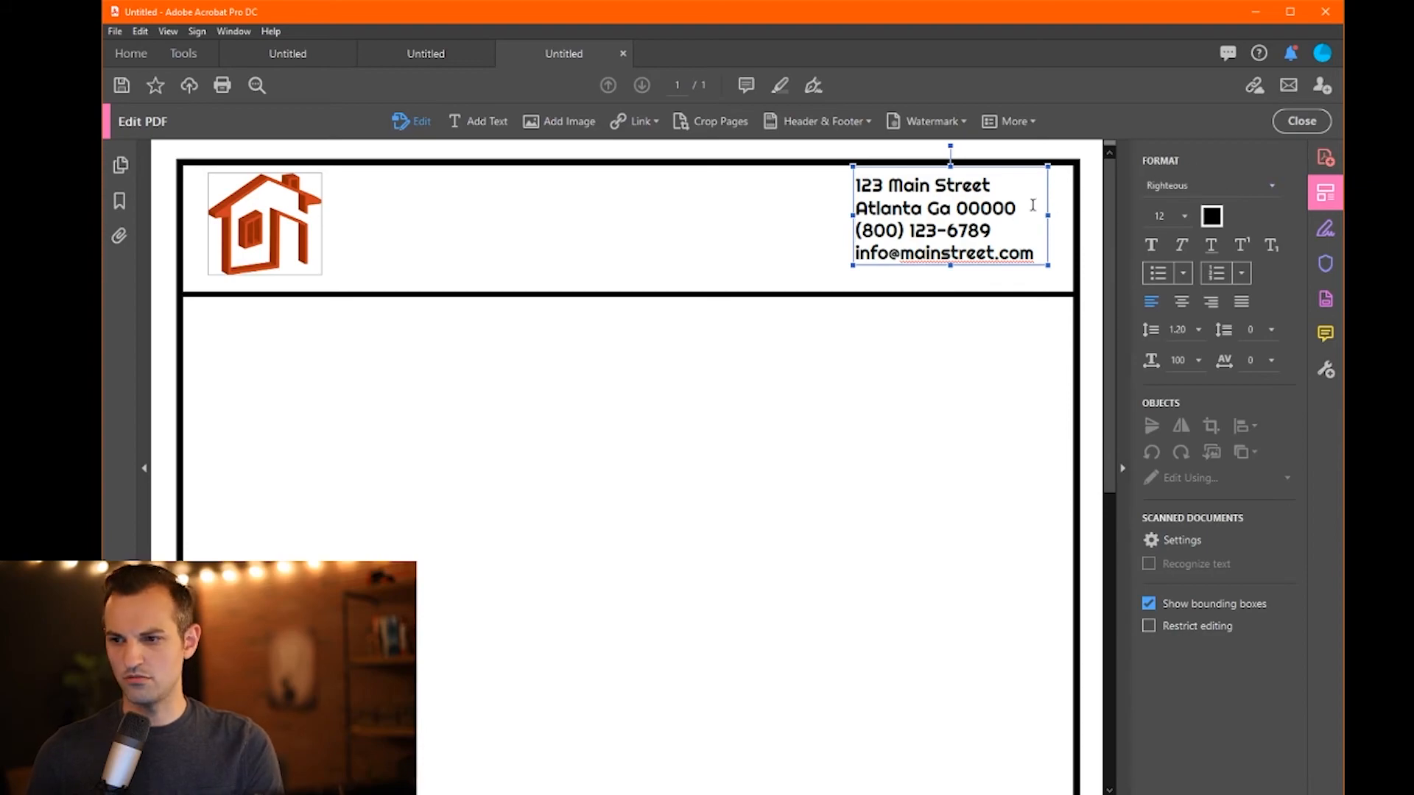
{"action": "left_click_drag", "start_coordinate": [1022, 265], "coordinate": [1022, 274]}
{"action": "left_click", "coordinate": [1016, 351]}
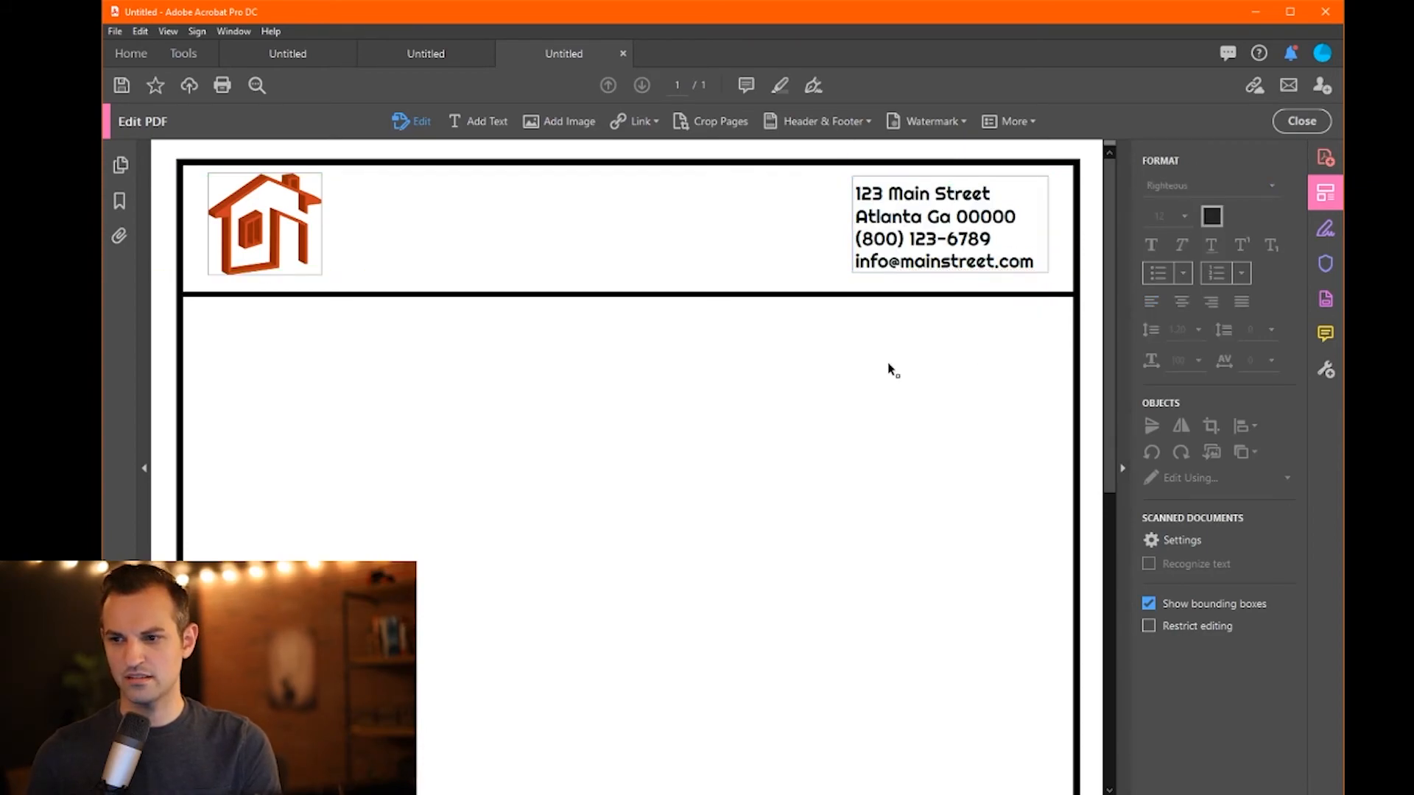
{"action": "left_click", "coordinate": [860, 240]}
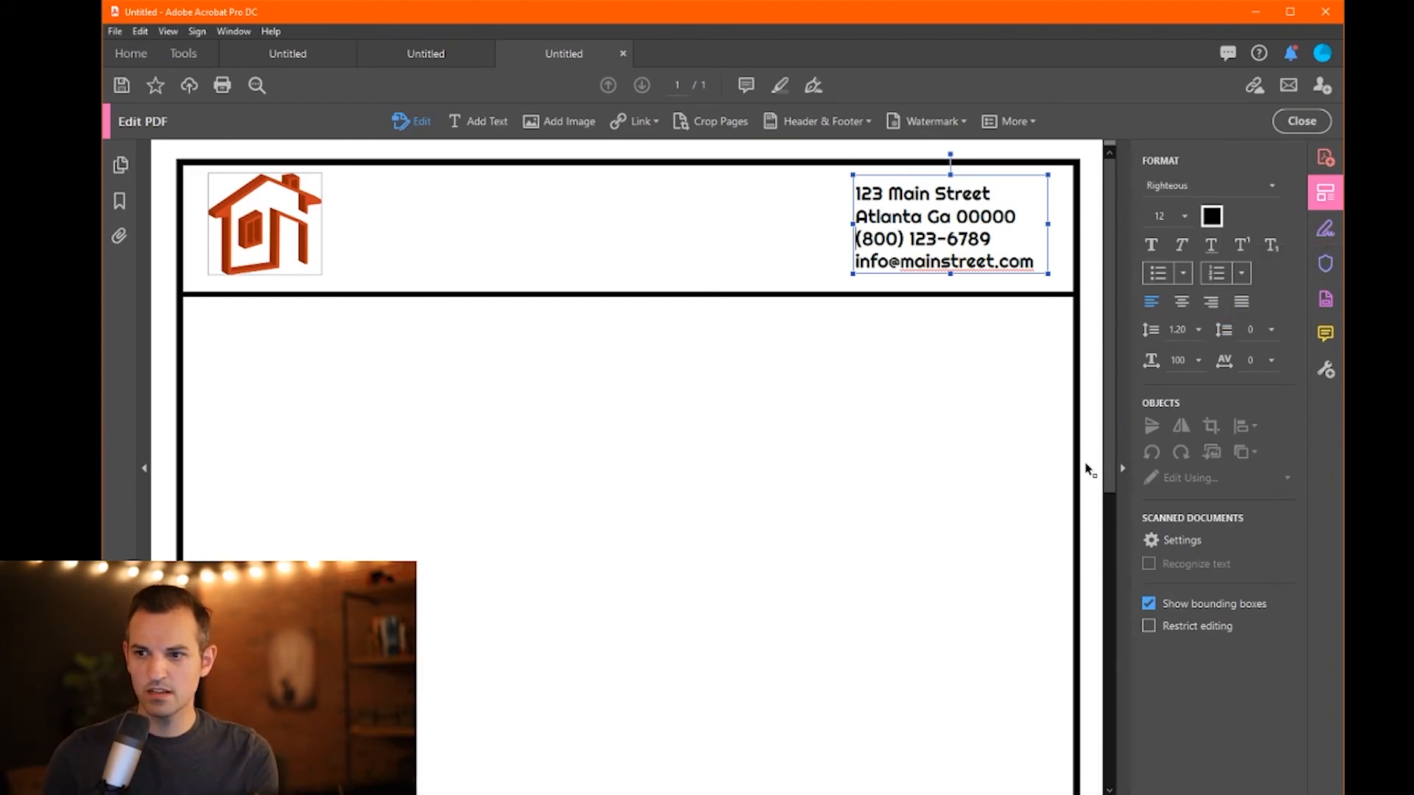
- Nudge the address block a few pixels lower in the header and switch to Add Text
{"action": "left_click_drag", "start_coordinate": [913, 174], "coordinate": [912, 179]}
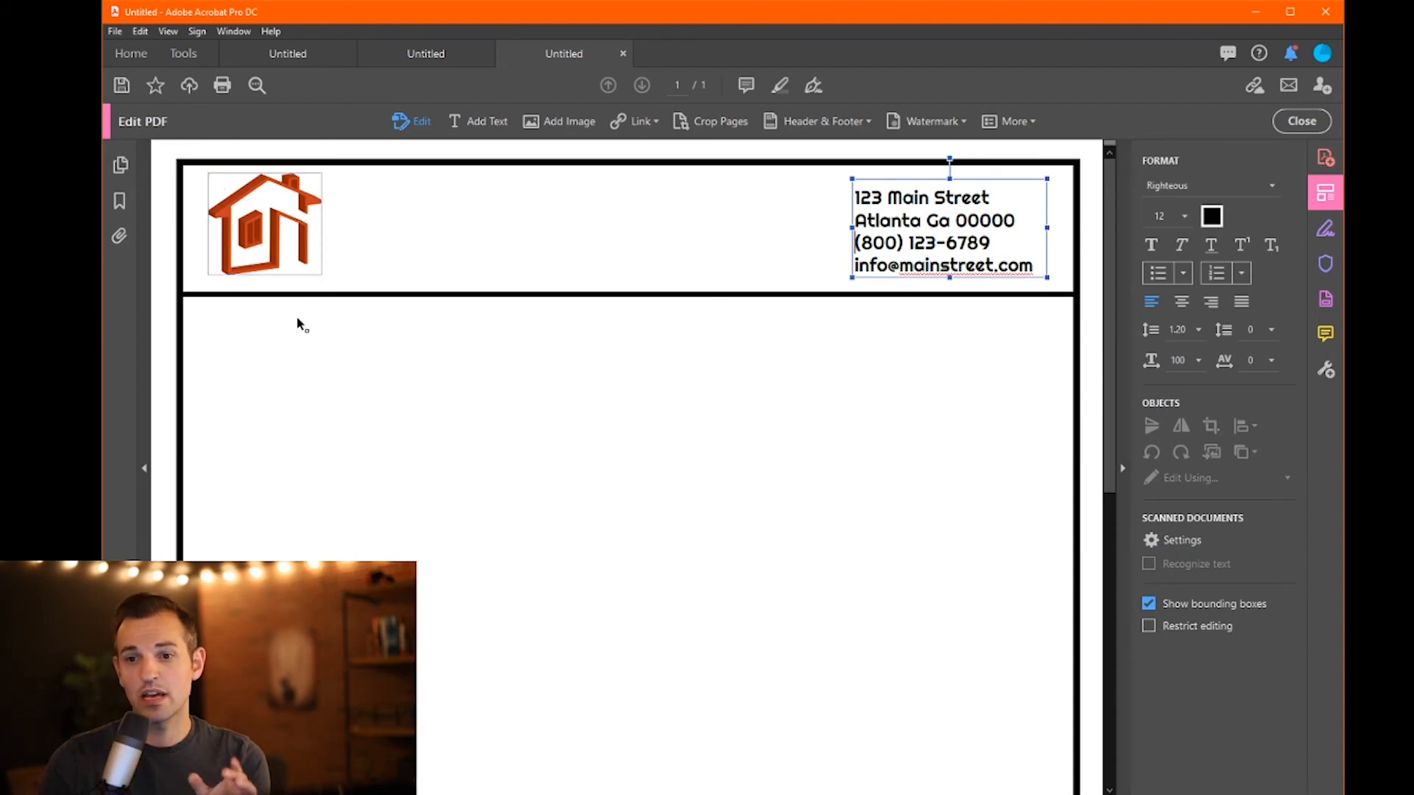
{"action": "left_click", "coordinate": [466, 122]}
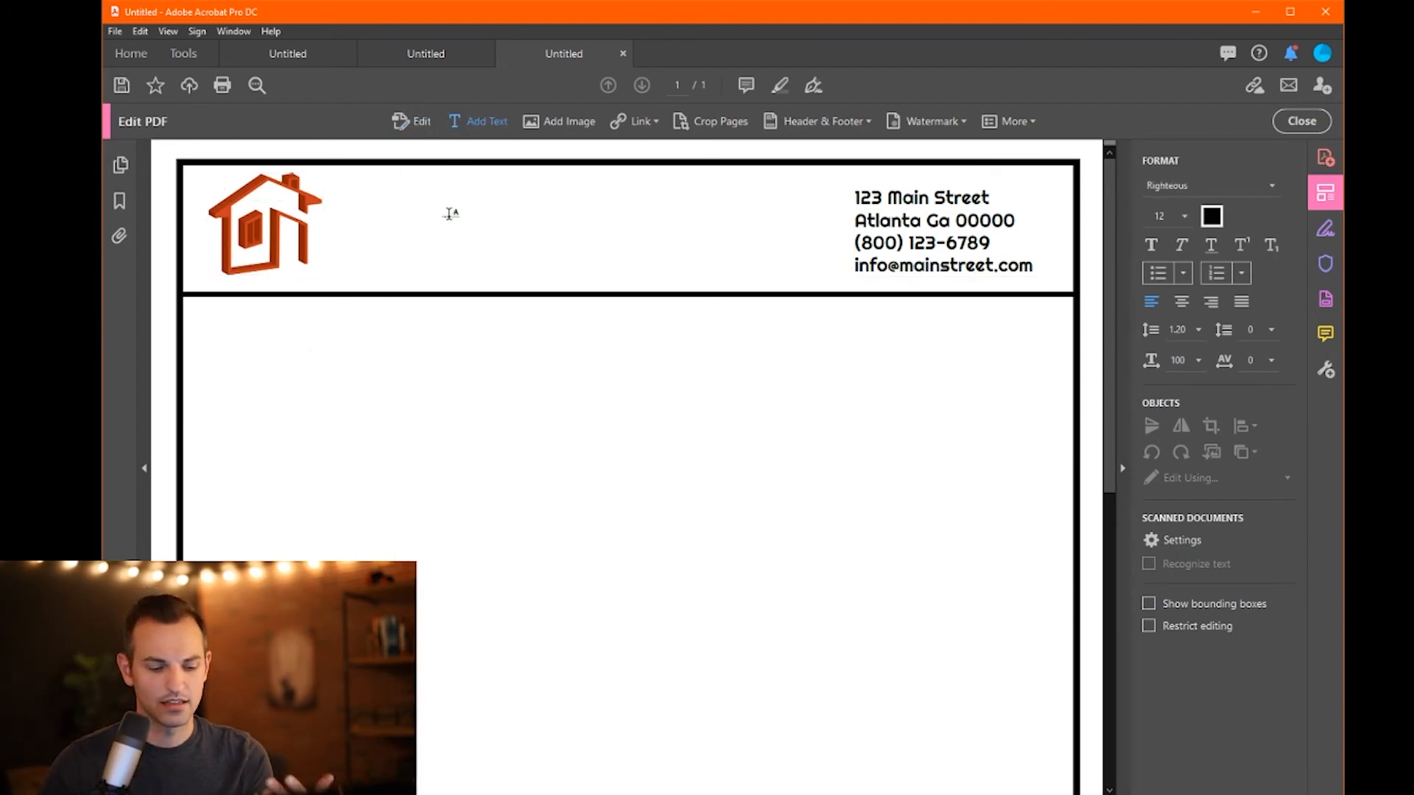
- Type 'Rep: _________________________' and set its underscores to Minion Pro
{"action": "type", "text": "Rep"}
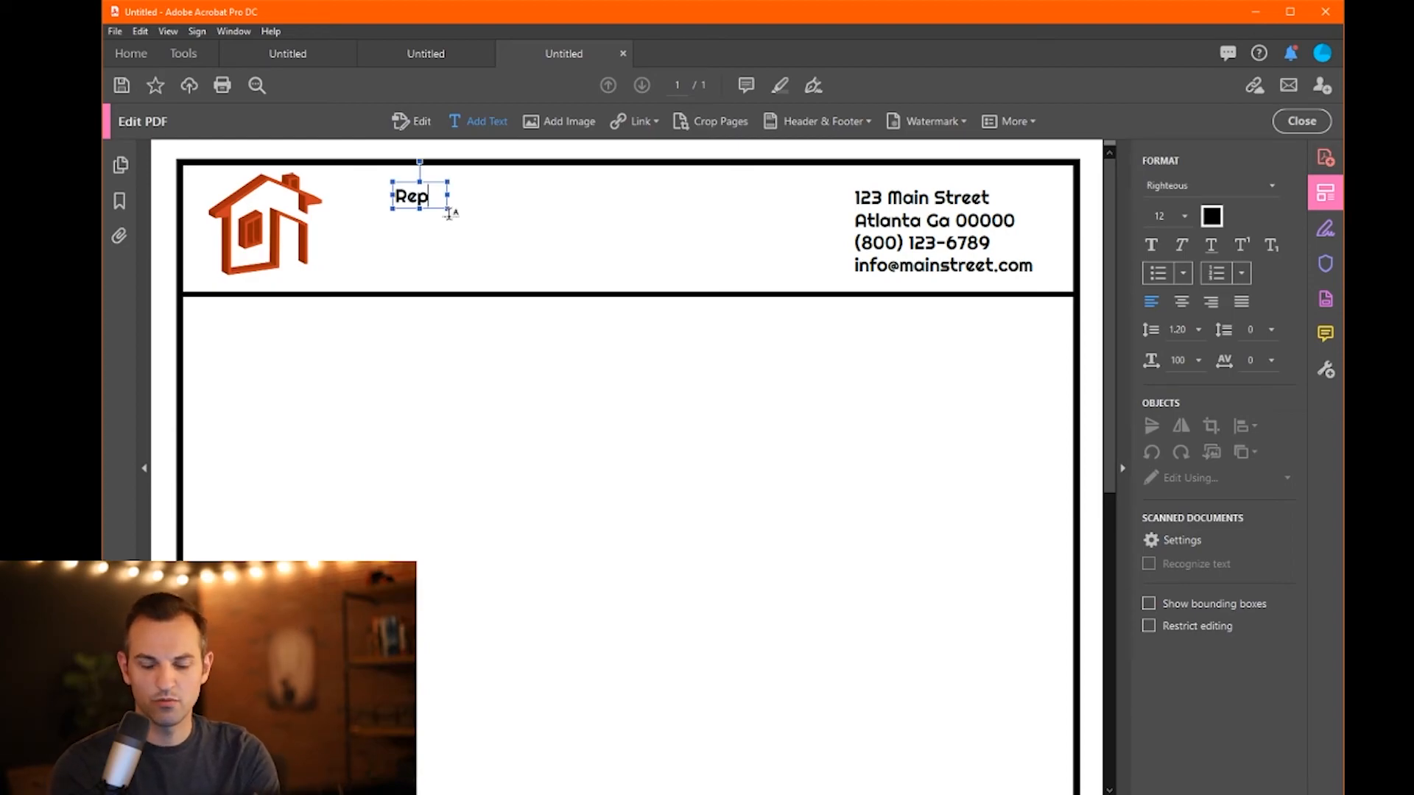
{"action": "type", "text": ": _"}
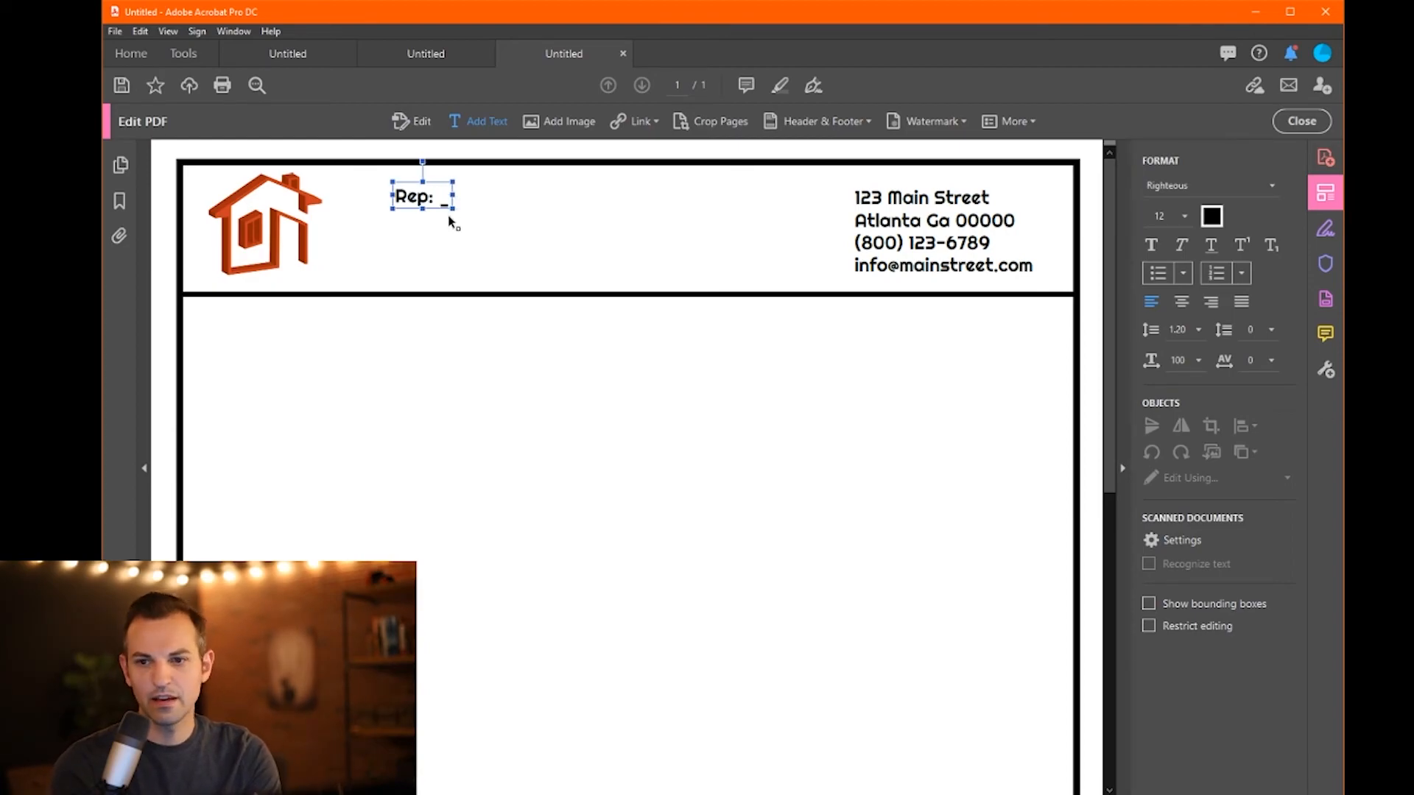
{"action": "type", "text": "________________________"}
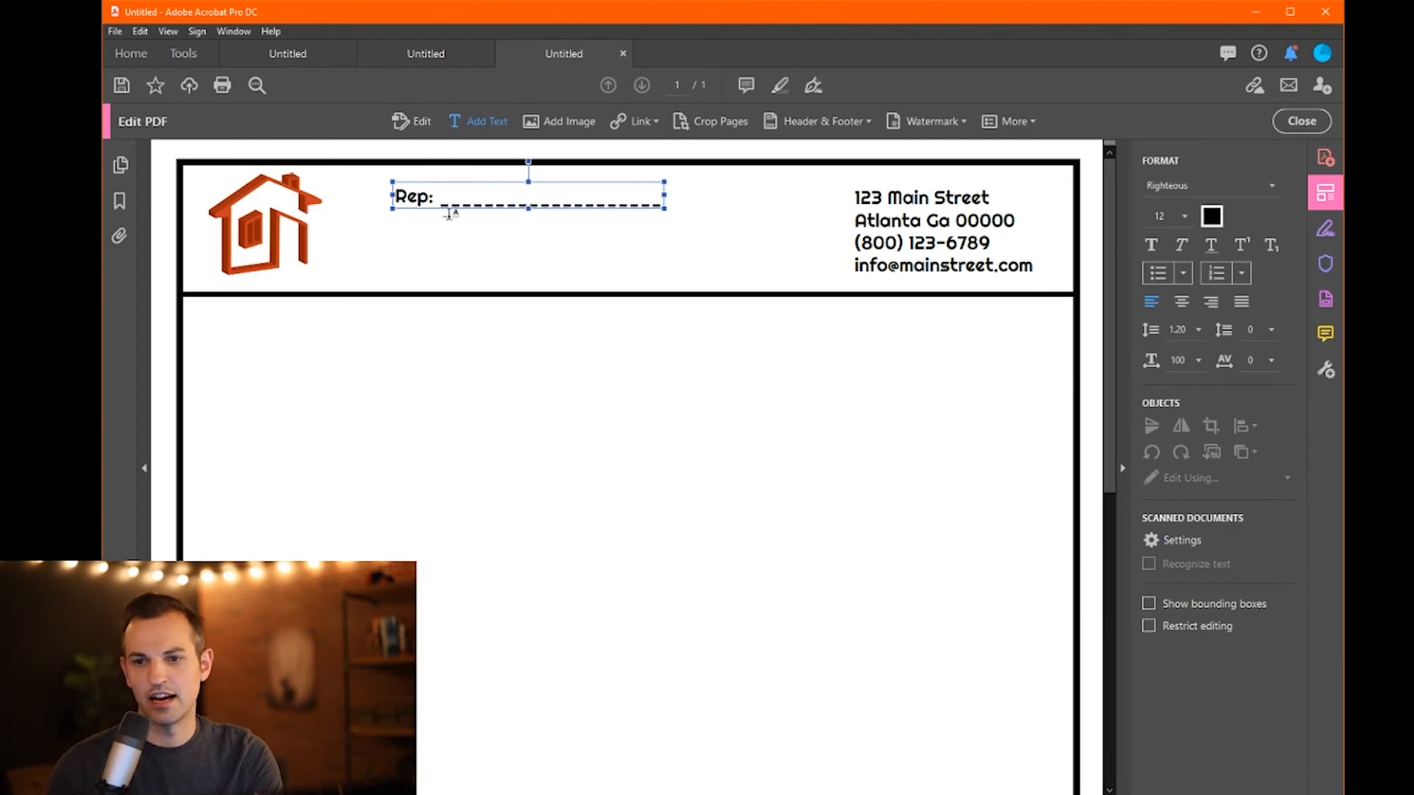
{"action": "left_click_drag", "start_coordinate": [440, 203], "coordinate": [664, 204]}
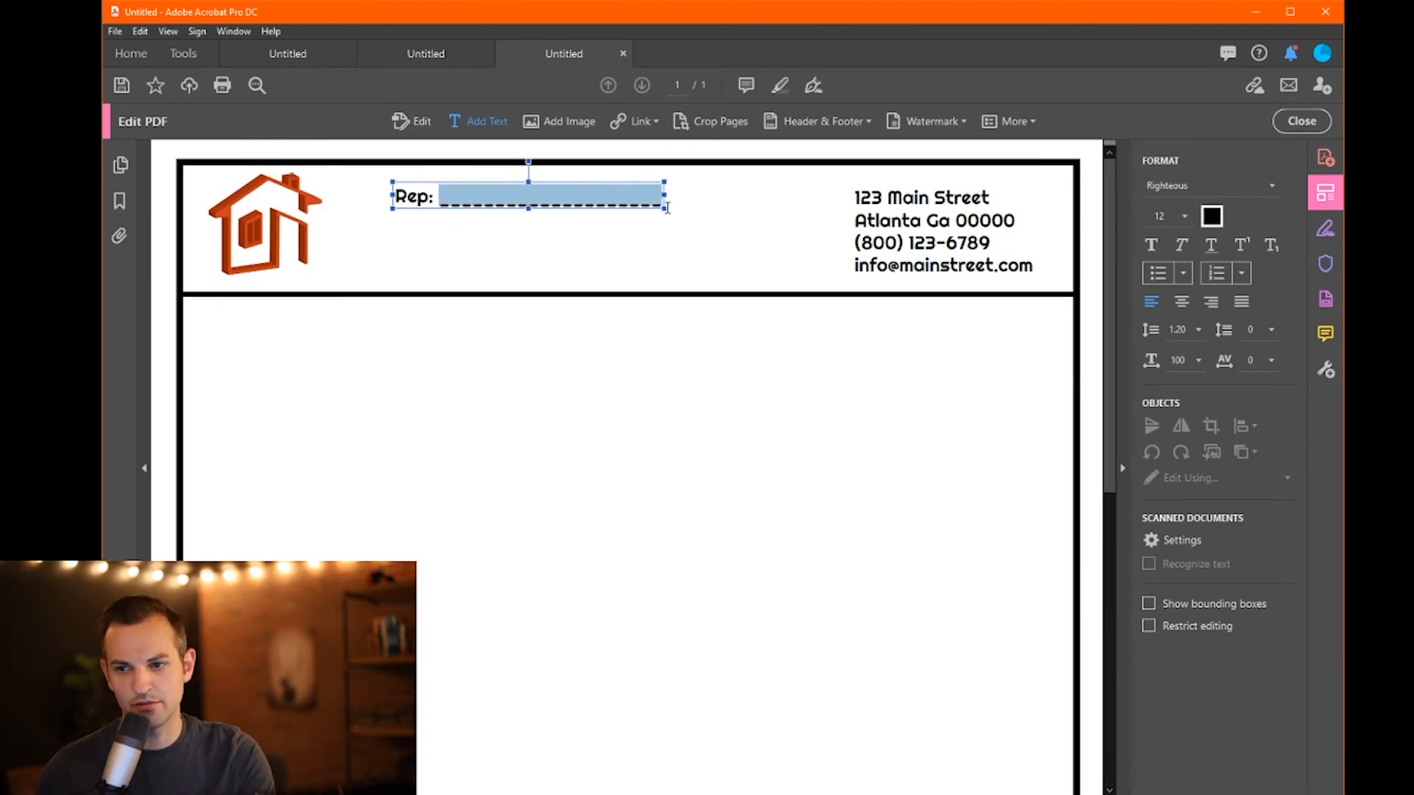
{"action": "left_click", "coordinate": [1261, 188]}
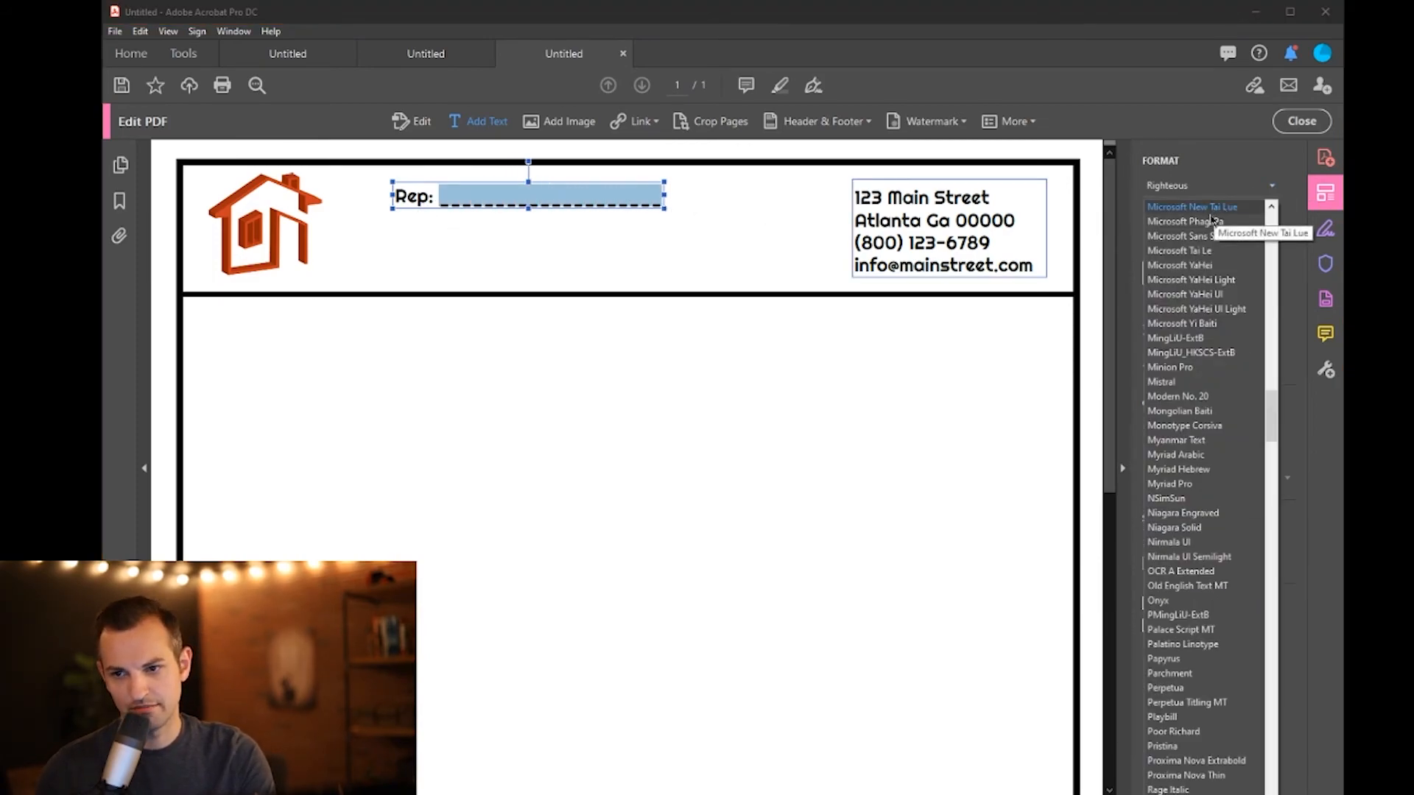
{"action": "left_click", "coordinate": [1177, 368]}
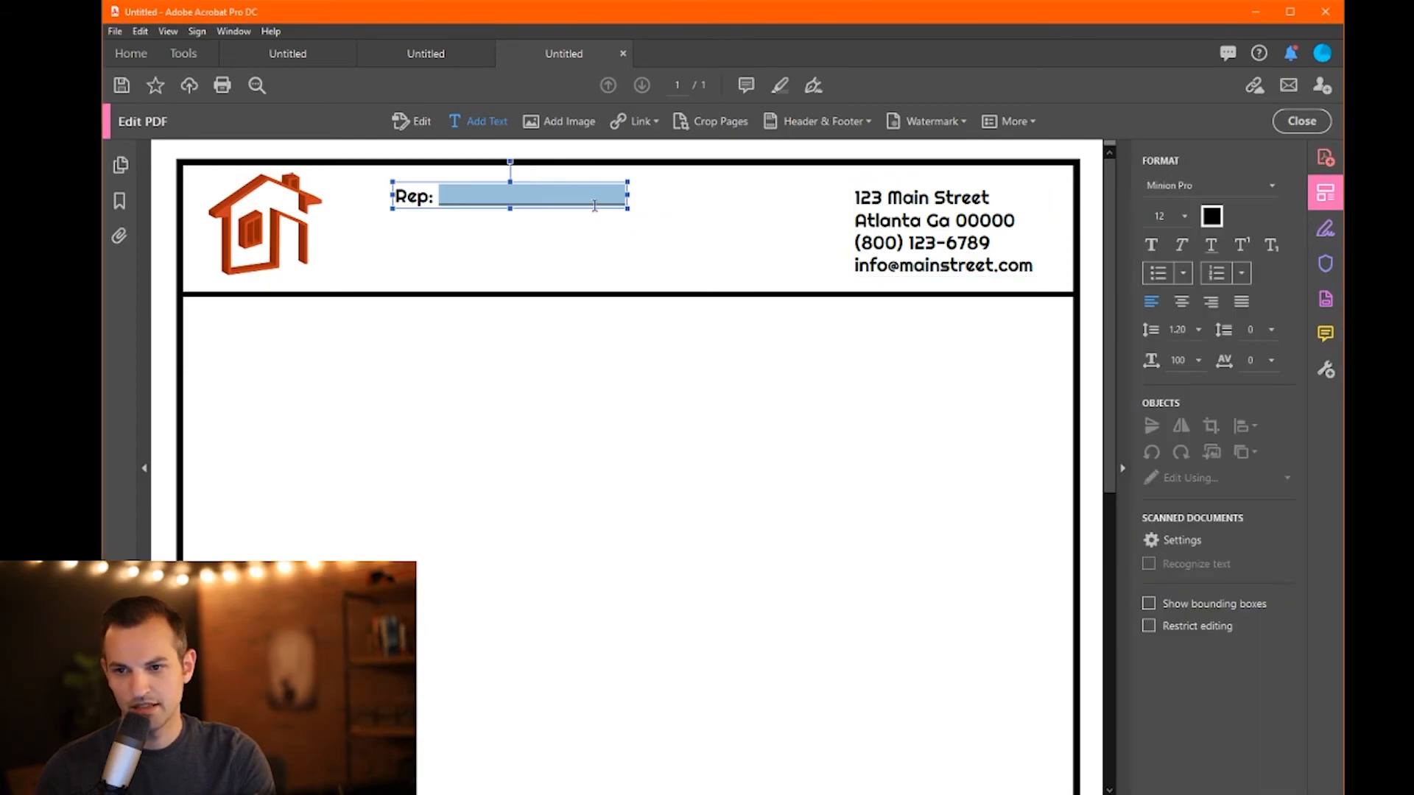
- Underline the underscores after Rep:
{"action": "left_click", "coordinate": [617, 203]}
{"action": "left_click_drag", "start_coordinate": [625, 203], "coordinate": [437, 202]}
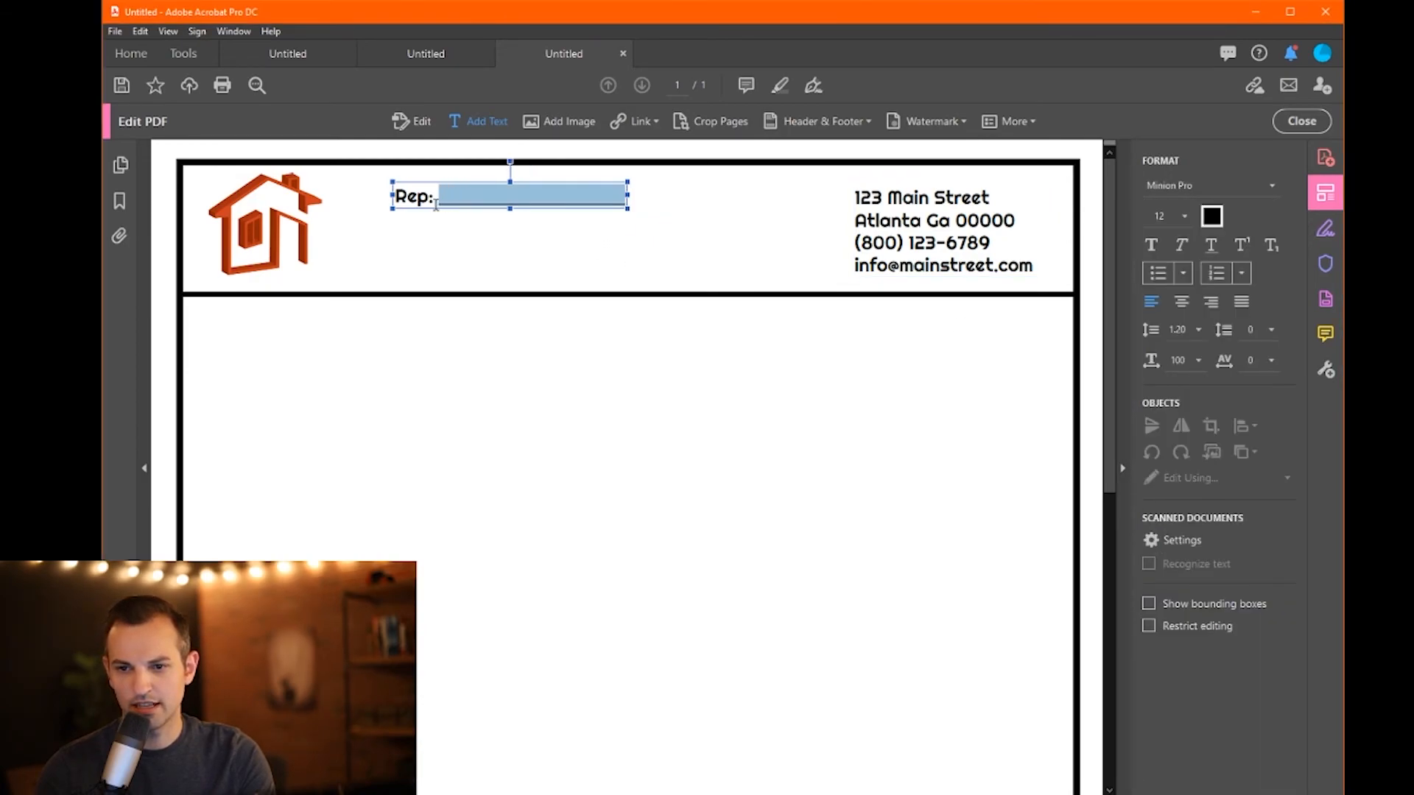
{"action": "left_click", "coordinate": [1212, 250]}
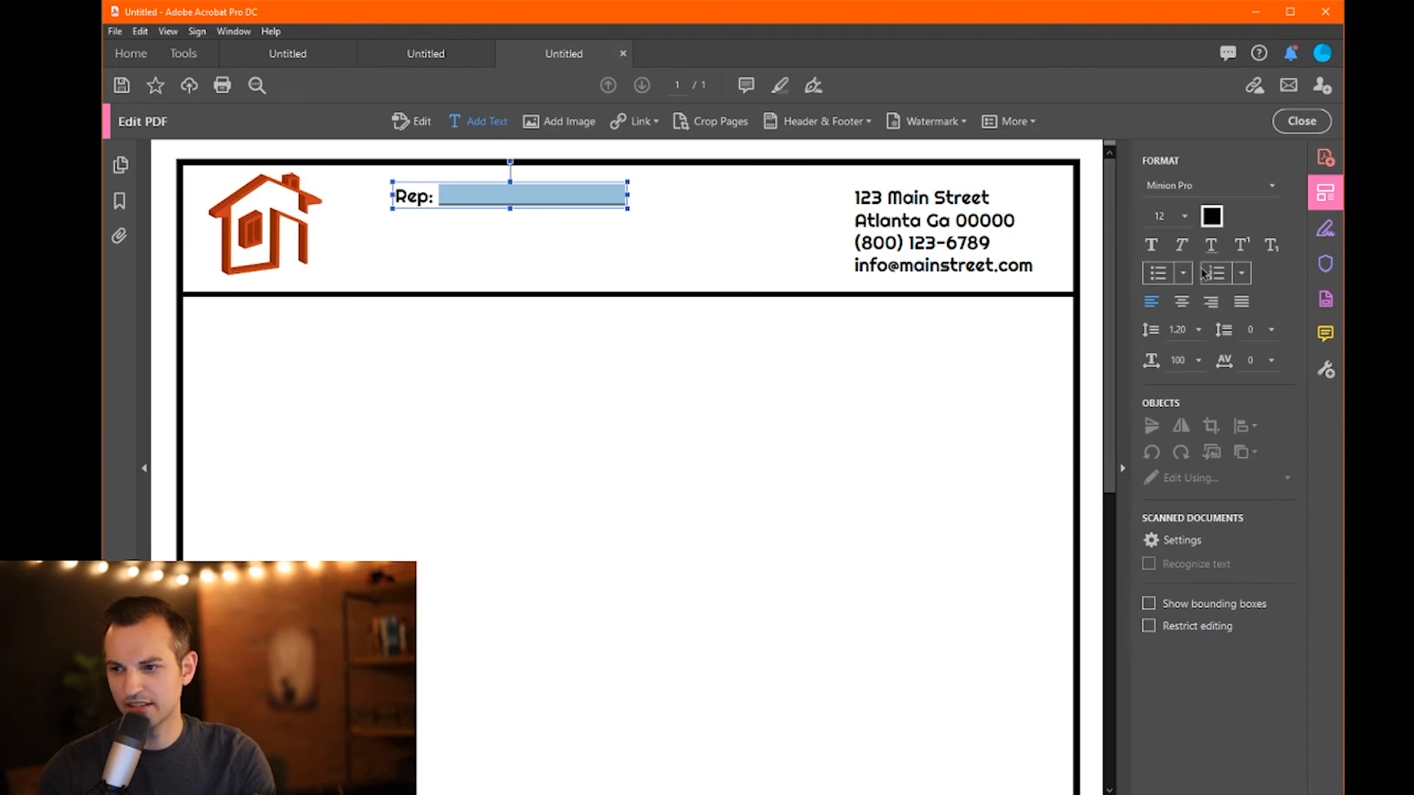
{"action": "left_click", "coordinate": [782, 227]}
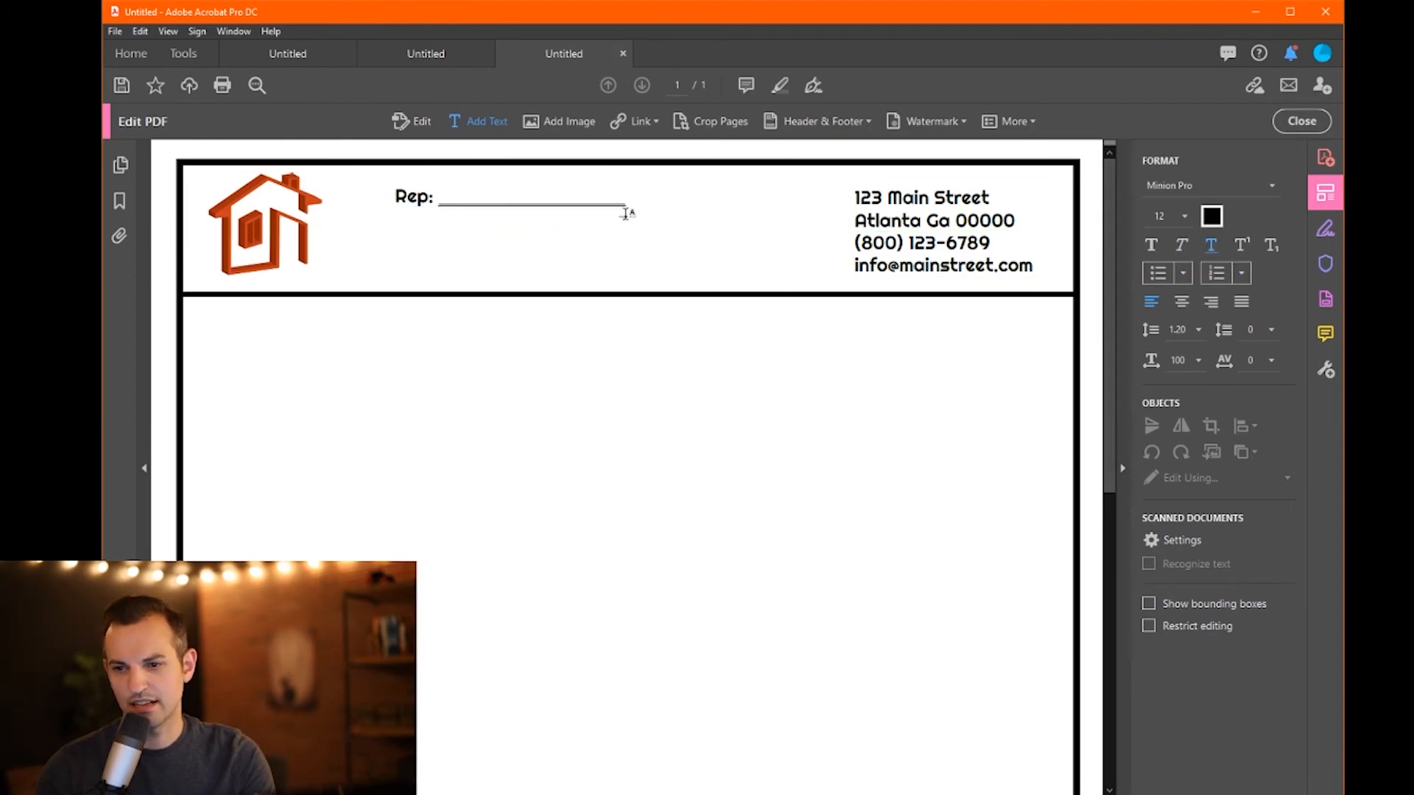
- Set the underscores after Rep: back to the Righteous font
{"action": "left_click", "coordinate": [626, 202]}
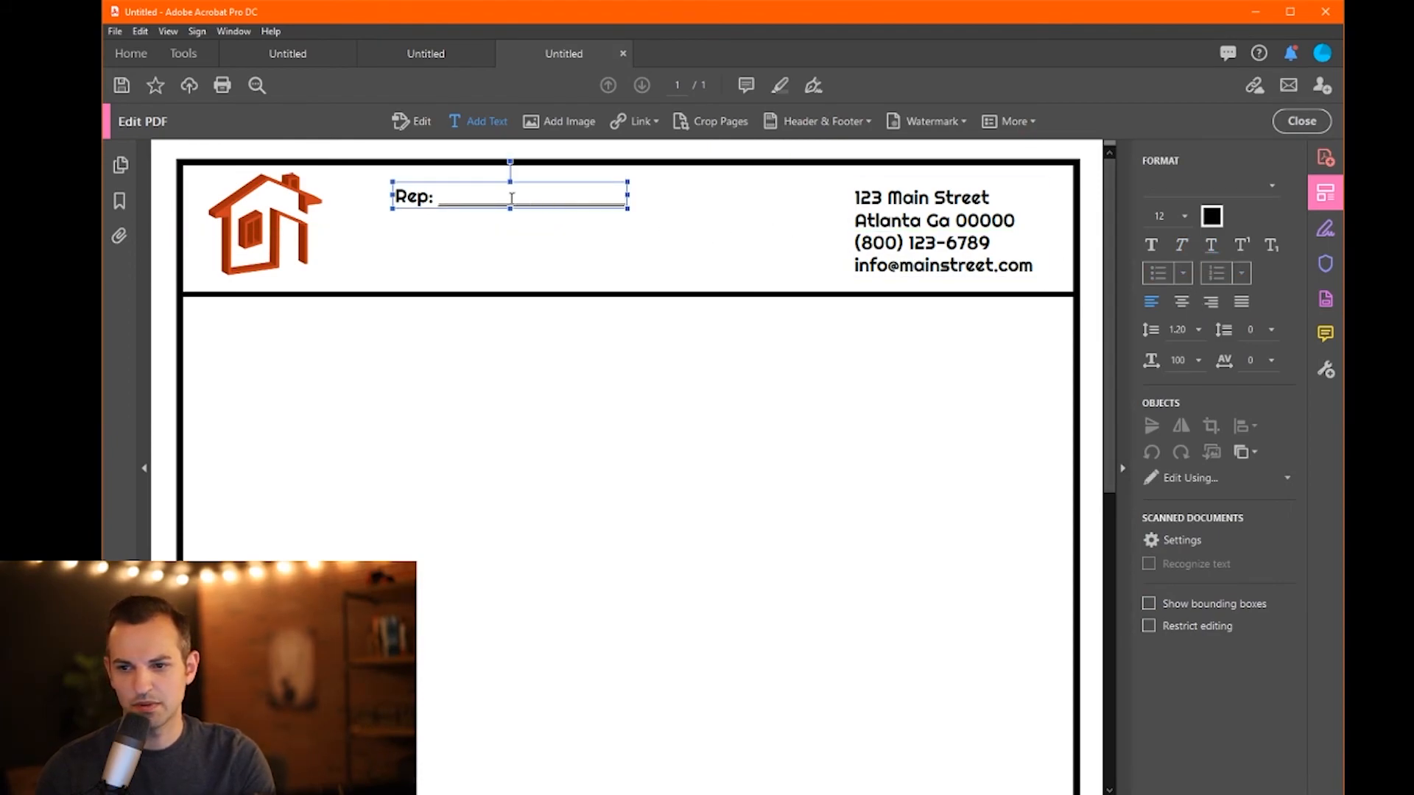
{"action": "left_click_drag", "start_coordinate": [436, 198], "coordinate": [626, 199]}
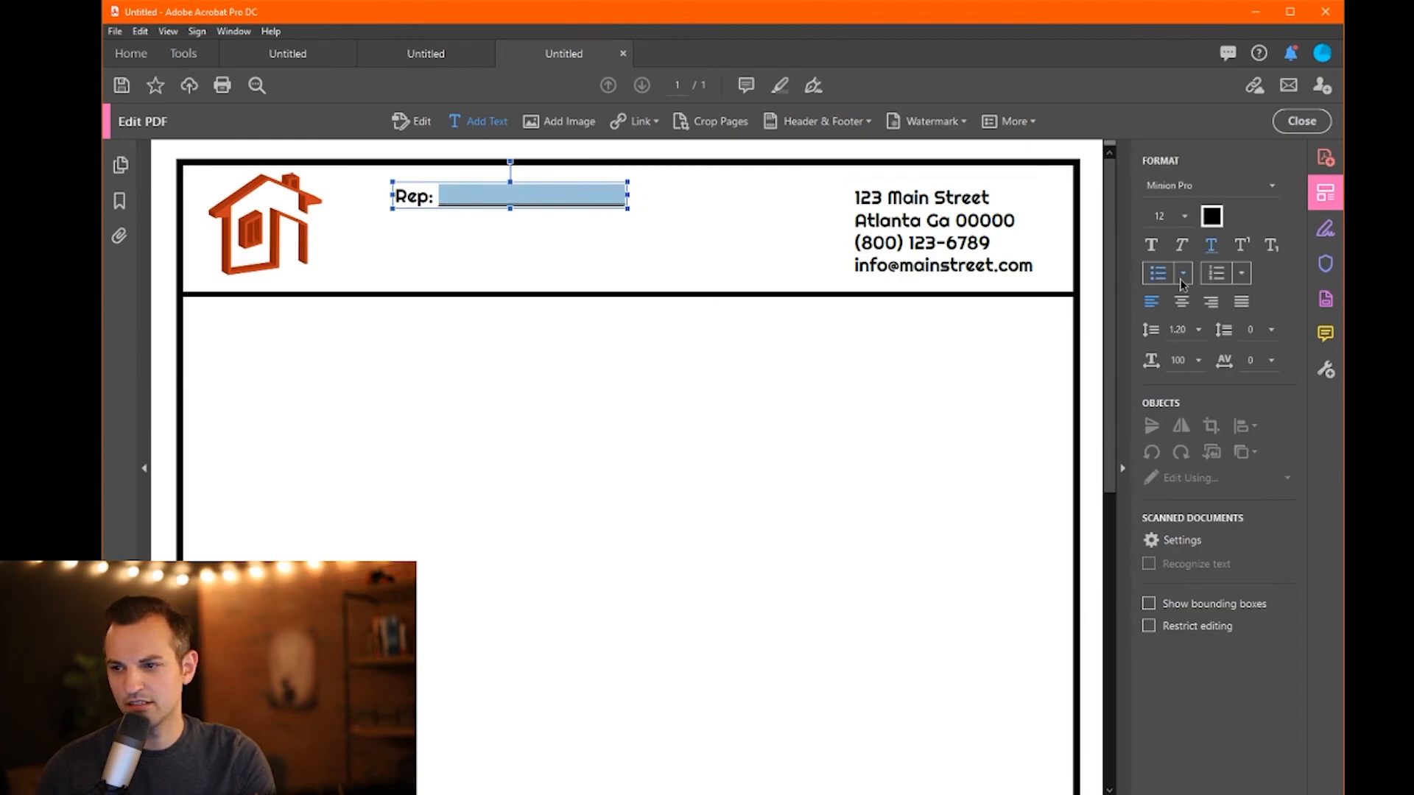
{"action": "left_click", "coordinate": [1190, 188]}
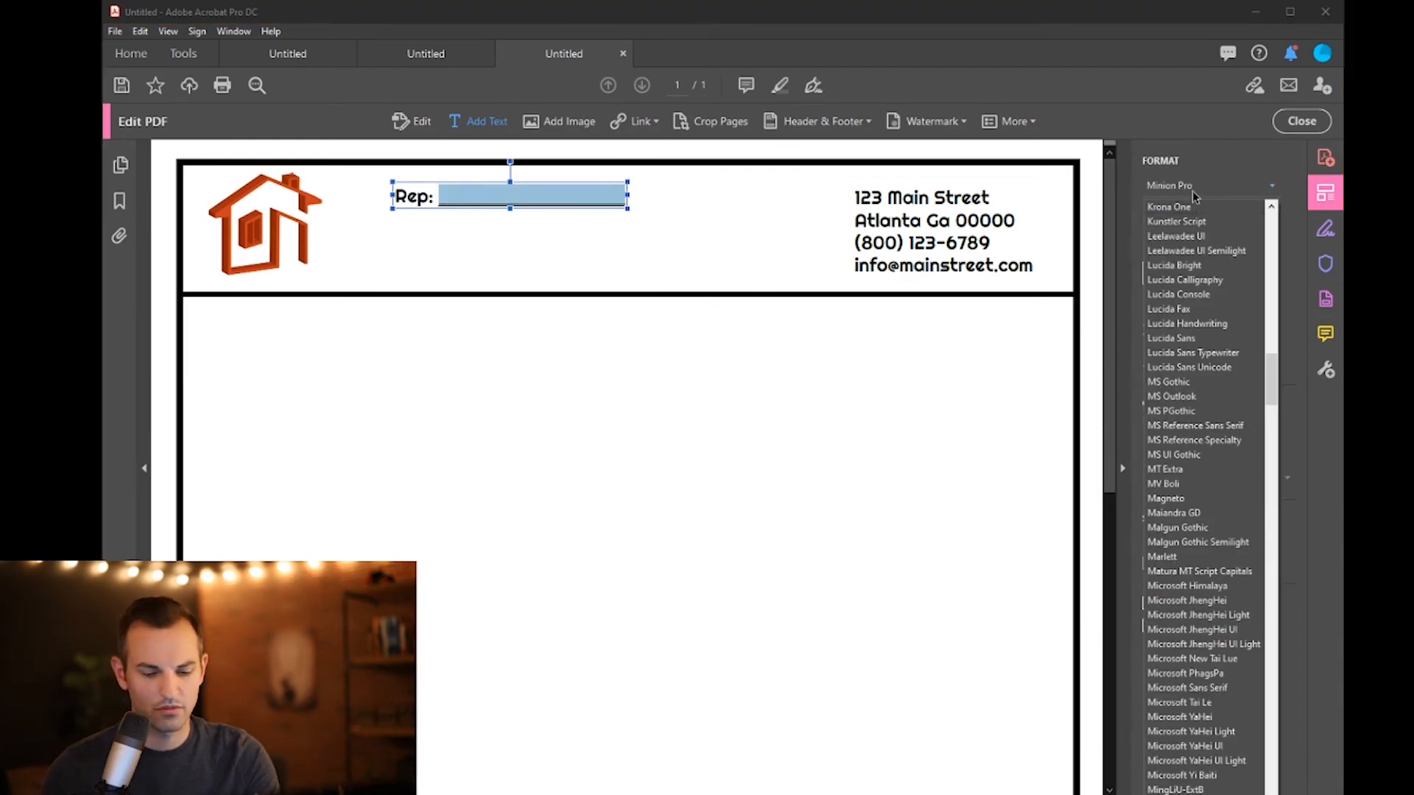
{"action": "type", "text": "ri"}
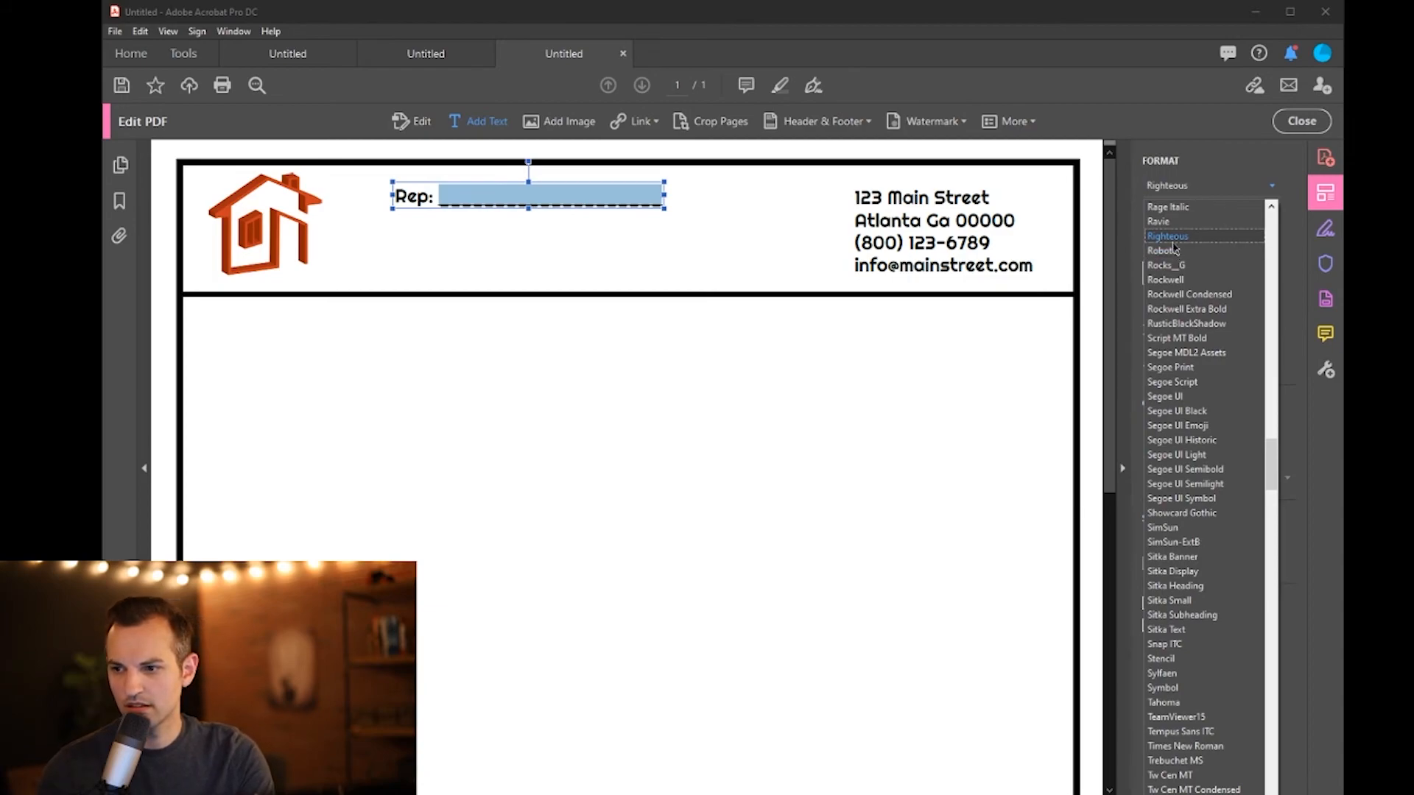
{"action": "key", "text": "Return"}
- Delete the underscores after Rep: so only the label remains
{"action": "left_click", "coordinate": [657, 194]}
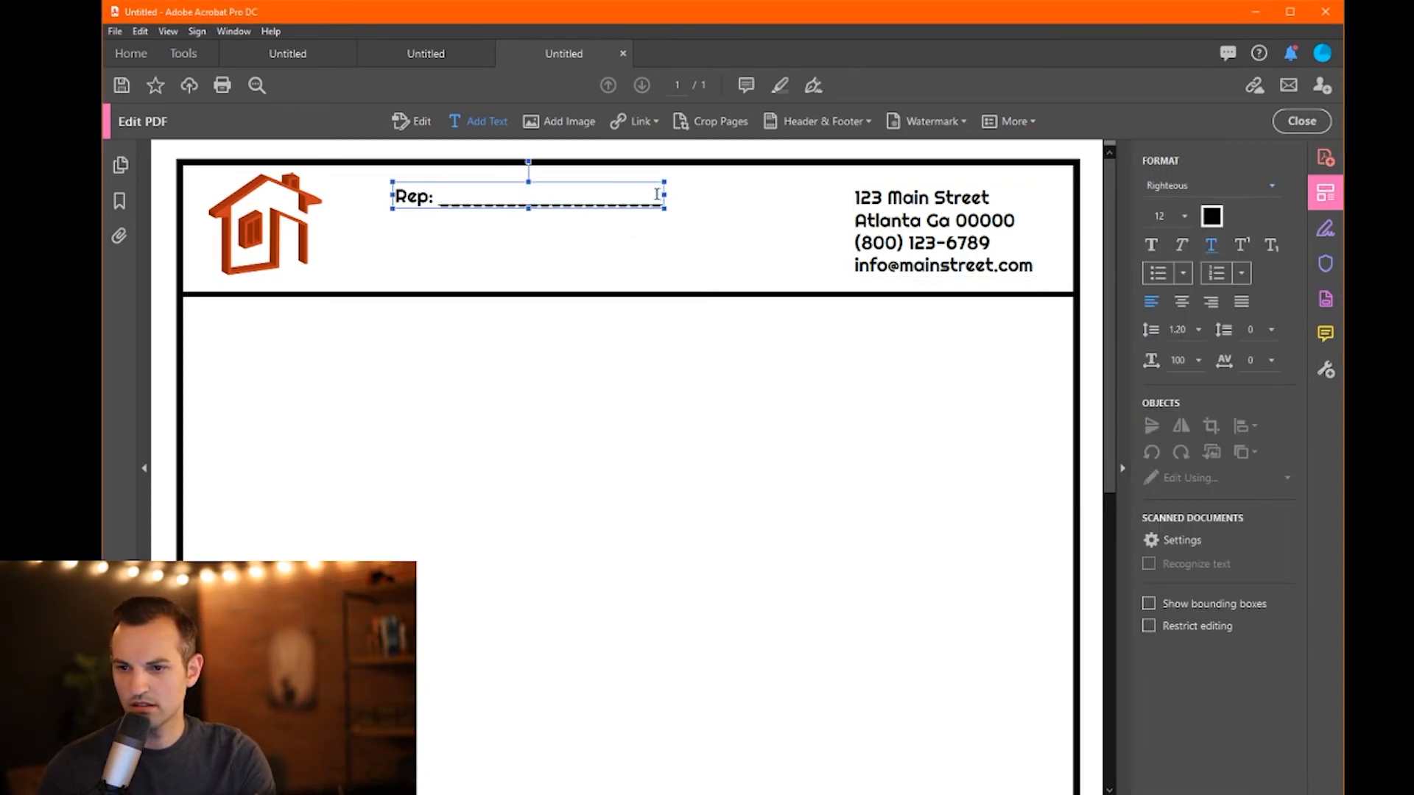
{"action": "left_click_drag", "start_coordinate": [658, 193], "coordinate": [439, 201]}
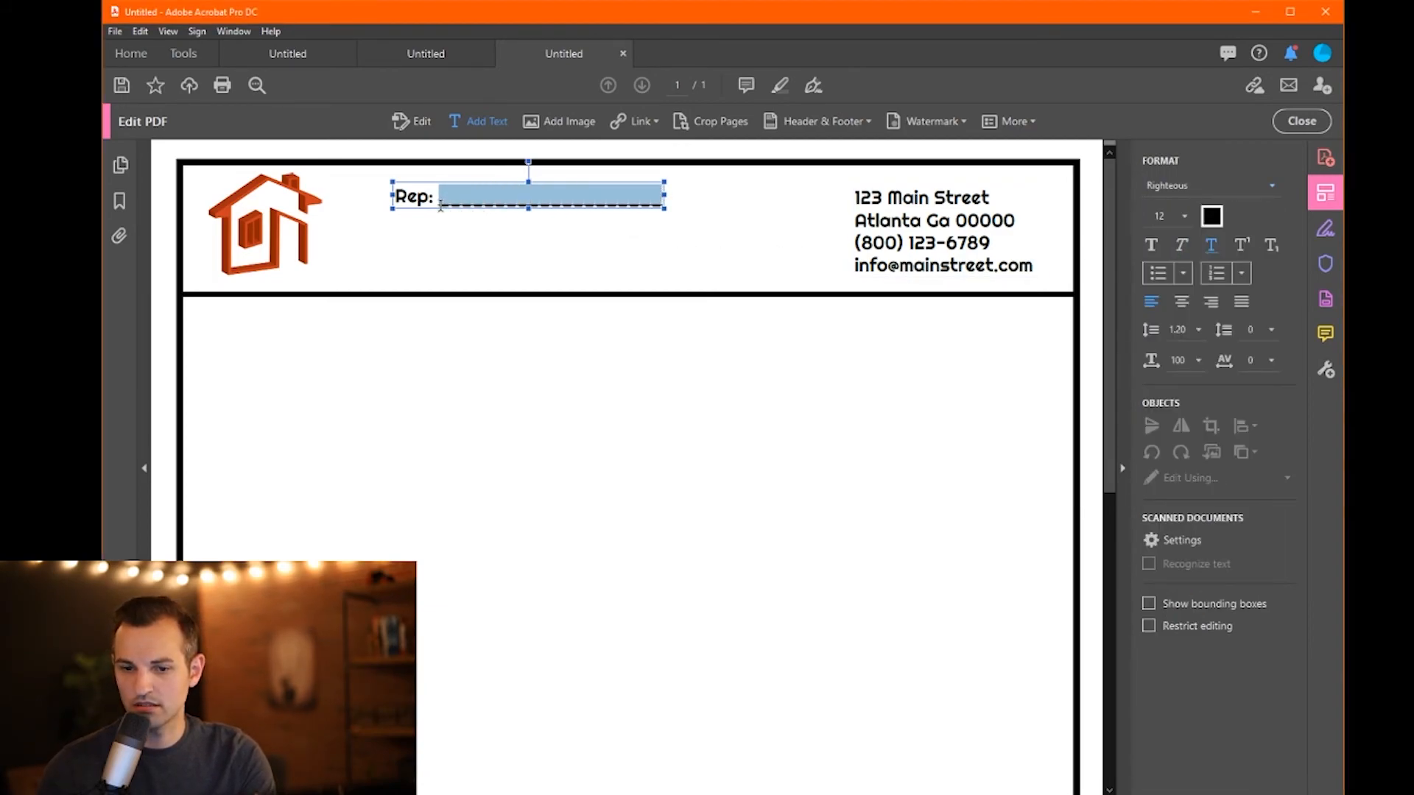
{"action": "key", "text": "BackSpace"}
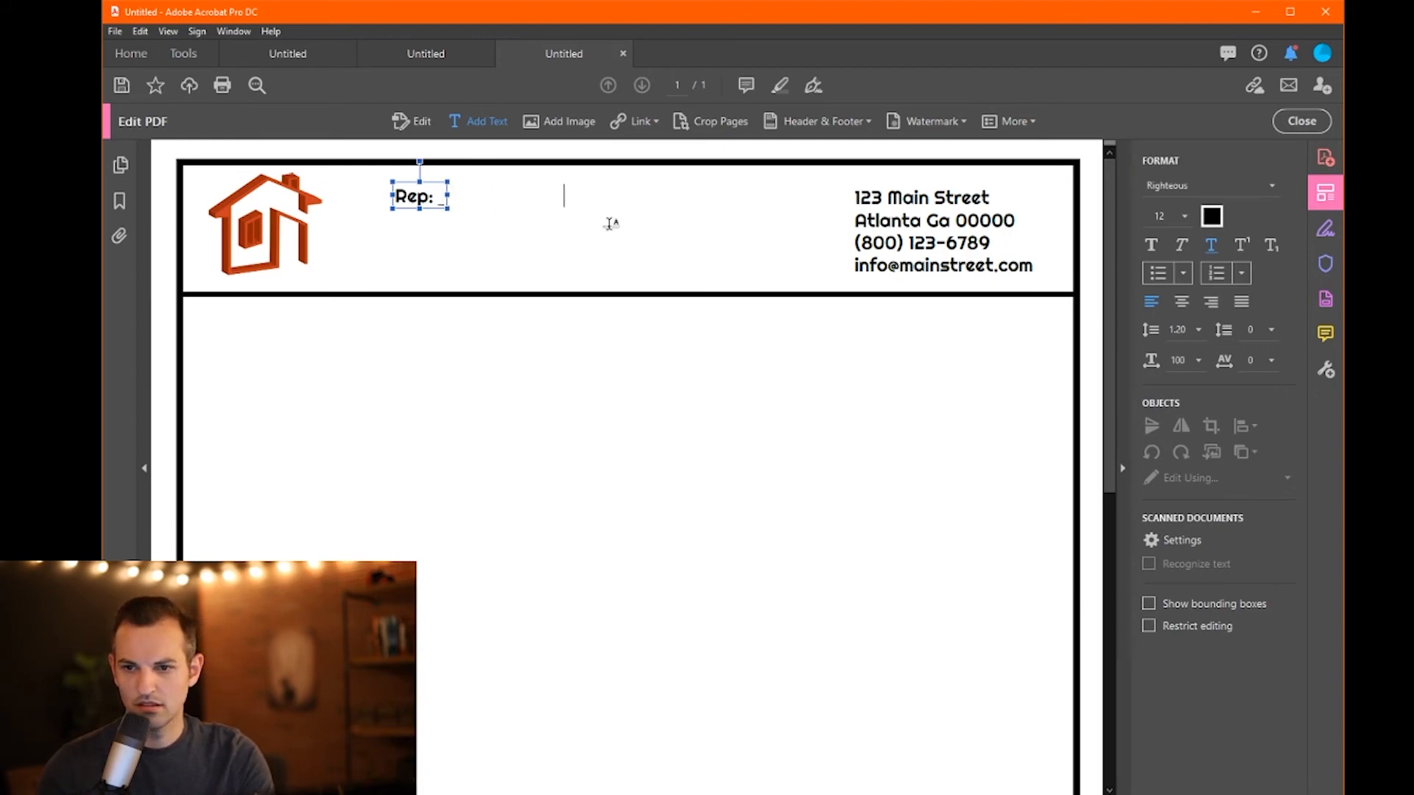
- Widen the Rep: text box to the right and delete the leftover blanks after Rep:
{"action": "left_click_drag", "start_coordinate": [446, 194], "coordinate": [726, 197]}
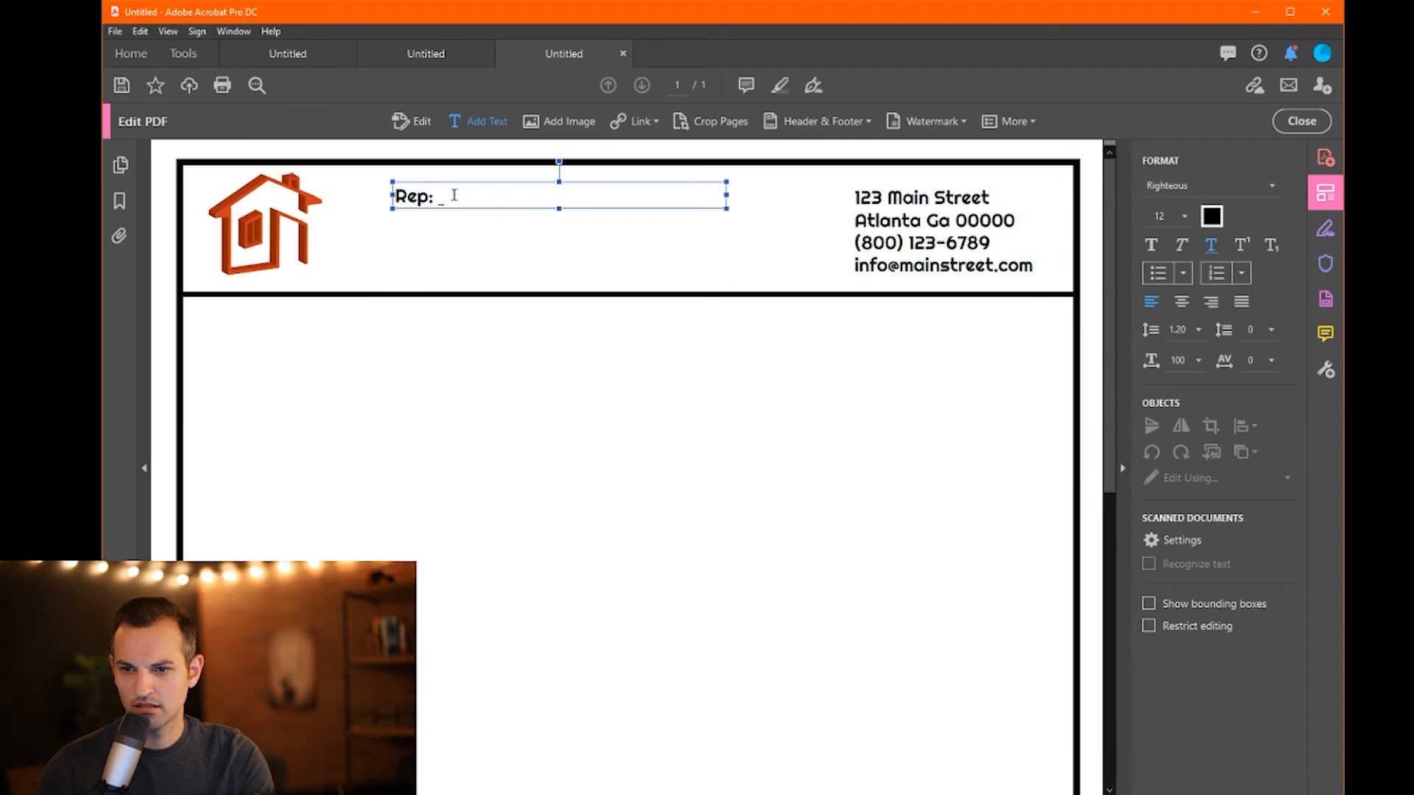
{"action": "left_click_drag", "start_coordinate": [441, 198], "coordinate": [706, 213]}
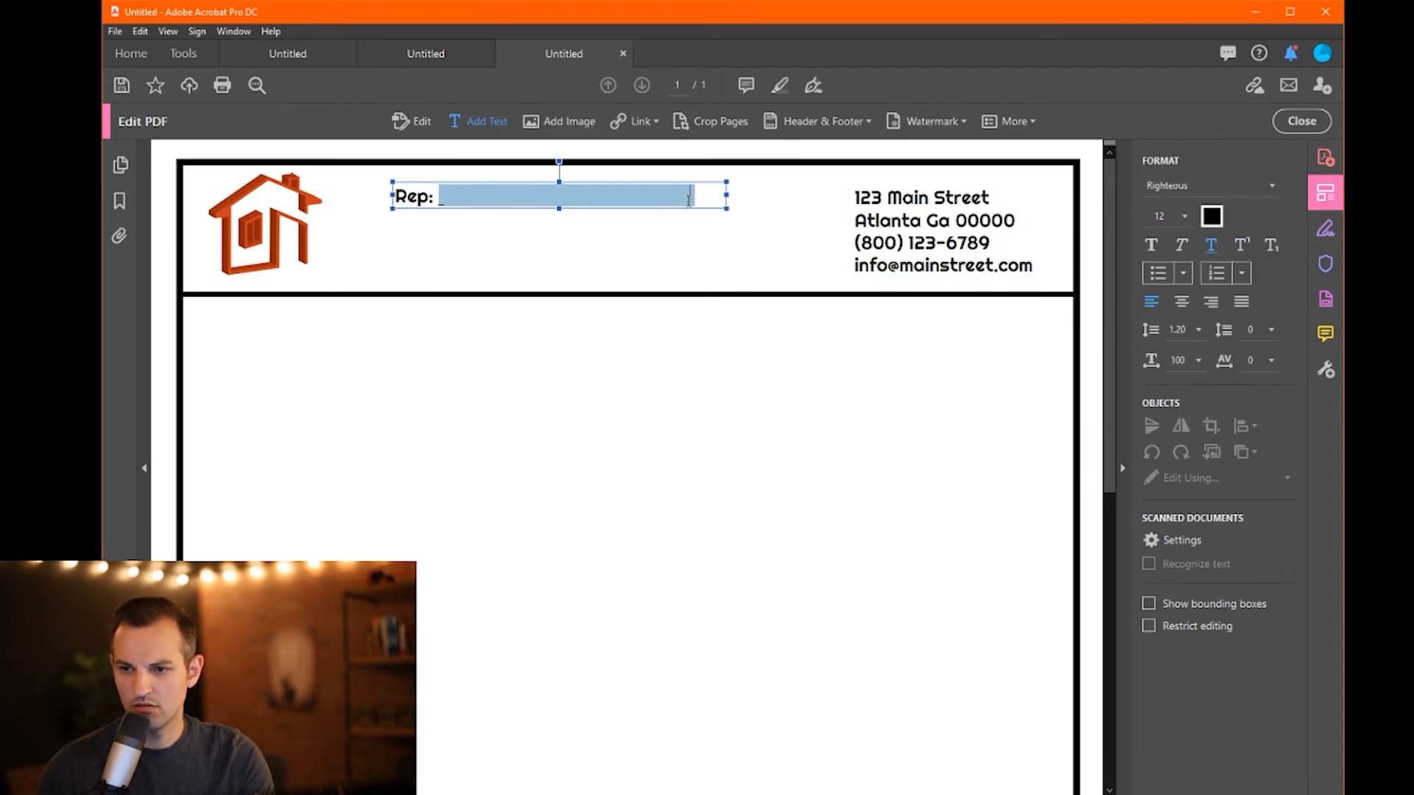
{"action": "left_click", "coordinate": [693, 198]}
{"action": "left_click_drag", "start_coordinate": [694, 199], "coordinate": [441, 198]}
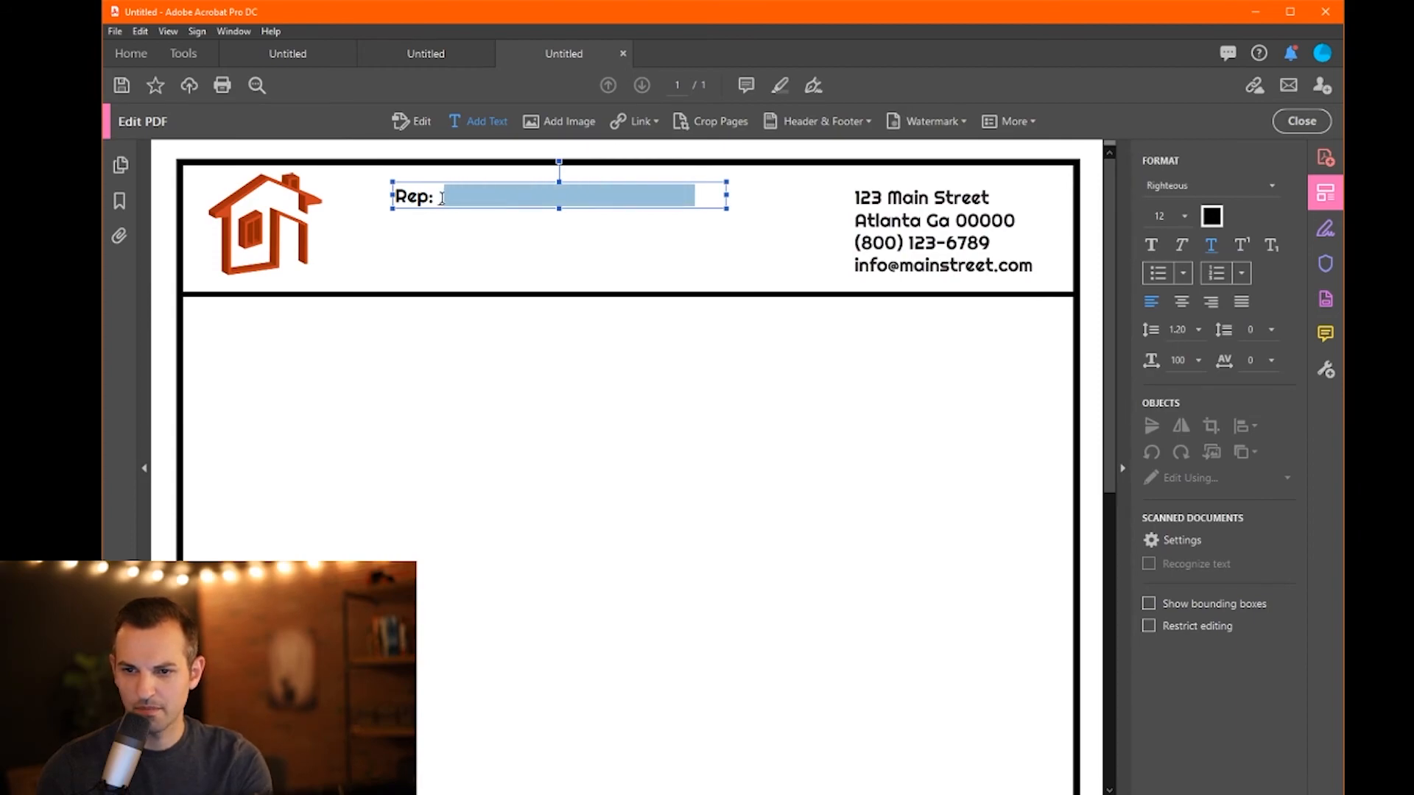
{"action": "key", "text": "BackSpace"}
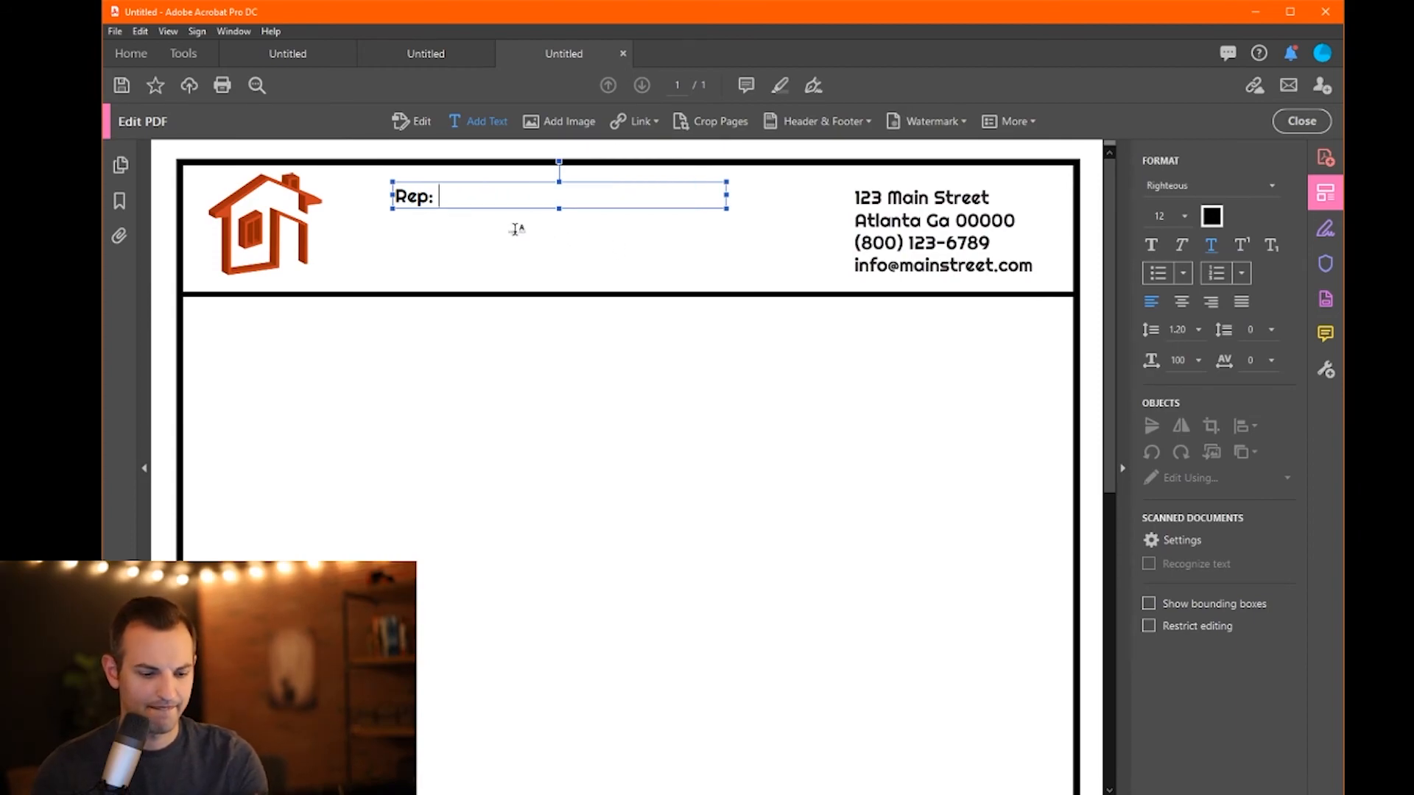
- Type a new run of 25 underscores after Rep: and set it to Minion Pro
{"action": "type", "text": "_________________________"}
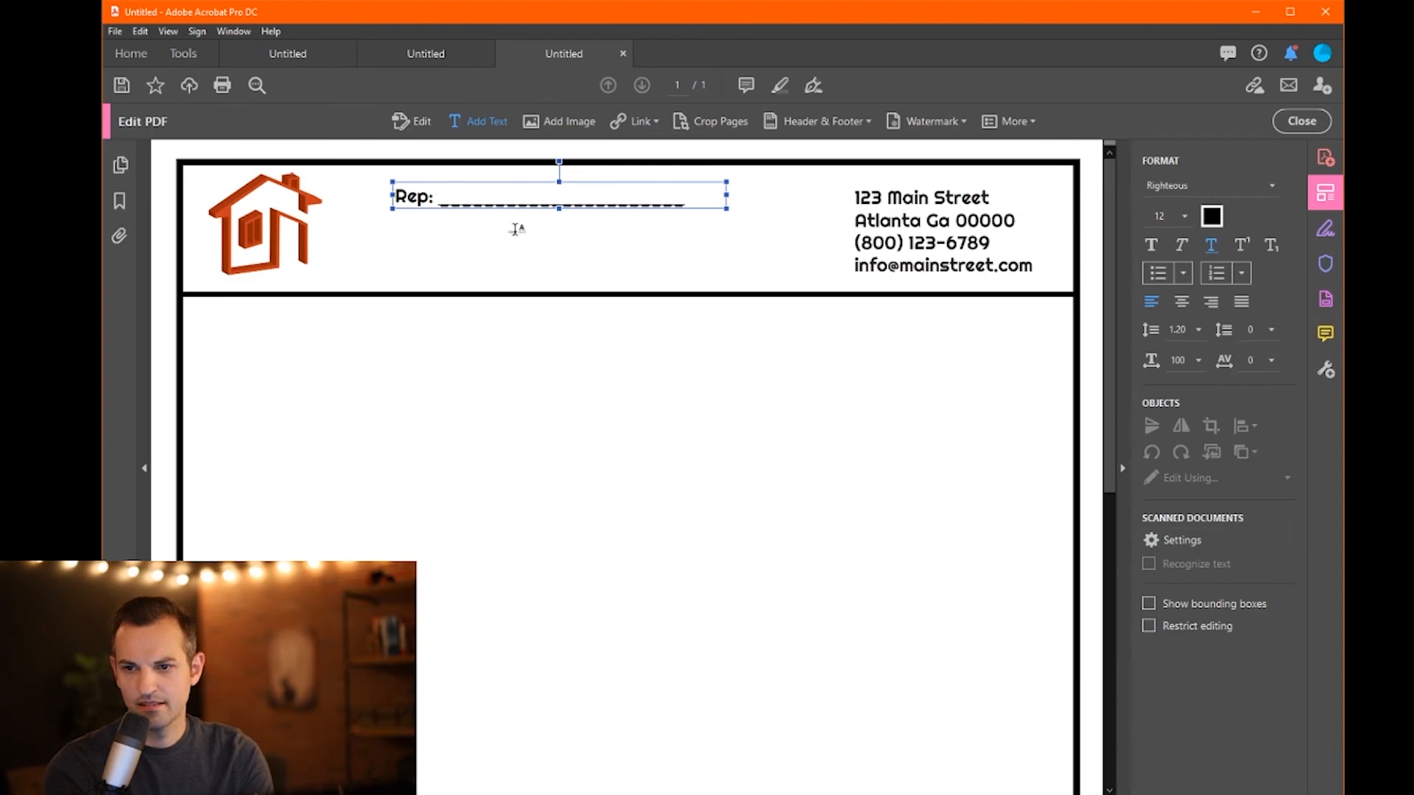
{"action": "left_click_drag", "start_coordinate": [682, 199], "coordinate": [440, 198]}
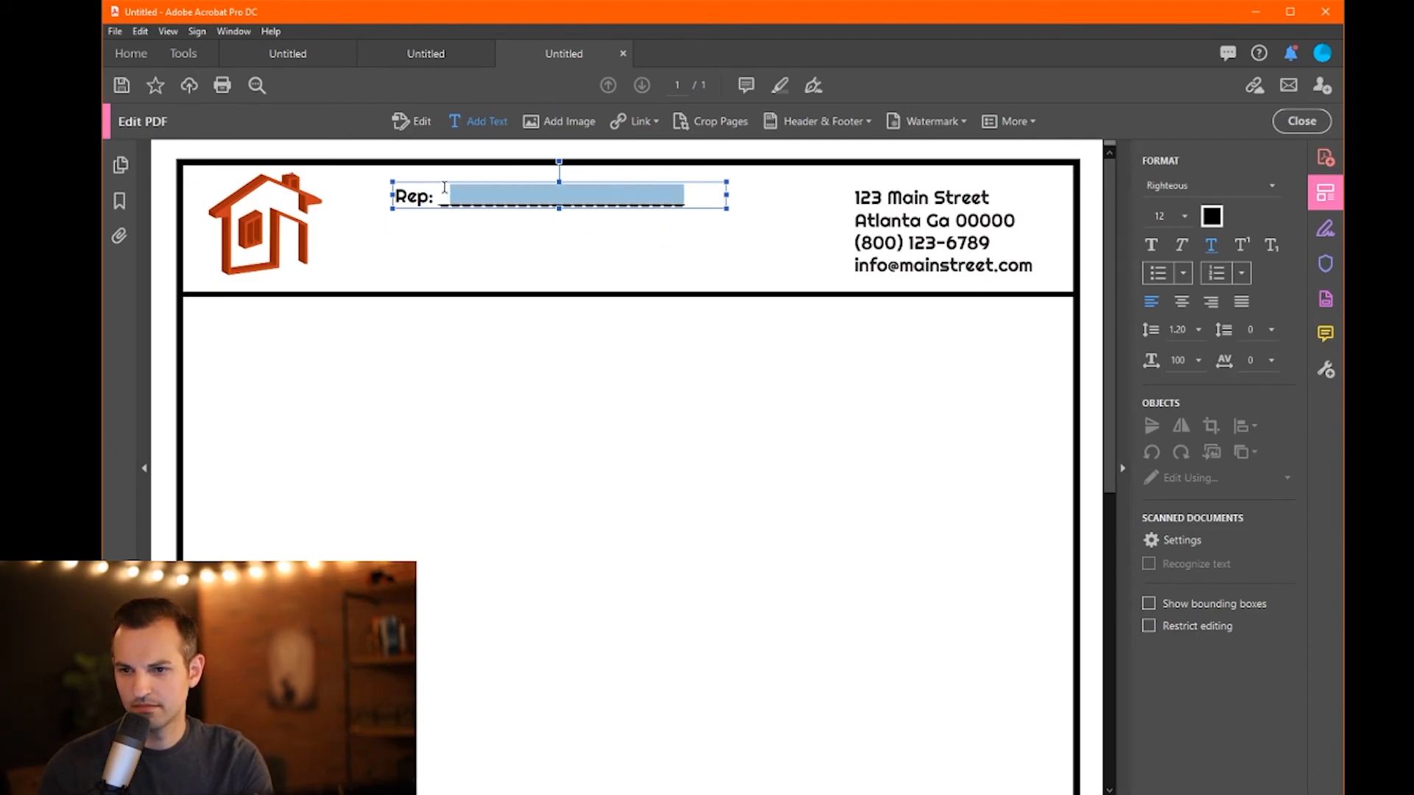
{"action": "left_click", "coordinate": [1227, 193]}
{"action": "left_click", "coordinate": [1176, 376]}
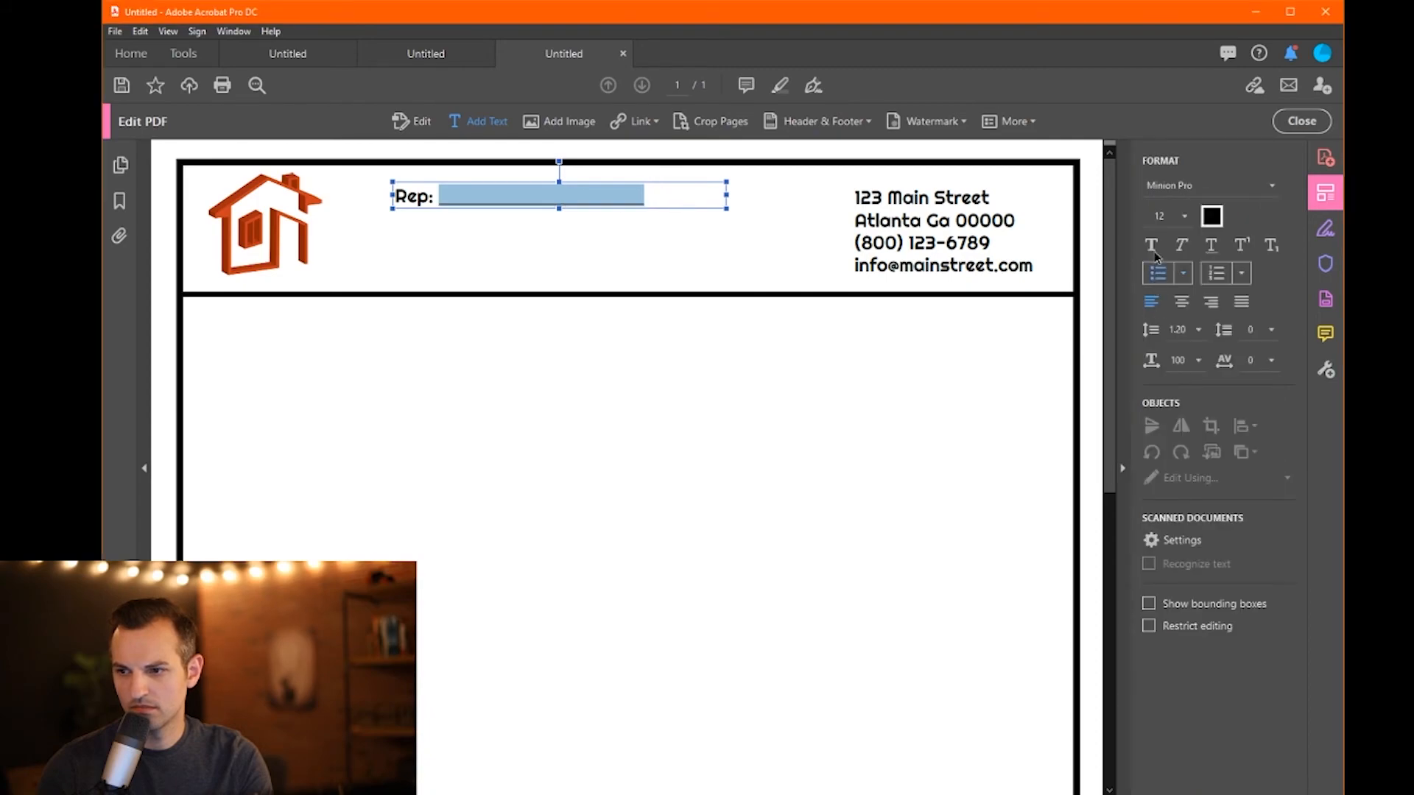
{"action": "left_click", "coordinate": [666, 197]}
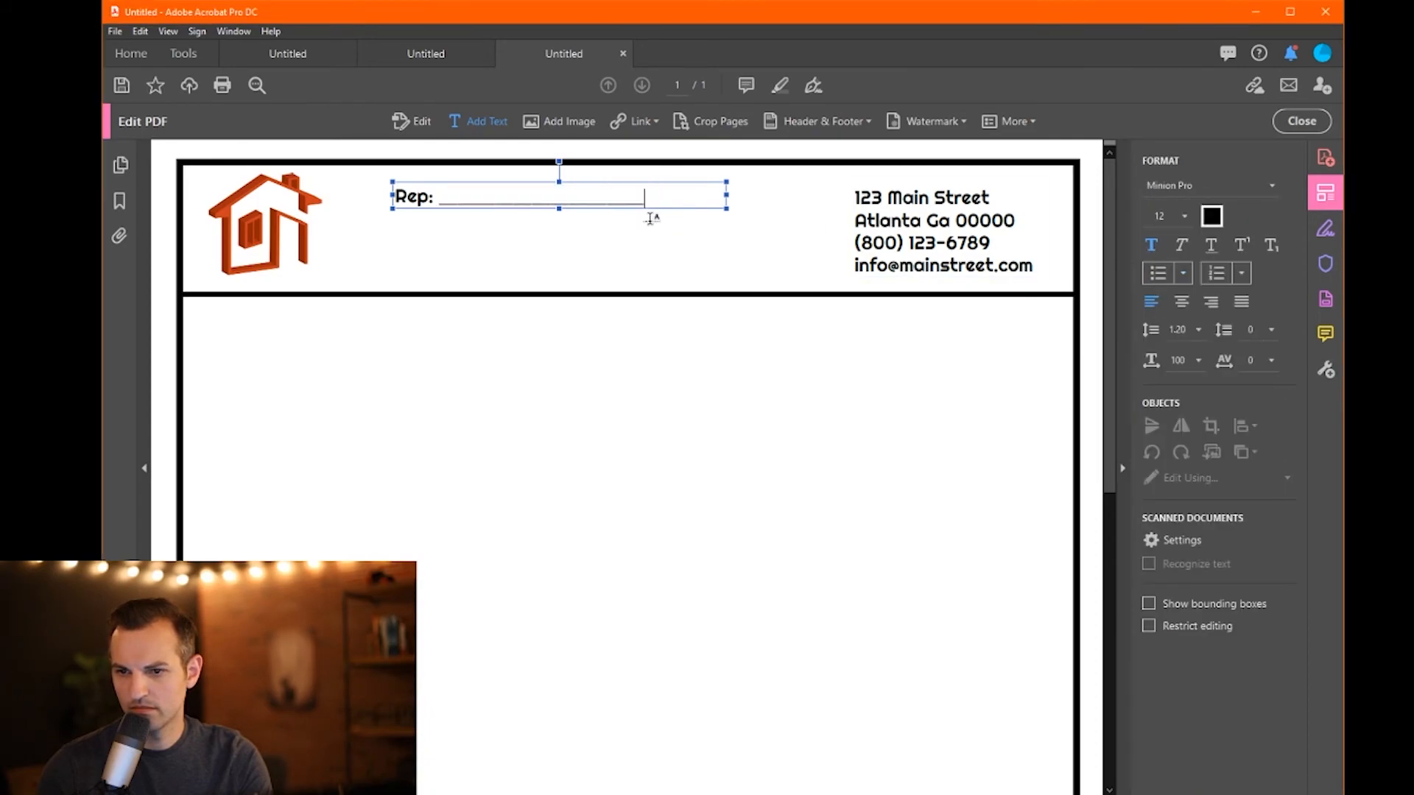
- Add a second line below Rep: reading 'Phone:__________'
{"action": "key", "text": "Return"}
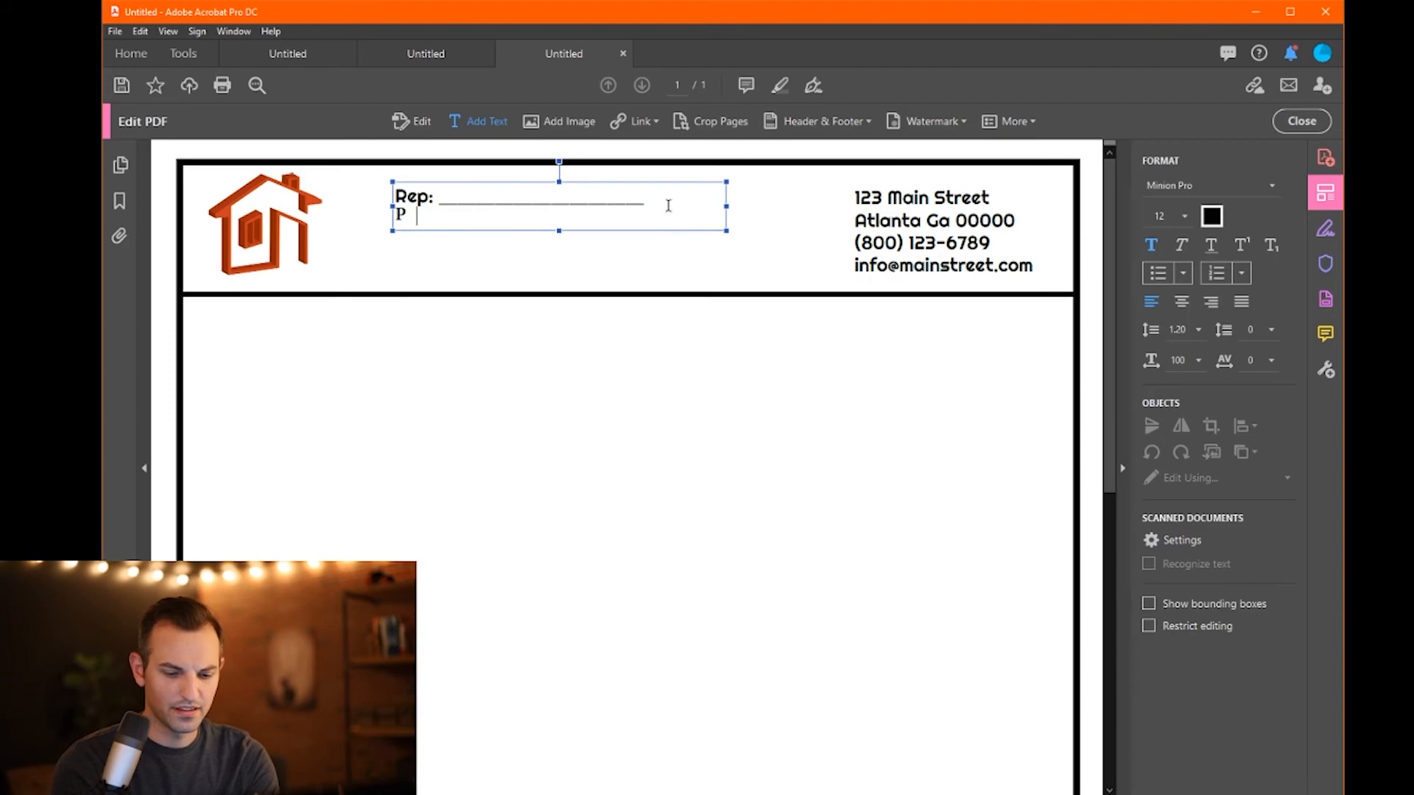
{"action": "type", "text": "Co"}
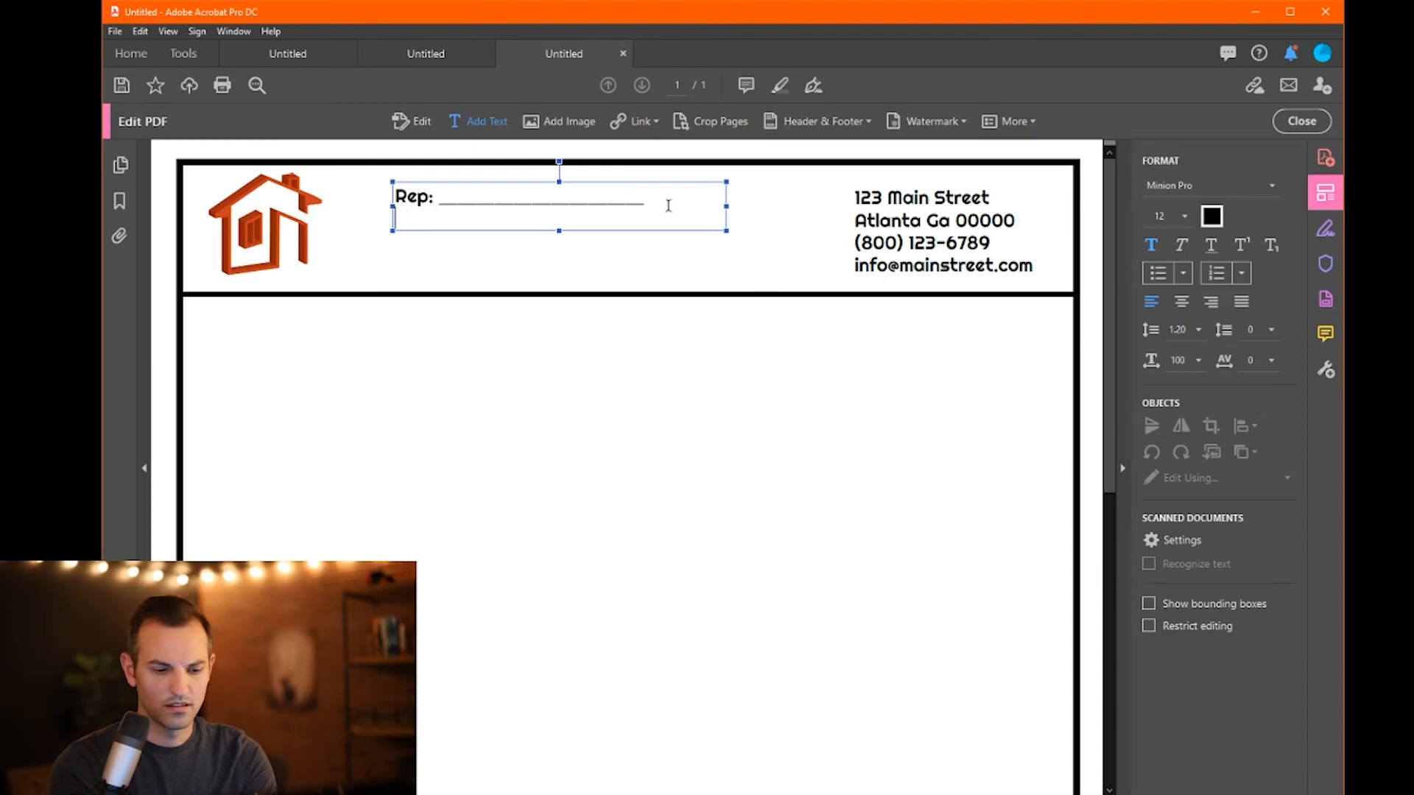
{"action": "left_click_drag", "start_coordinate": [416, 221], "coordinate": [377, 222]}
{"action": "key", "text": "BackSpace"}
{"action": "type", "text": "Ph"}
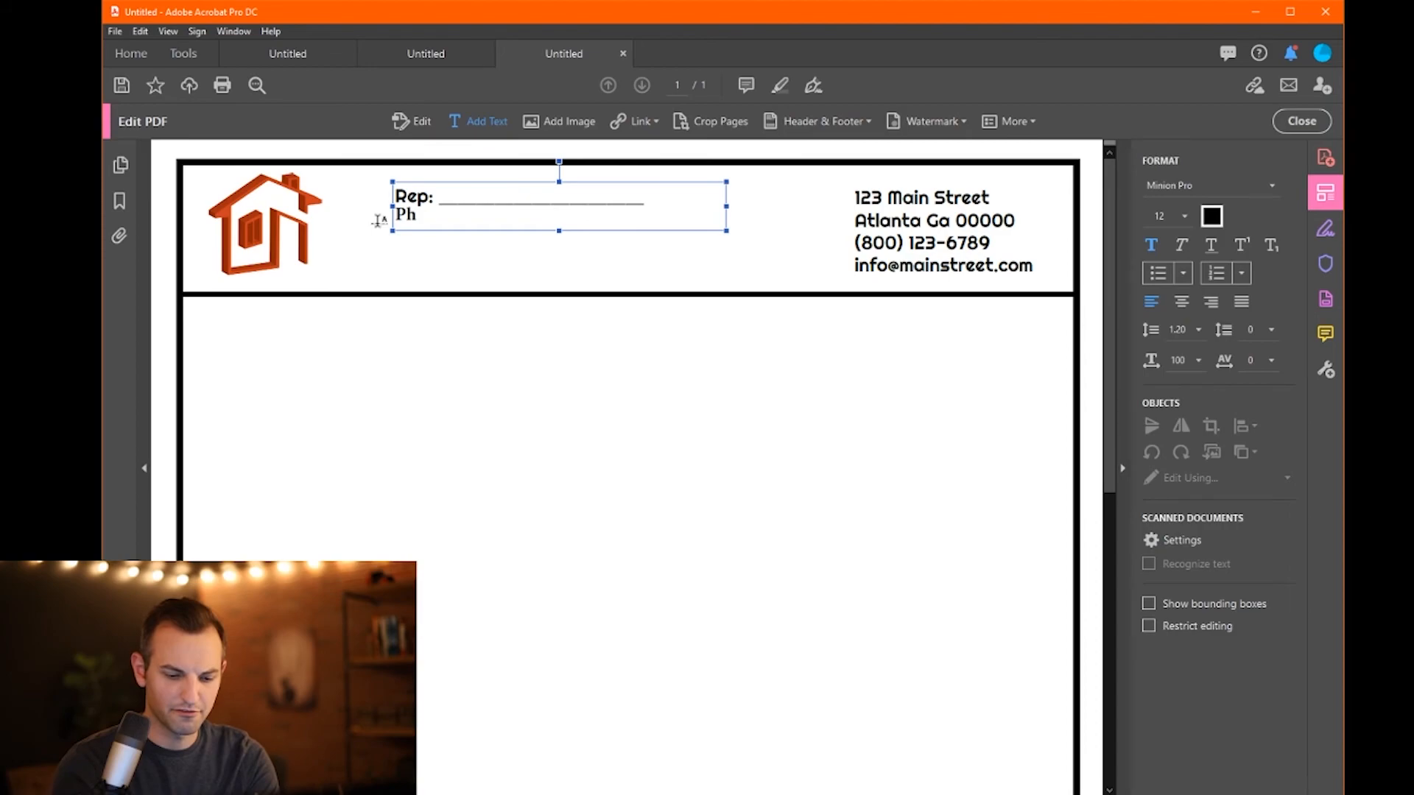
{"action": "type", "text": "one:"}
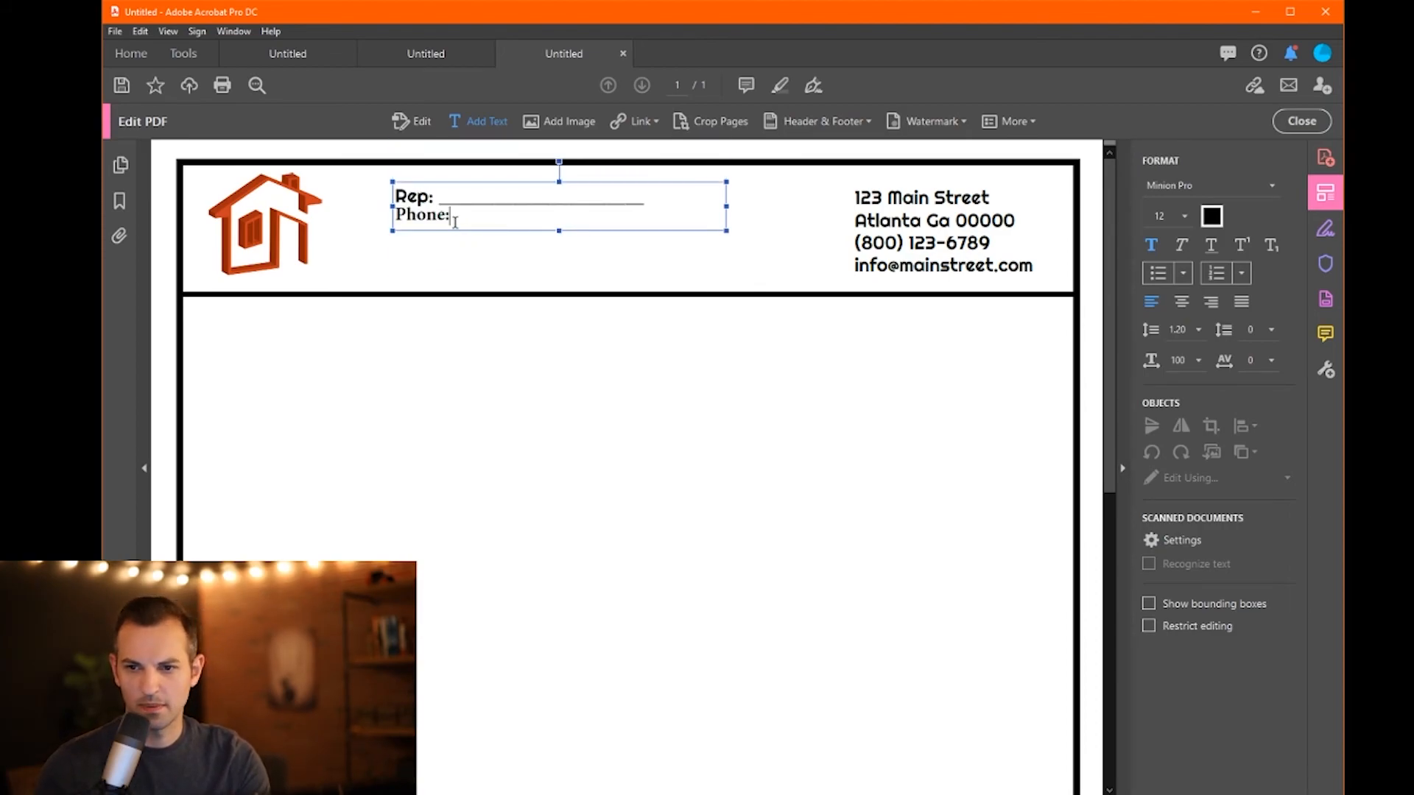
{"action": "type", "text": "______________________"}
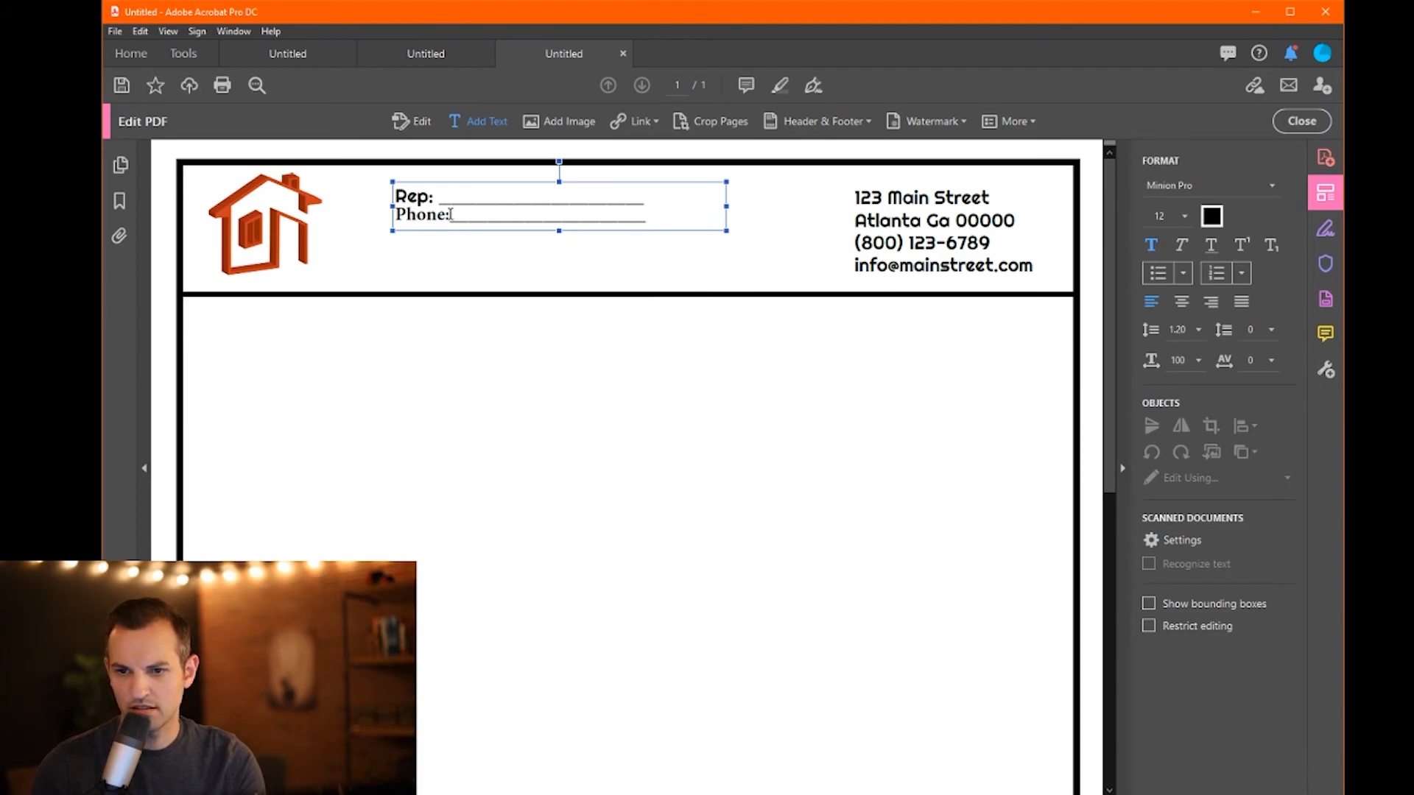
- Set the Phone: label to Righteous with bold turned off
{"action": "left_click_drag", "start_coordinate": [450, 214], "coordinate": [372, 216]}
{"action": "left_click", "coordinate": [1200, 190]}
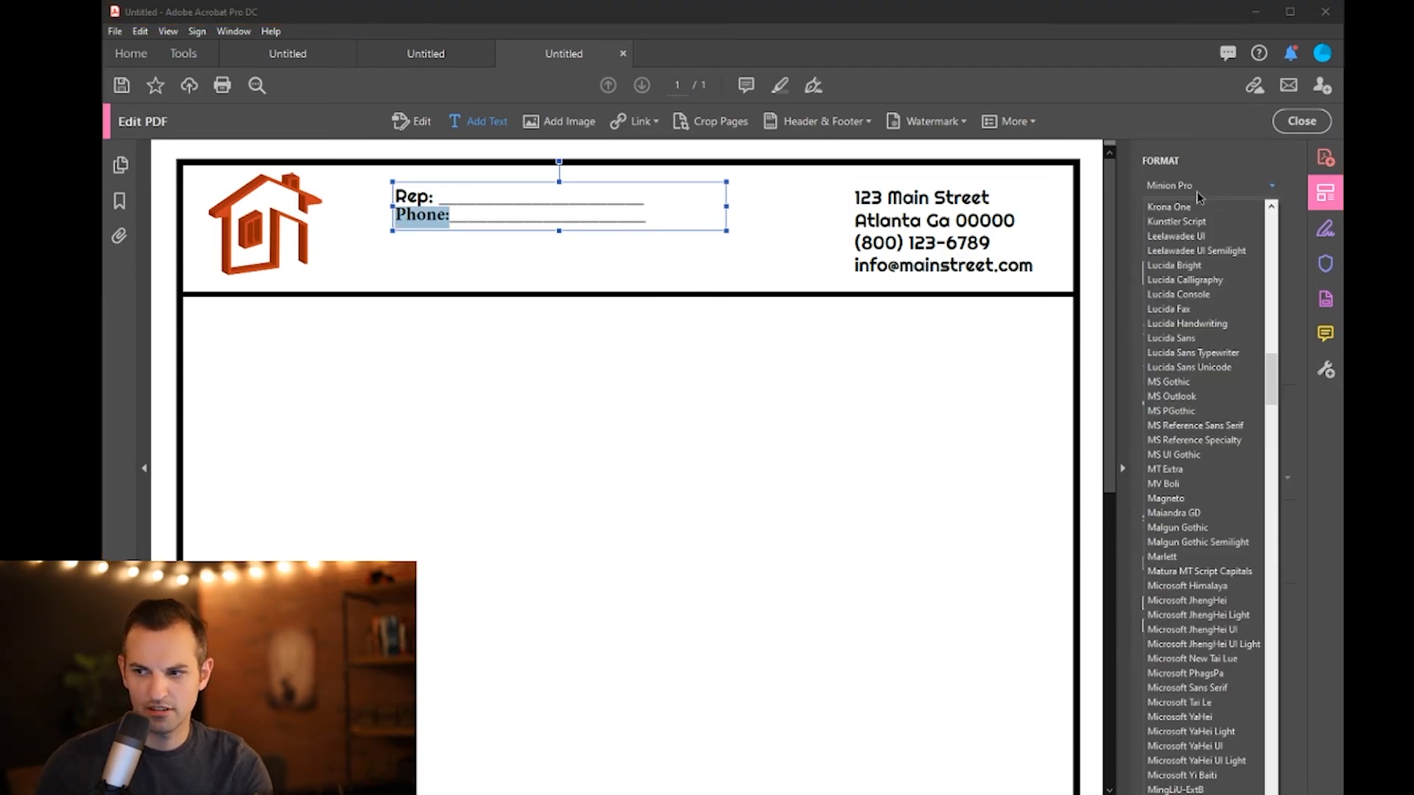
{"action": "type", "text": "ri"}
{"action": "key", "text": "Return"}
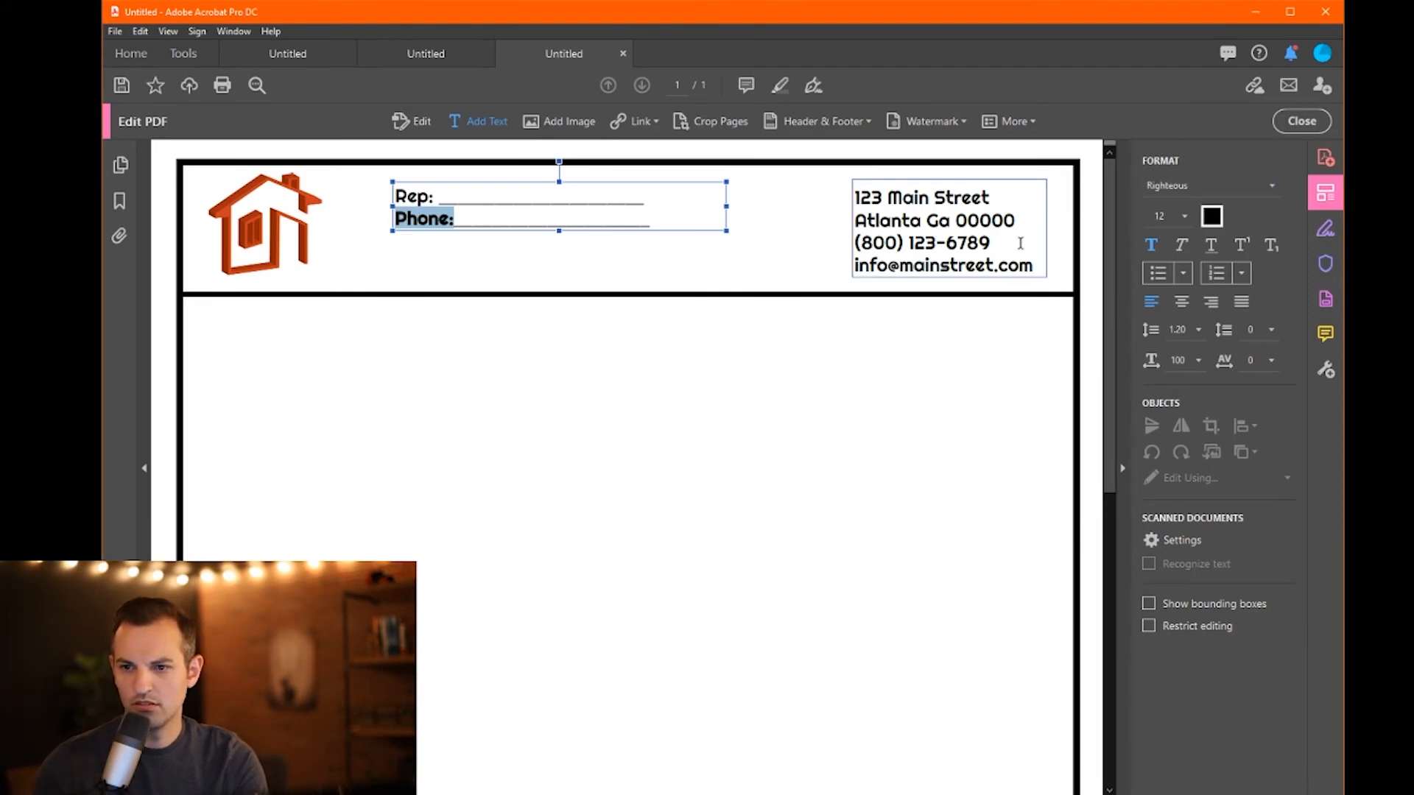
{"action": "left_click", "coordinate": [681, 209]}
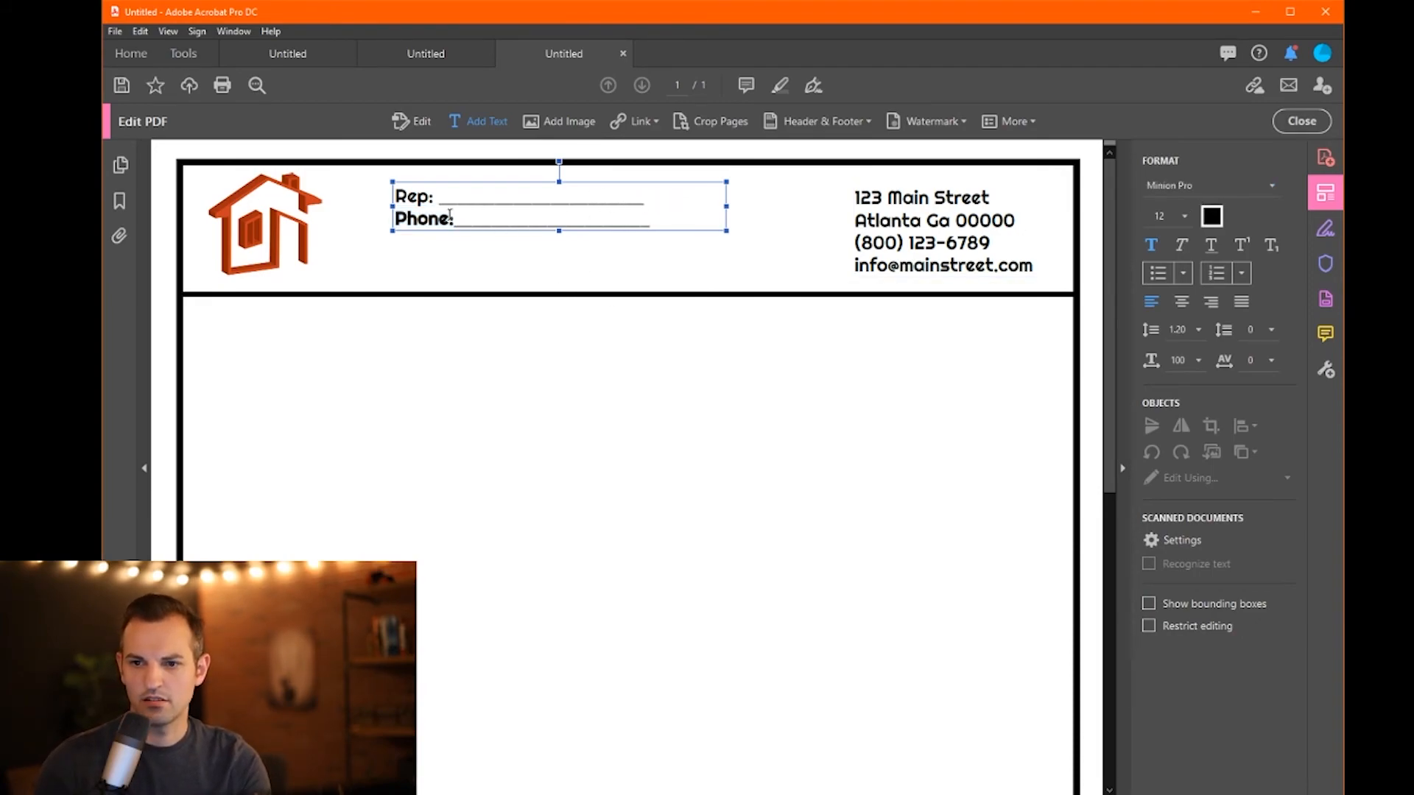
{"action": "left_click_drag", "start_coordinate": [395, 218], "coordinate": [454, 219]}
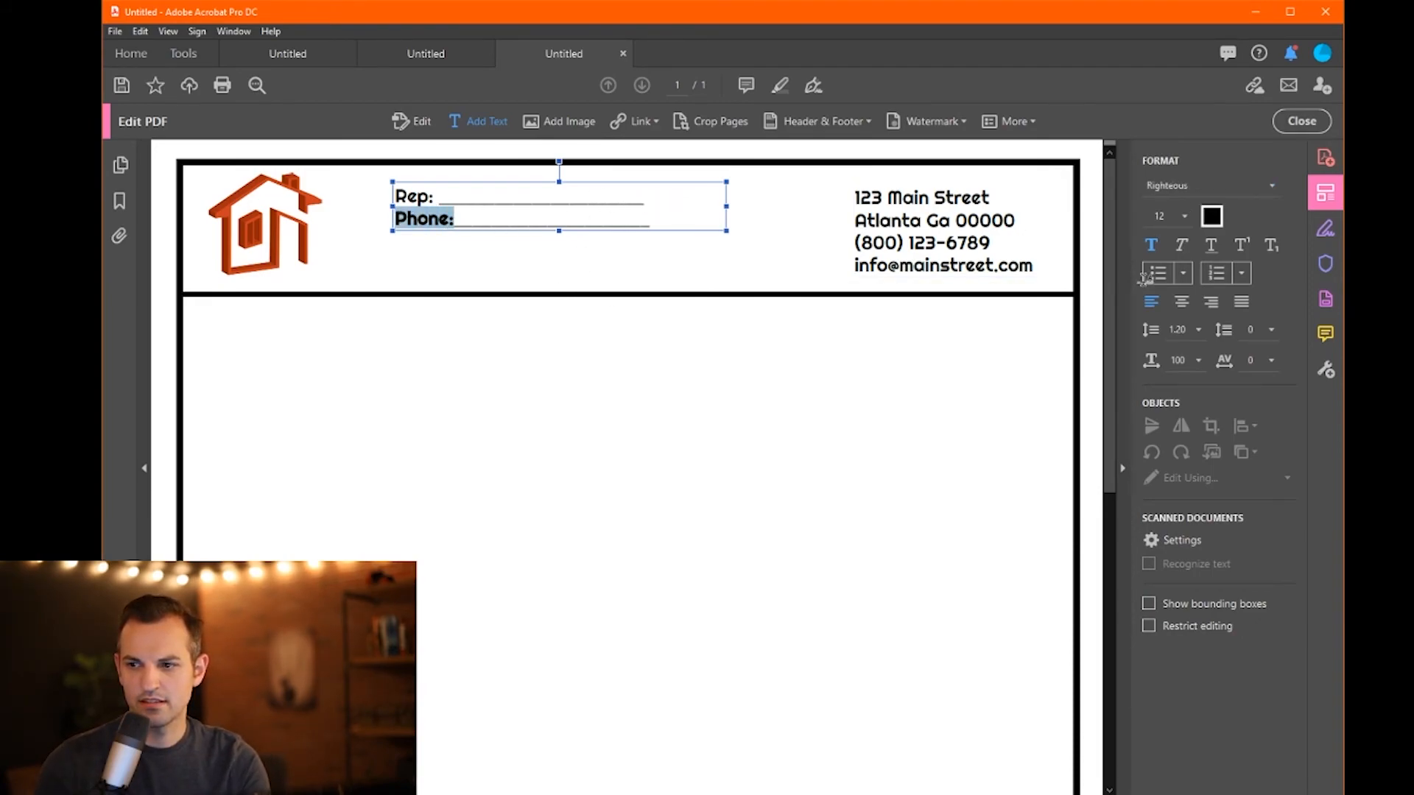
{"action": "left_click", "coordinate": [1153, 246]}
{"action": "left_click", "coordinate": [731, 271]}
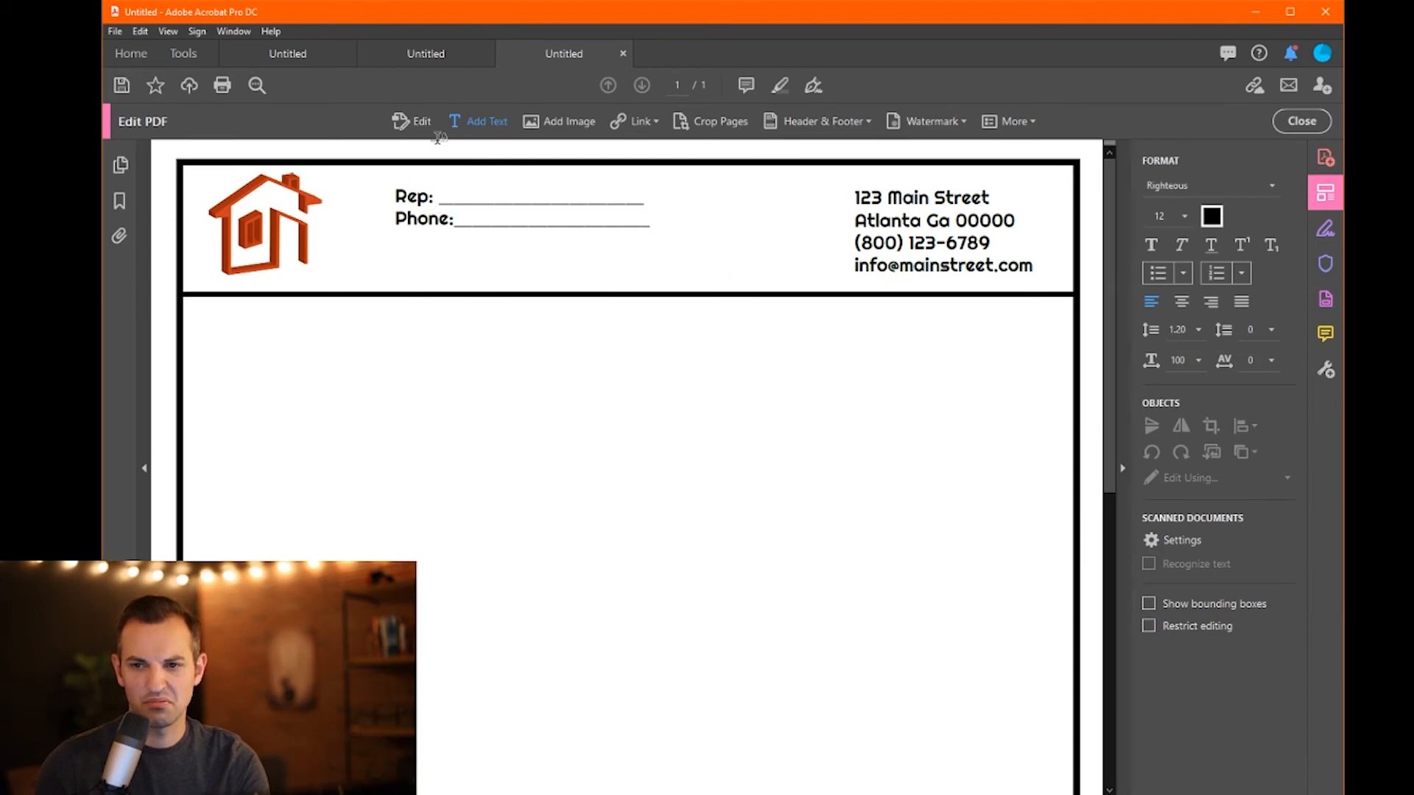
- Select both the Rep and Phone lines and set their paragraph spacing to 10
{"action": "left_click", "coordinate": [415, 215]}
{"action": "left_click", "coordinate": [652, 223]}
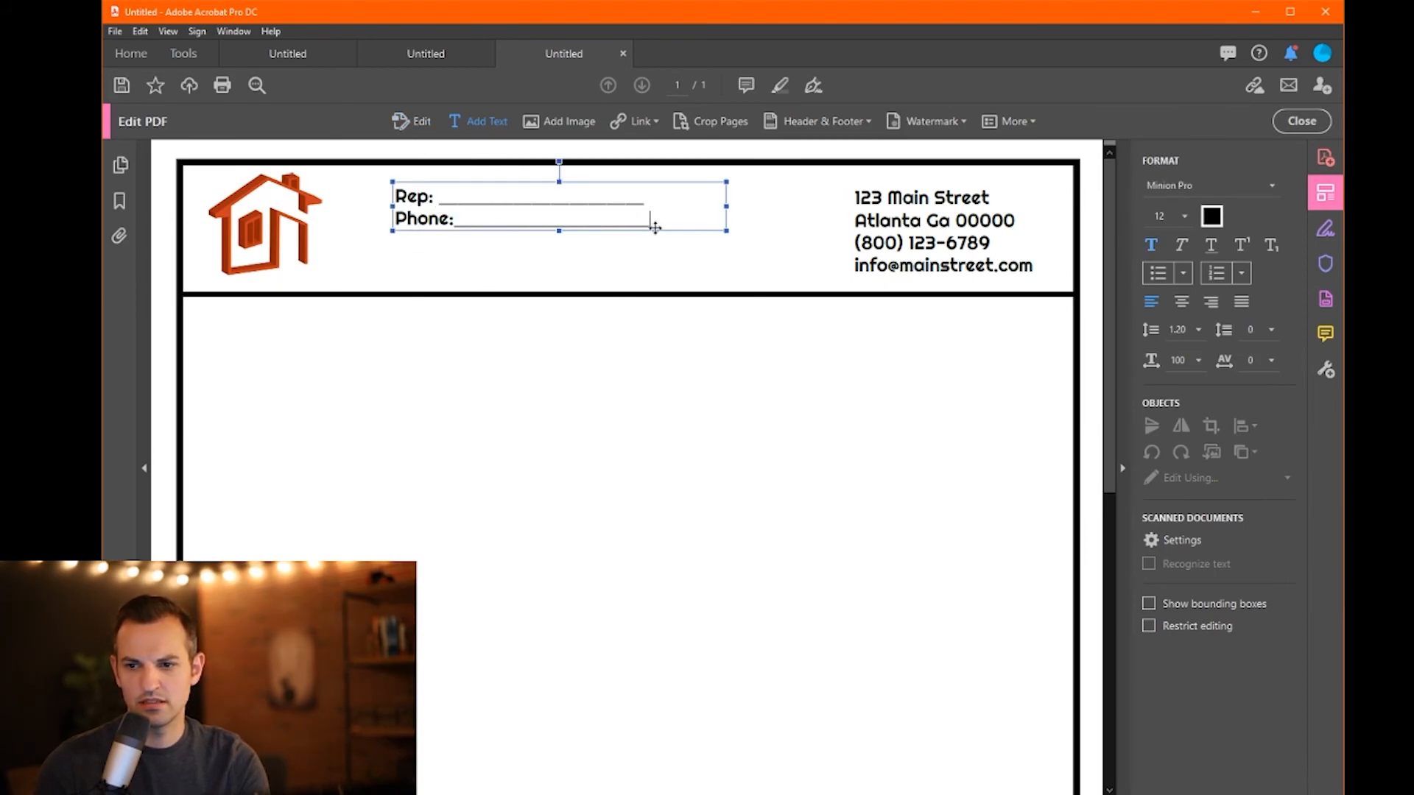
{"action": "left_click_drag", "start_coordinate": [648, 222], "coordinate": [394, 192]}
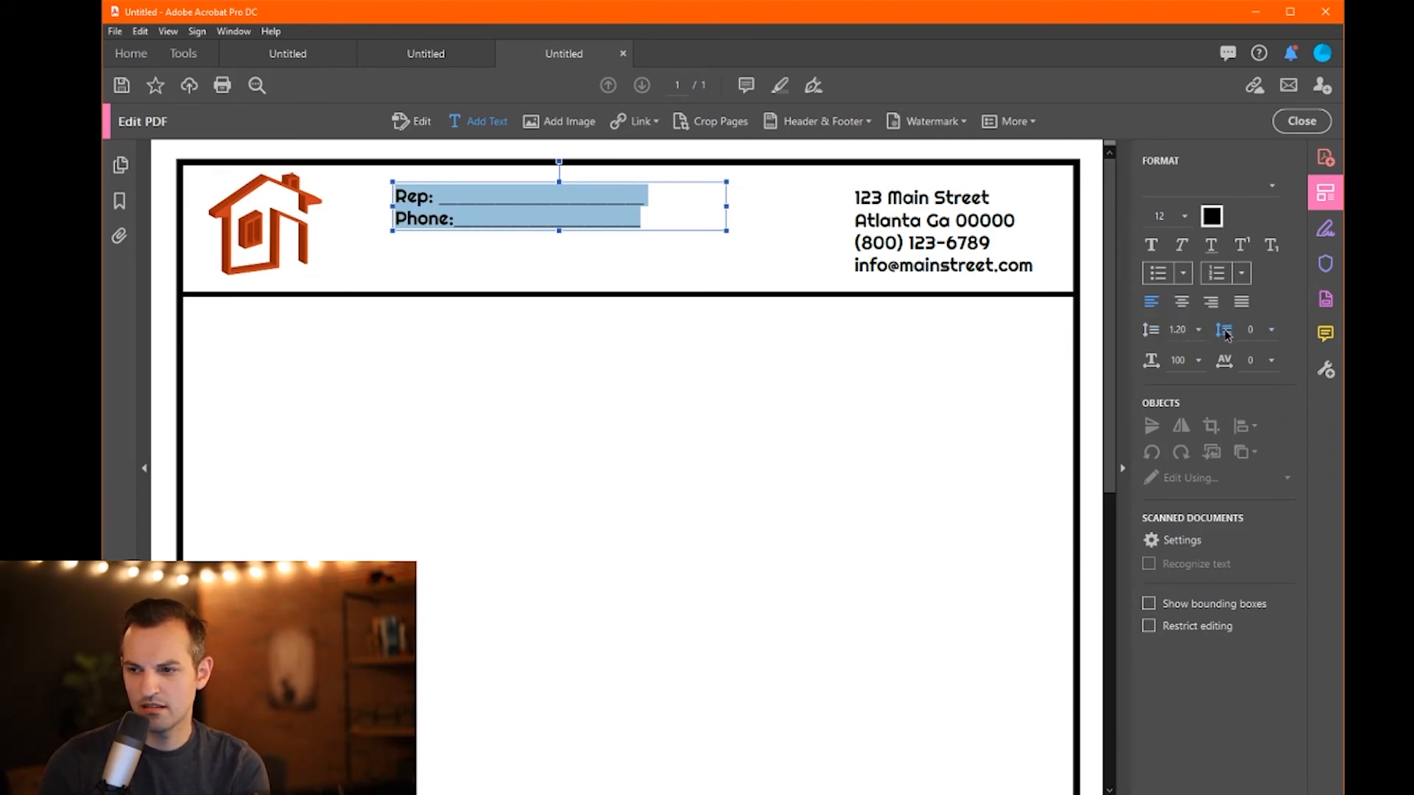
{"action": "left_click", "coordinate": [1271, 331]}
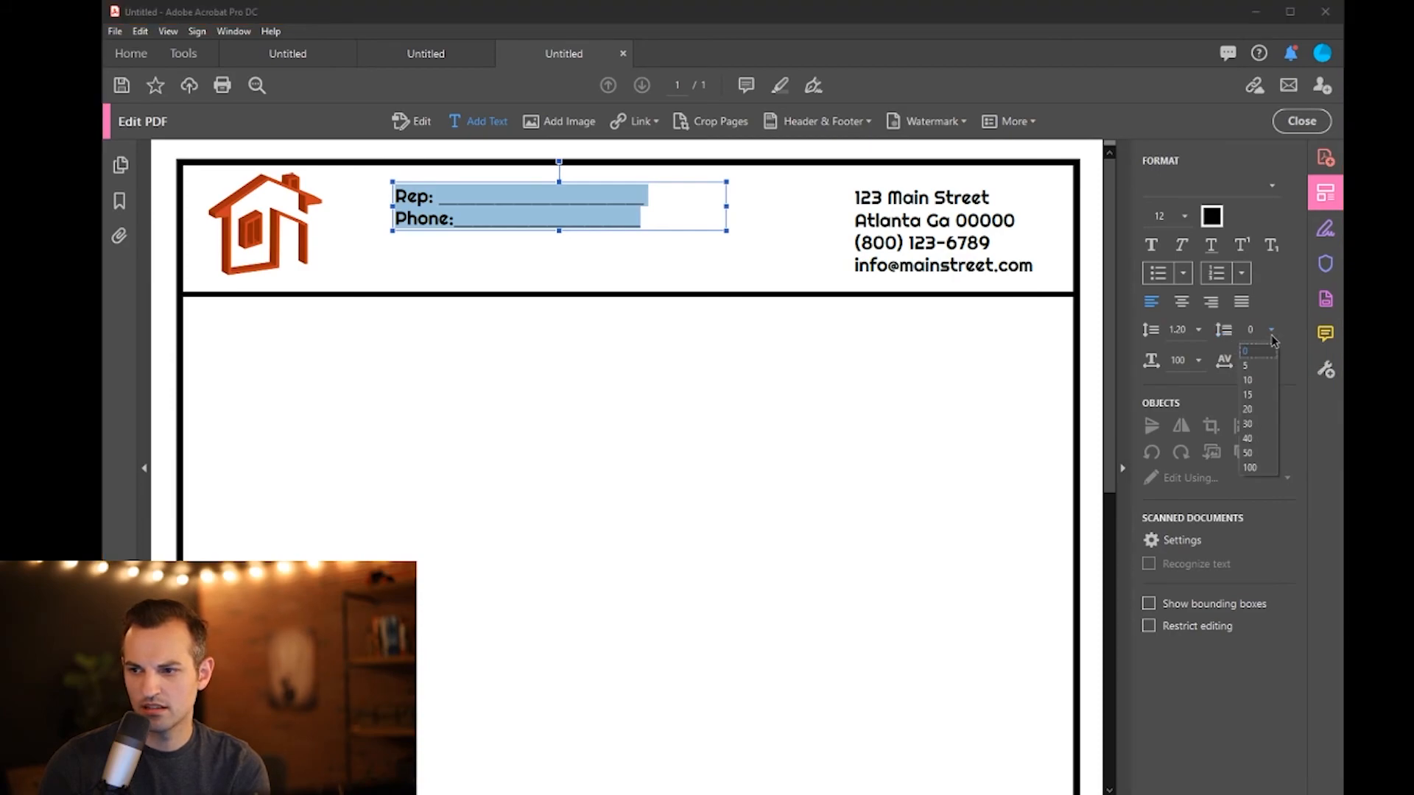
{"action": "left_click", "coordinate": [1258, 367]}
{"action": "left_click", "coordinate": [1271, 330]}
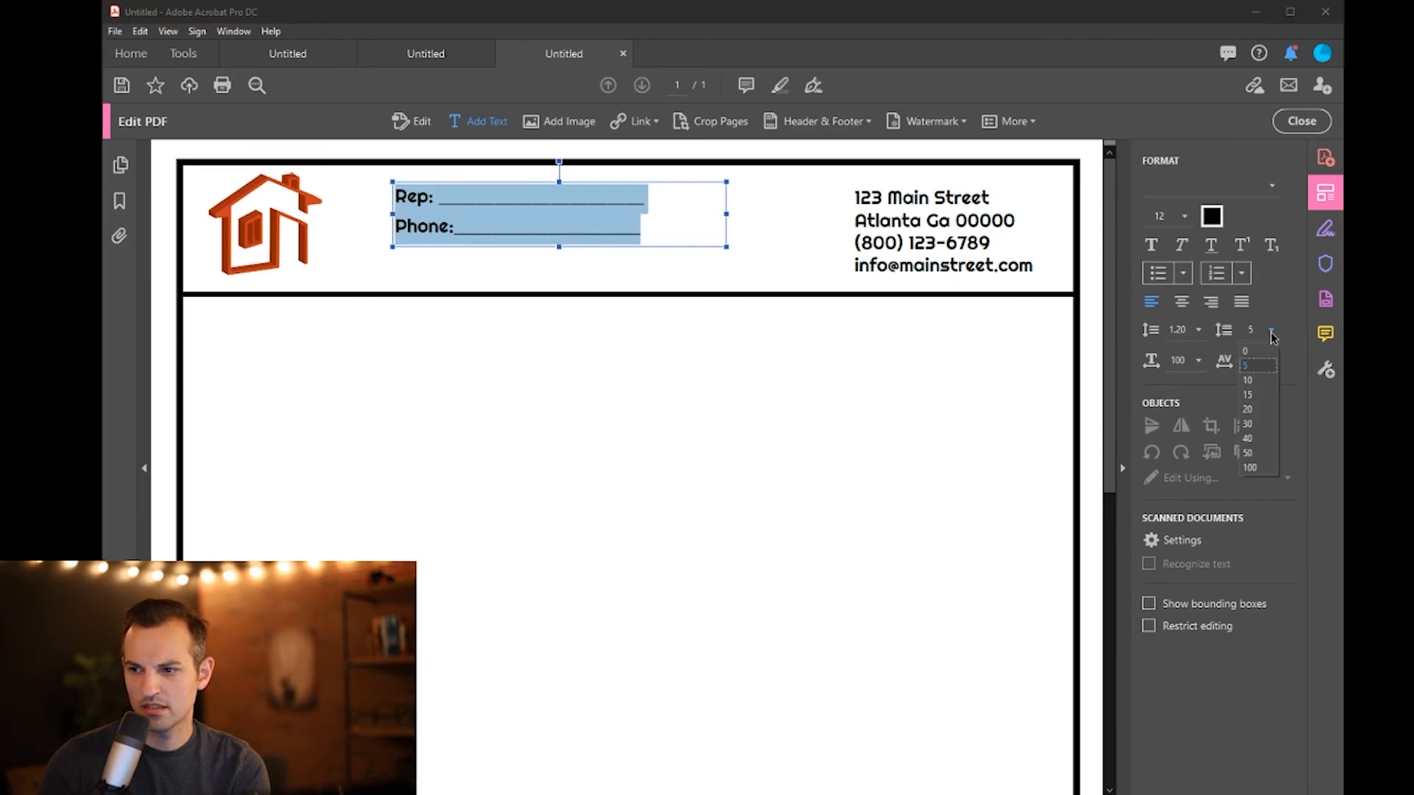
{"action": "left_click", "coordinate": [1264, 380]}
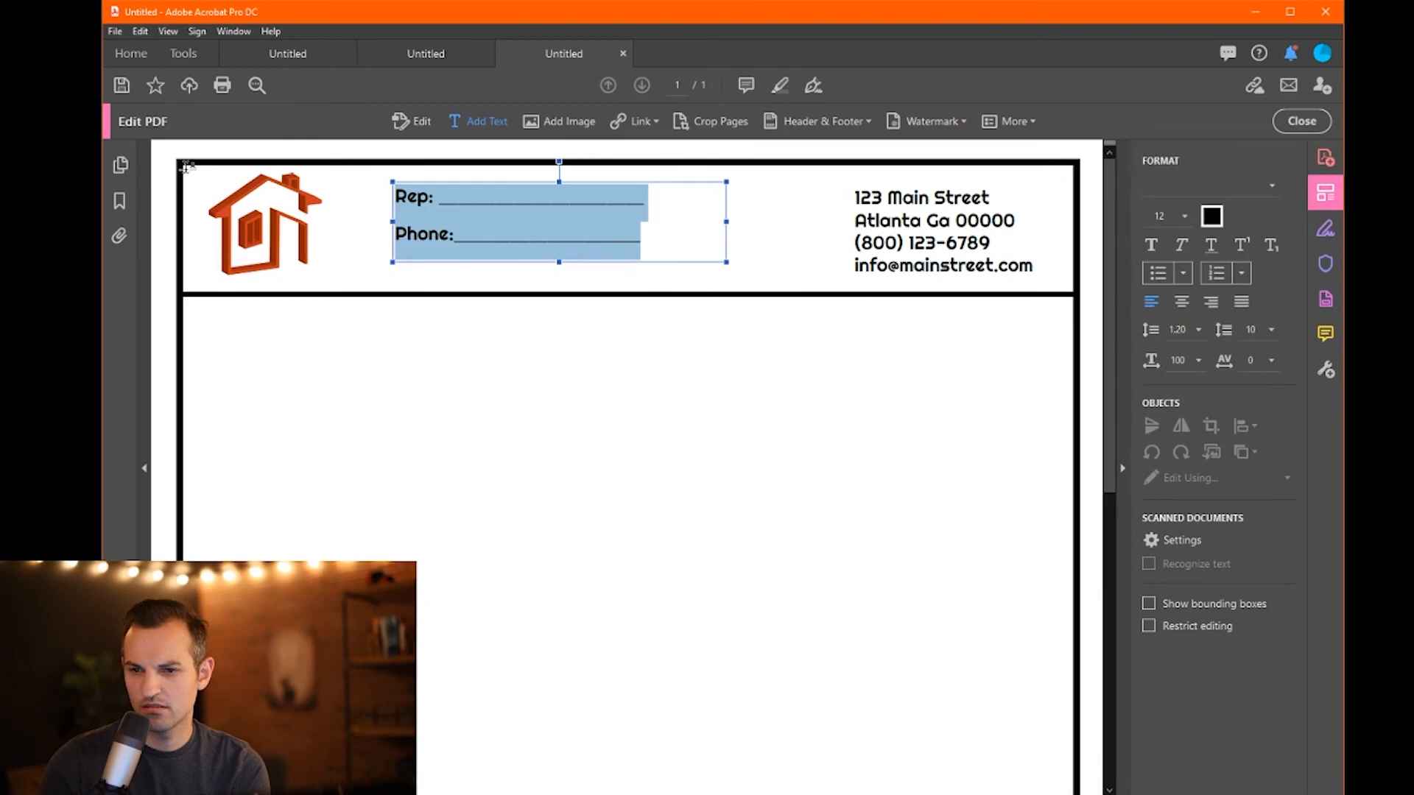
- Shift the Rep/Phone text box right and centre both of its lines
{"action": "left_click", "coordinate": [416, 123]}
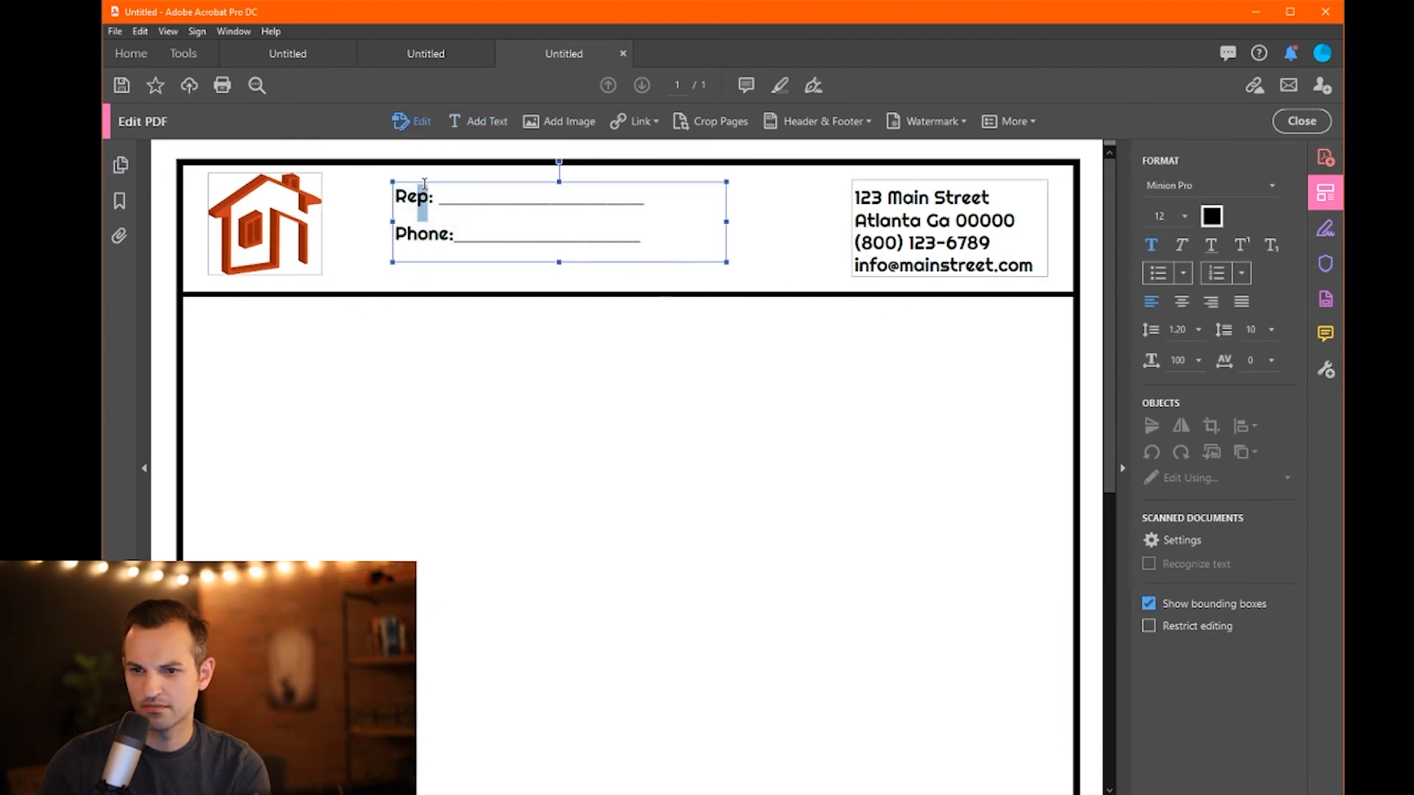
{"action": "left_click_drag", "start_coordinate": [424, 184], "coordinate": [468, 191]}
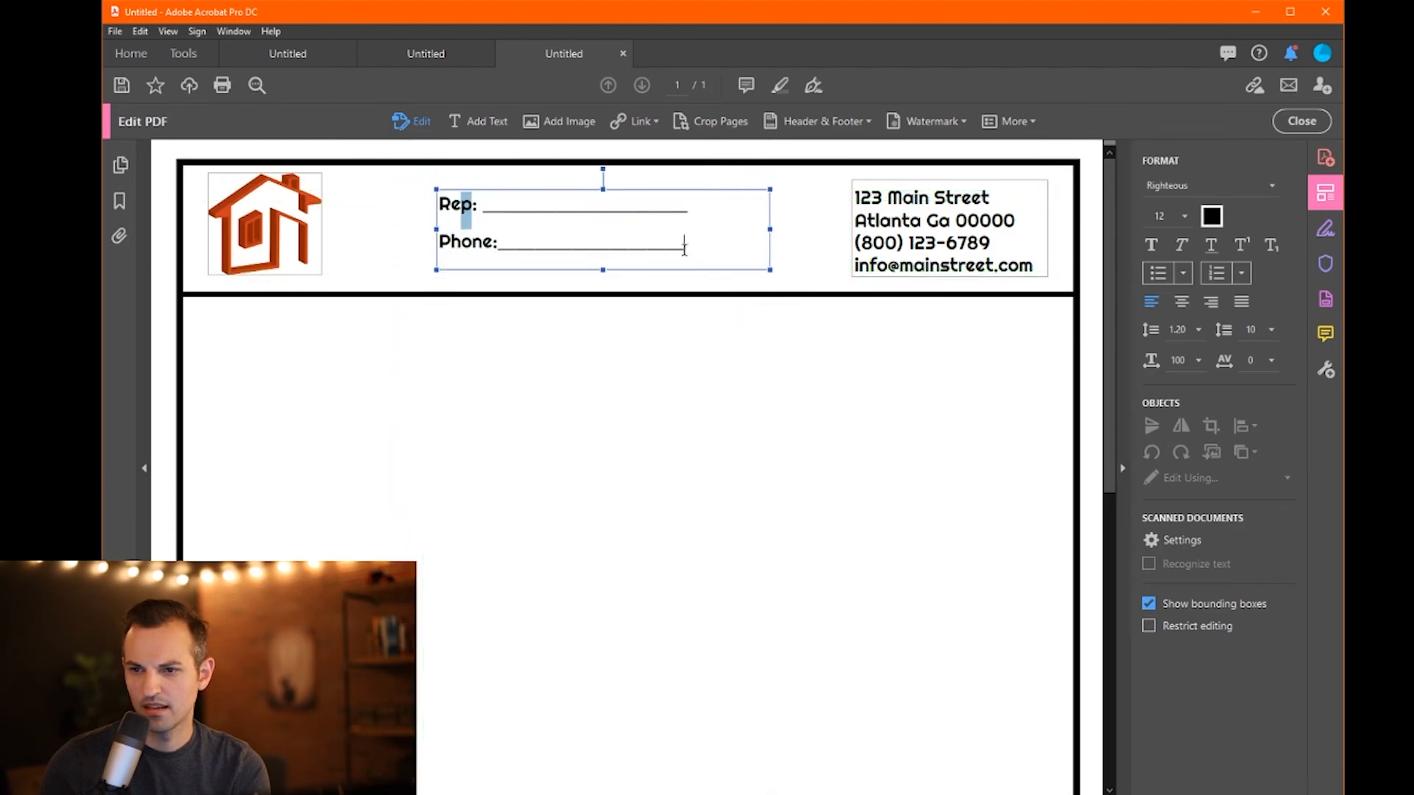
{"action": "key", "text": "ctrl+a"}
{"action": "left_click", "coordinate": [1185, 304]}
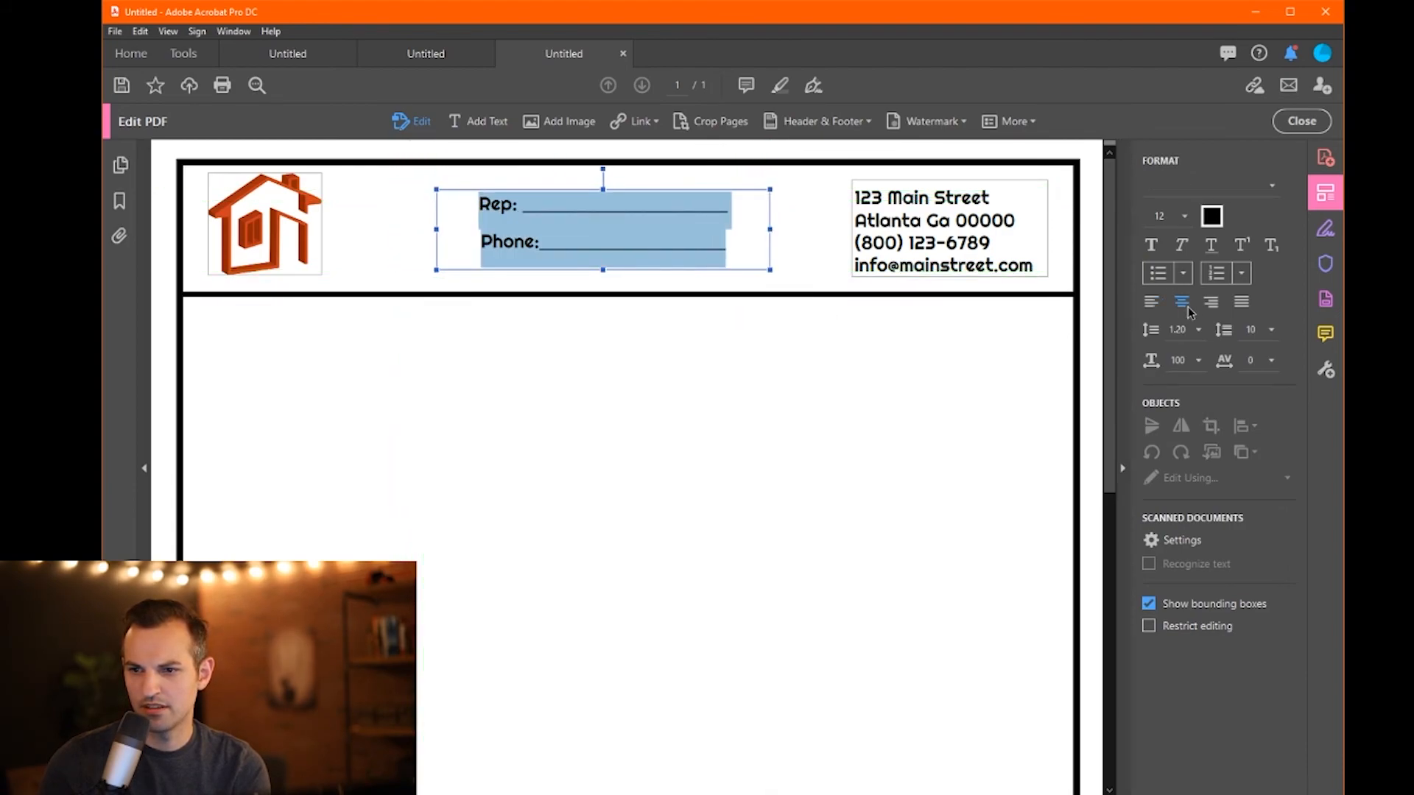
{"action": "left_click", "coordinate": [732, 364]}
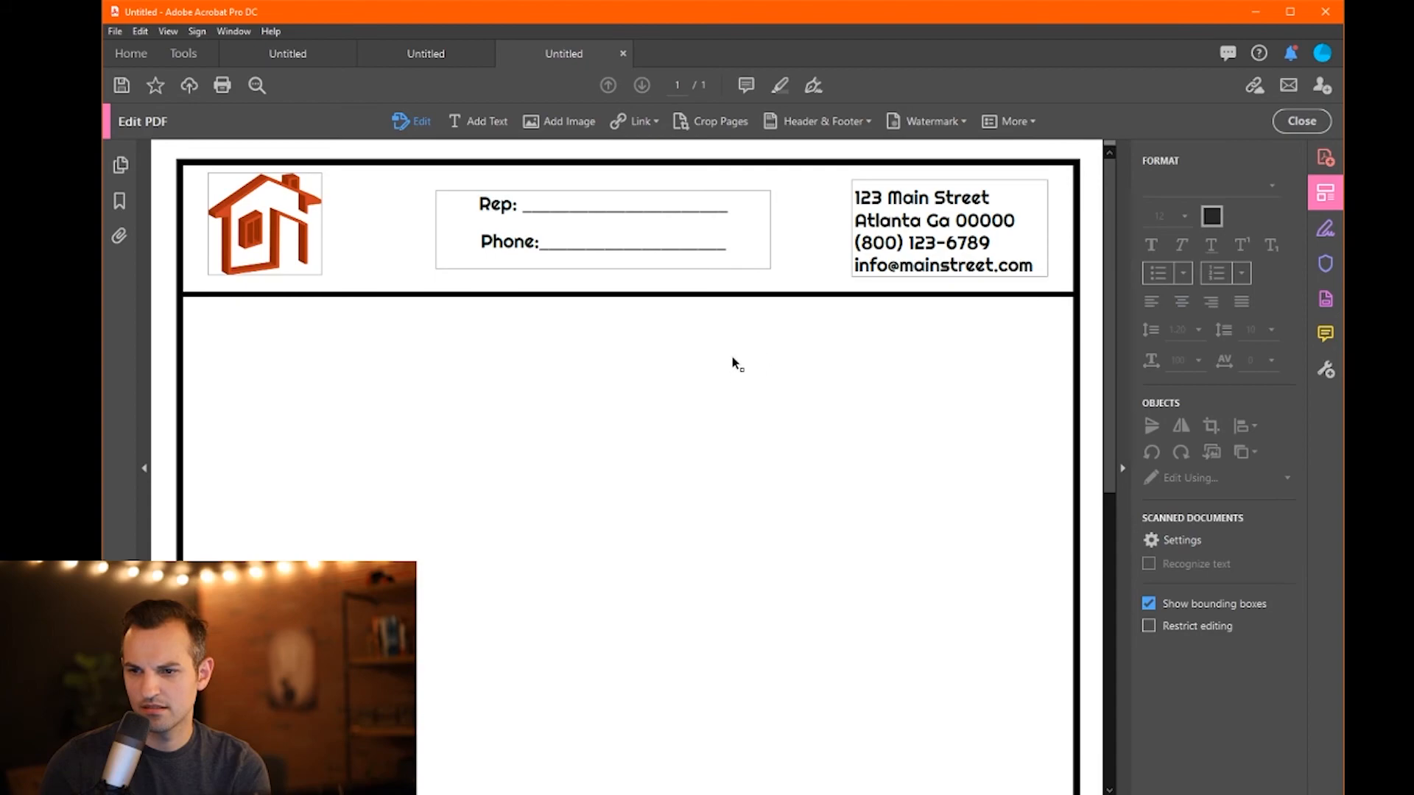
- Move the Rep/Phone box onto the header's left side
{"action": "left_click_drag", "start_coordinate": [602, 190], "coordinate": [407, 335]}
{"action": "left_click_drag", "start_coordinate": [325, 228], "coordinate": [661, 225]}
{"action": "left_click_drag", "start_coordinate": [486, 336], "coordinate": [436, 194]}
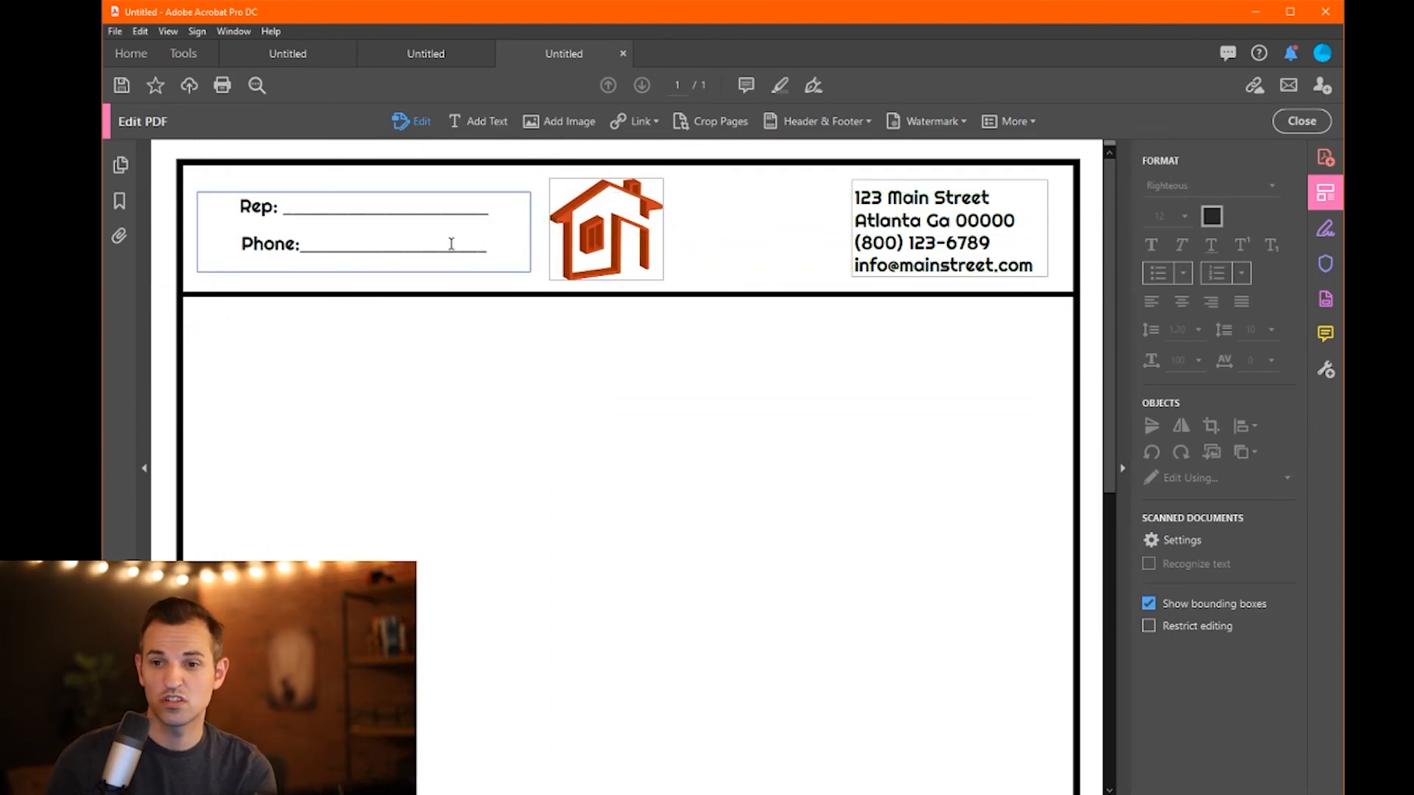
{"action": "left_click_drag", "start_coordinate": [485, 251], "coordinate": [240, 200]}
- Set the Rep/Phone paragraph spacing to 5 and align both lines to the left edge
{"action": "left_click", "coordinate": [1271, 330]}
{"action": "left_click", "coordinate": [1259, 379]}
{"action": "left_click", "coordinate": [549, 434]}
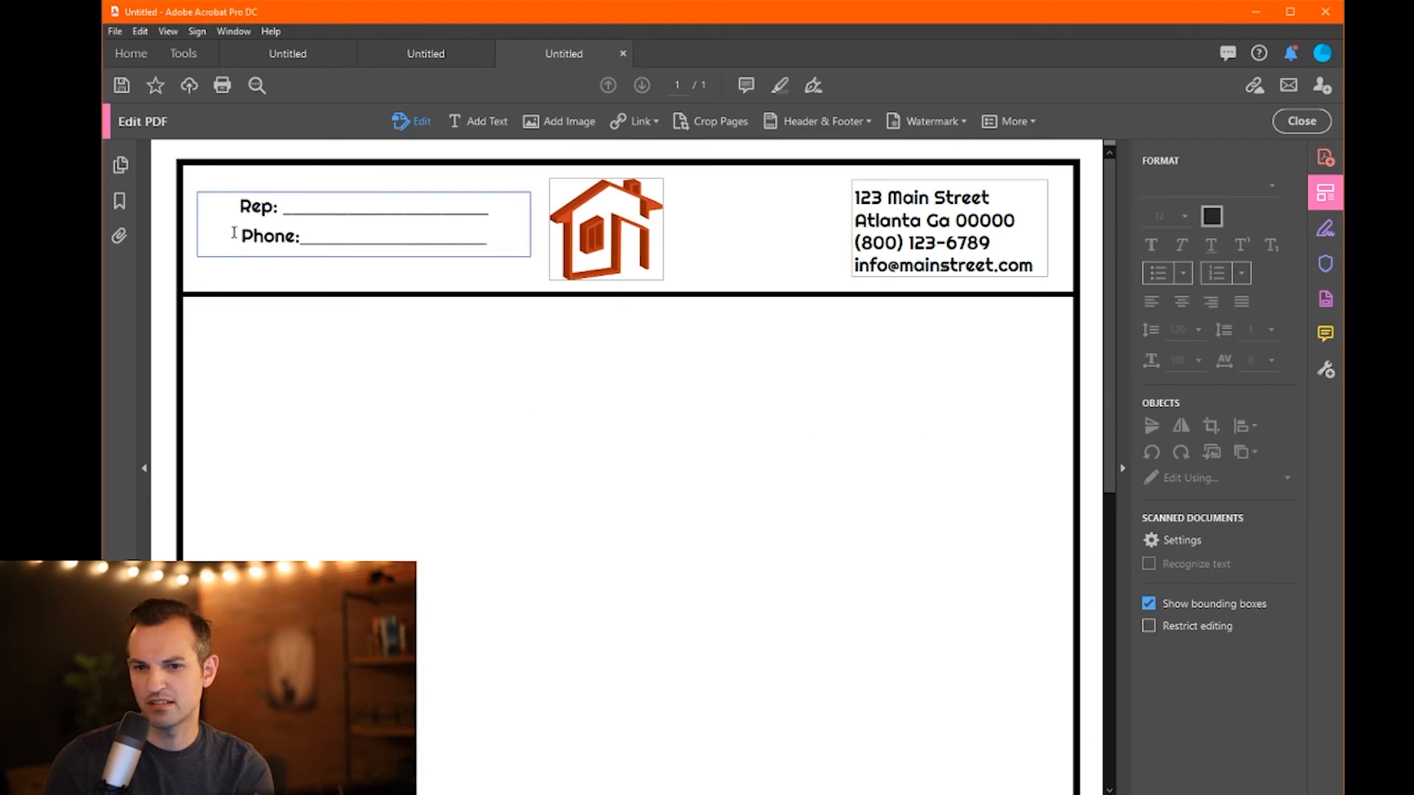
{"action": "left_click_drag", "start_coordinate": [490, 245], "coordinate": [240, 202]}
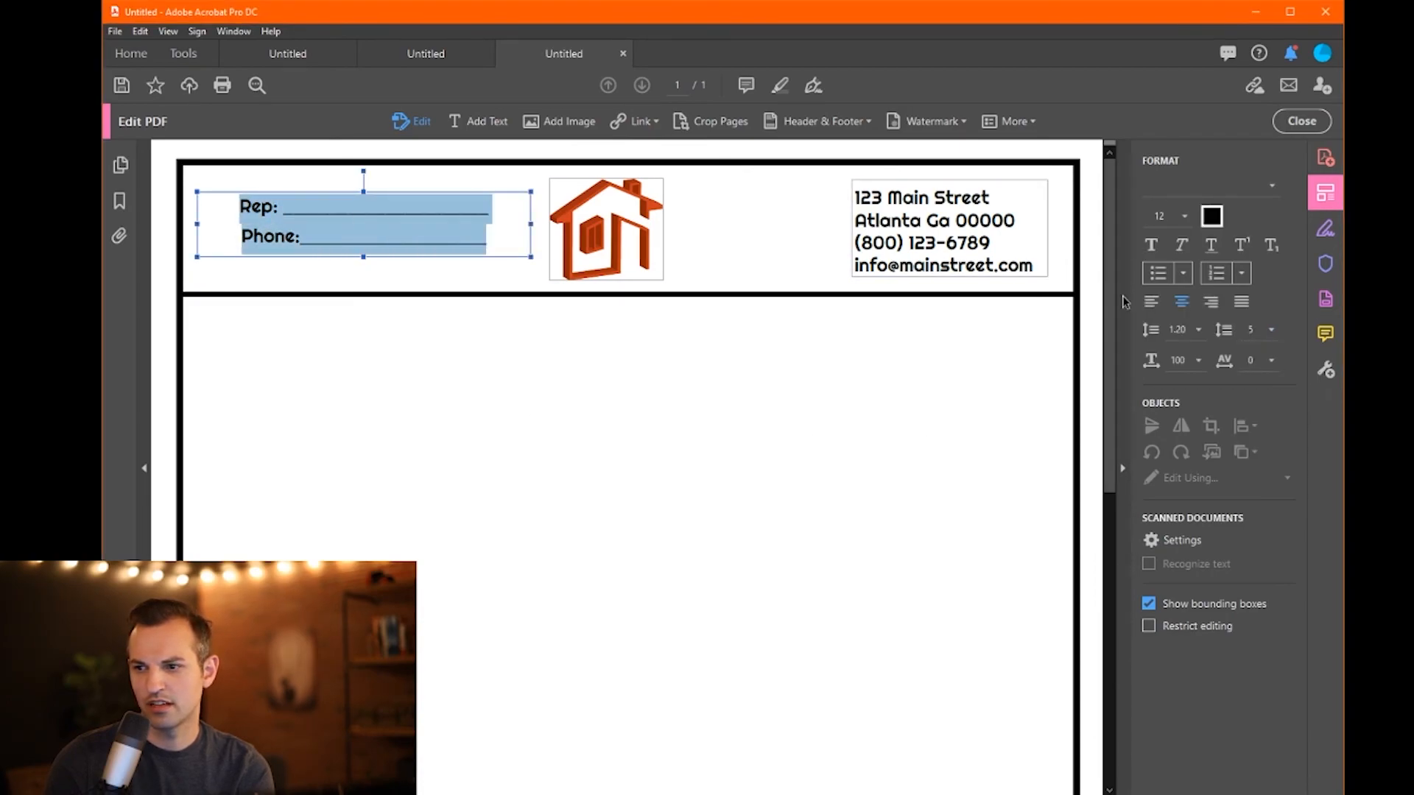
{"action": "left_click", "coordinate": [1249, 309]}
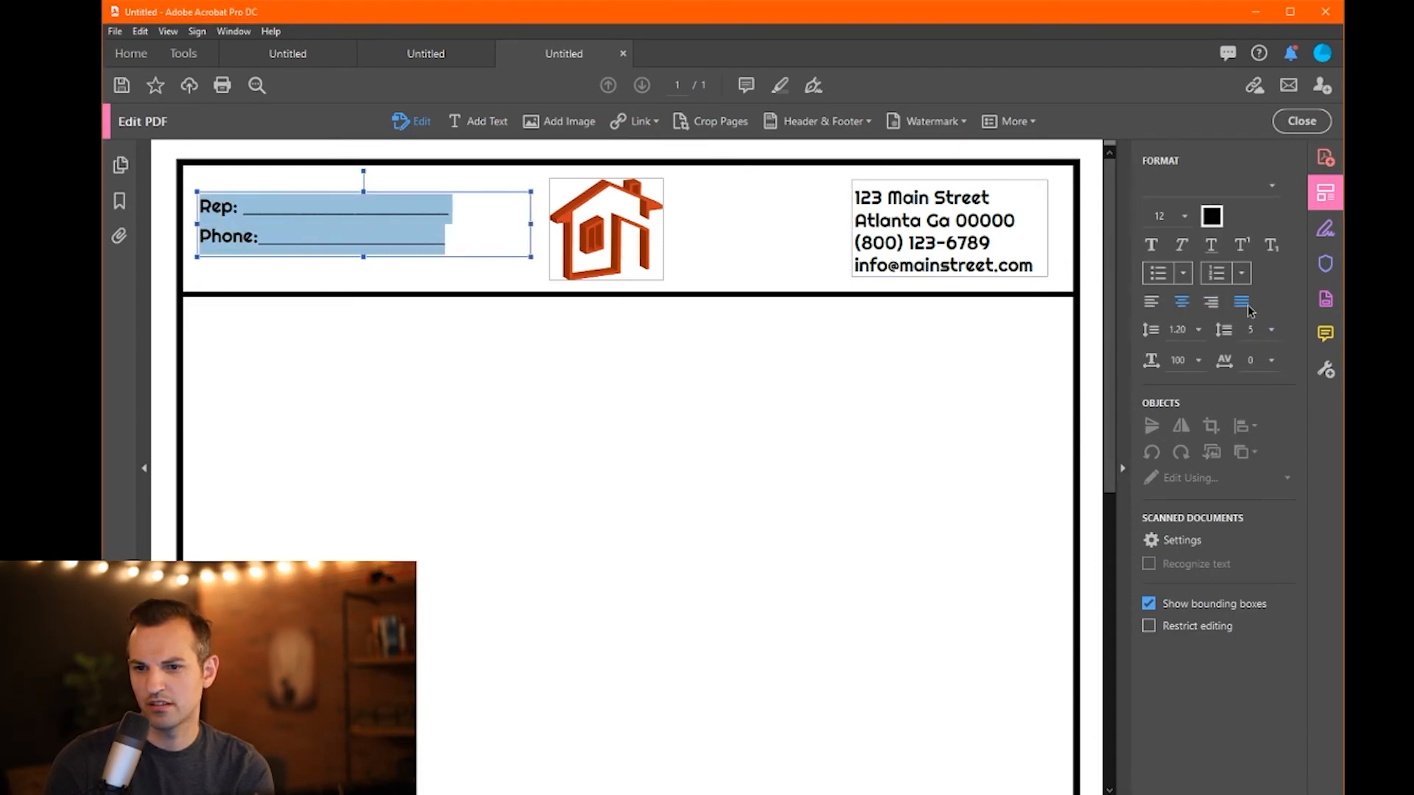
{"action": "left_click", "coordinate": [457, 234]}
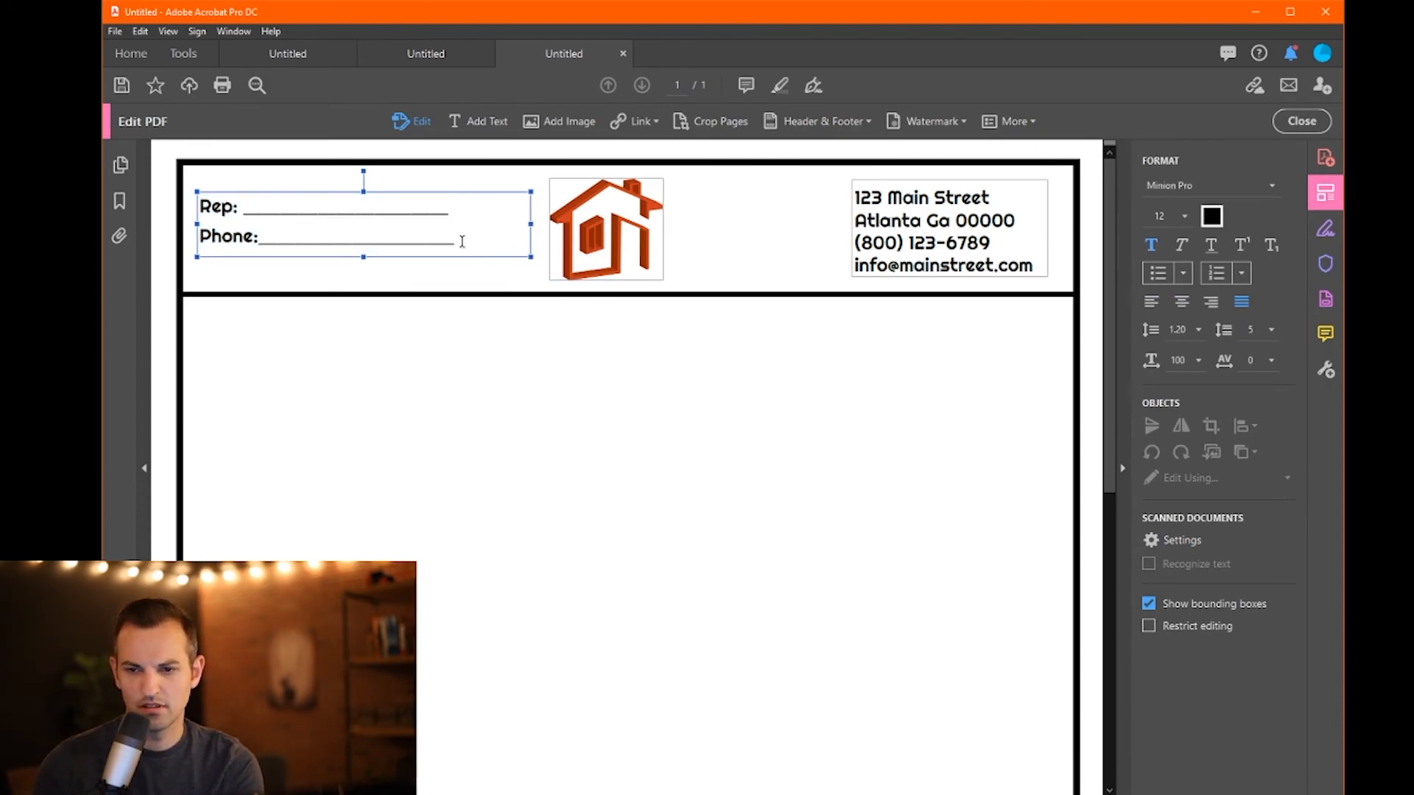
- Delete the underscore line after Rep: and shrink the text box to fit the labels
{"action": "left_click_drag", "start_coordinate": [460, 240], "coordinate": [259, 248]}
{"action": "left_click_drag", "start_coordinate": [461, 214], "coordinate": [245, 221]}
{"action": "key", "text": "Delete"}
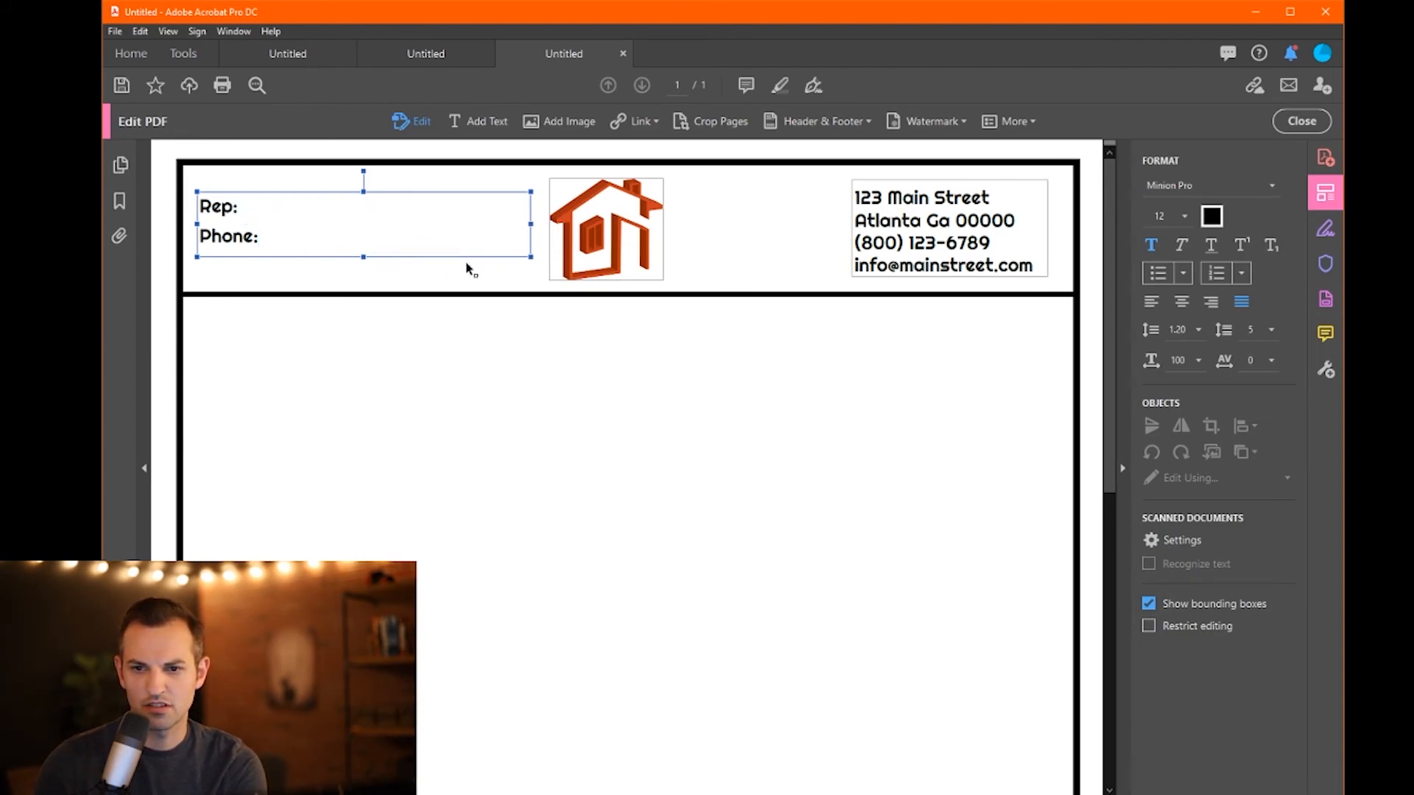
{"action": "left_click_drag", "start_coordinate": [530, 225], "coordinate": [266, 236]}
- Draw a horizontal line comment after Rep: using the Comment Line tool
{"action": "left_click", "coordinate": [316, 369]}
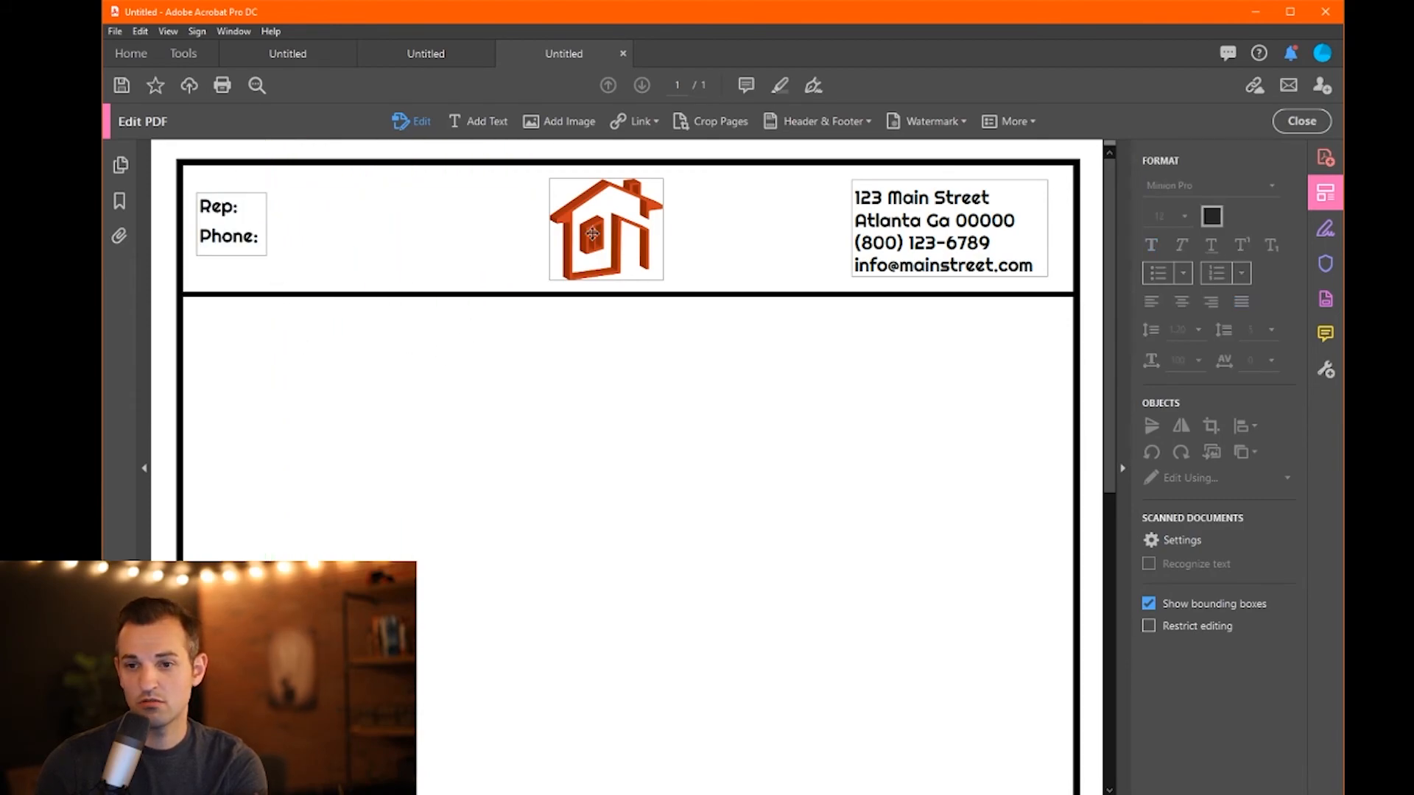
{"action": "left_click", "coordinate": [1326, 333]}
{"action": "left_click", "coordinate": [851, 122]}
{"action": "left_click", "coordinate": [855, 145]}
{"action": "left_click_drag", "start_coordinate": [239, 211], "coordinate": [454, 230]}
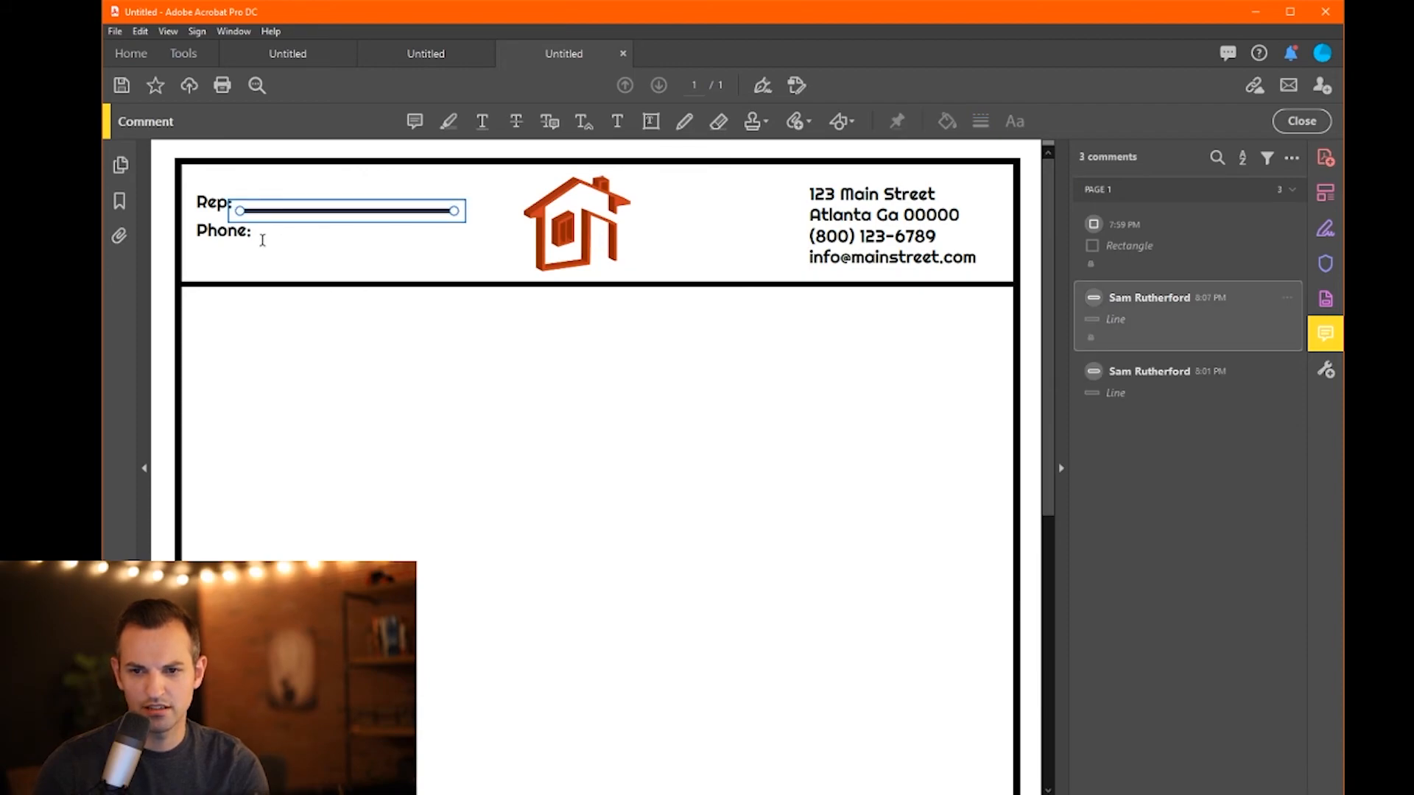
- Duplicate the Rep: line and unlock it in its properties
{"action": "key", "text": "ctrl+v"}
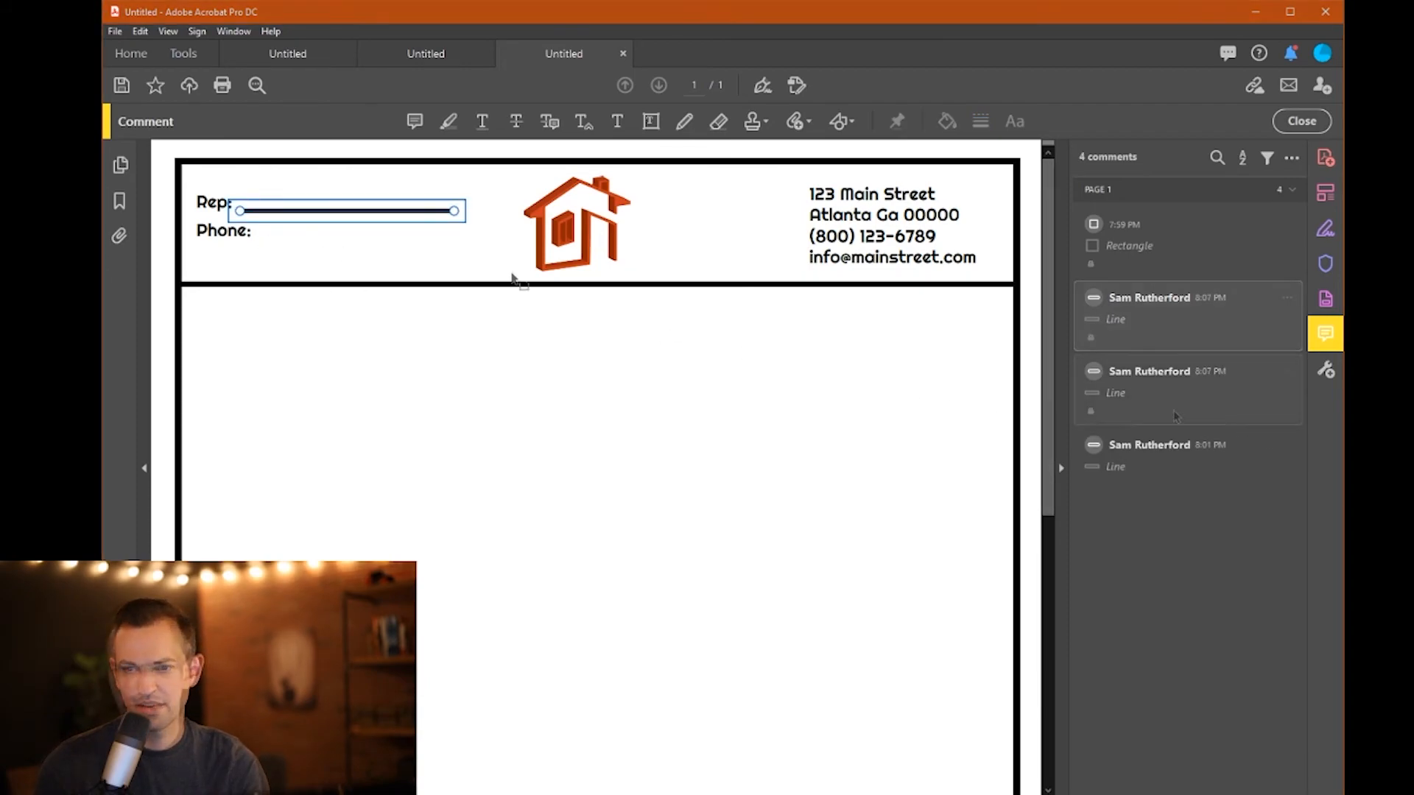
{"action": "right_click", "coordinate": [1149, 392]}
{"action": "left_click", "coordinate": [1186, 471]}
{"action": "left_click", "coordinate": [482, 449]}
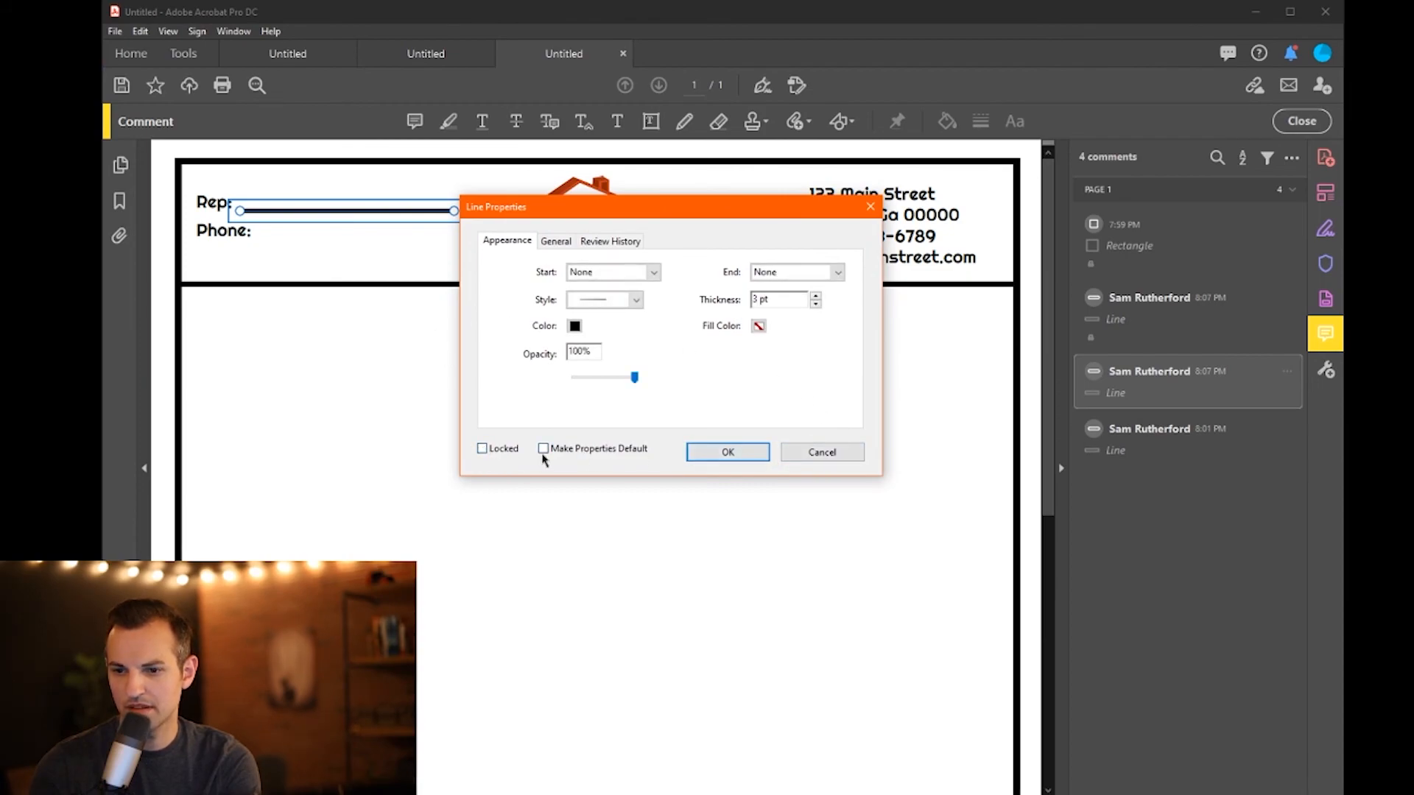
{"action": "left_click", "coordinate": [726, 454]}
- Review the properties of the header divider and the other line beside Rep: without changes
{"action": "left_click", "coordinate": [369, 215]}
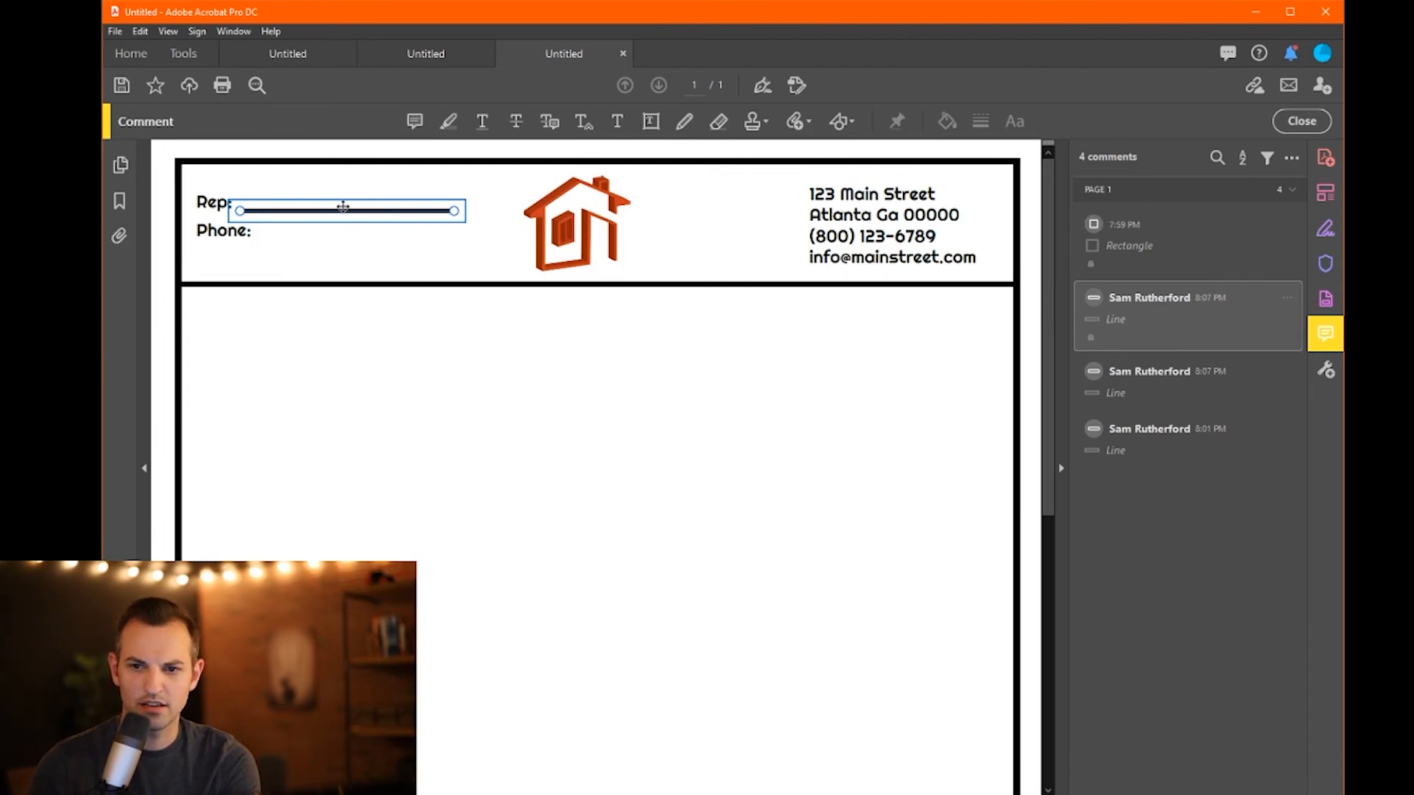
{"action": "left_click", "coordinate": [1263, 432]}
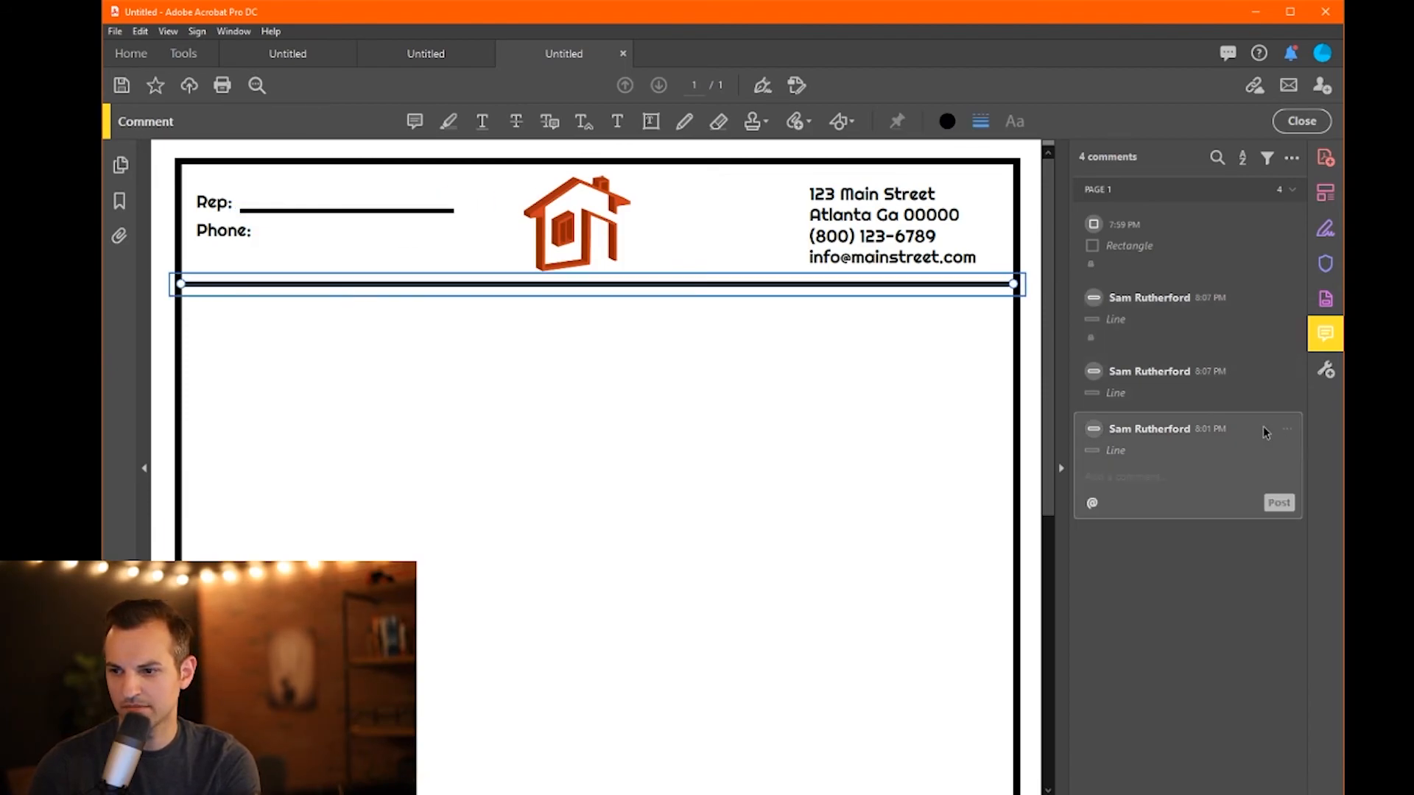
{"action": "left_click", "coordinate": [1291, 432]}
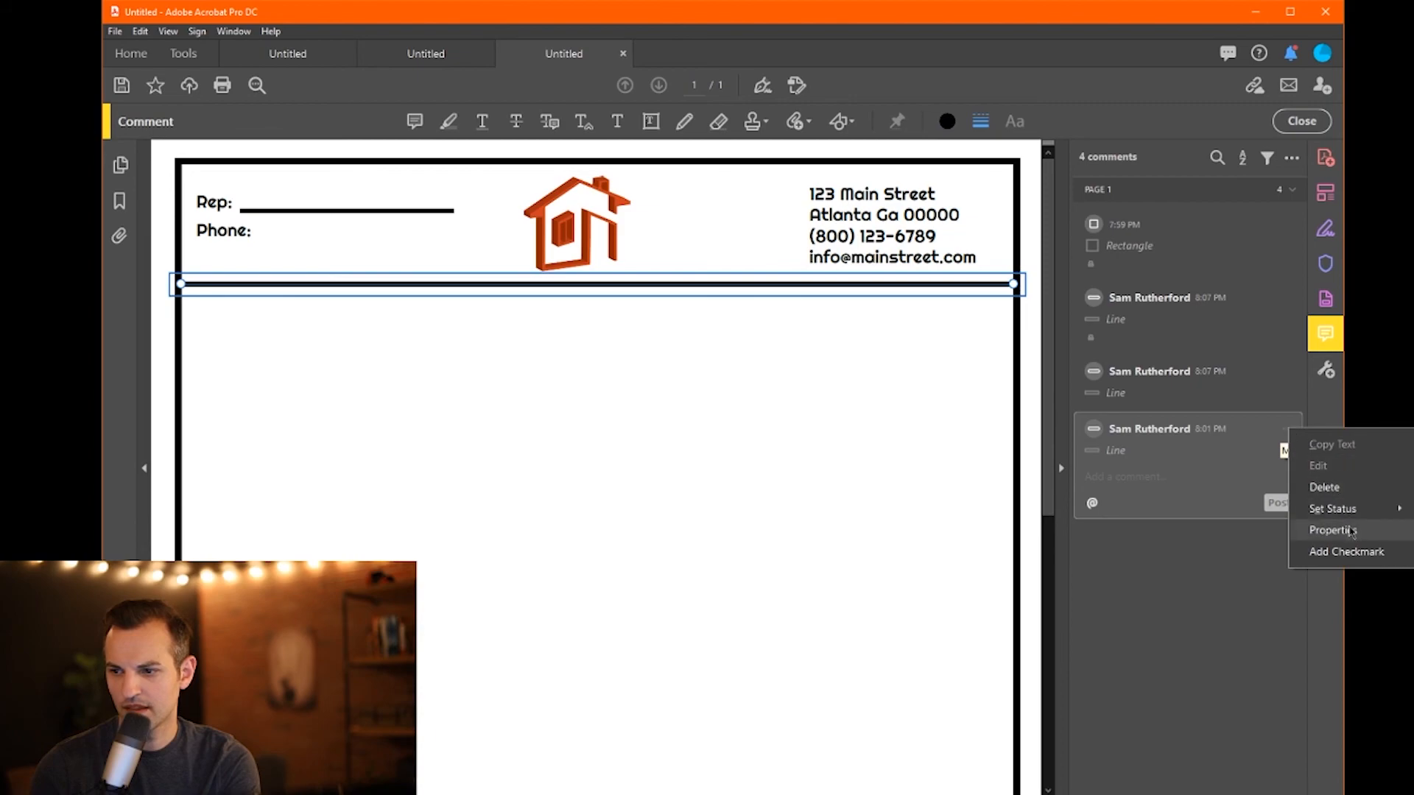
{"action": "left_click", "coordinate": [1318, 527]}
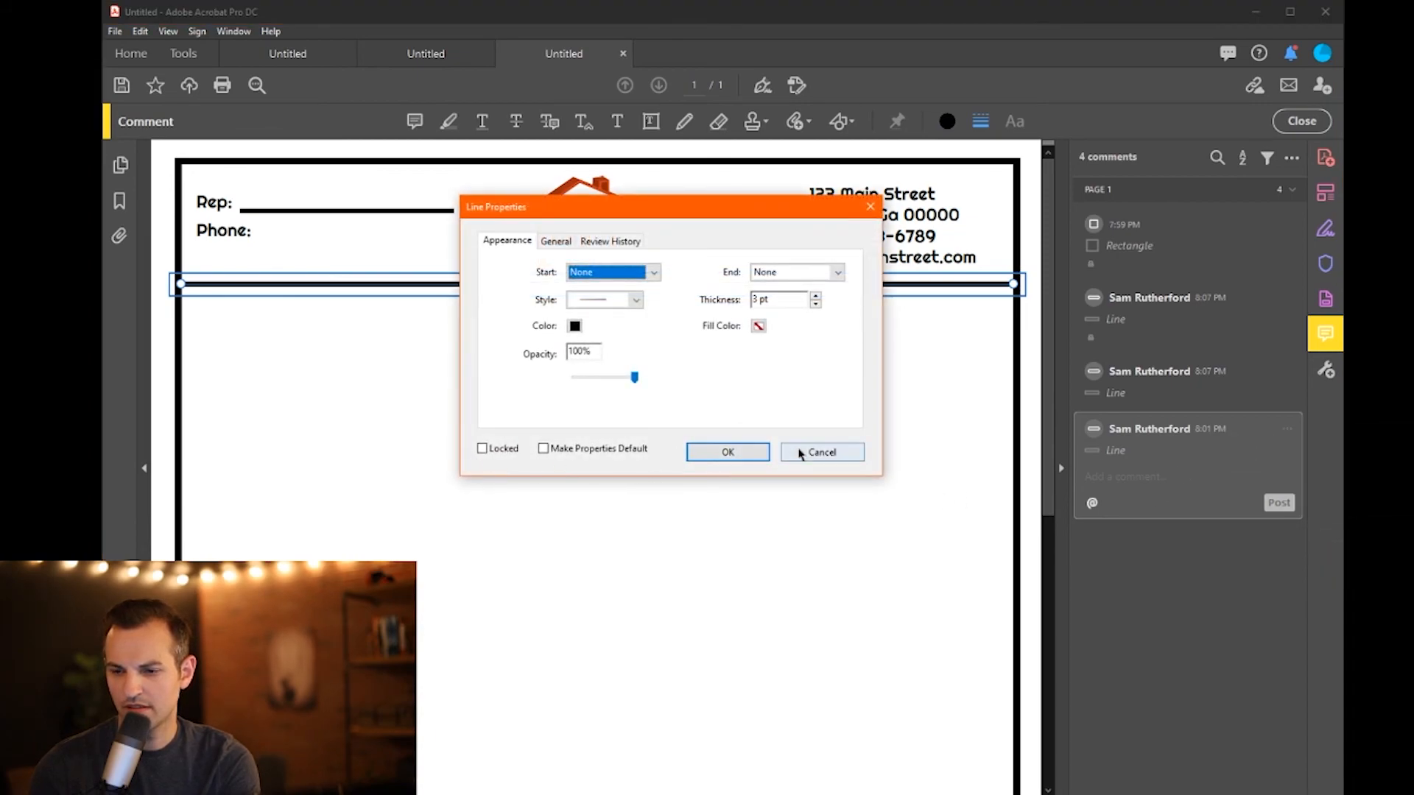
{"action": "left_click", "coordinate": [819, 451]}
{"action": "left_click", "coordinate": [1288, 373]}
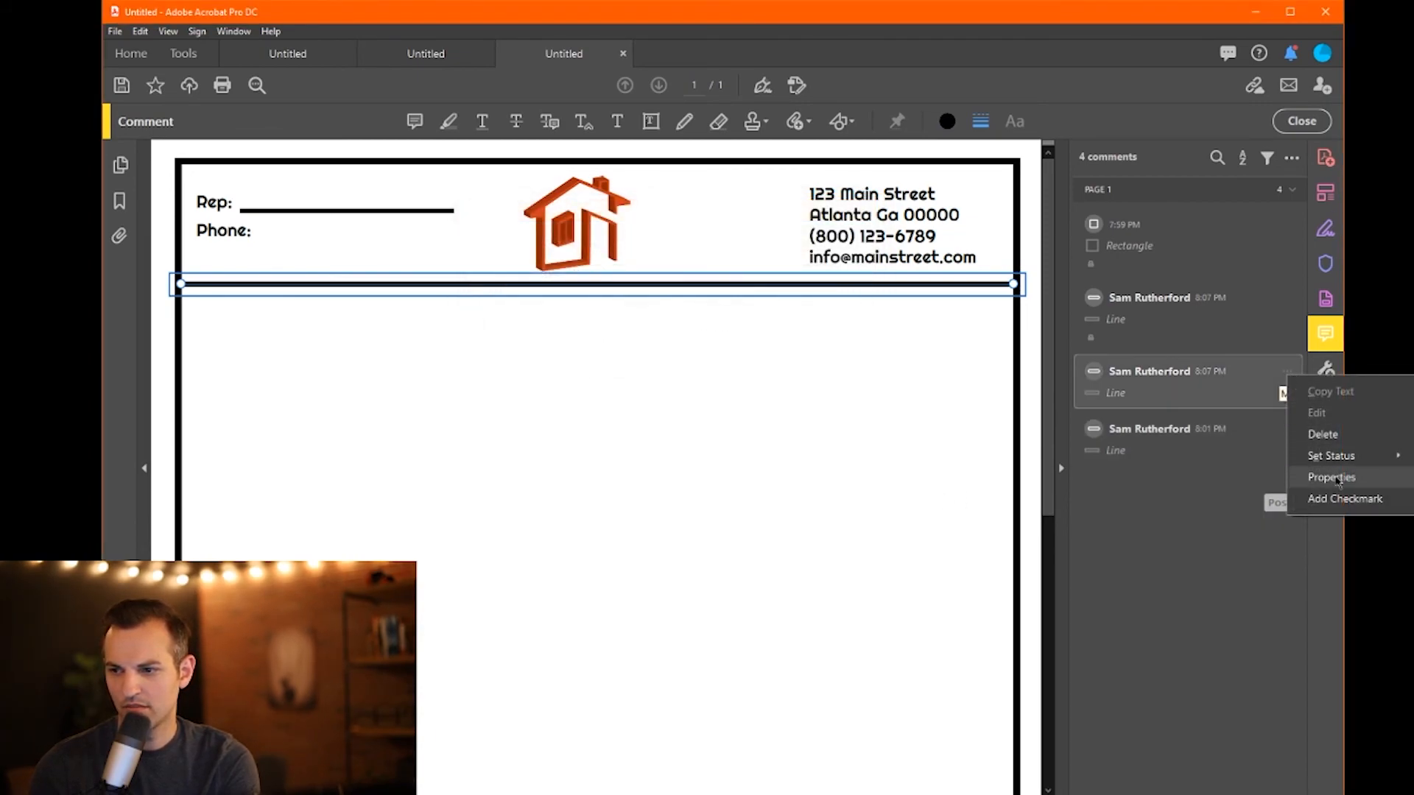
{"action": "left_click", "coordinate": [1322, 477]}
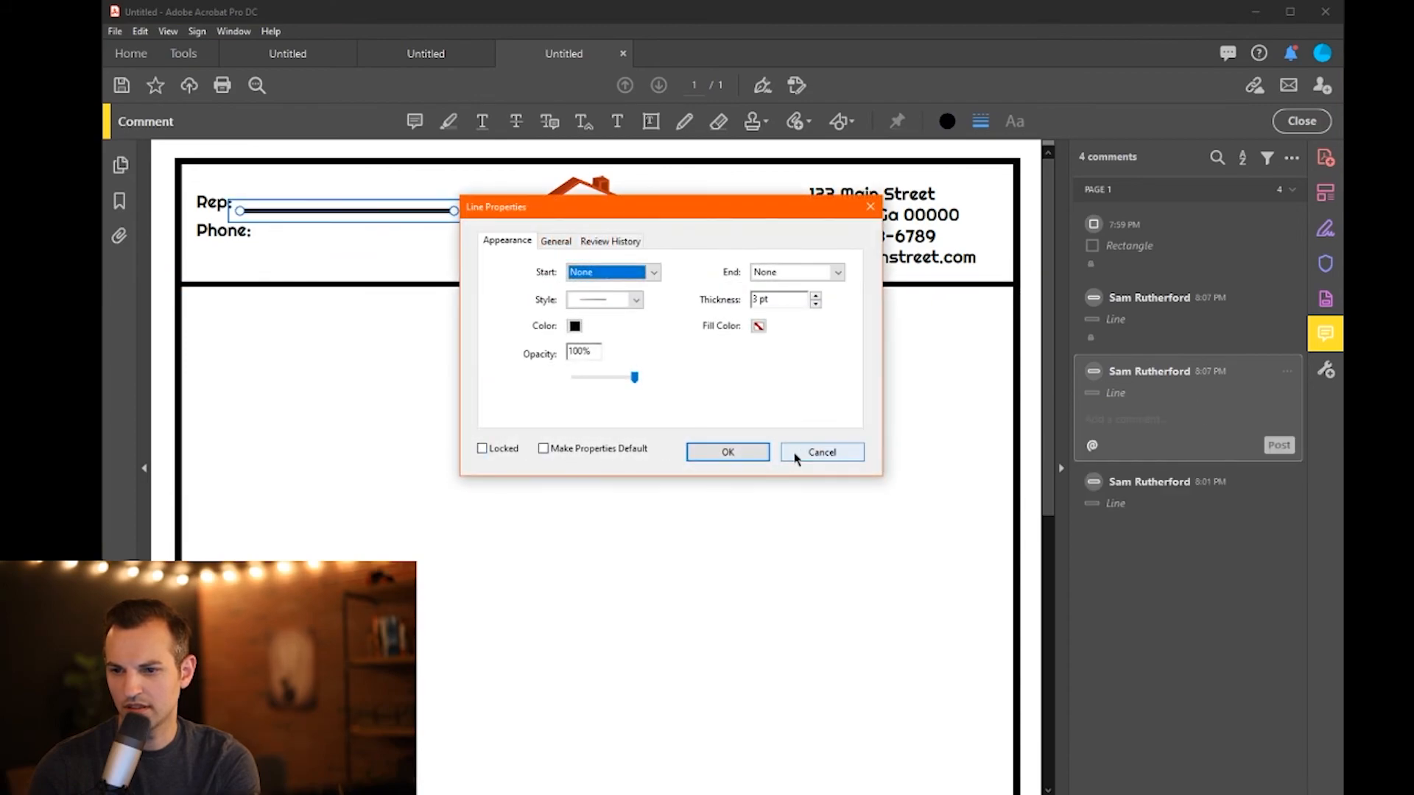
{"action": "left_click", "coordinate": [822, 452]}
- Delete the extra line comments beside Rep:
{"action": "left_click", "coordinate": [440, 218]}
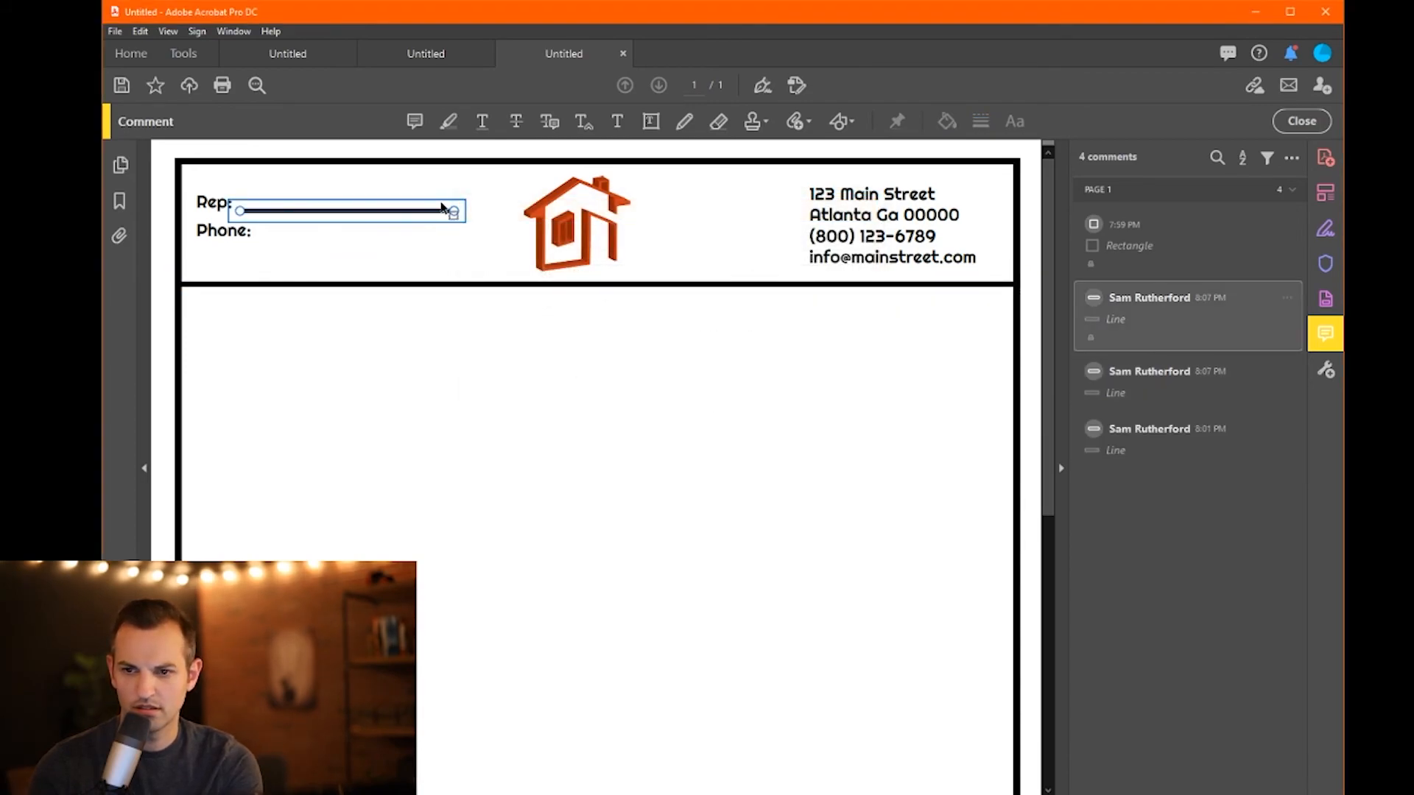
{"action": "key", "text": "Delete"}
{"action": "key", "text": "ctrl+z"}
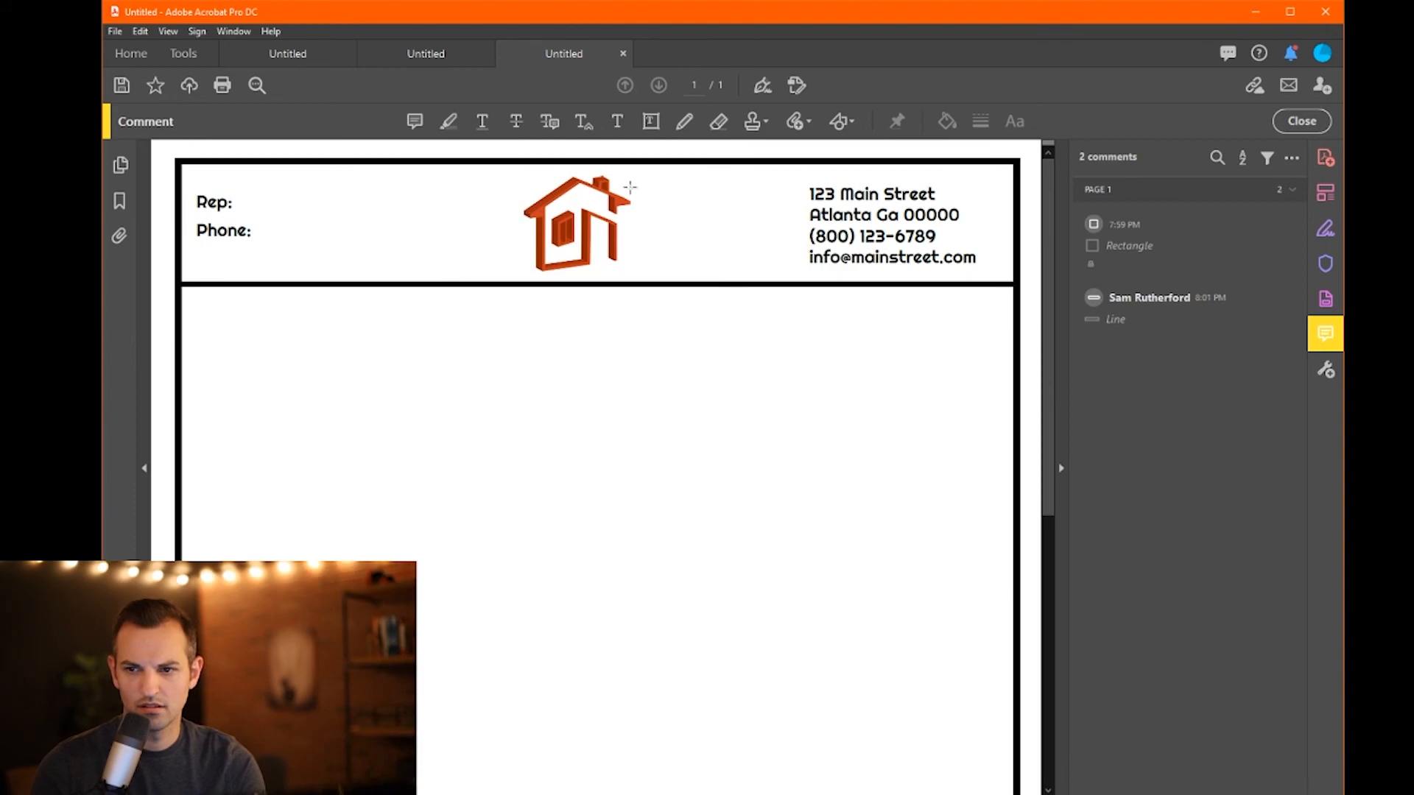
{"action": "left_click", "coordinate": [842, 125]}
- Thin the line comment beside Rep: down to 1 pt
{"action": "left_click", "coordinate": [854, 167]}
{"action": "left_click", "coordinate": [847, 125]}
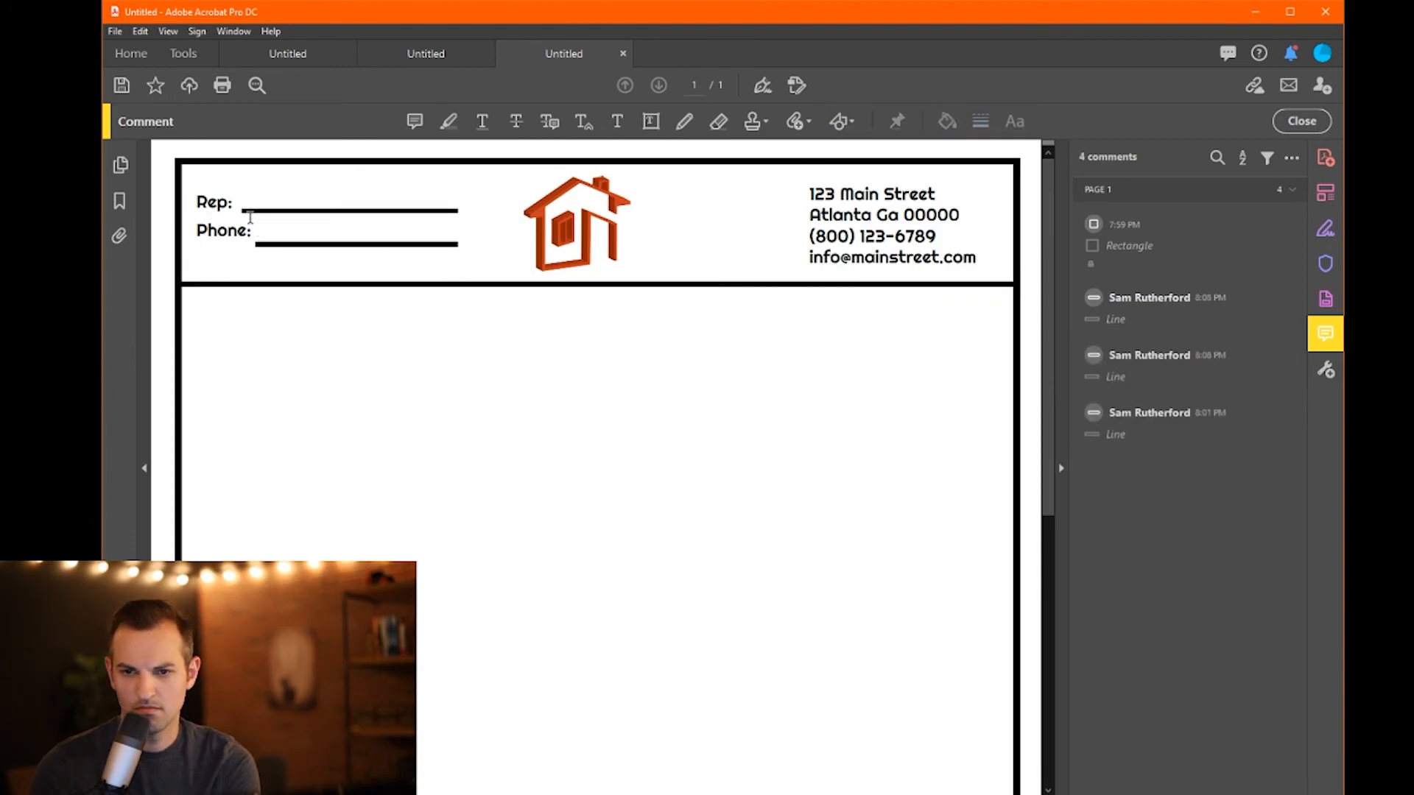
{"action": "left_click", "coordinate": [248, 211]}
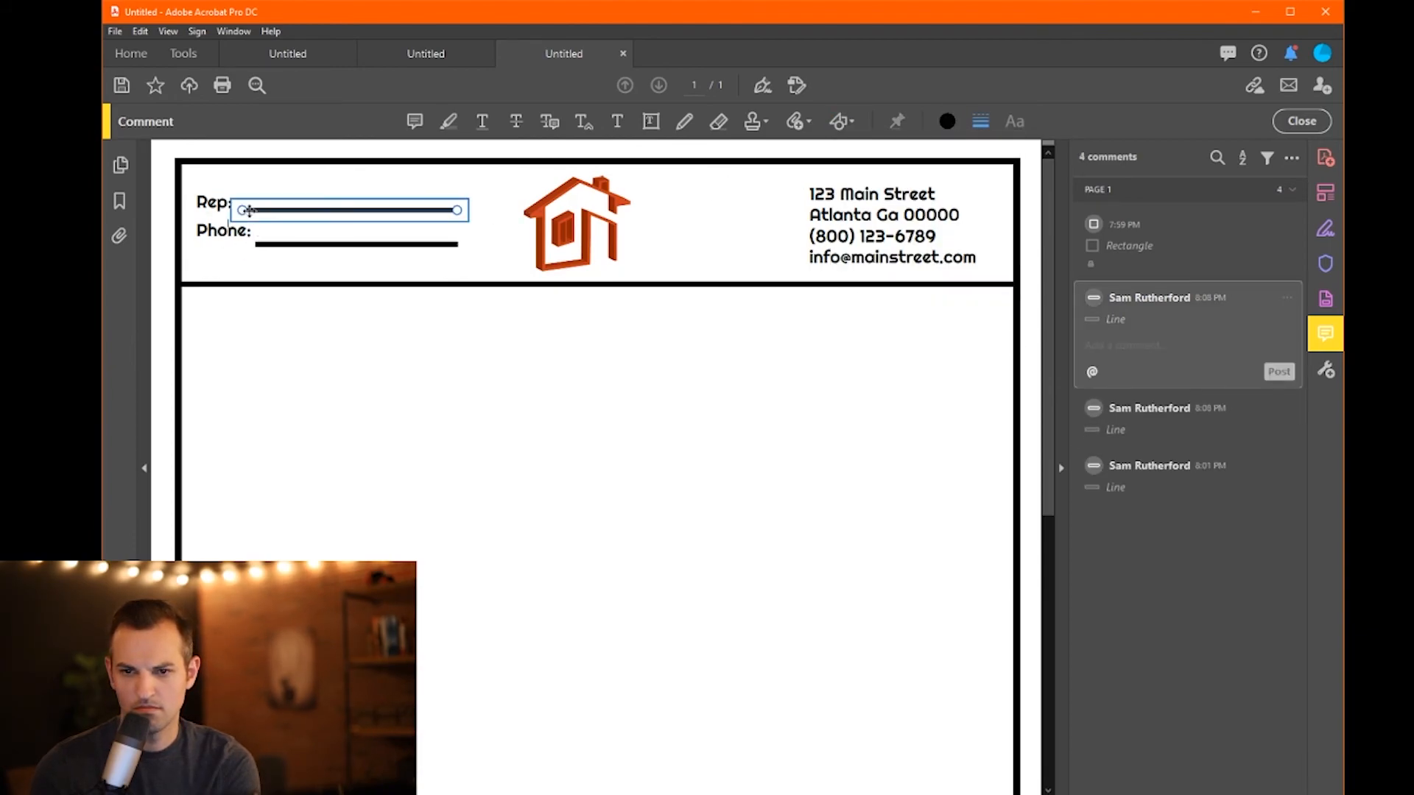
{"action": "left_click", "coordinate": [1290, 296]}
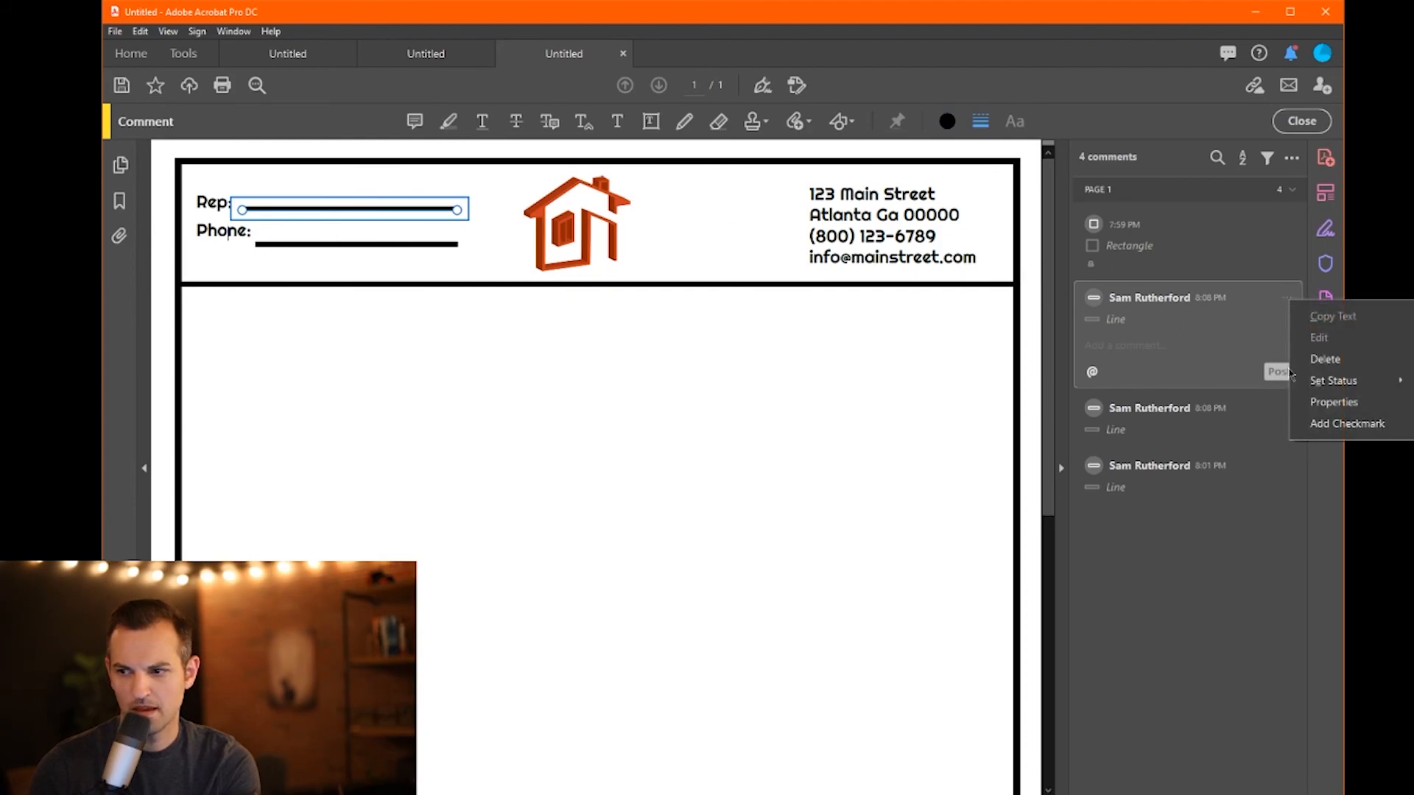
{"action": "left_click", "coordinate": [1337, 401]}
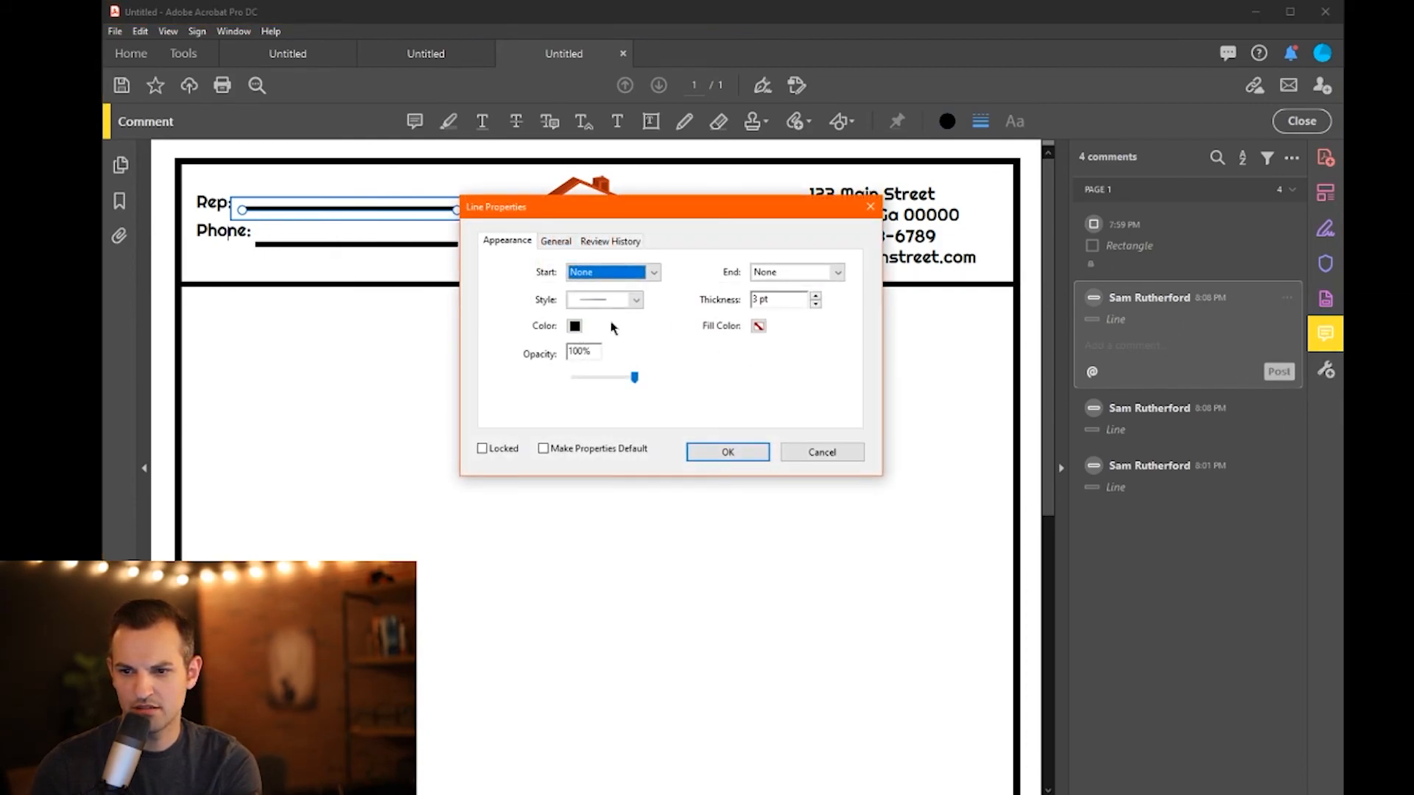
{"action": "left_click", "coordinate": [816, 305]}
{"action": "left_click", "coordinate": [815, 304]}
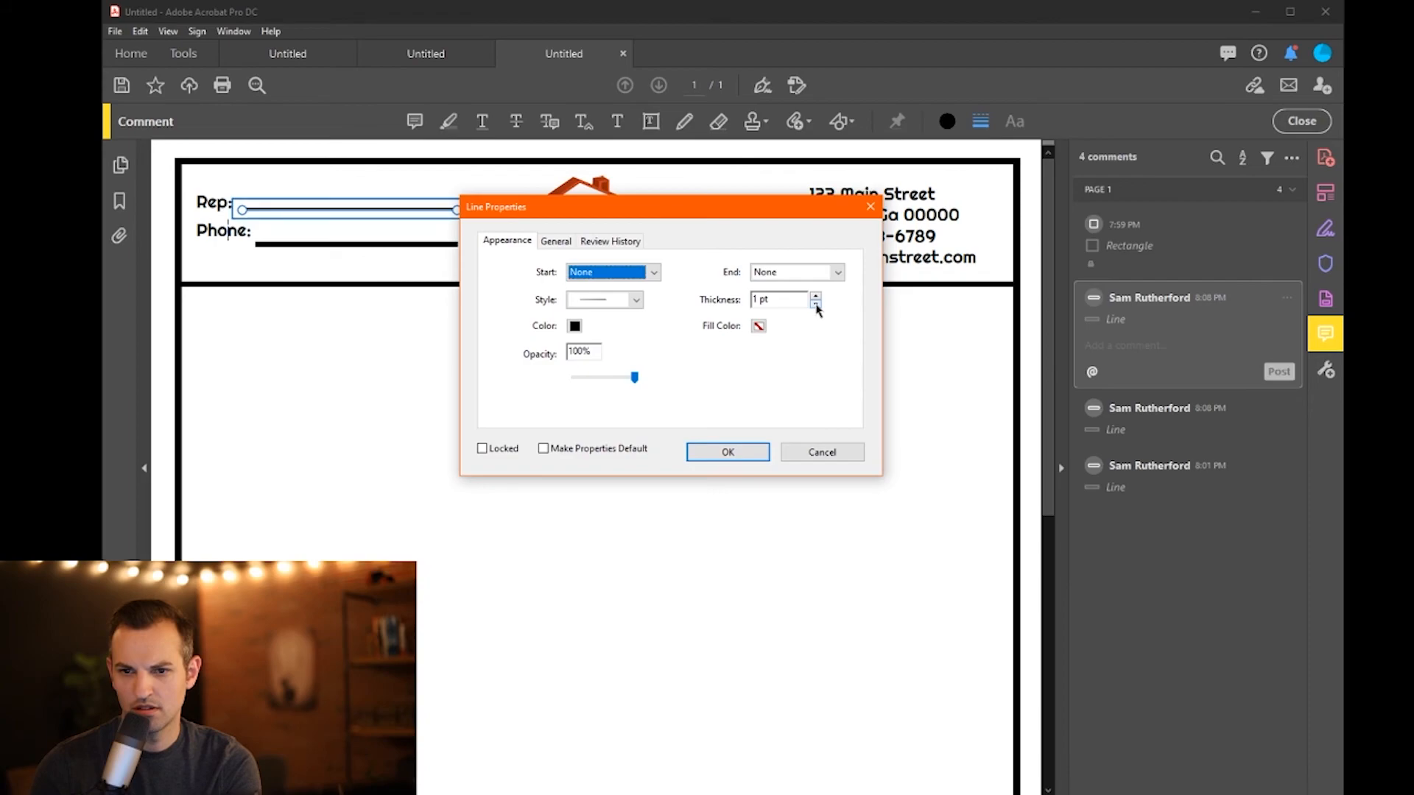
{"action": "left_click", "coordinate": [753, 457]}
- Select the Phone: line and reopen the Rep line's appearance properties
{"action": "left_click", "coordinate": [371, 243]}
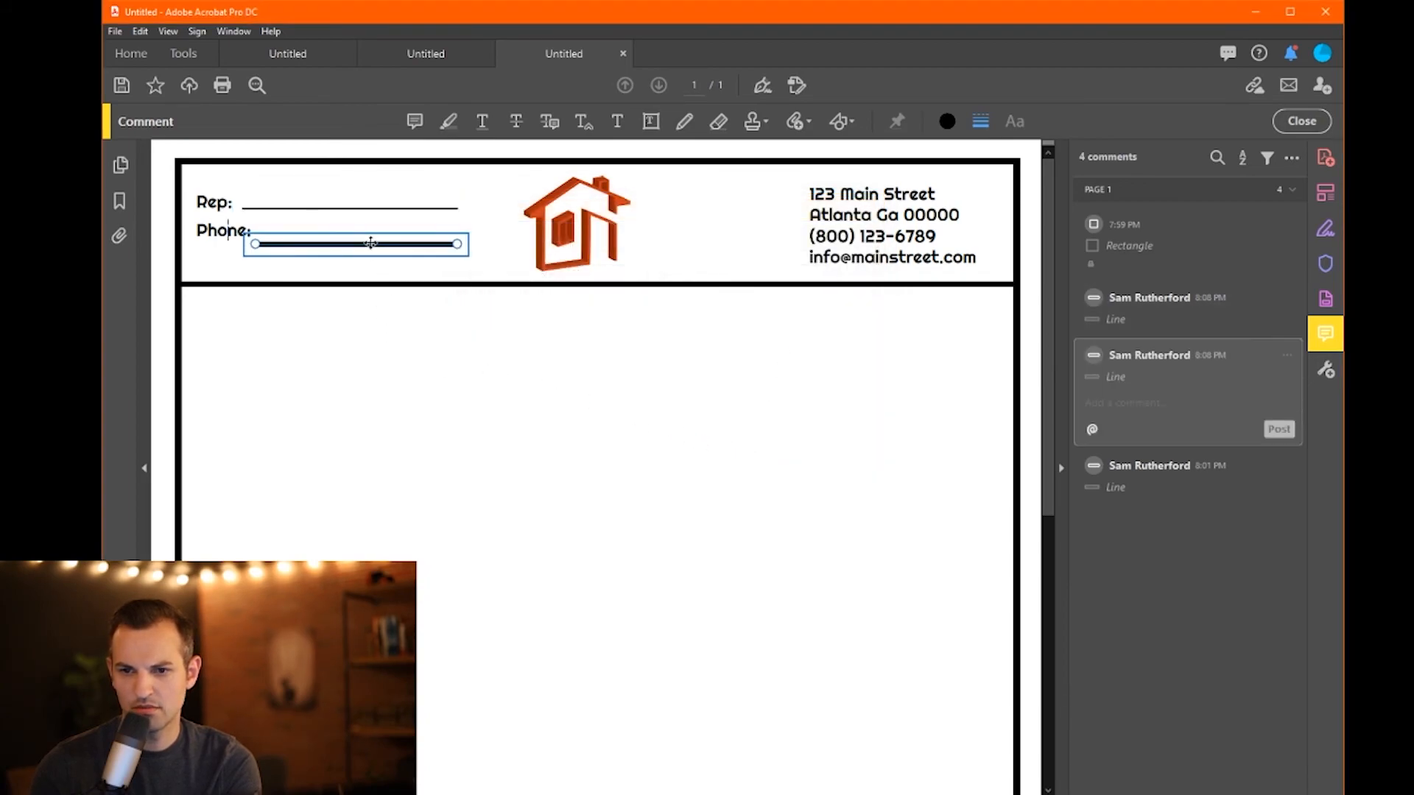
{"action": "left_click", "coordinate": [395, 210]}
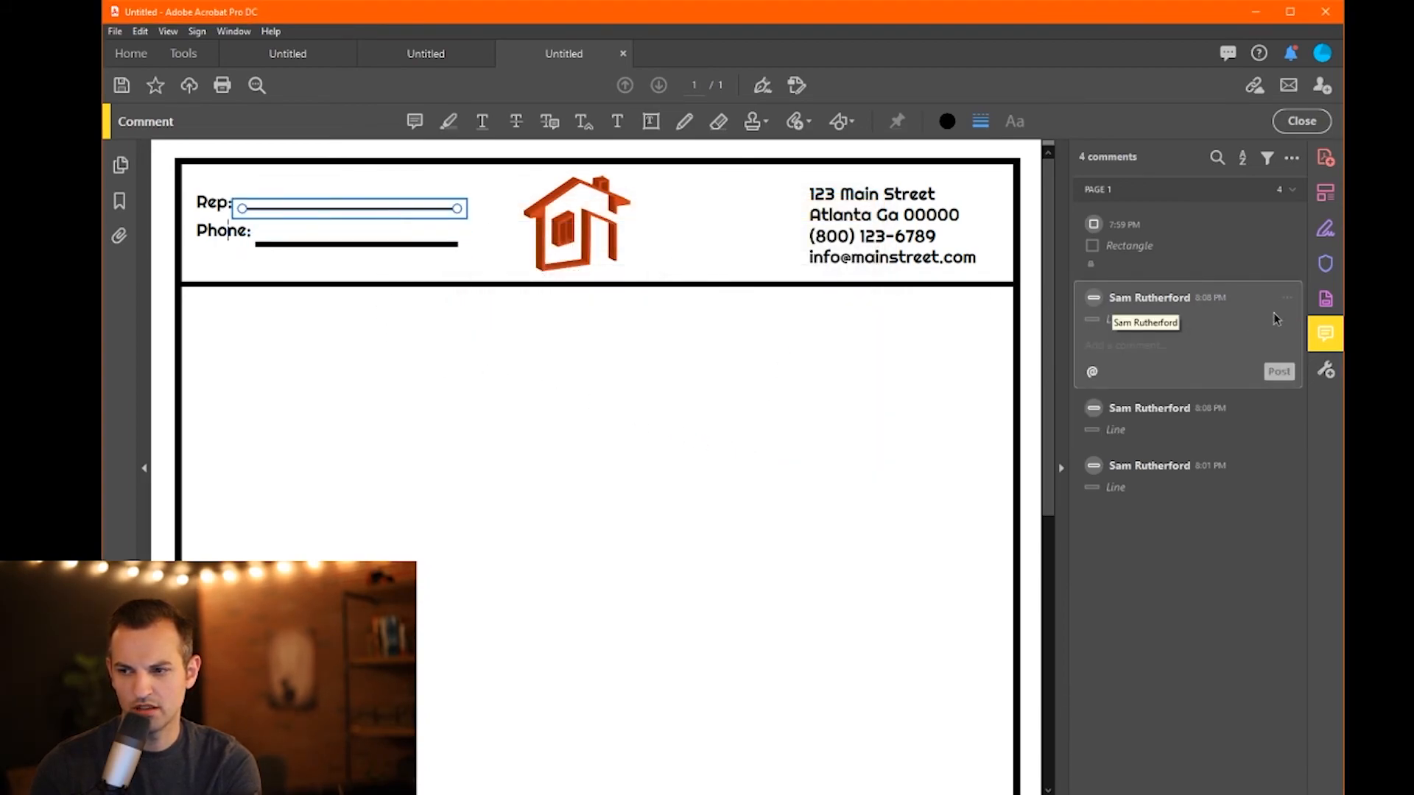
{"action": "left_click", "coordinate": [1287, 302]}
{"action": "left_click", "coordinate": [1329, 403]}
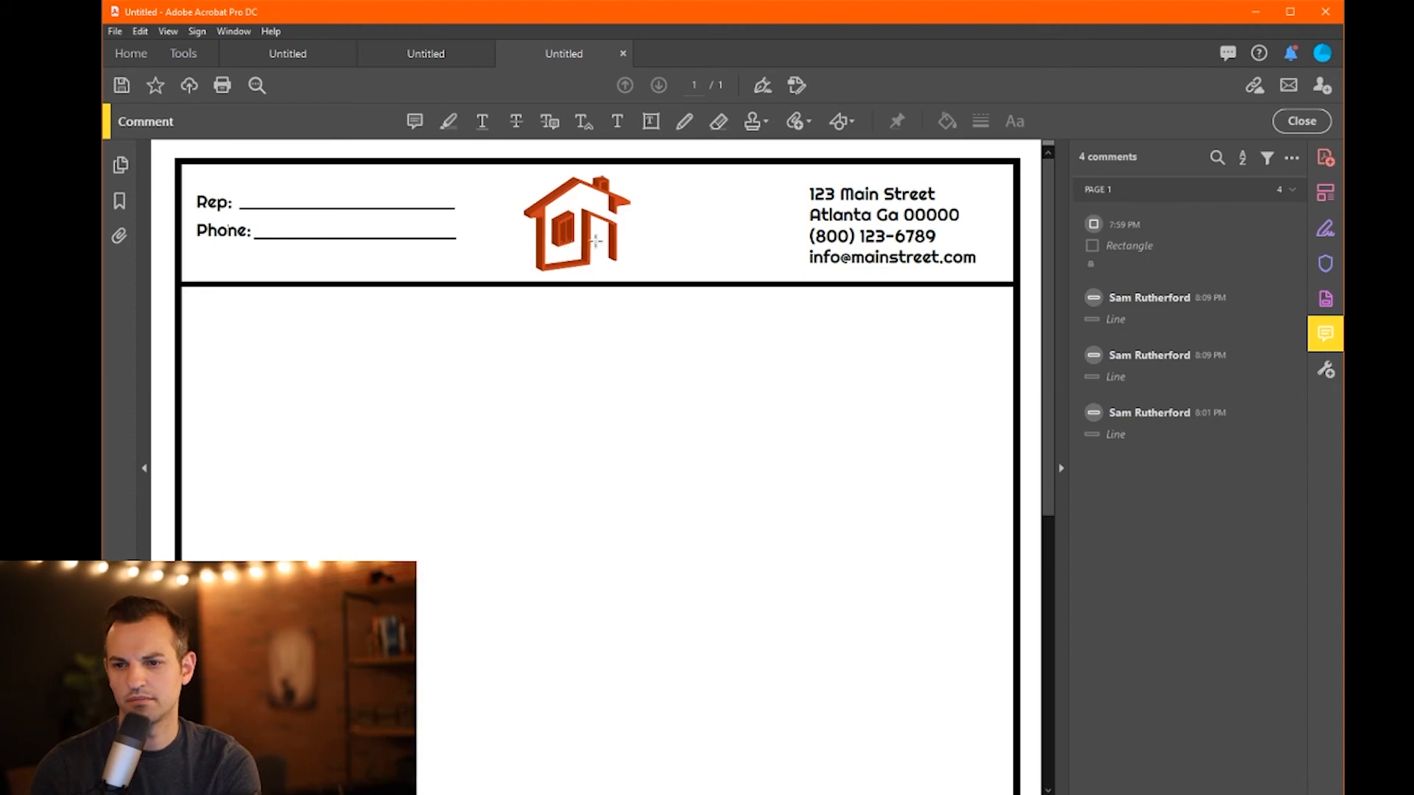
- Nudge the house logo slightly right and down, between the Rep/Phone block and contact block
{"action": "left_click", "coordinate": [1326, 192]}
{"action": "mouse_move", "coordinate": [606, 218]}
{"action": "left_mouse_down"}
{"action": "mouse_move", "coordinate": [619, 218]}
{"action": "mouse_move", "coordinate": [562, 220]}
{"action": "mouse_move", "coordinate": [621, 217]}
{"action": "left_mouse_up"}
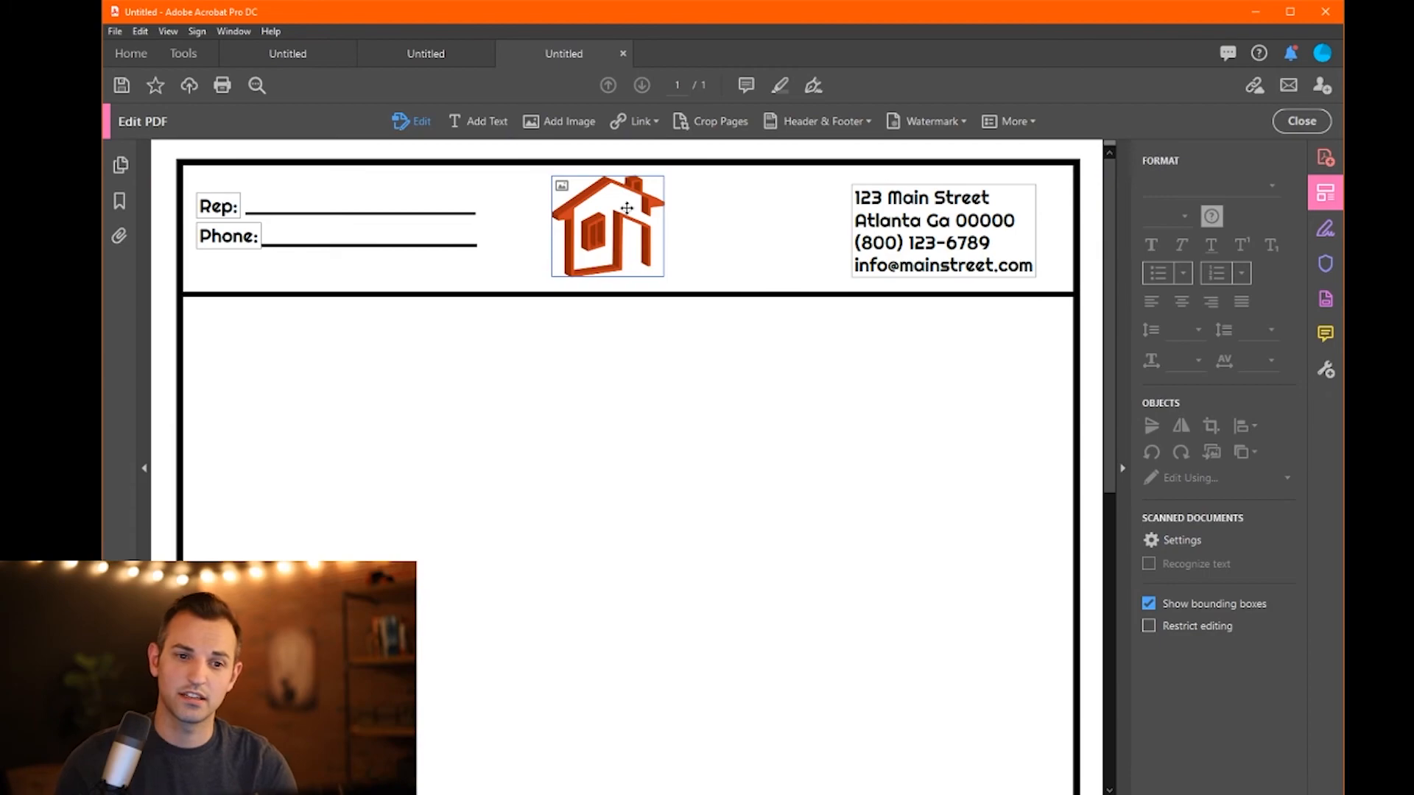
{"action": "left_click", "coordinate": [624, 387]}
{"action": "scroll", "coordinate": [581, 398], "scroll_direction": "down", "scroll_amount": 1}
{"action": "left_click_drag", "start_coordinate": [608, 207], "coordinate": [616, 208]}
{"action": "left_click", "coordinate": [579, 352]}
{"action": "scroll", "coordinate": [582, 352], "scroll_direction": "down", "scroll_amount": 7}
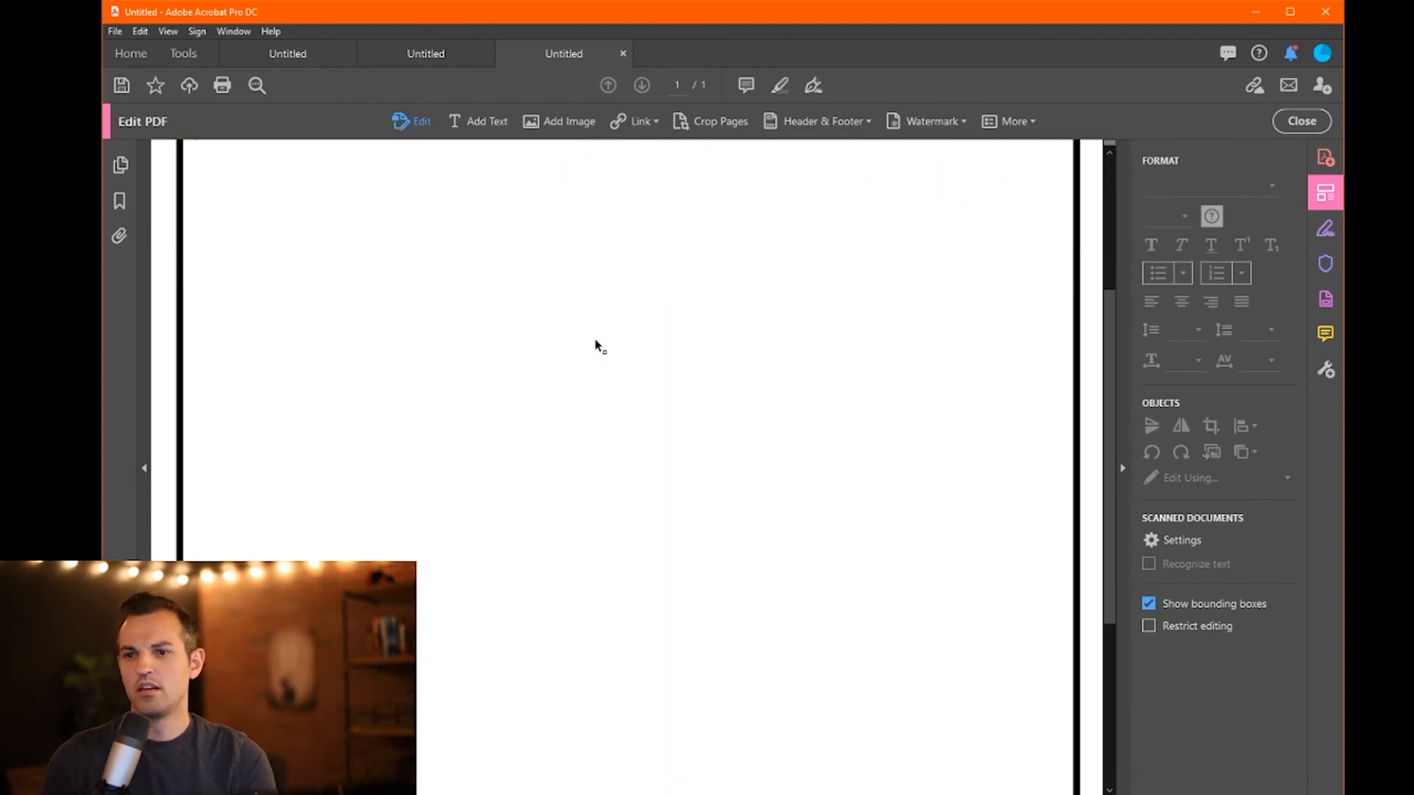
{"action": "scroll", "coordinate": [593, 340], "scroll_direction": "up", "scroll_amount": 8}
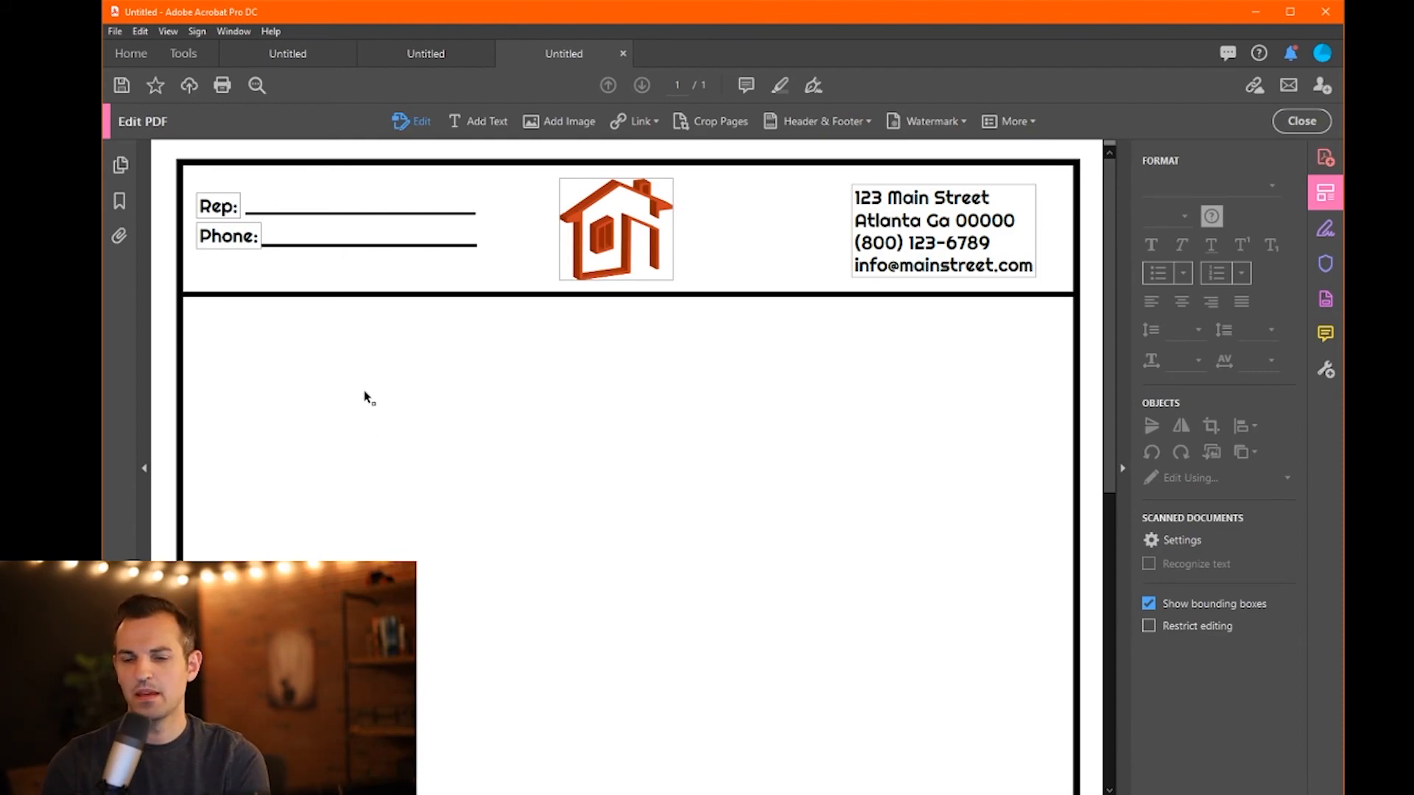
{"action": "scroll", "coordinate": [368, 401], "scroll_direction": "down", "scroll_amount": 3}
{"action": "scroll", "coordinate": [372, 254], "scroll_direction": "up", "scroll_amount": 3}
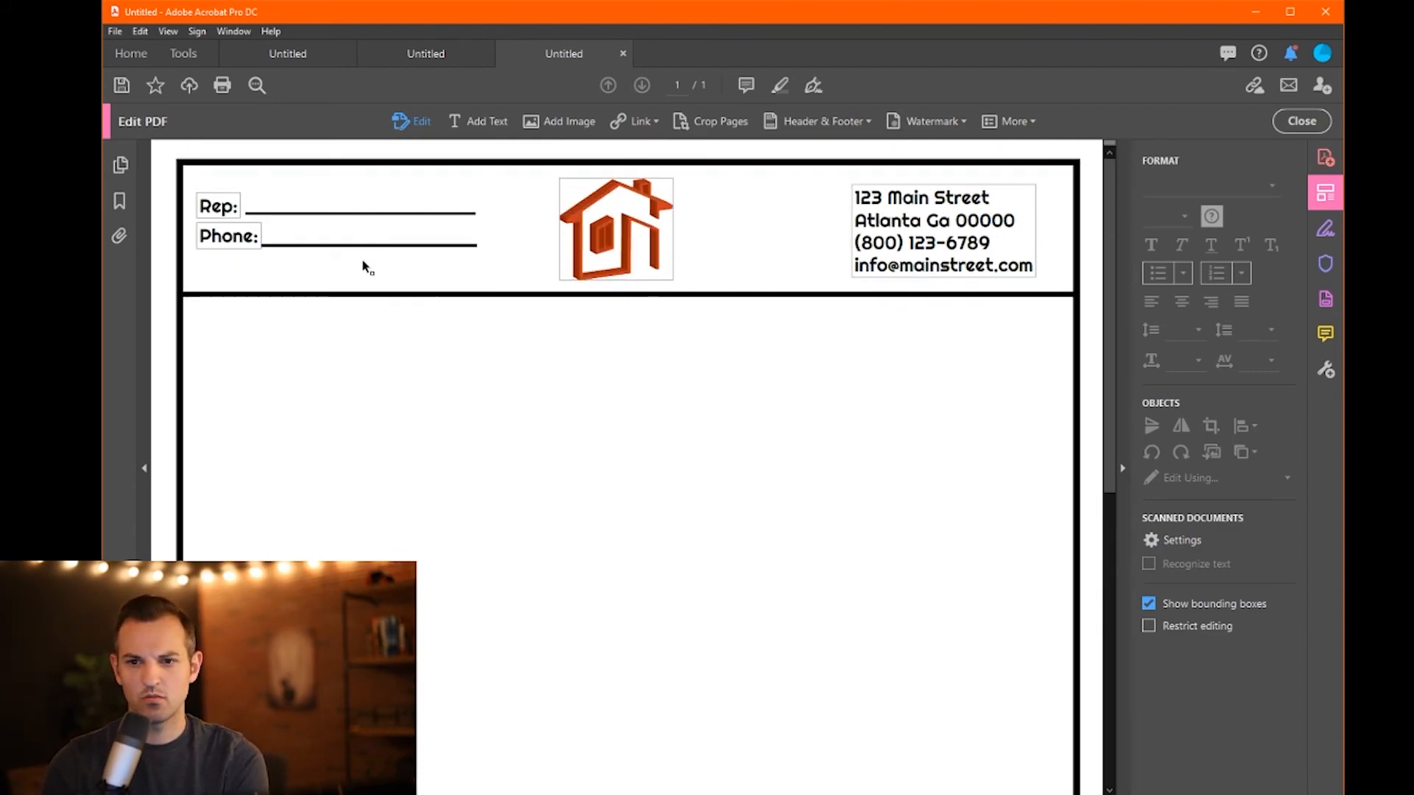
- Start Prepare Form on the letterhead and turn on 'This document requires signatures'
{"action": "left_click", "coordinate": [1325, 302]}
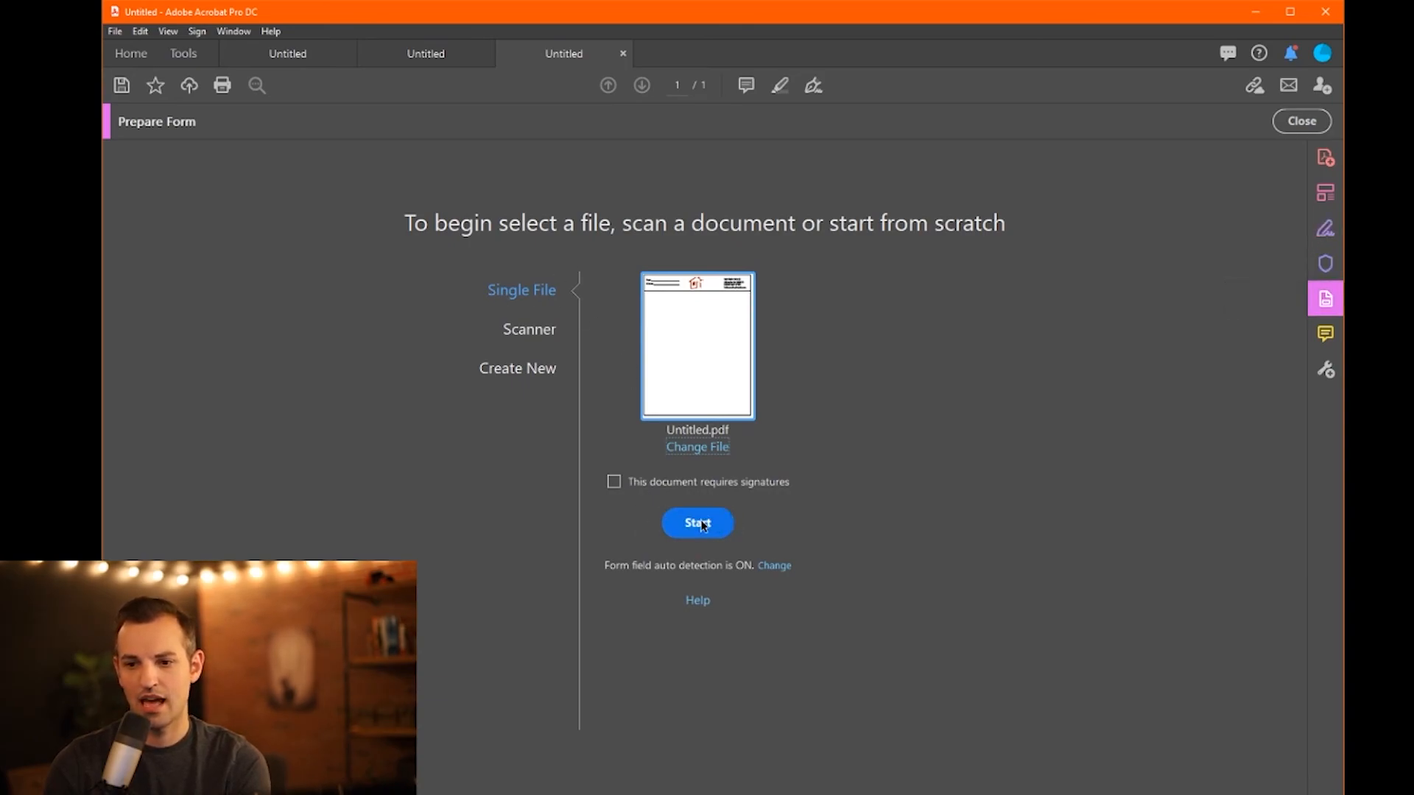
{"action": "left_click", "coordinate": [612, 483]}
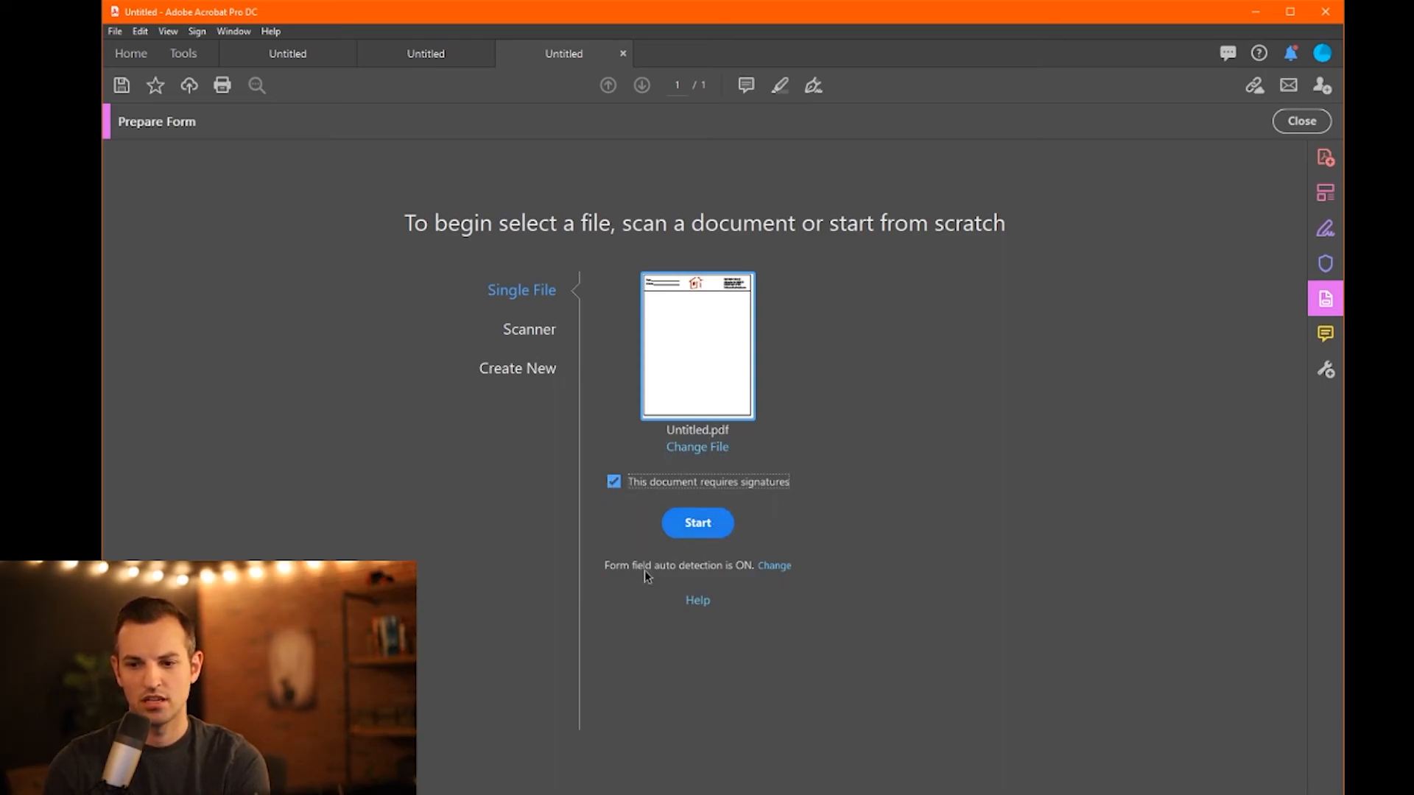
{"action": "left_click", "coordinate": [775, 565]}
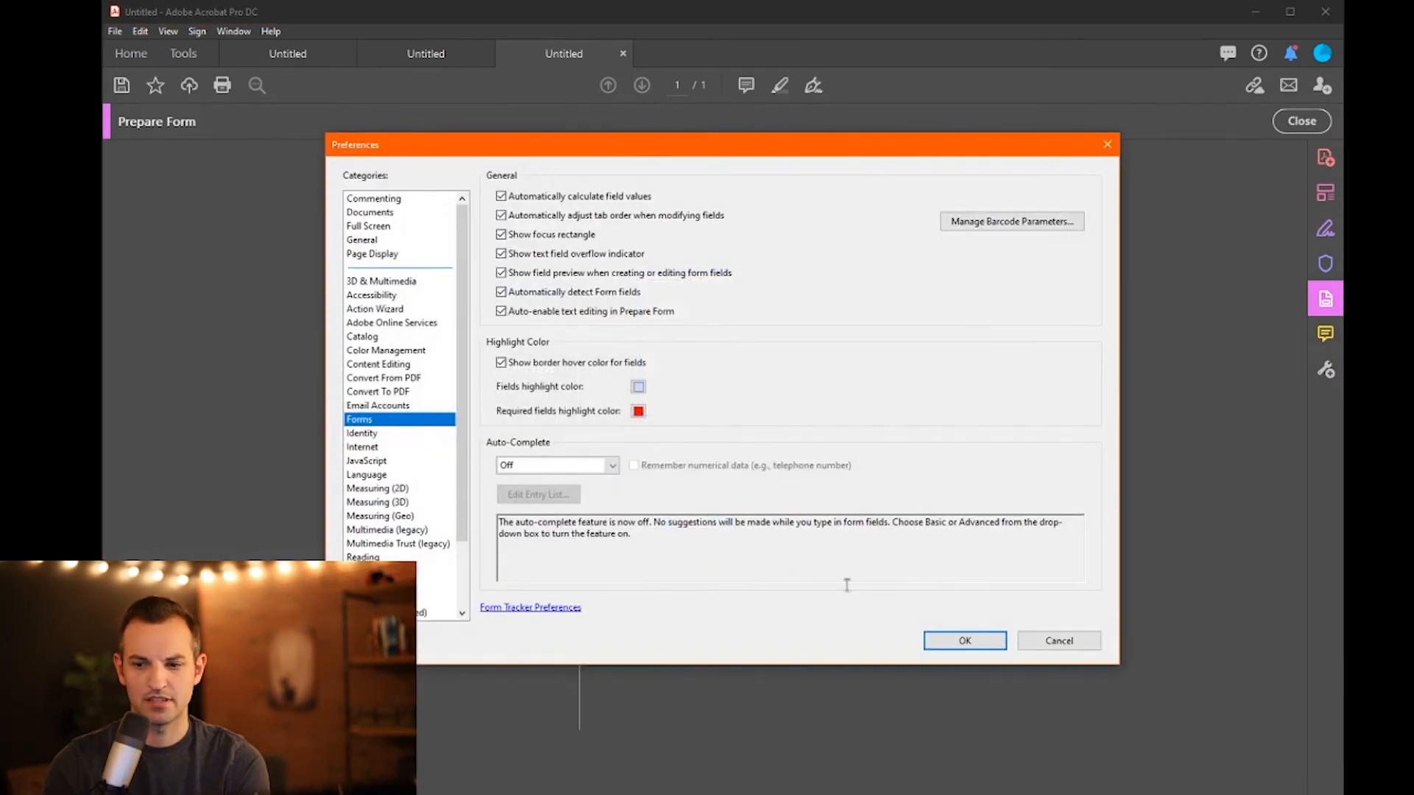
{"action": "left_click", "coordinate": [598, 466]}
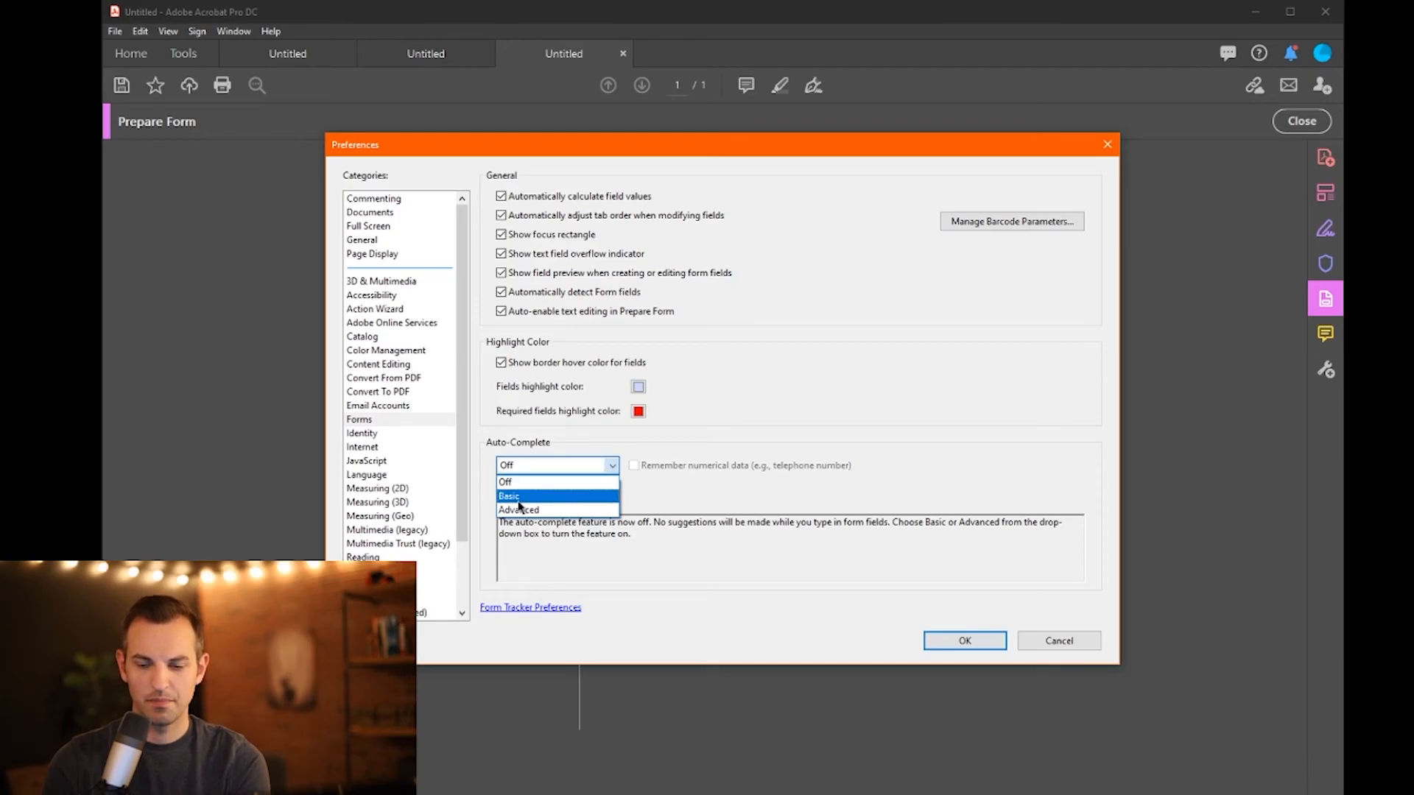
{"action": "left_click", "coordinate": [614, 467]}
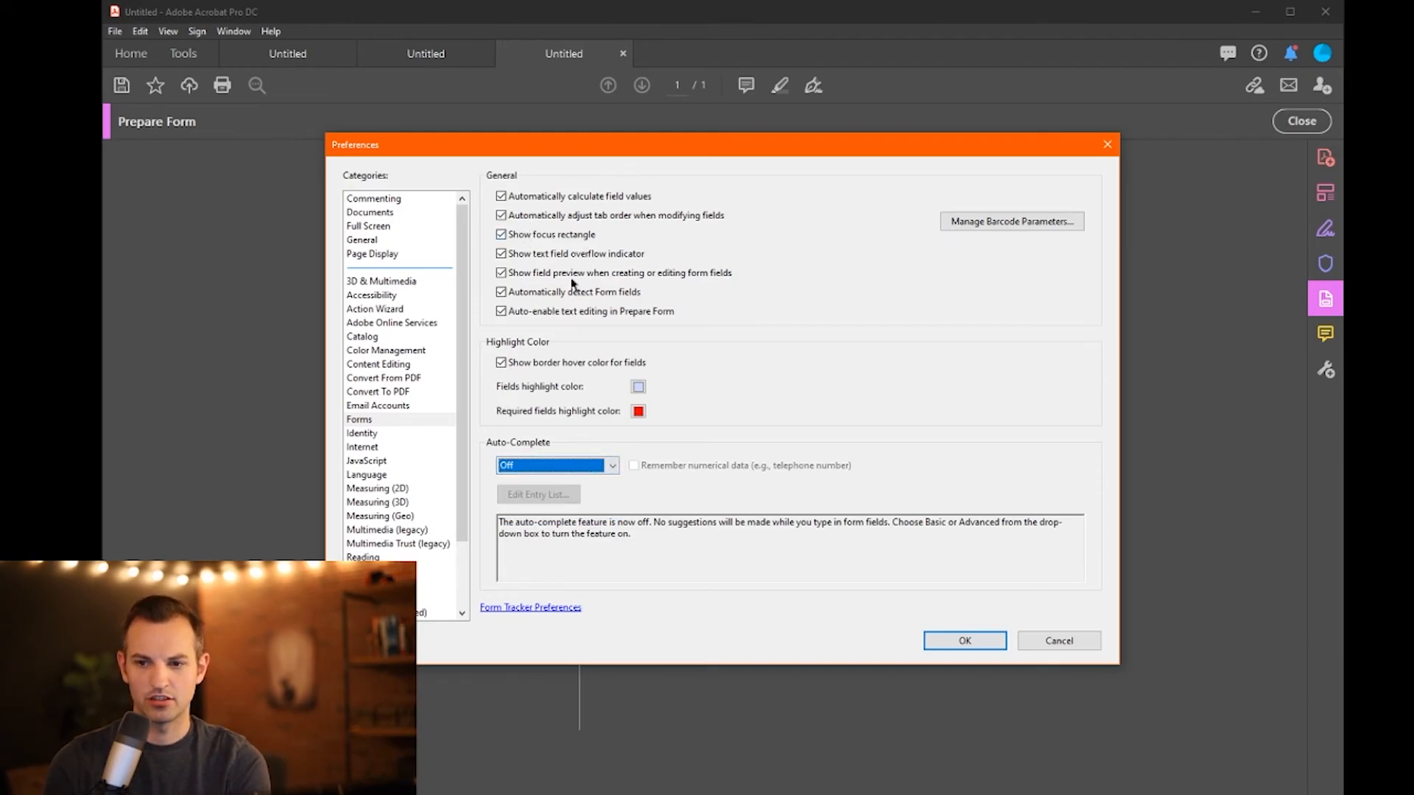
{"action": "left_click", "coordinate": [1107, 145]}
{"action": "left_click", "coordinate": [779, 566]}
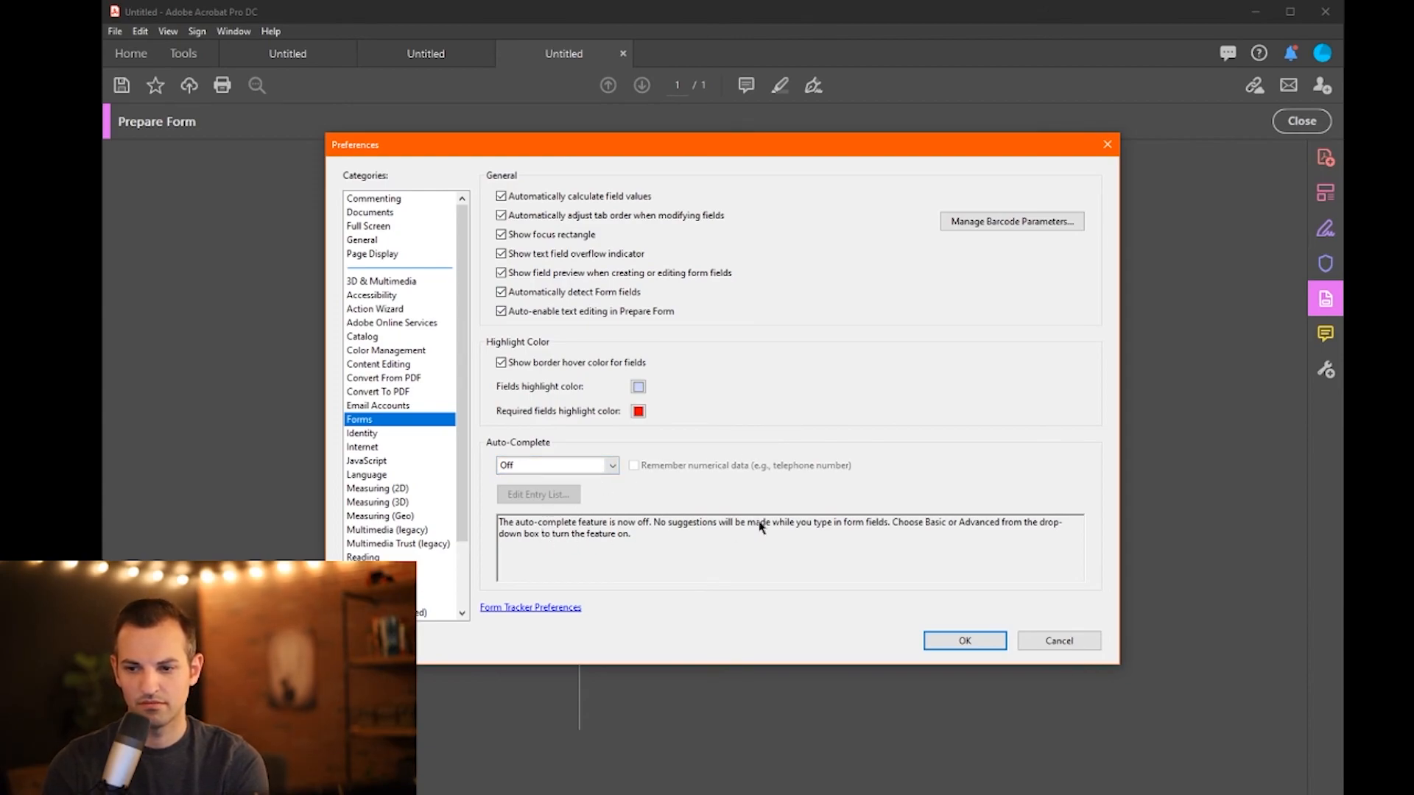
{"action": "left_click", "coordinate": [976, 643]}
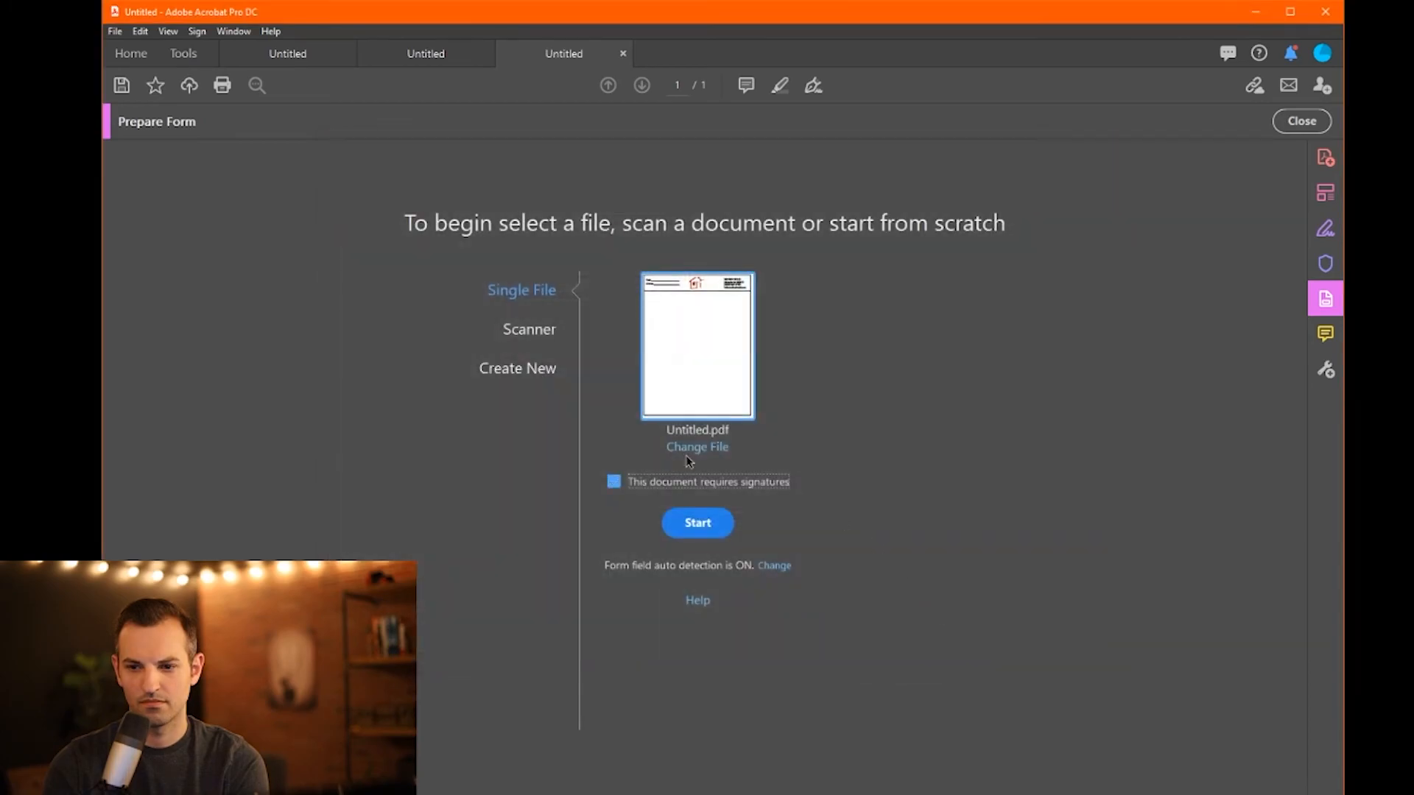
- Save the letterhead as TESTING FORM.pdf so Acrobat builds the form with auto-detected fields
{"action": "left_click", "coordinate": [688, 523]}
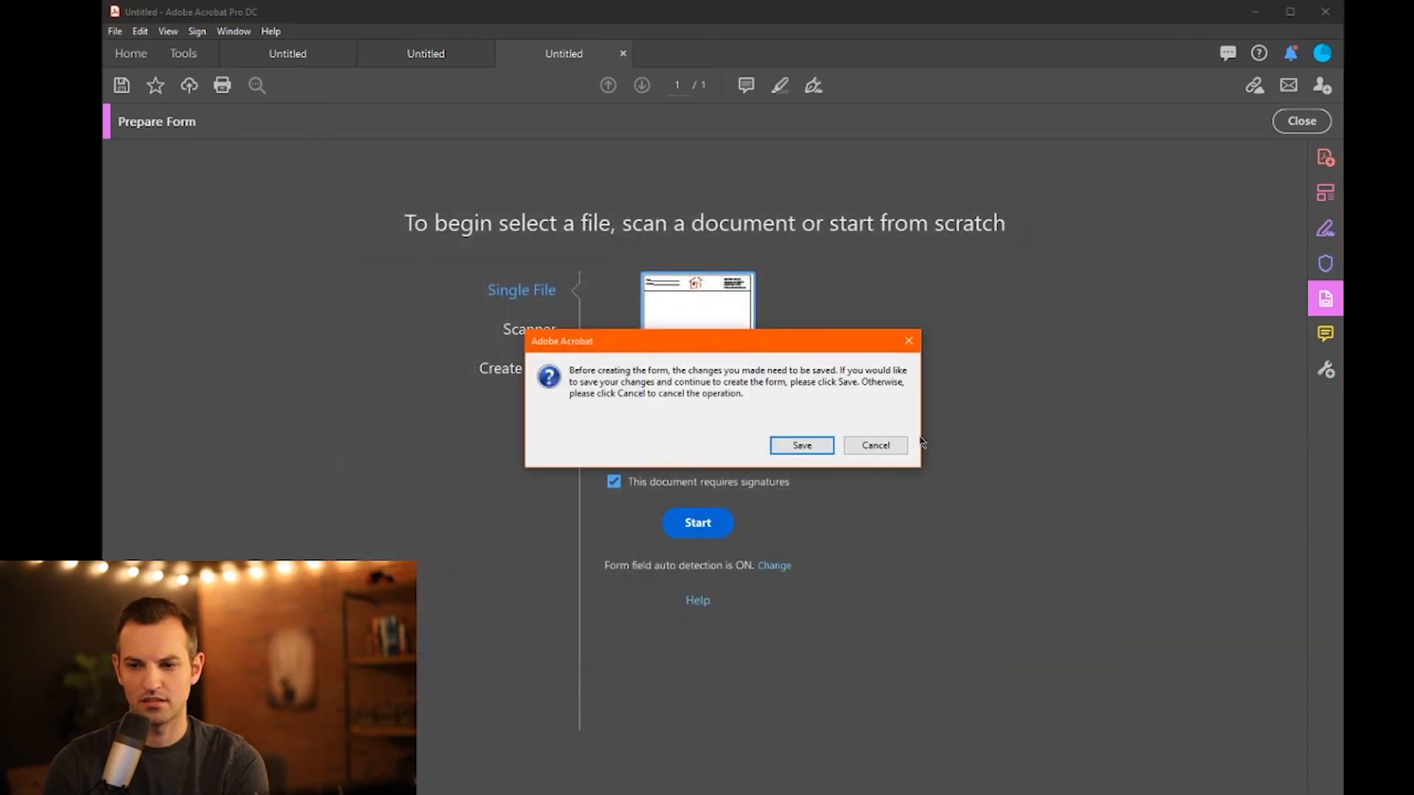
{"action": "left_click", "coordinate": [802, 446]}
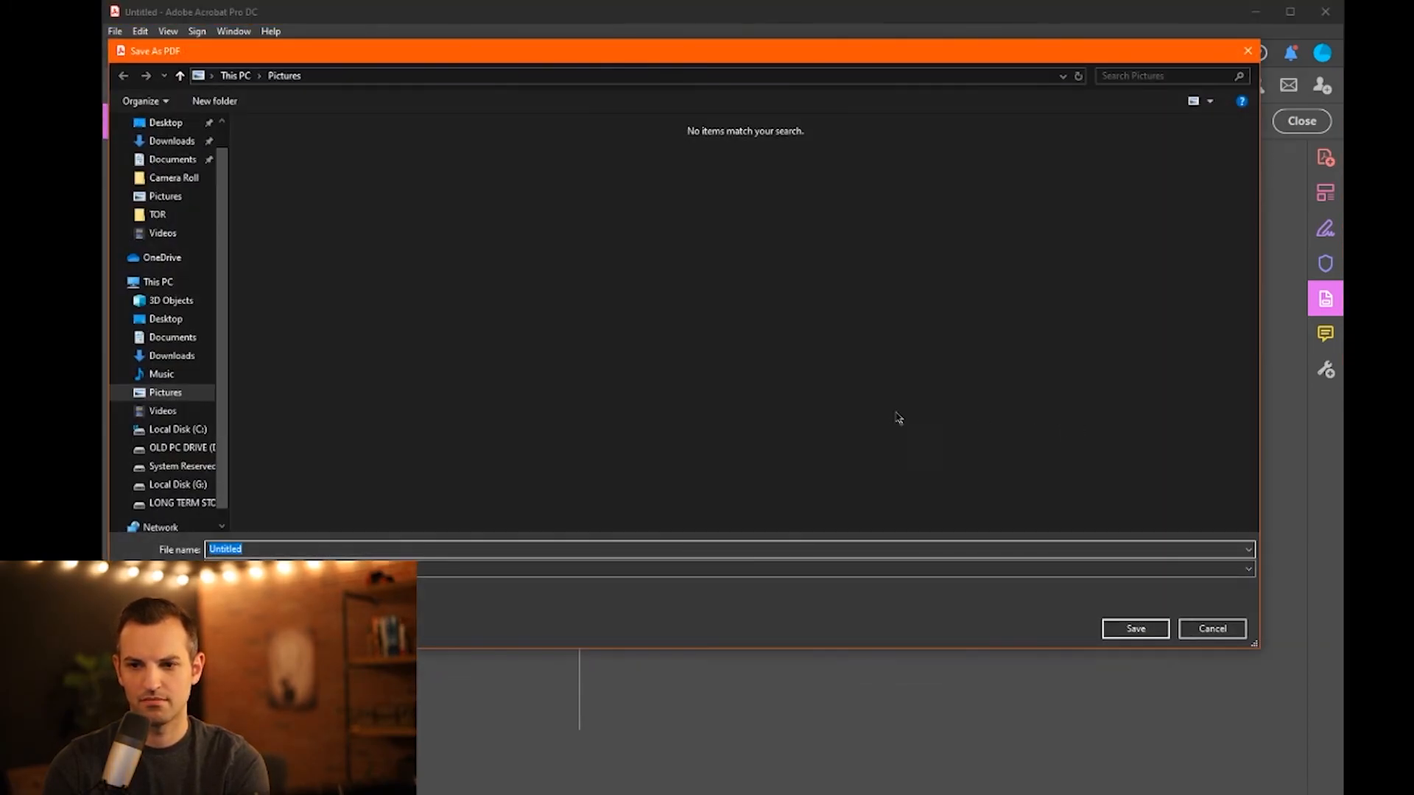
{"action": "type", "text": "TE"}
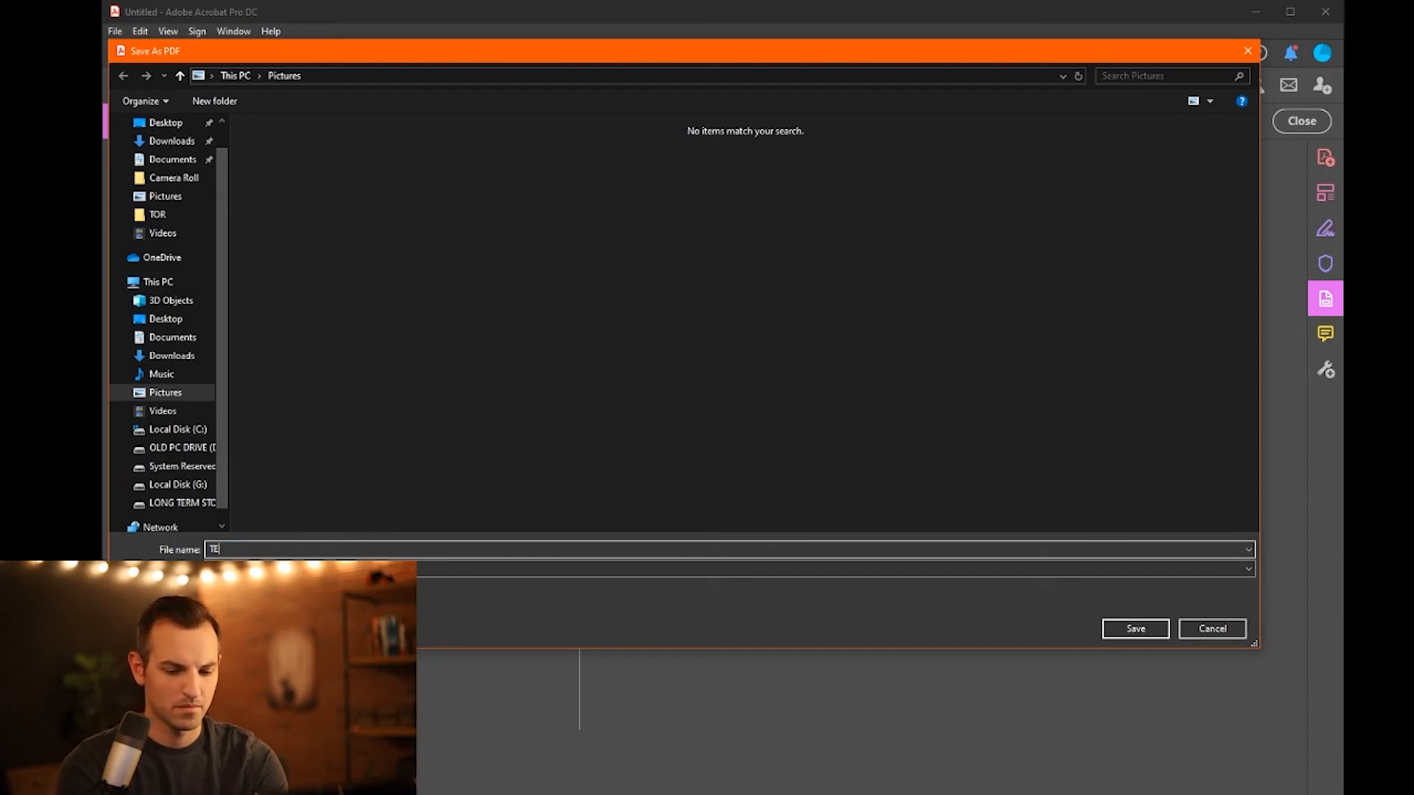
{"action": "type", "text": "STING FORM"}
{"action": "key", "text": "Return"}
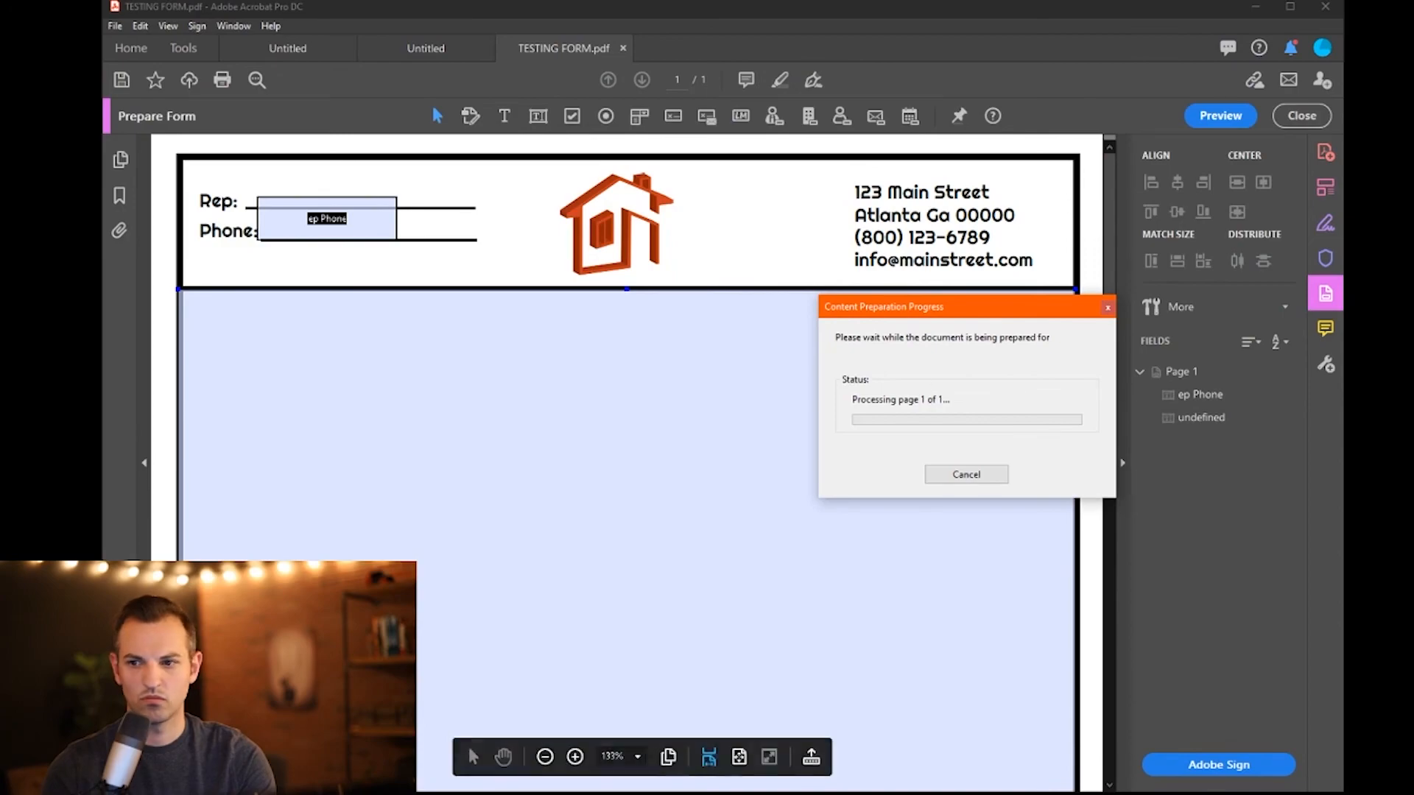
- Resize the ep Phone field so it sits along the Phone line
{"action": "left_click", "coordinate": [364, 224]}
{"action": "left_click_drag", "start_coordinate": [375, 230], "coordinate": [398, 229]}
{"action": "scroll", "coordinate": [471, 489], "scroll_direction": "down", "scroll_amount": 3}
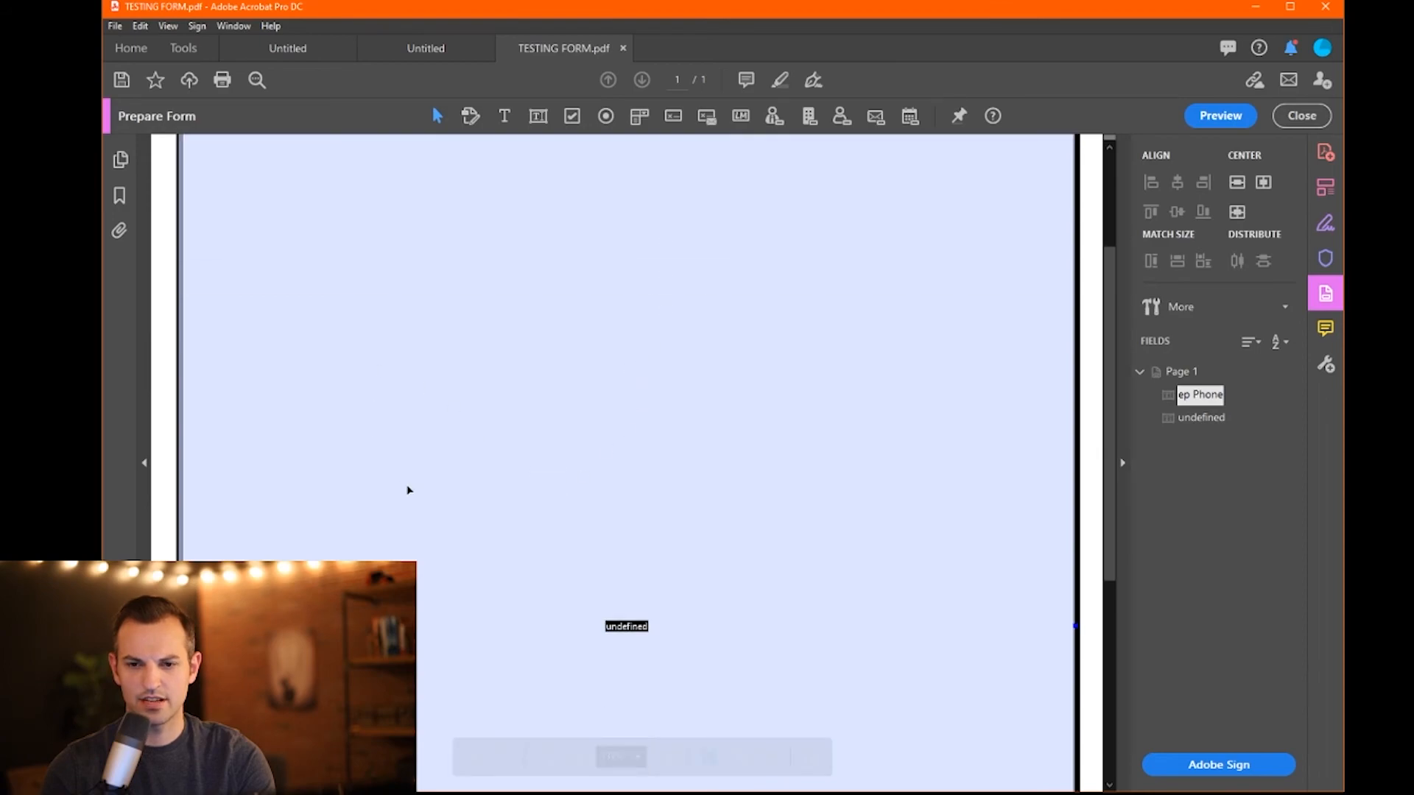
{"action": "scroll", "coordinate": [409, 489], "scroll_direction": "down", "scroll_amount": 4}
{"action": "scroll", "coordinate": [407, 490], "scroll_direction": "up", "scroll_amount": 8}
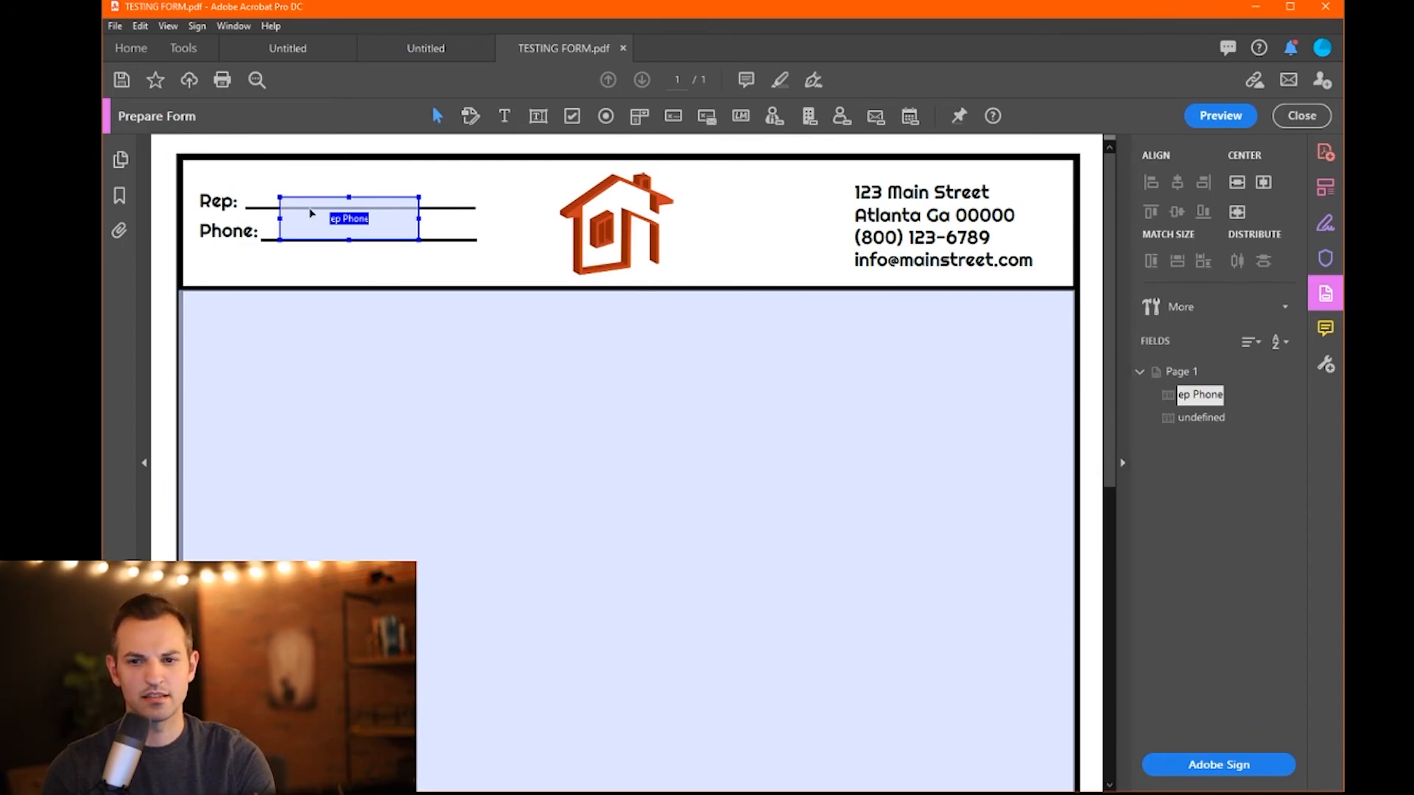
{"action": "left_click_drag", "start_coordinate": [352, 198], "coordinate": [270, 228]}
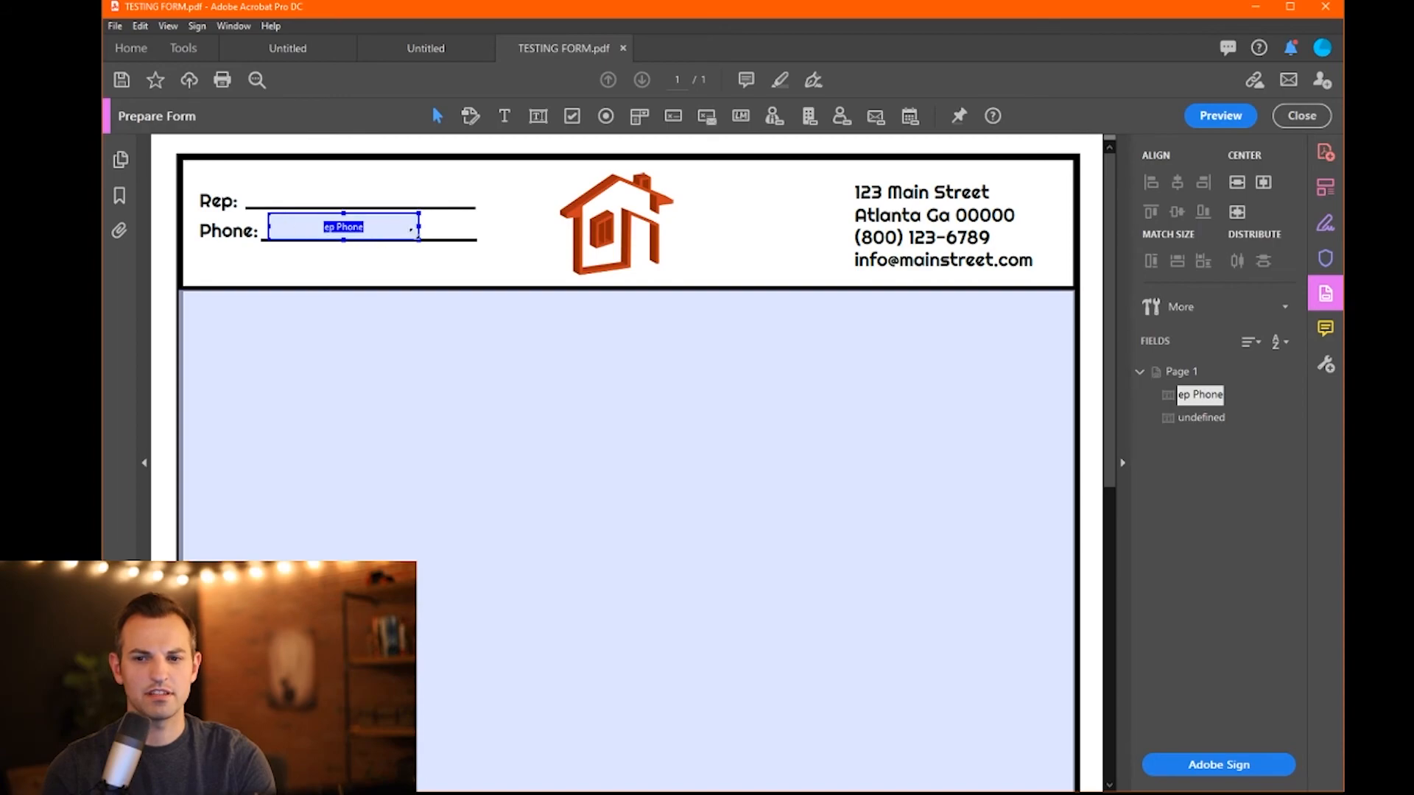
{"action": "left_click_drag", "start_coordinate": [421, 232], "coordinate": [455, 233]}
- Remove the large undefined body field and open the ep Phone field's properties
{"action": "left_click", "coordinate": [418, 383]}
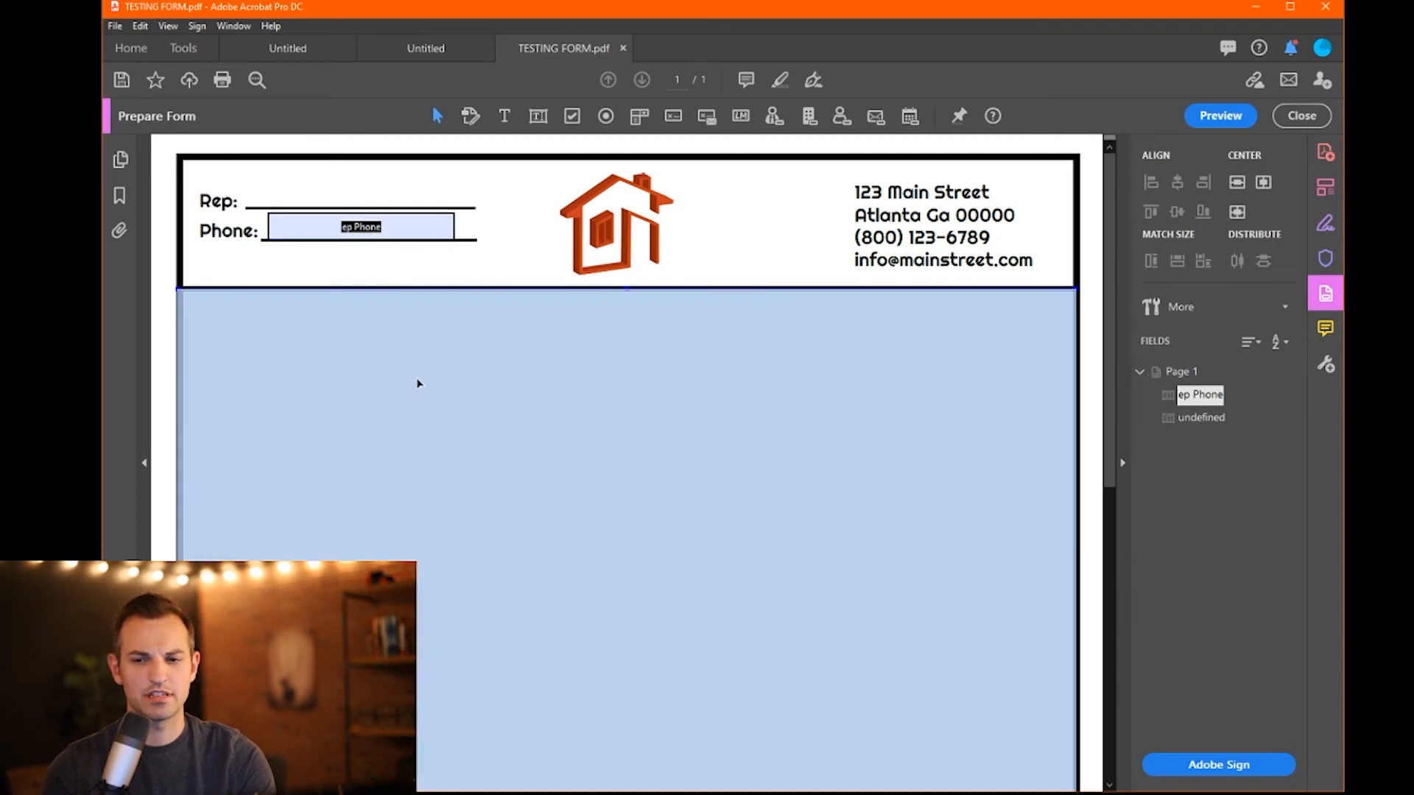
{"action": "left_click", "coordinate": [316, 223]}
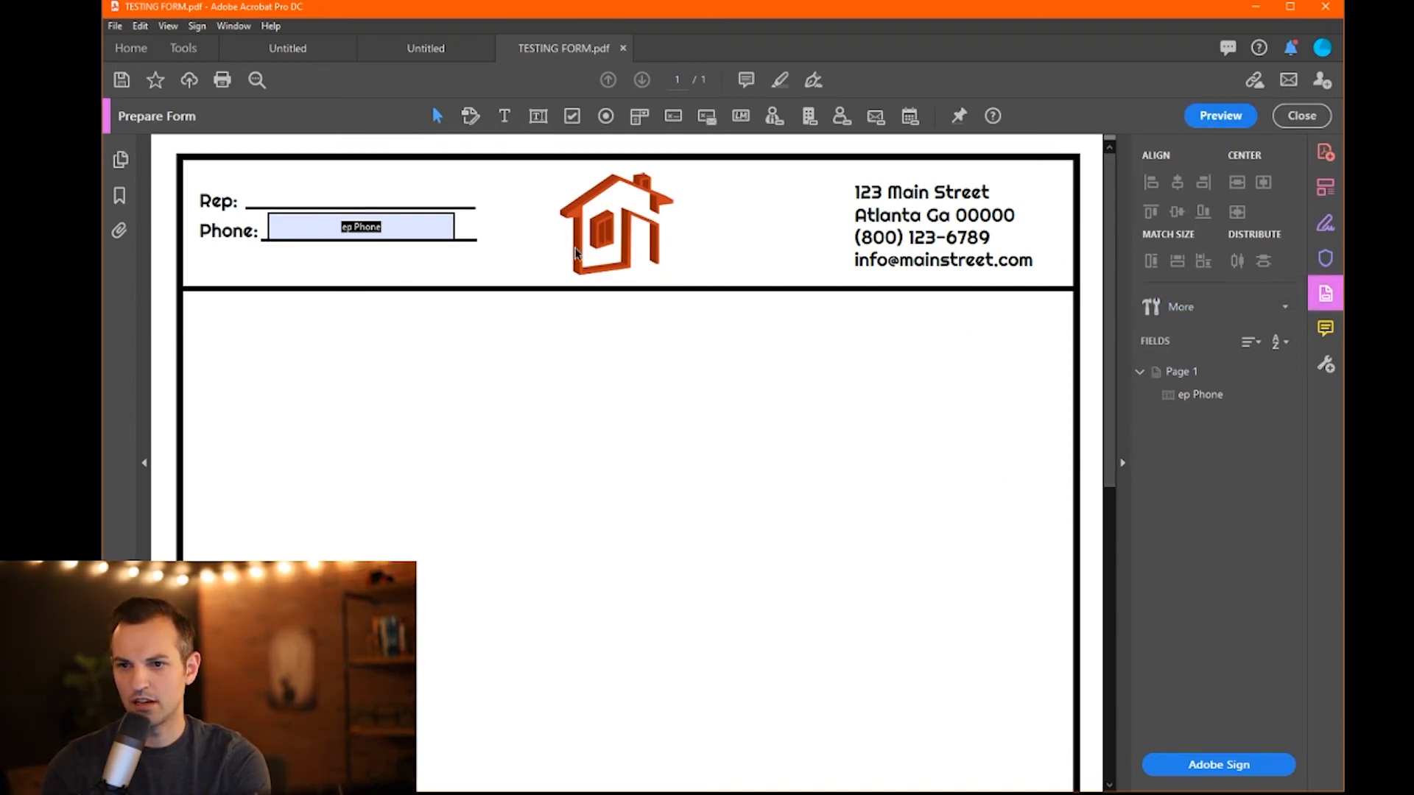
{"action": "left_click", "coordinate": [391, 234]}
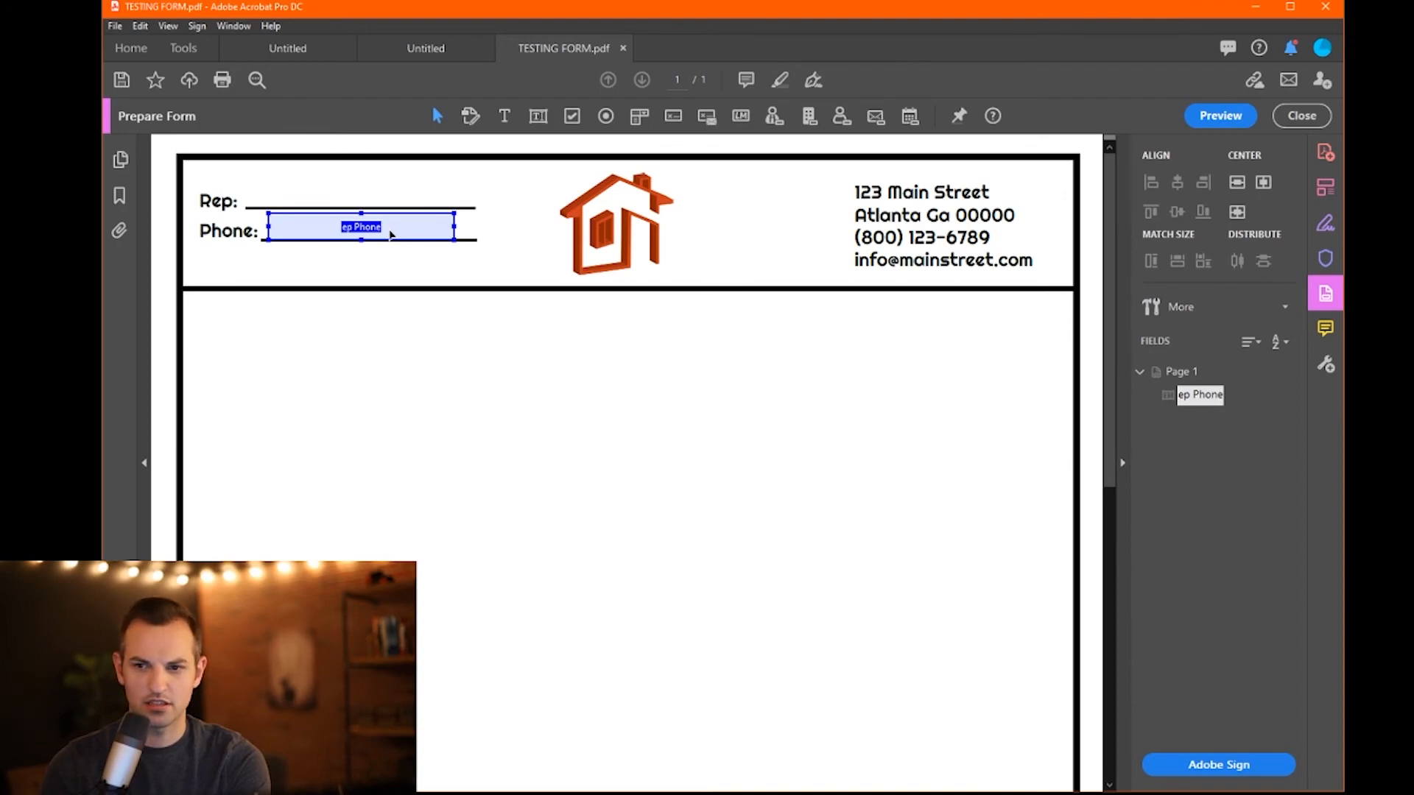
{"action": "right_click", "coordinate": [390, 231]}
{"action": "left_click", "coordinate": [436, 255]}
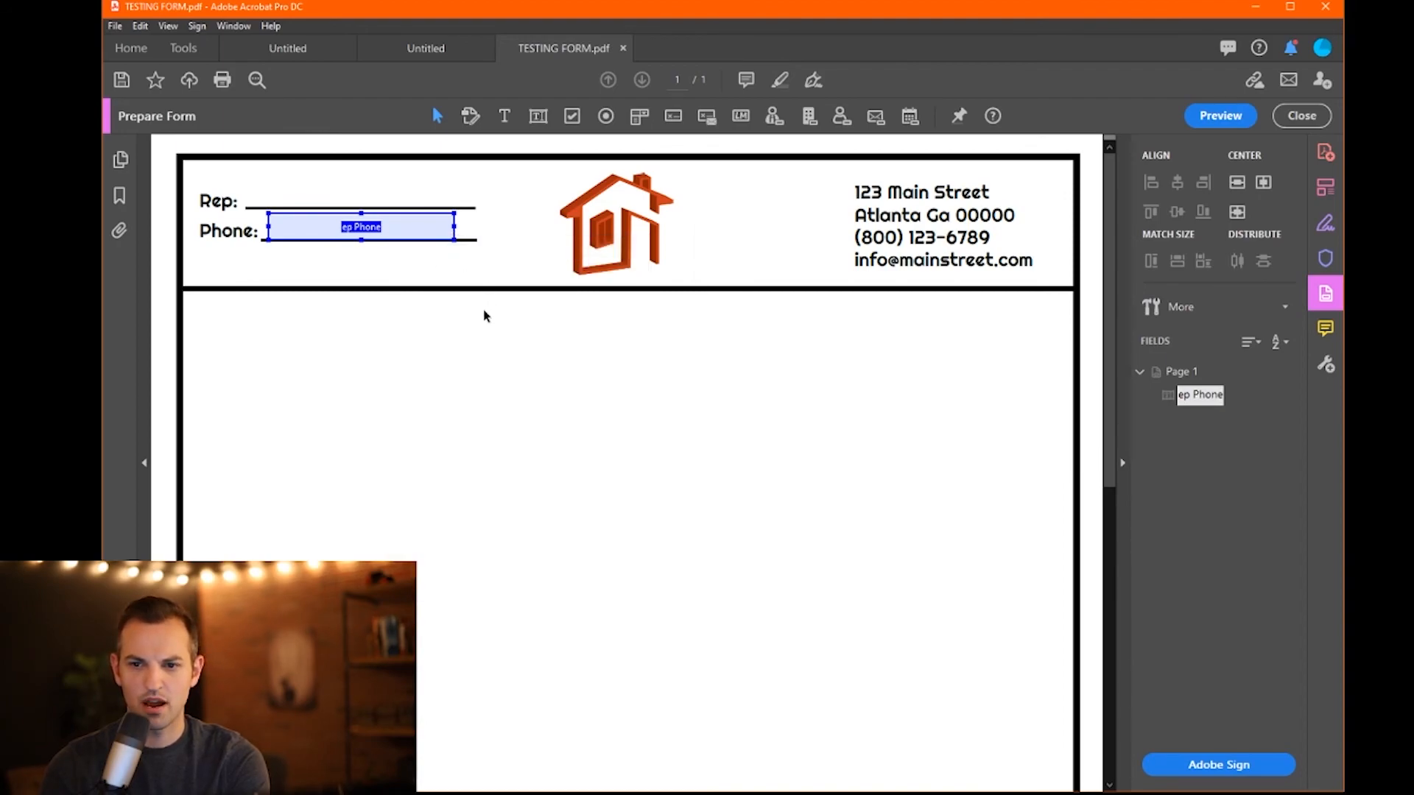
- Rename the field to 'Rep Phone Number' with the tooltip 'REP Phone:'
{"action": "left_click", "coordinate": [874, 269]}
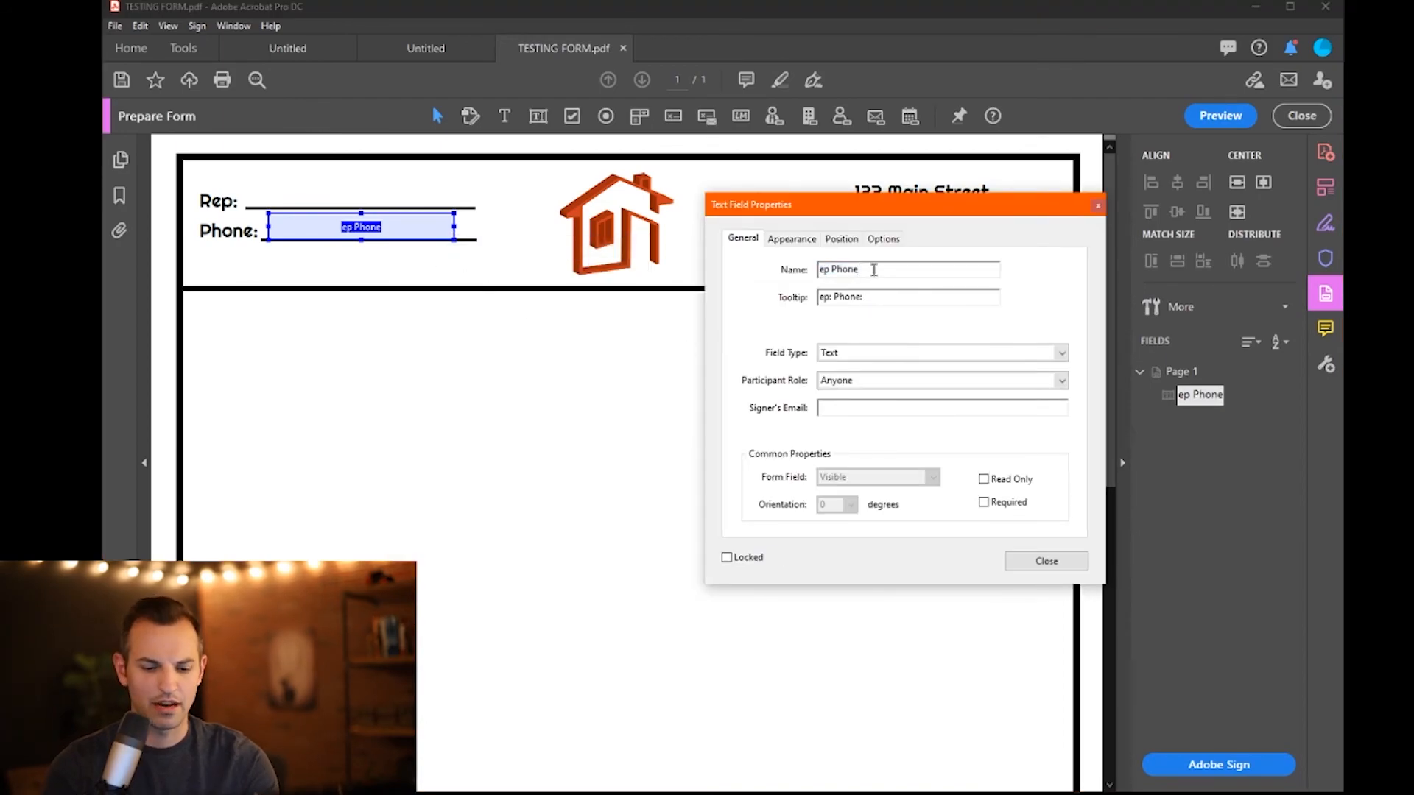
{"action": "key", "text": "BackSpace"}
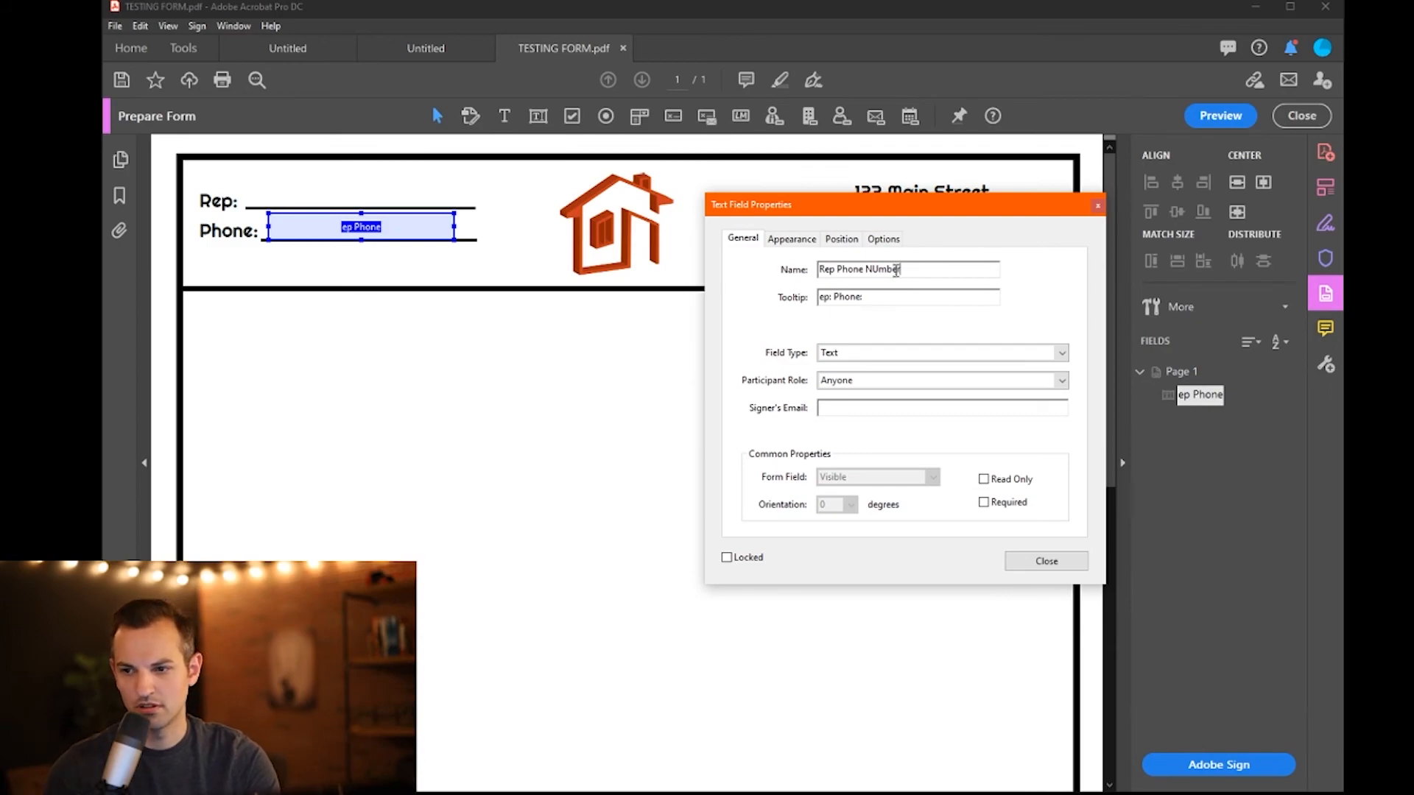
{"action": "key", "text": "BackSpace"}
{"action": "type", "text": "u"}
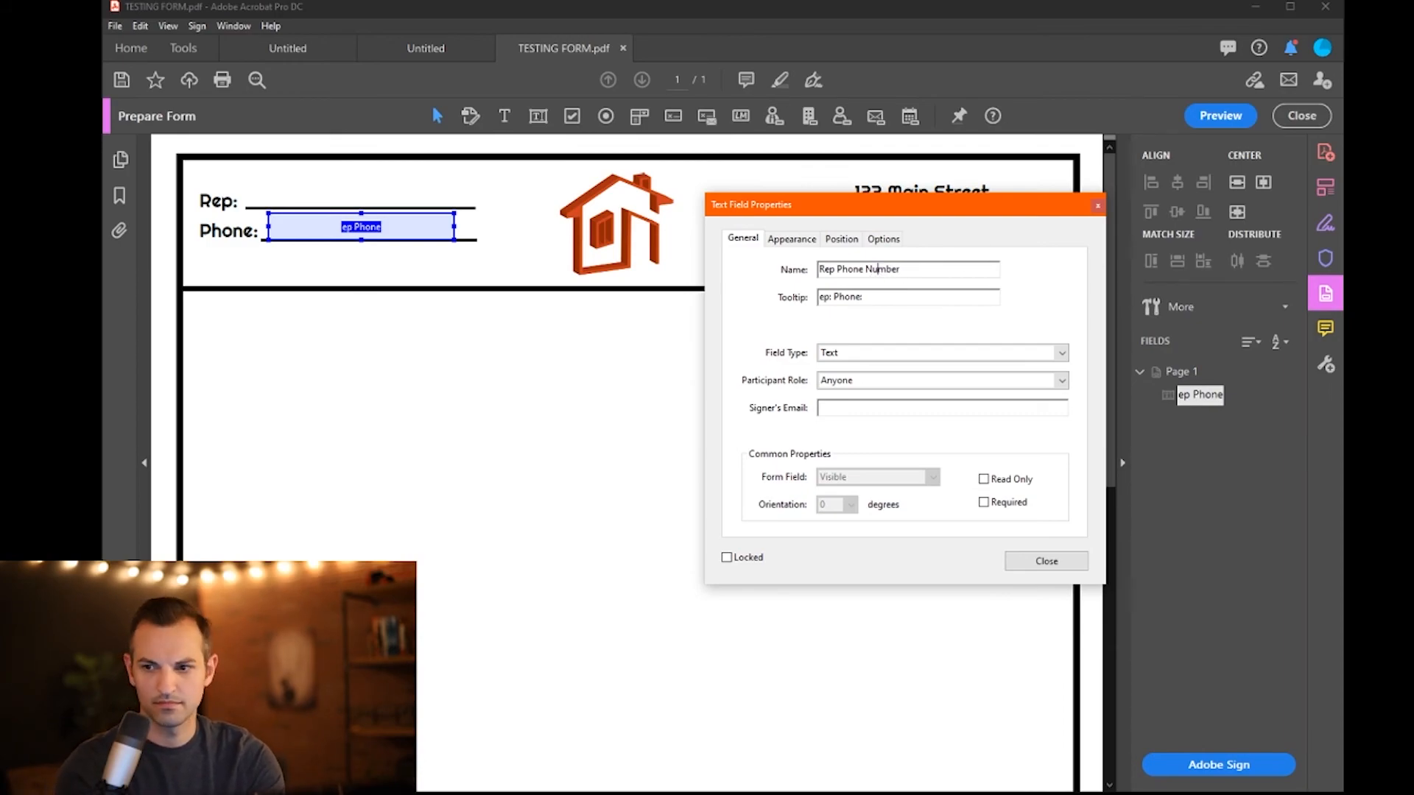
{"action": "key", "text": "Tab"}
{"action": "left_click", "coordinate": [834, 297]}
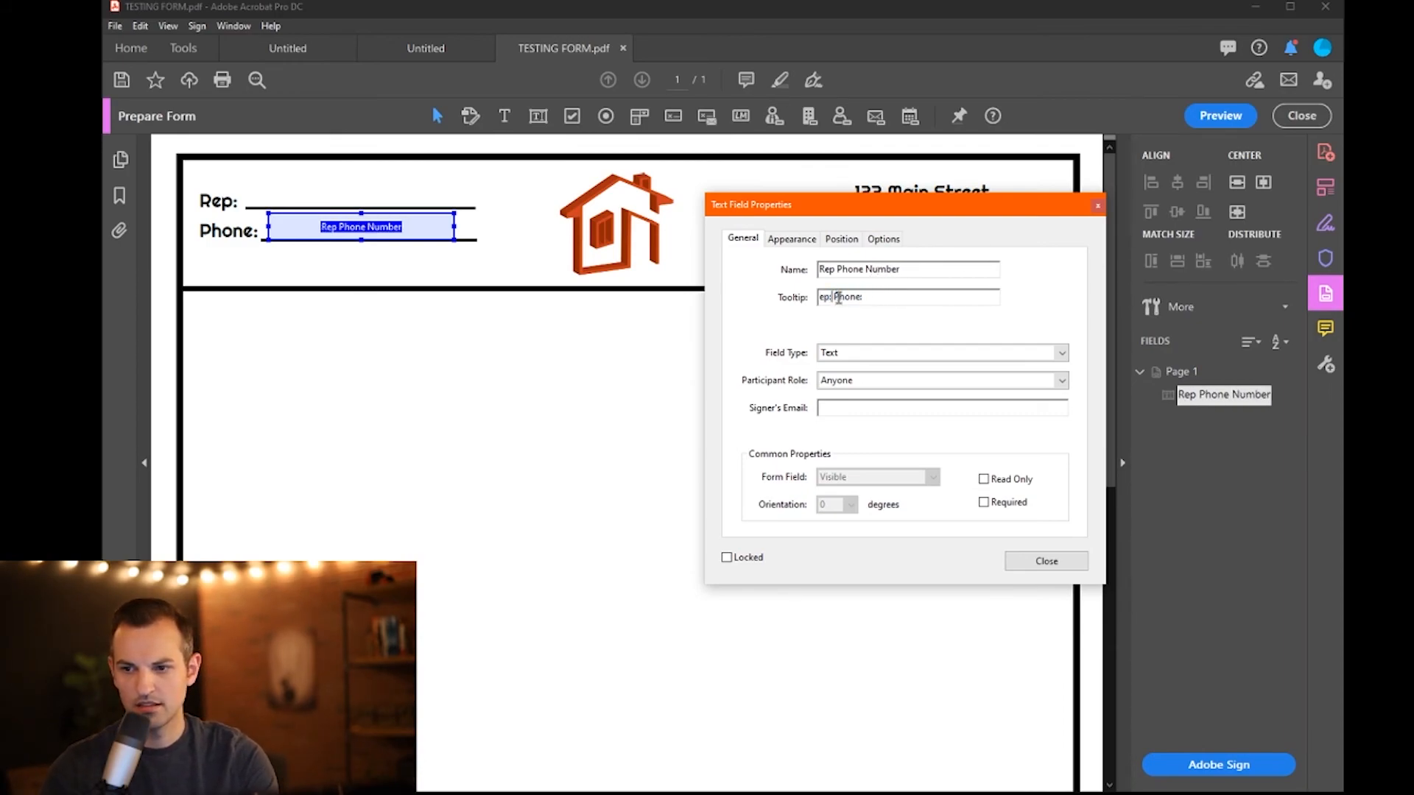
{"action": "double_click", "coordinate": [824, 297]}
{"action": "type", "text": "REP"}
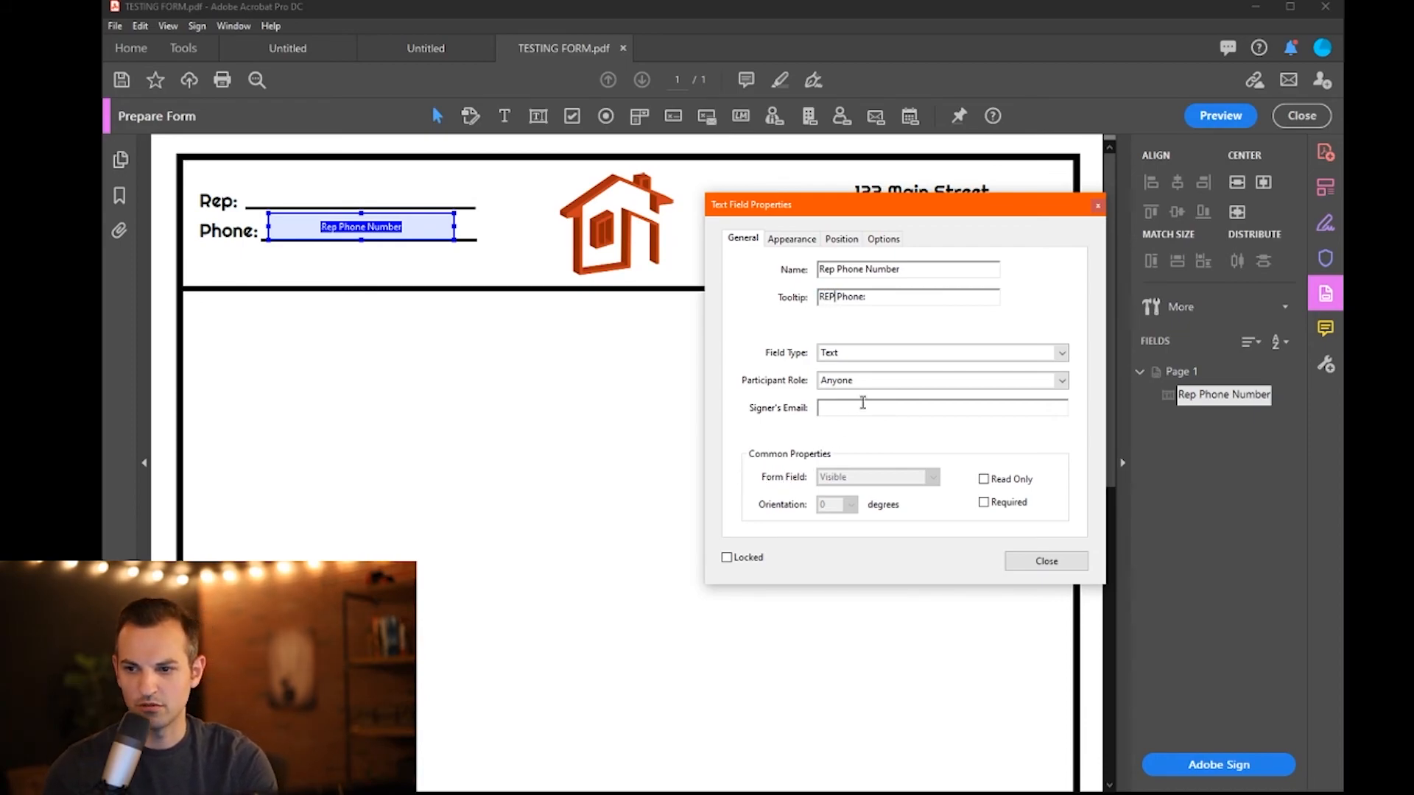
- Keep the field type as Text and assign the field to the Sender role
{"action": "left_click", "coordinate": [865, 354]}
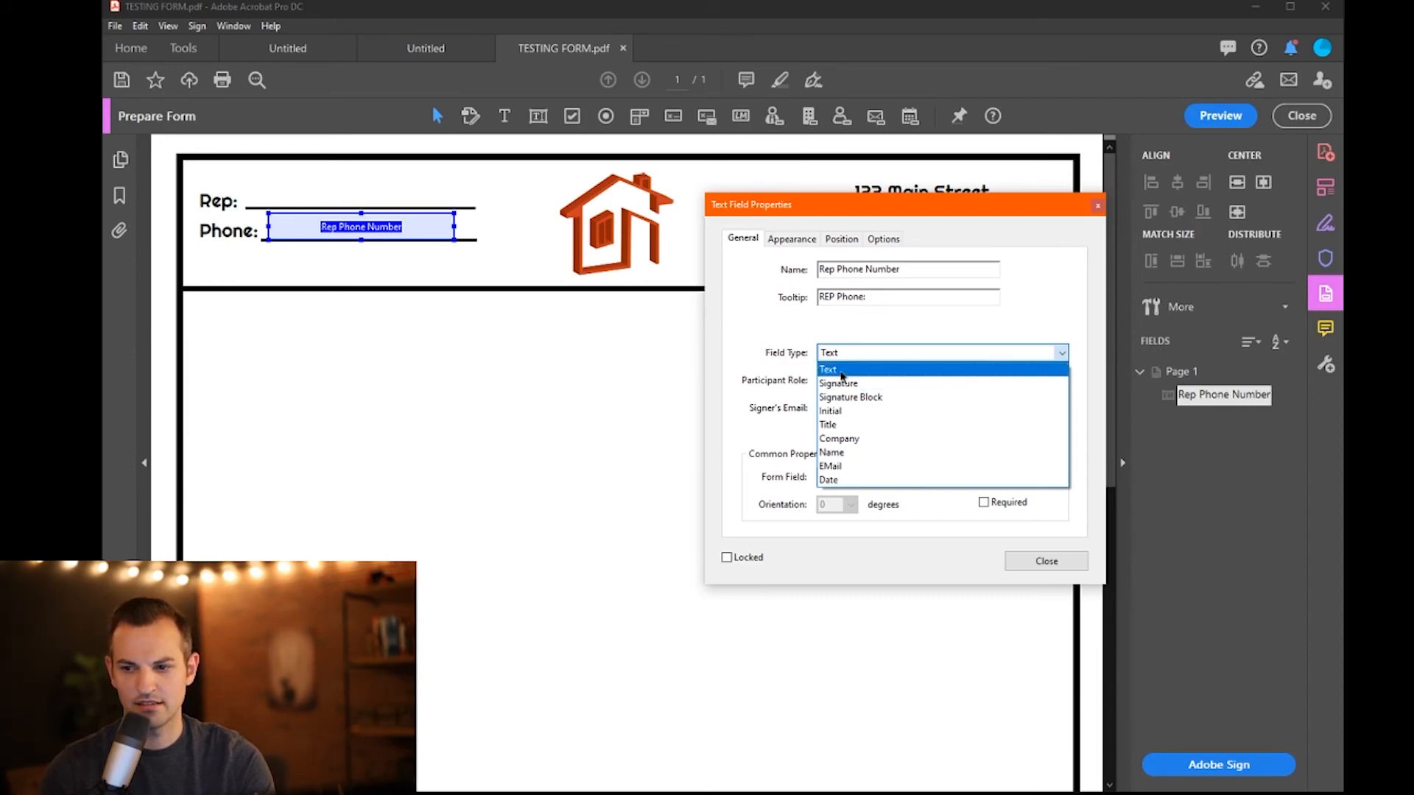
{"action": "left_click", "coordinate": [841, 372]}
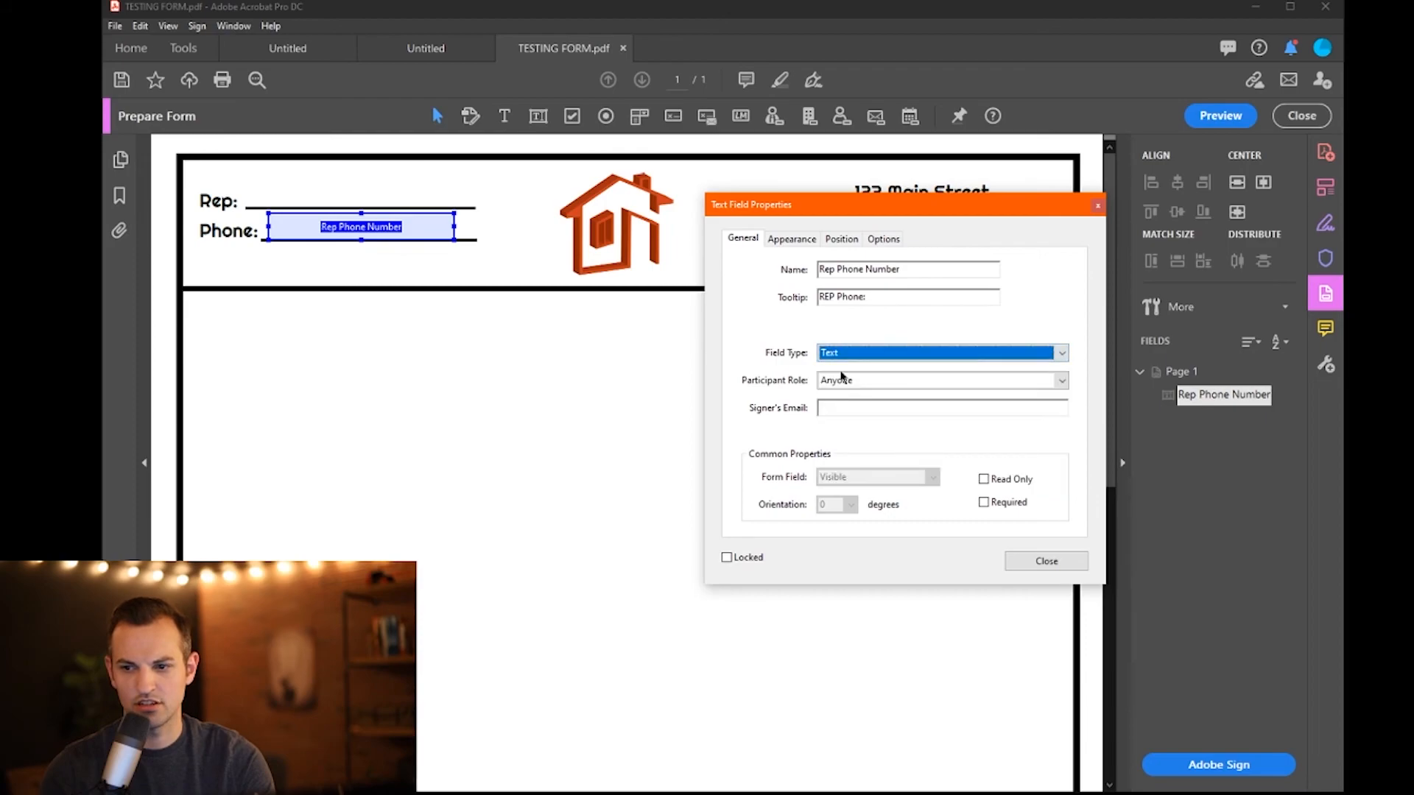
{"action": "left_click", "coordinate": [882, 382]}
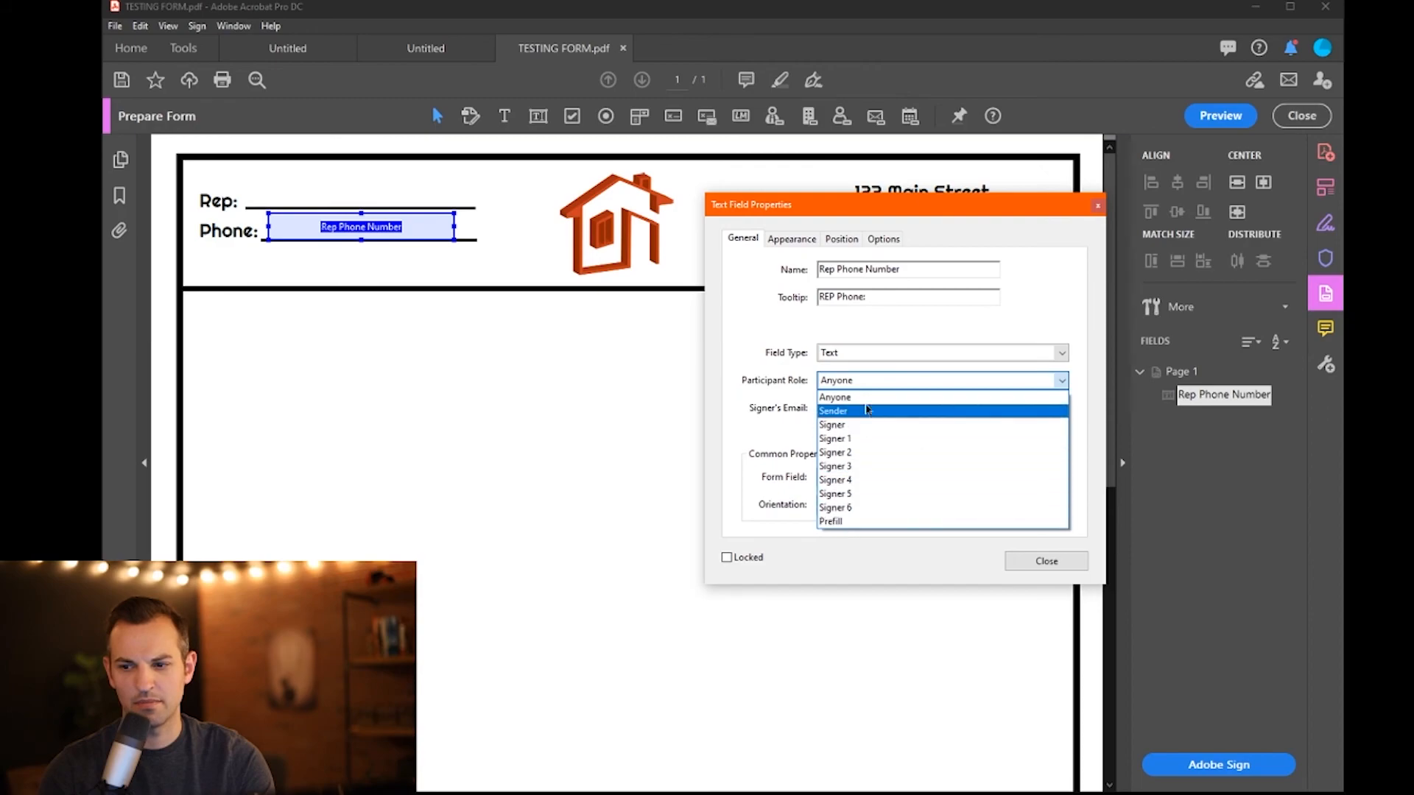
{"action": "left_click", "coordinate": [844, 417]}
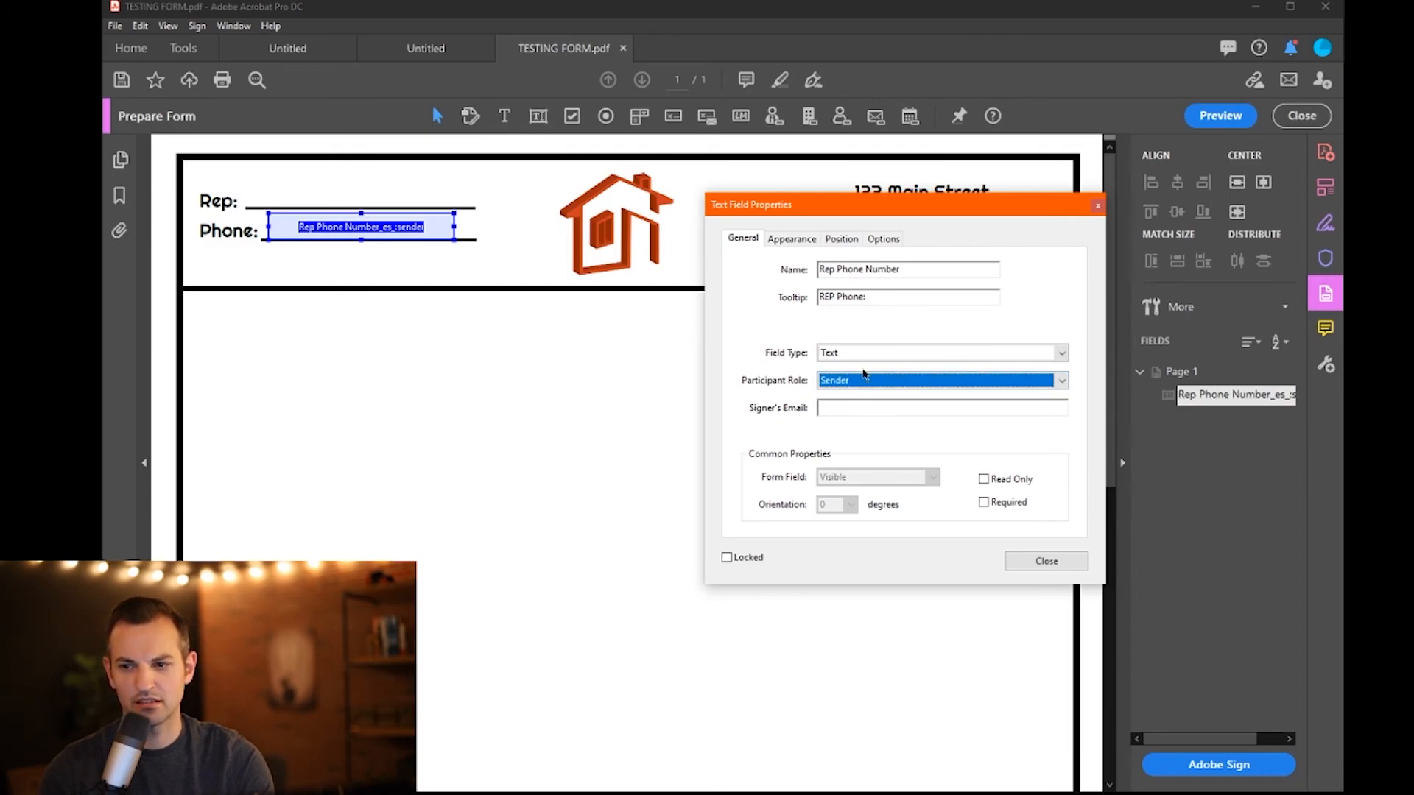
{"action": "left_click", "coordinate": [773, 240]}
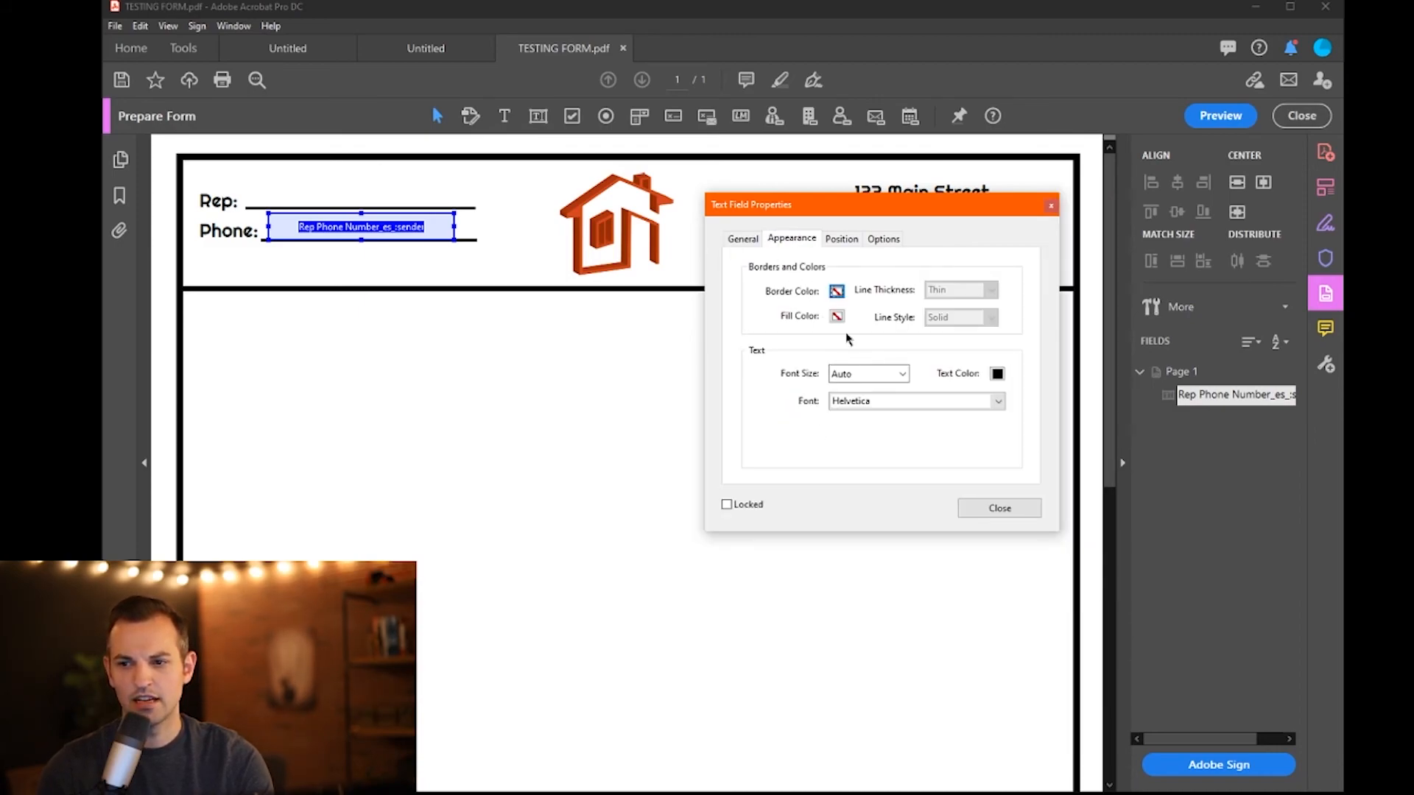
- Choose Righteous as the Rep Phone Number field's font
{"action": "left_click", "coordinate": [913, 401]}
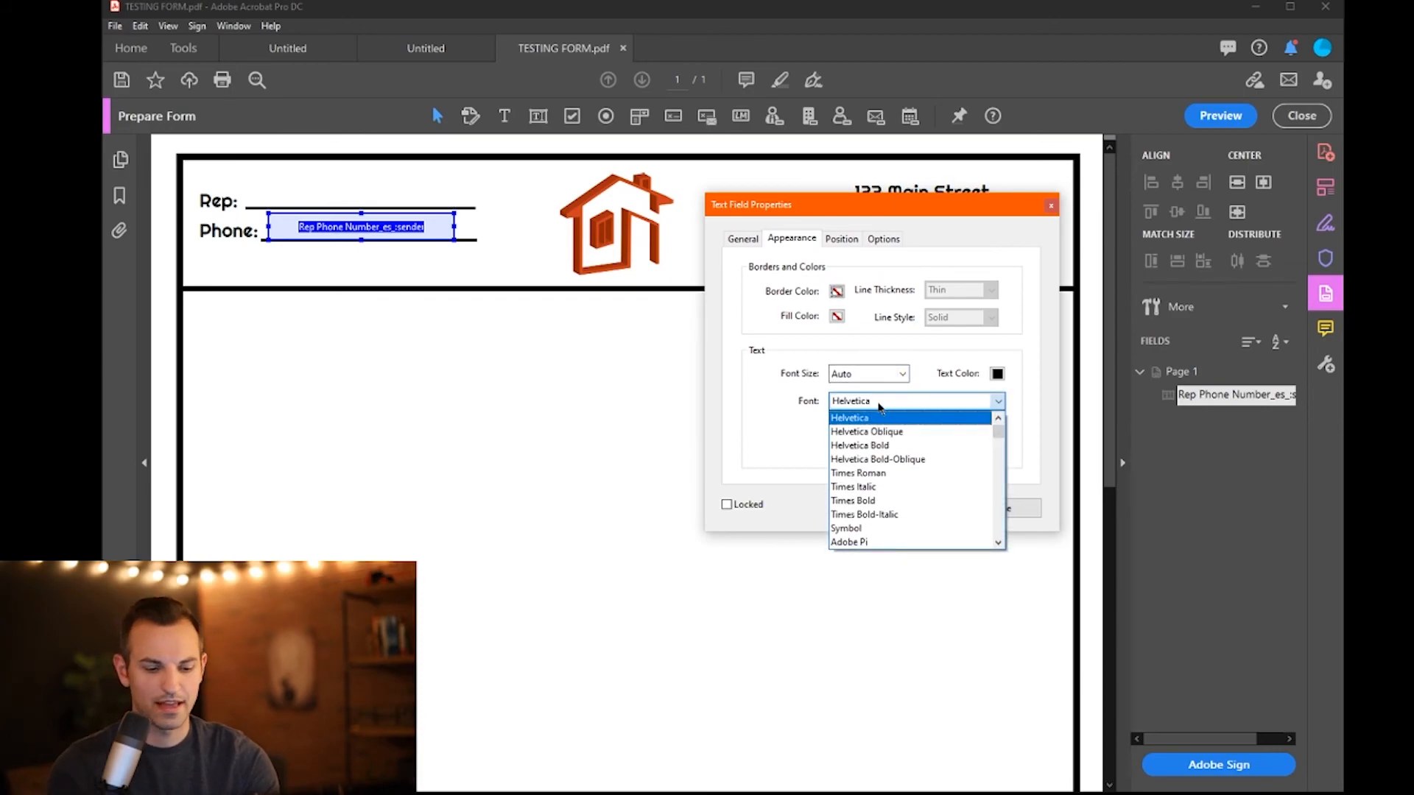
{"action": "type", "text": "right"}
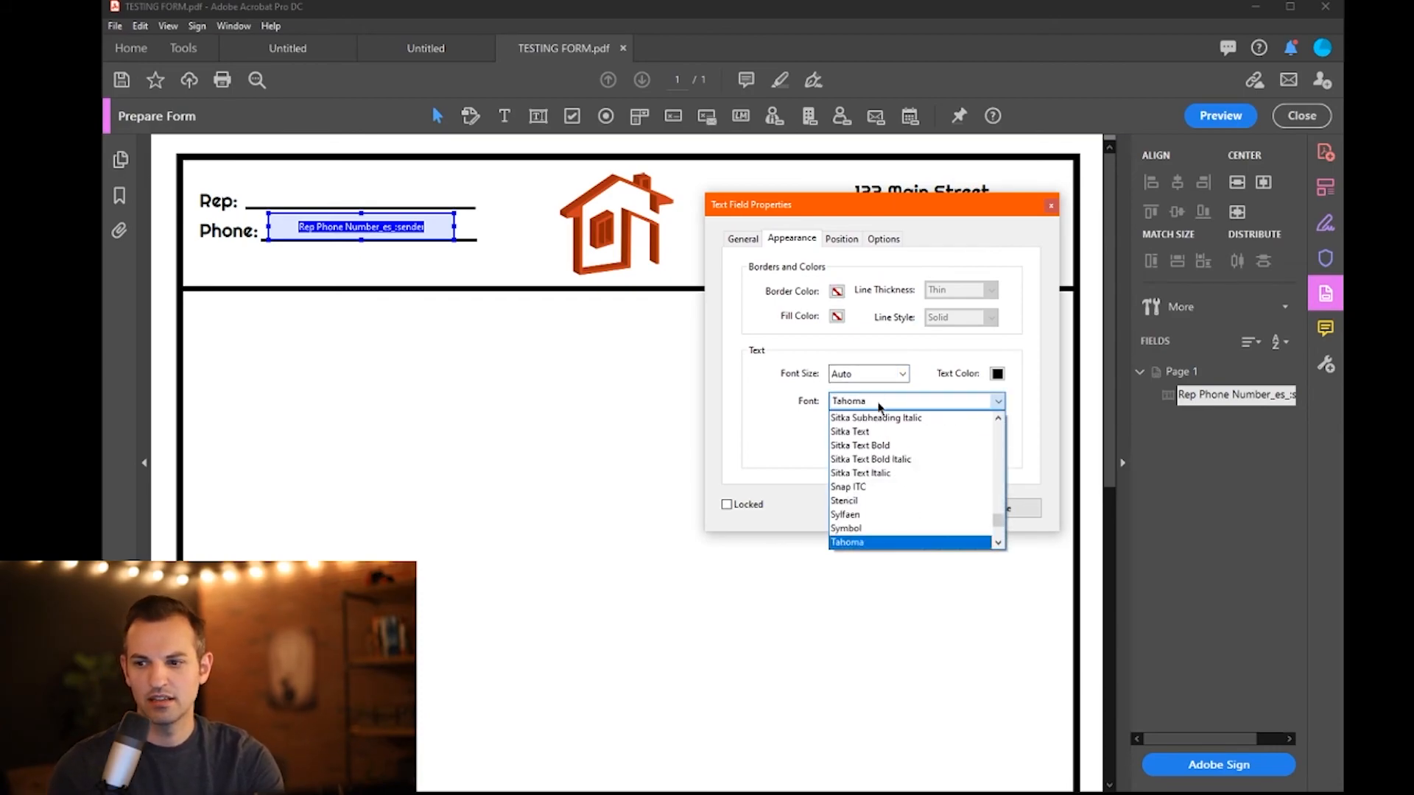
{"action": "left_click", "coordinate": [878, 407]}
{"action": "key", "text": "r"}
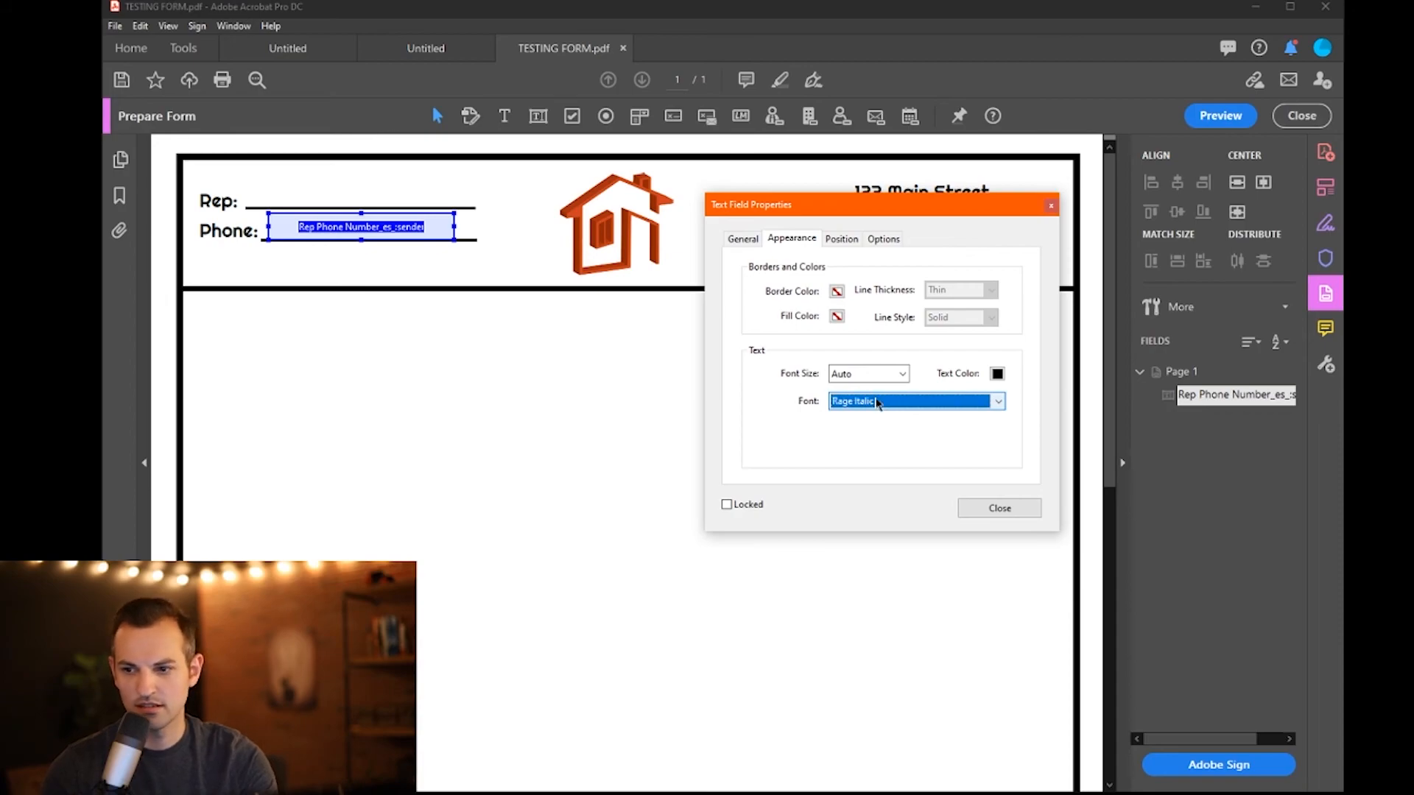
{"action": "left_click", "coordinate": [1003, 404]}
{"action": "left_click", "coordinate": [874, 451]}
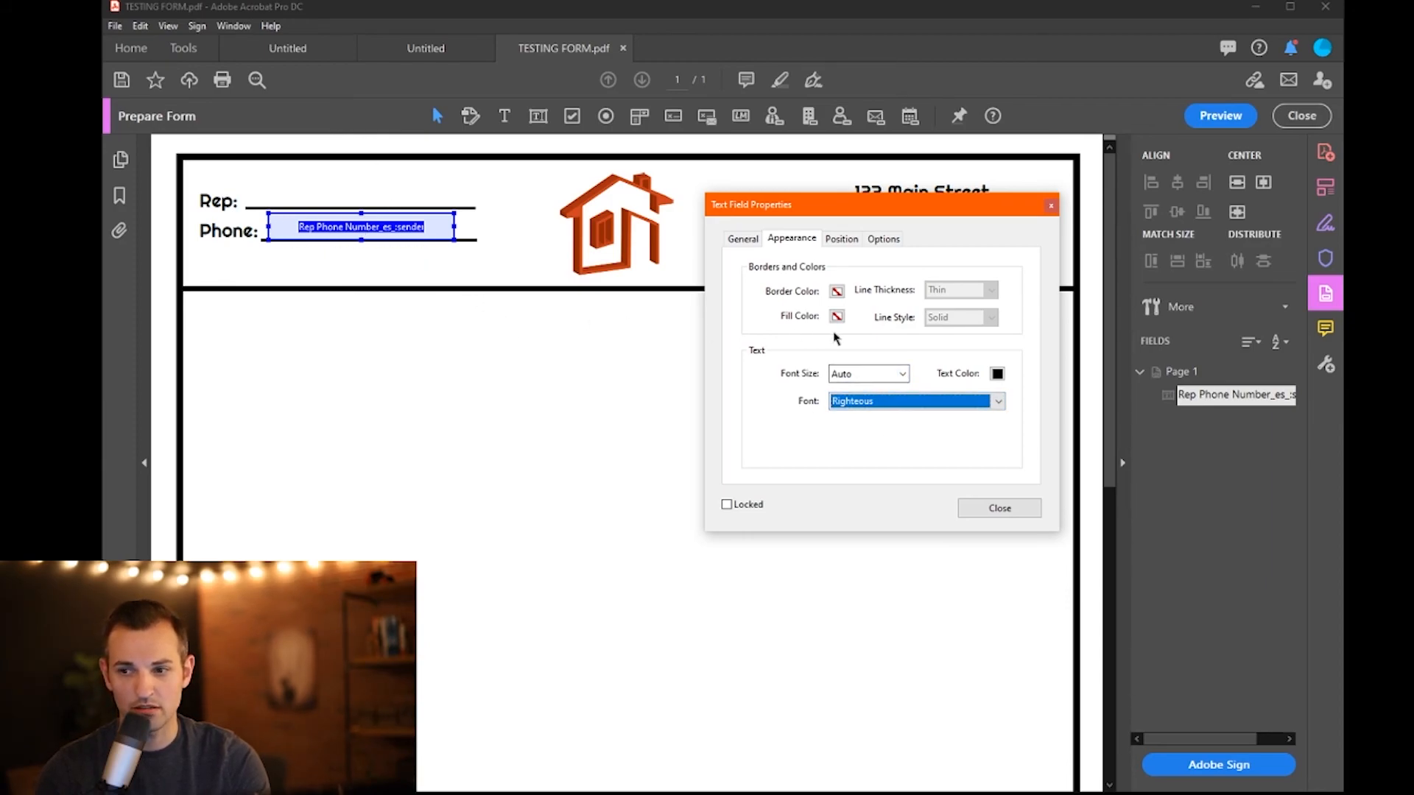
- Review the Position, Options and General tabs, then close the properties dialog
{"action": "left_click", "coordinate": [841, 238]}
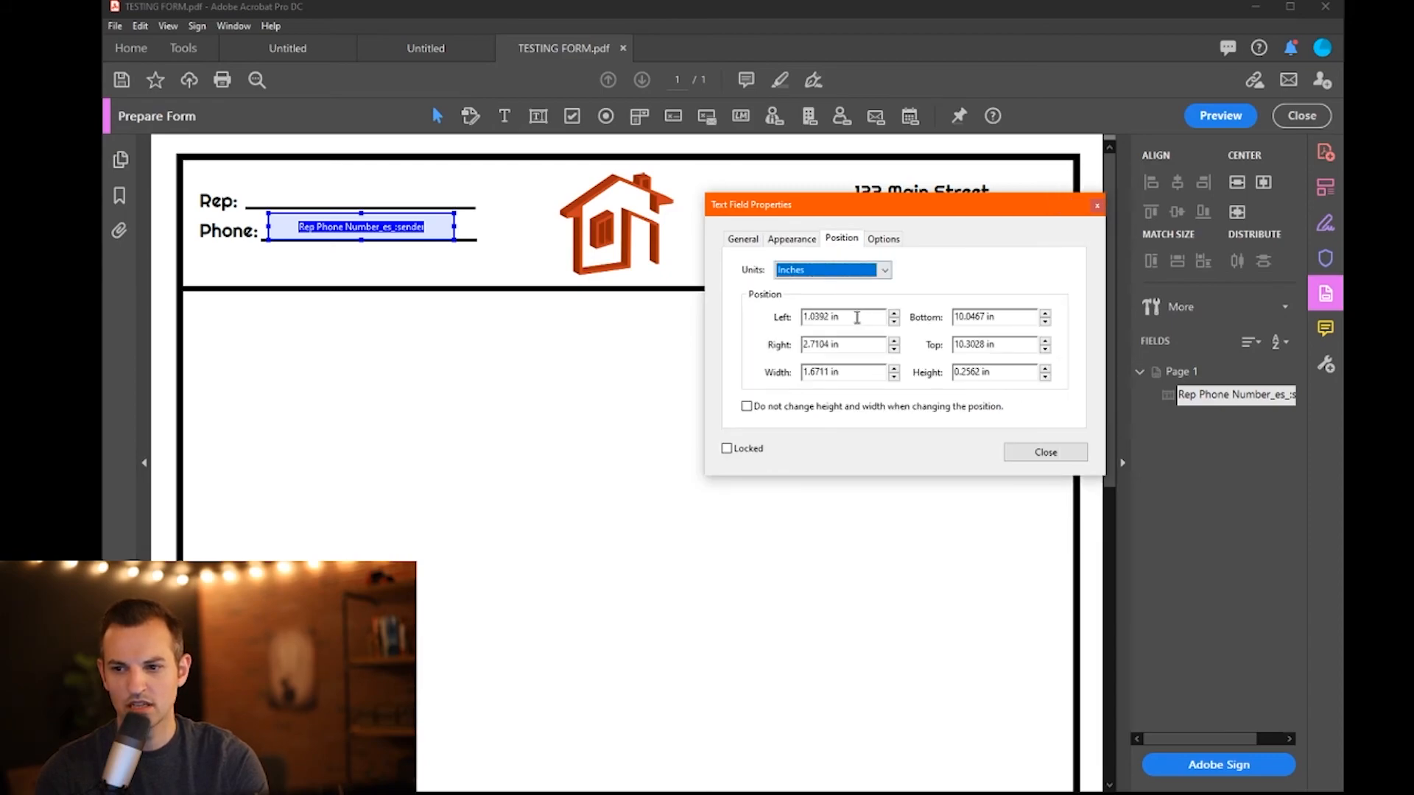
{"action": "left_click", "coordinate": [883, 239]}
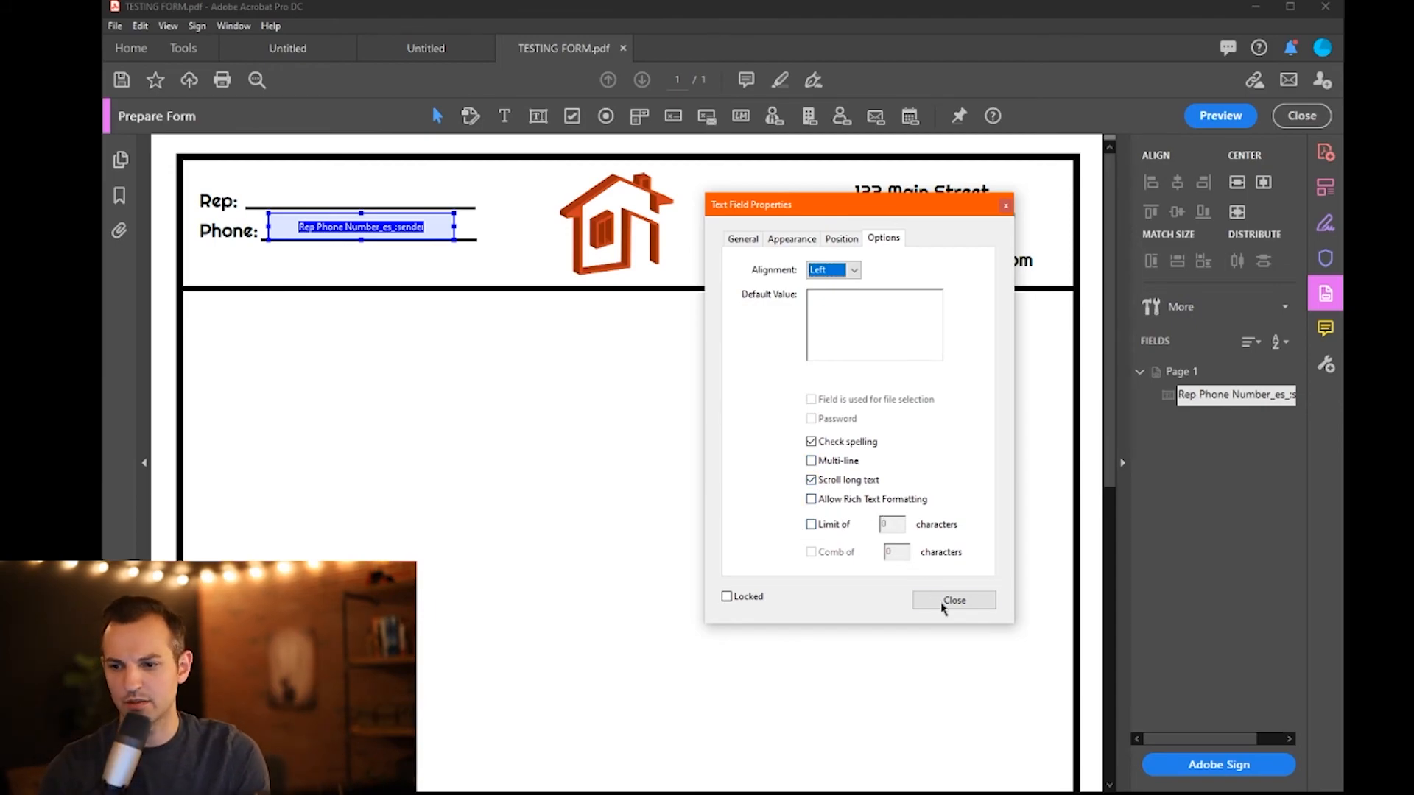
{"action": "left_click", "coordinate": [743, 239]}
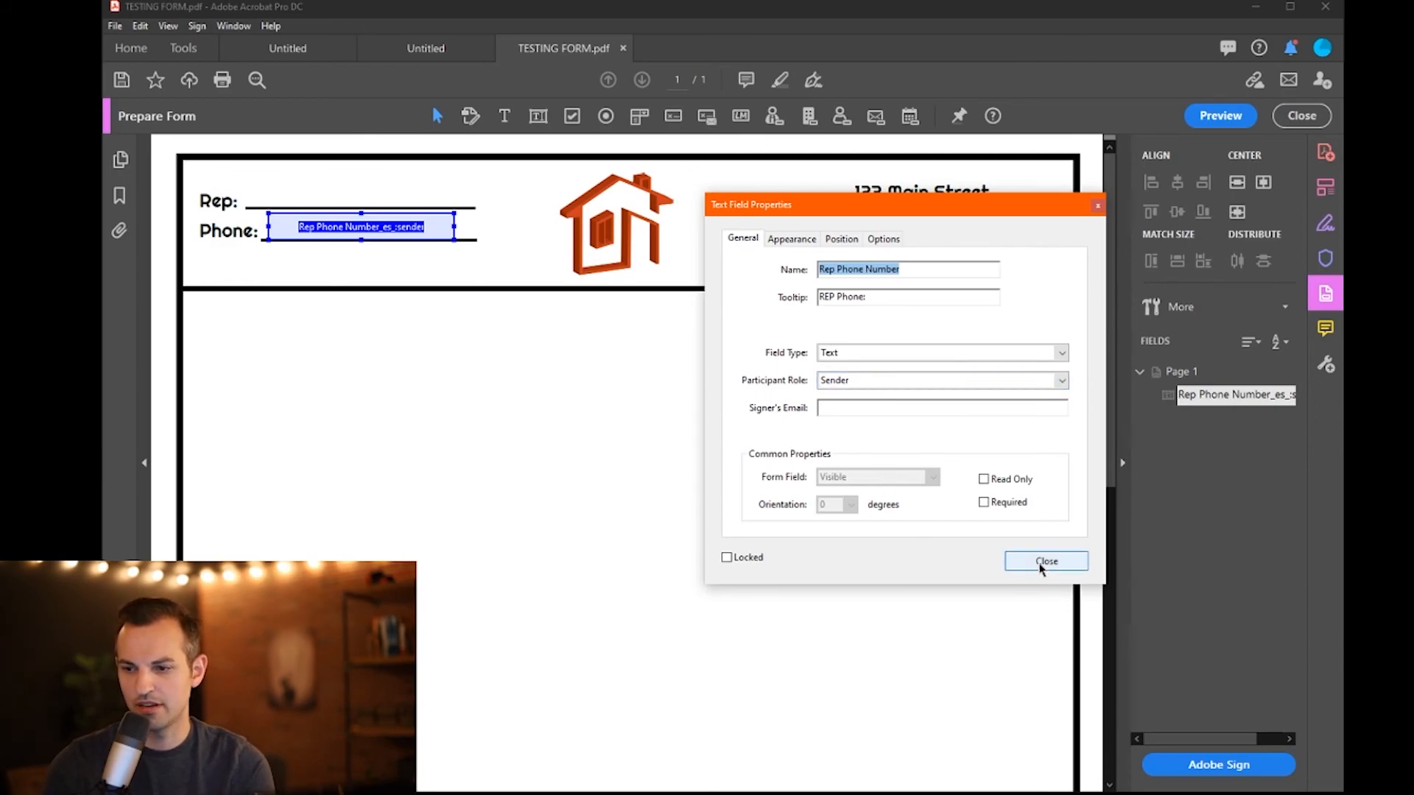
{"action": "left_click", "coordinate": [1046, 562]}
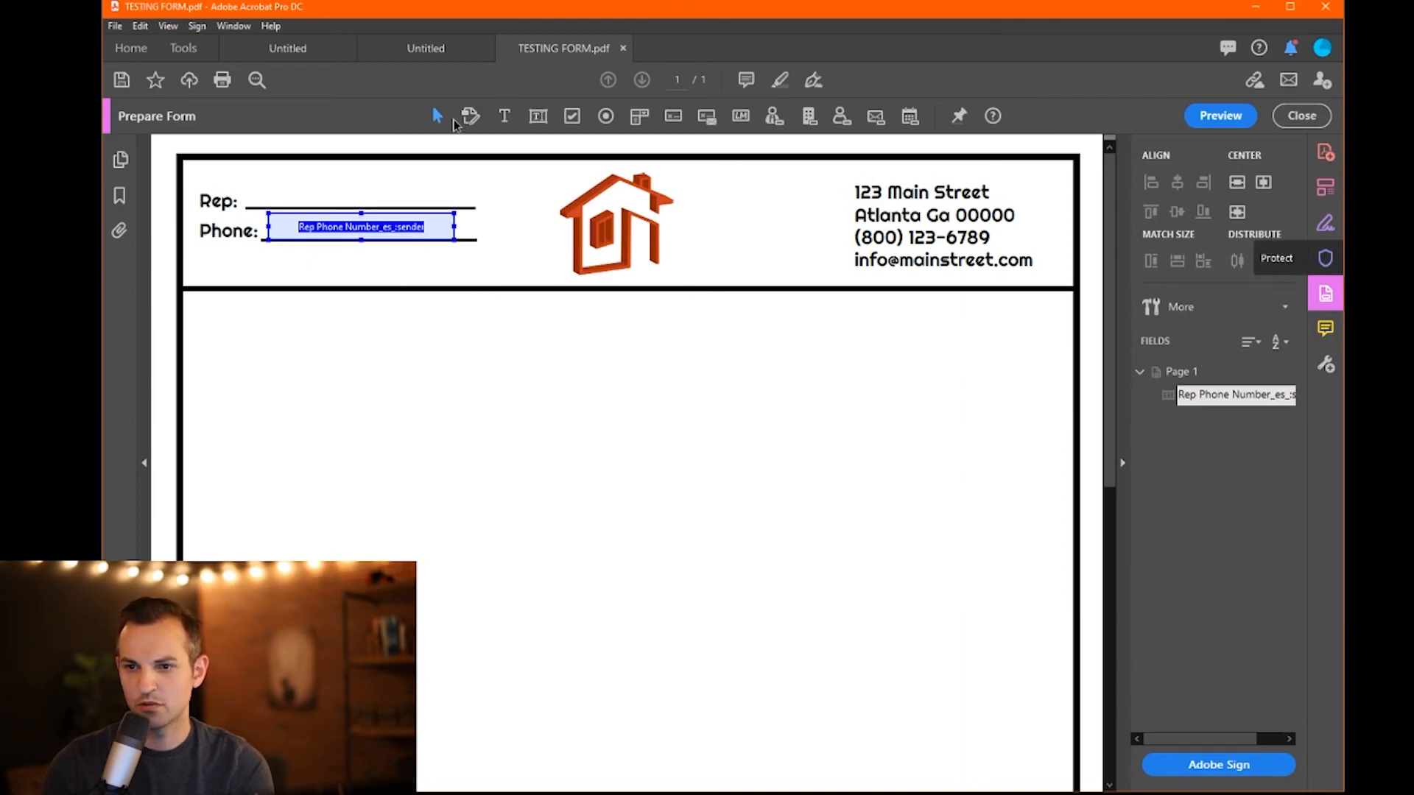
- Add a text field on the Rep line named 'Reps Name', assigned to the Sender
{"action": "left_click", "coordinate": [538, 118]}
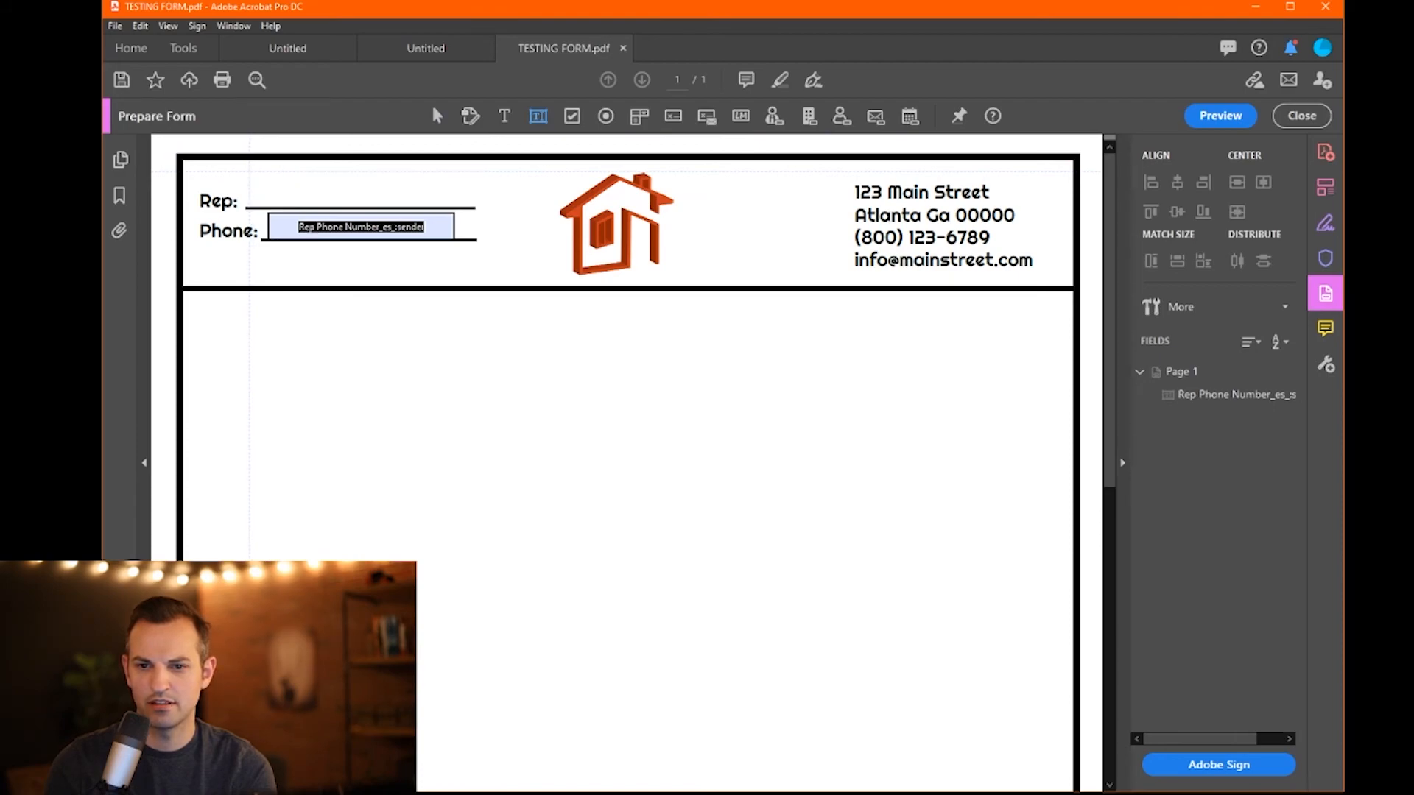
{"action": "left_click", "coordinate": [472, 198]}
{"action": "left_click", "coordinate": [306, 238]}
{"action": "left_click_drag", "start_coordinate": [299, 234], "coordinate": [253, 237]}
{"action": "key", "text": "BackSpace"}
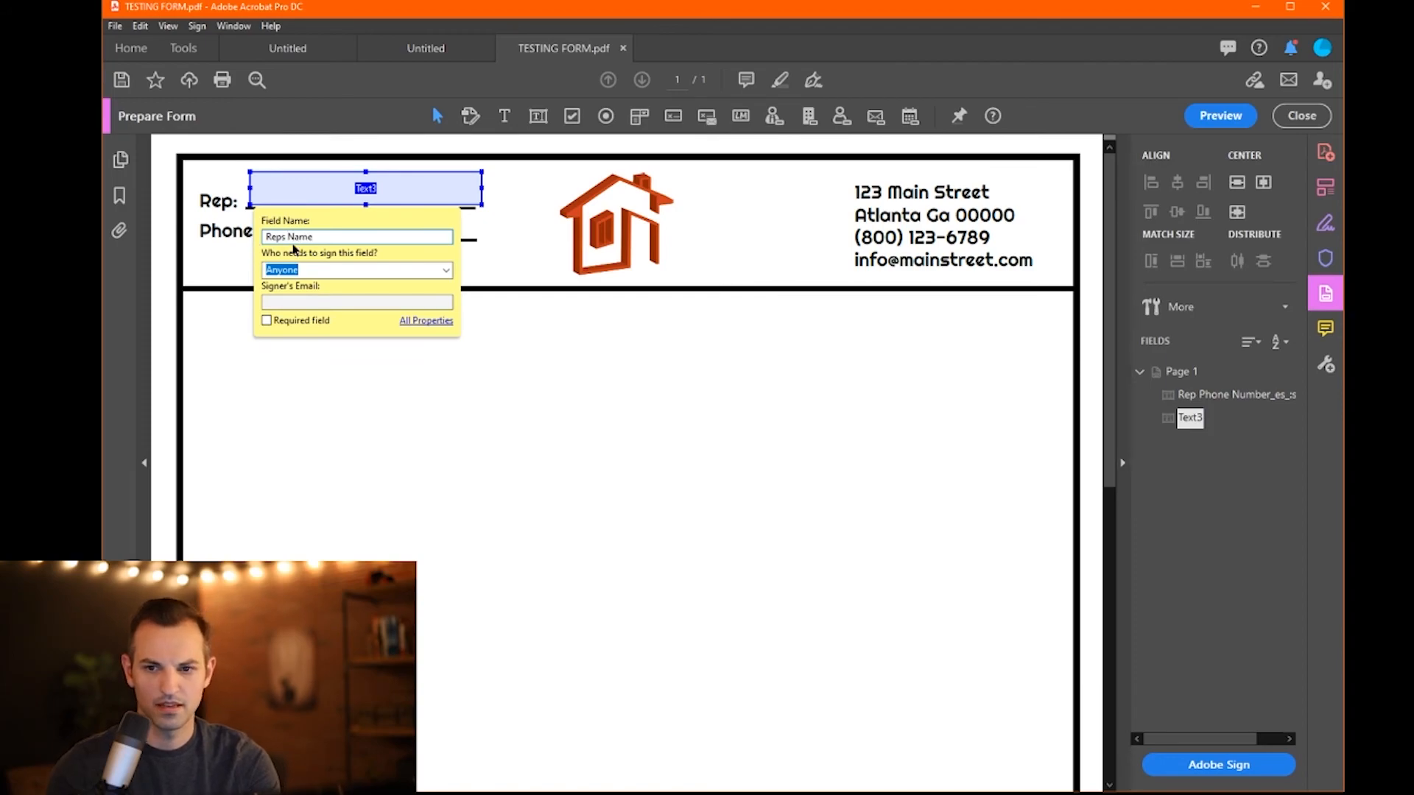
{"action": "key", "text": "Tab"}
{"action": "left_click", "coordinate": [445, 273]}
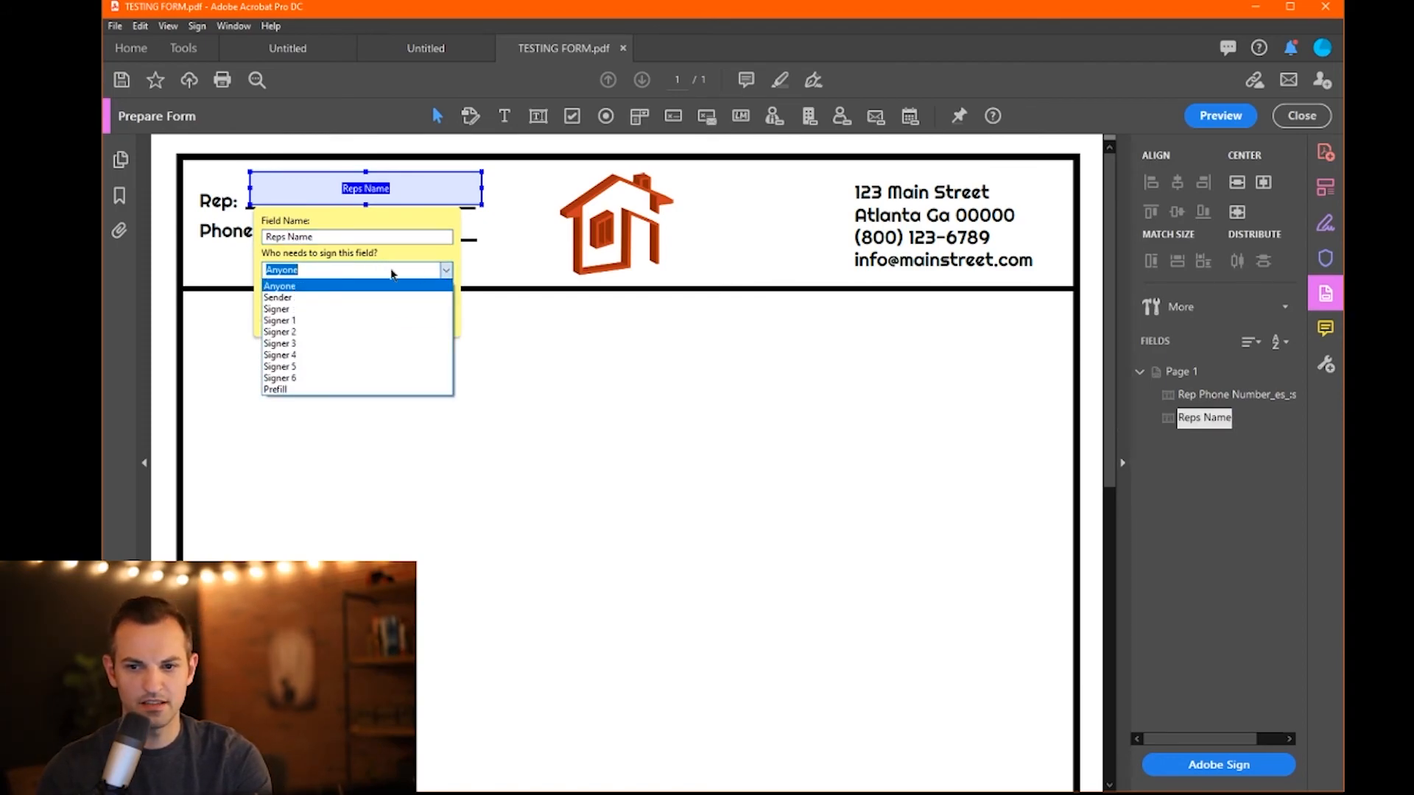
{"action": "left_click", "coordinate": [293, 294]}
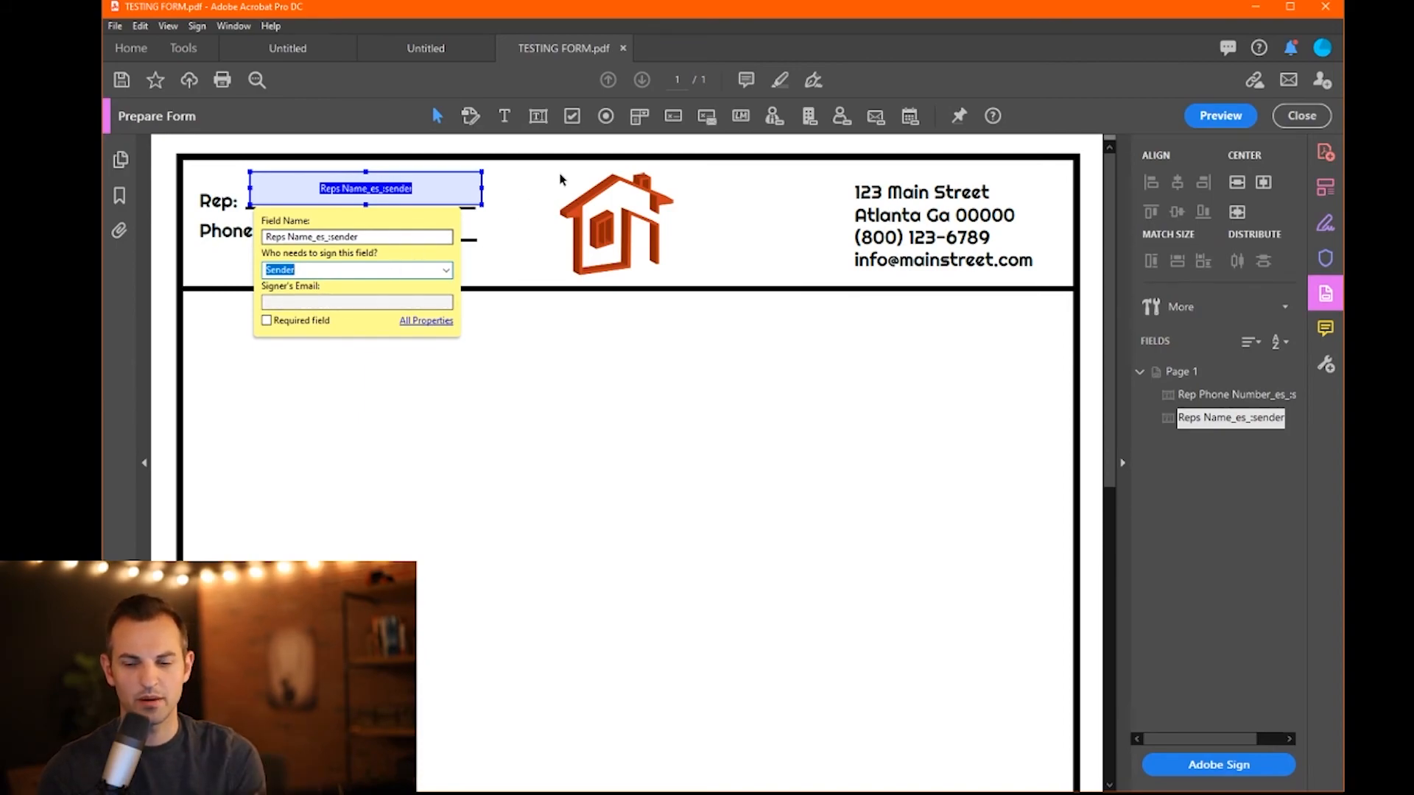
{"action": "left_click", "coordinate": [511, 177]}
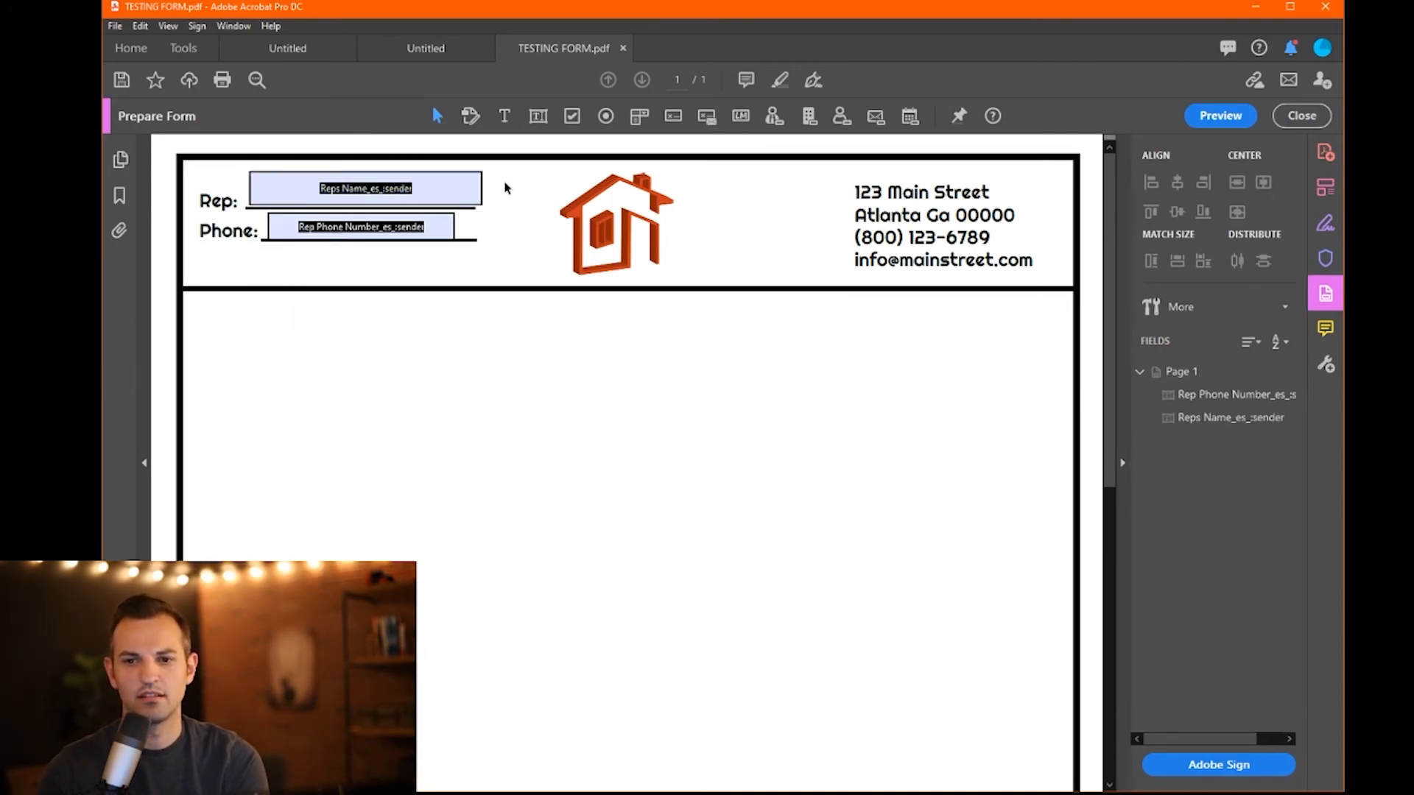
- Fit the Reps Name and Phone fields to their lines, then close form editing
{"action": "left_click", "coordinate": [366, 188]}
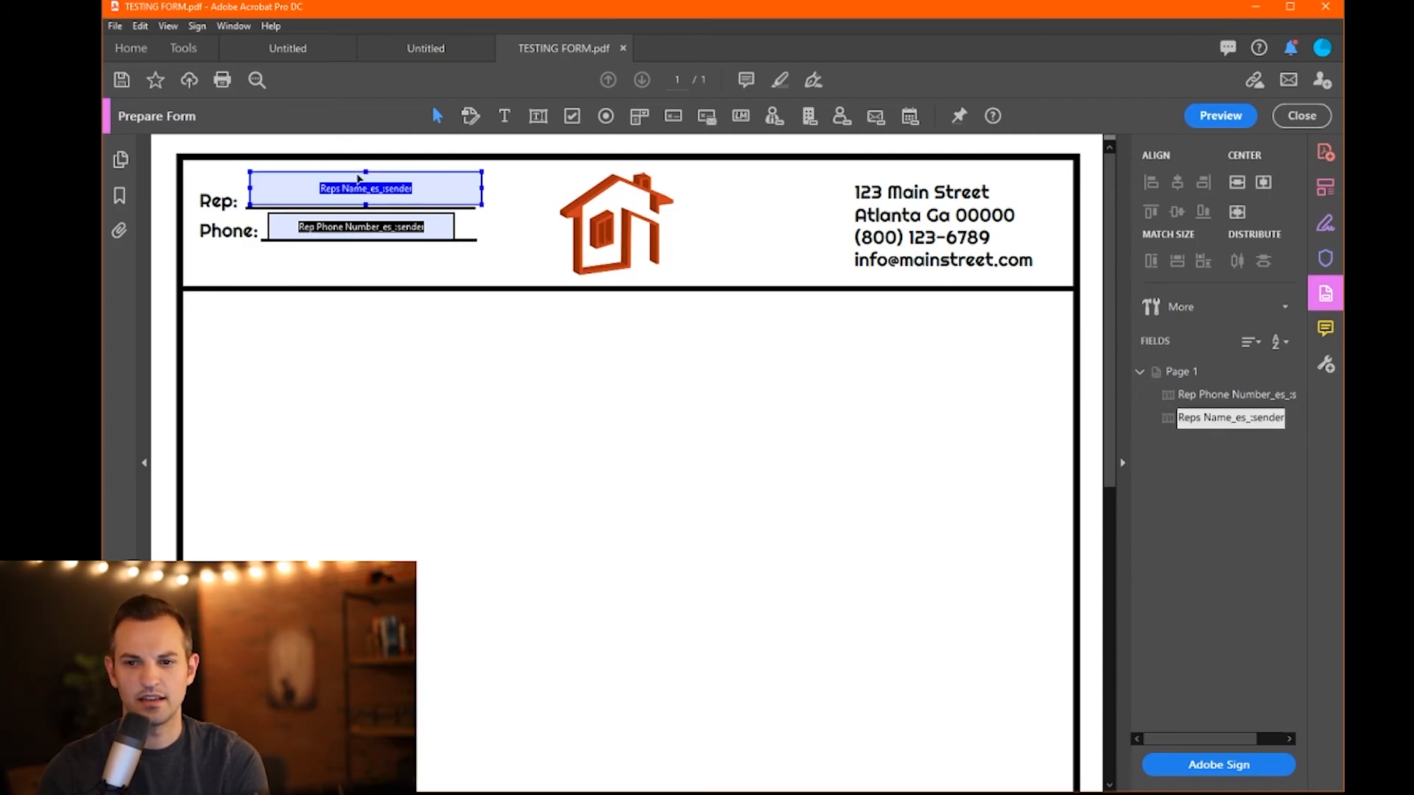
{"action": "left_click_drag", "start_coordinate": [368, 175], "coordinate": [368, 180]}
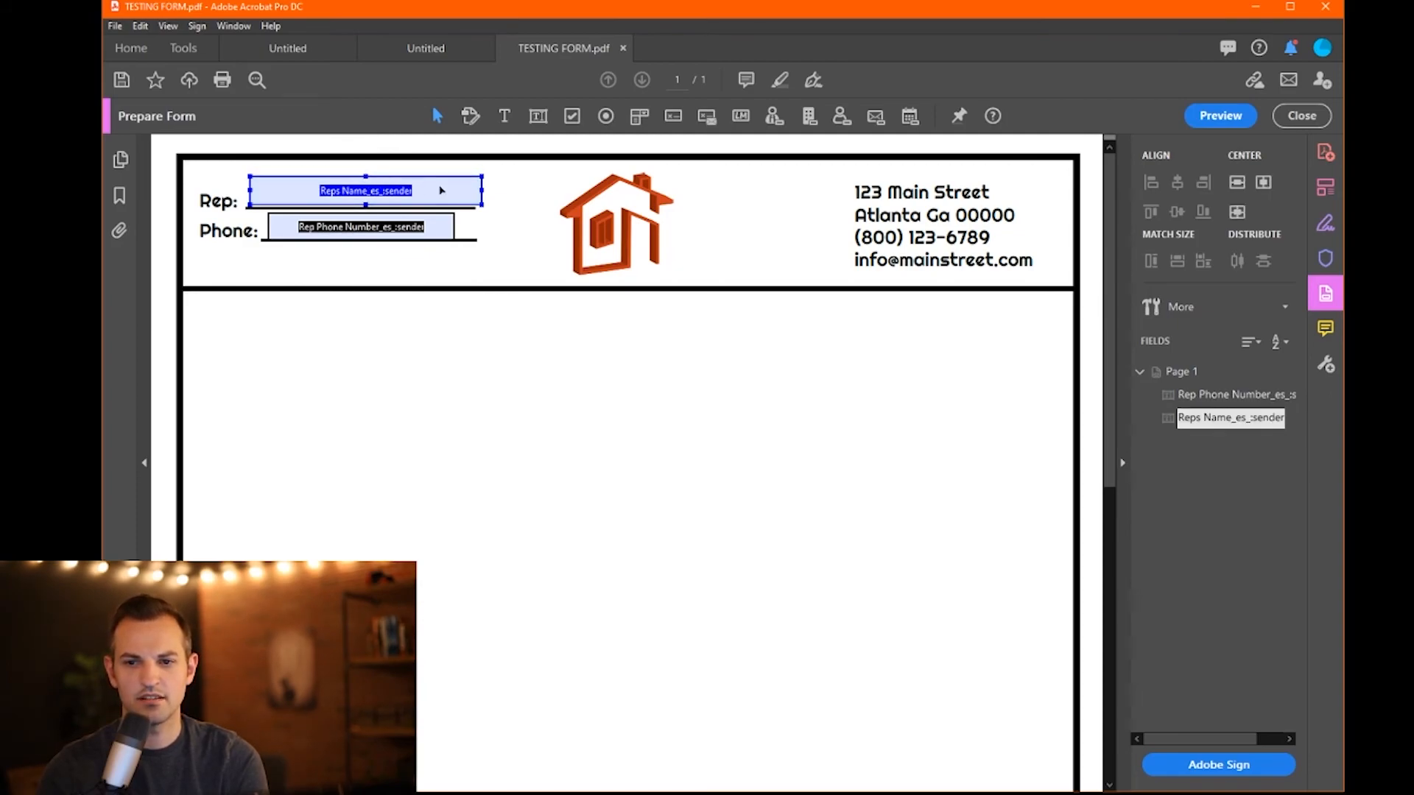
{"action": "left_click_drag", "start_coordinate": [481, 188], "coordinate": [472, 189]}
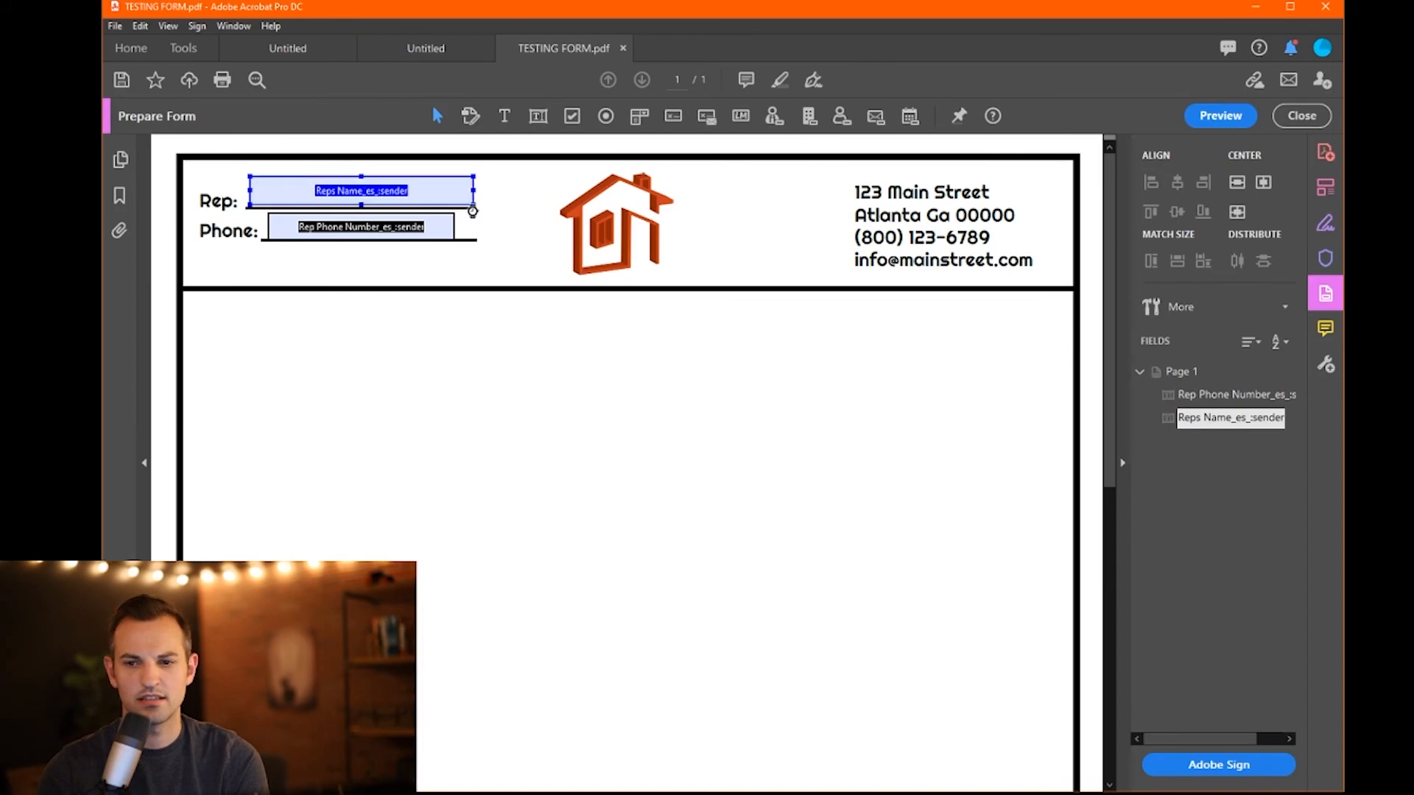
{"action": "left_click_drag", "start_coordinate": [269, 230], "coordinate": [264, 230]}
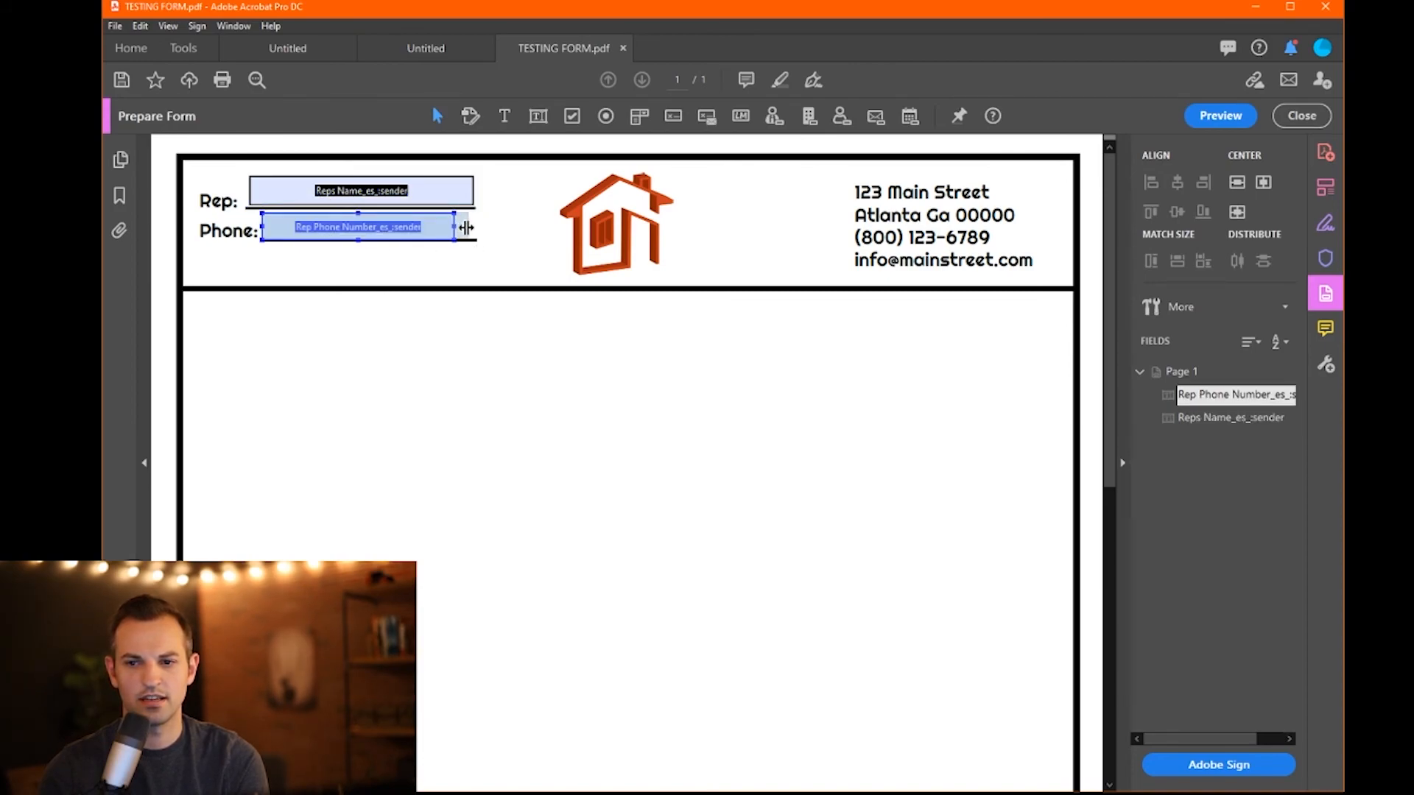
{"action": "left_click_drag", "start_coordinate": [469, 228], "coordinate": [473, 228]}
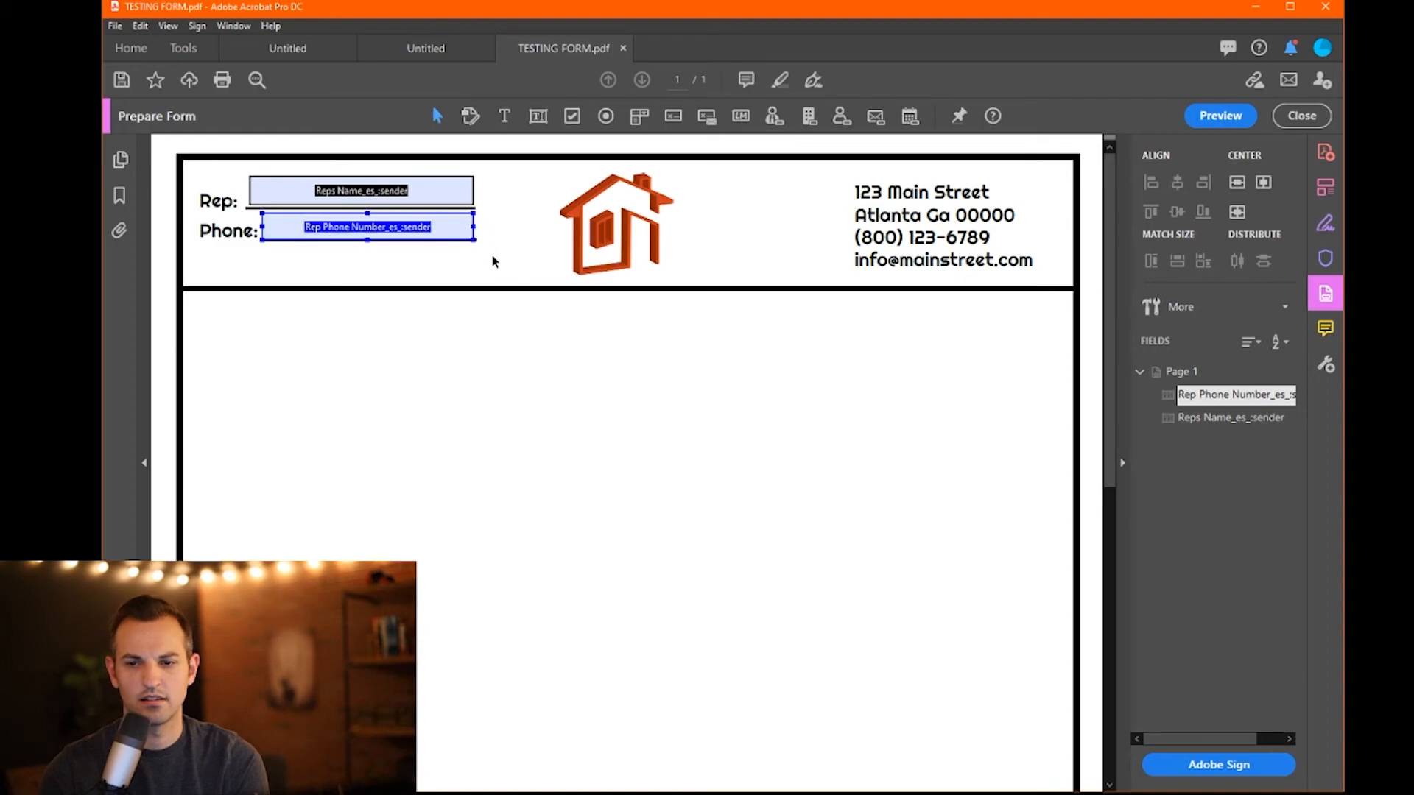
{"action": "left_click", "coordinate": [545, 308]}
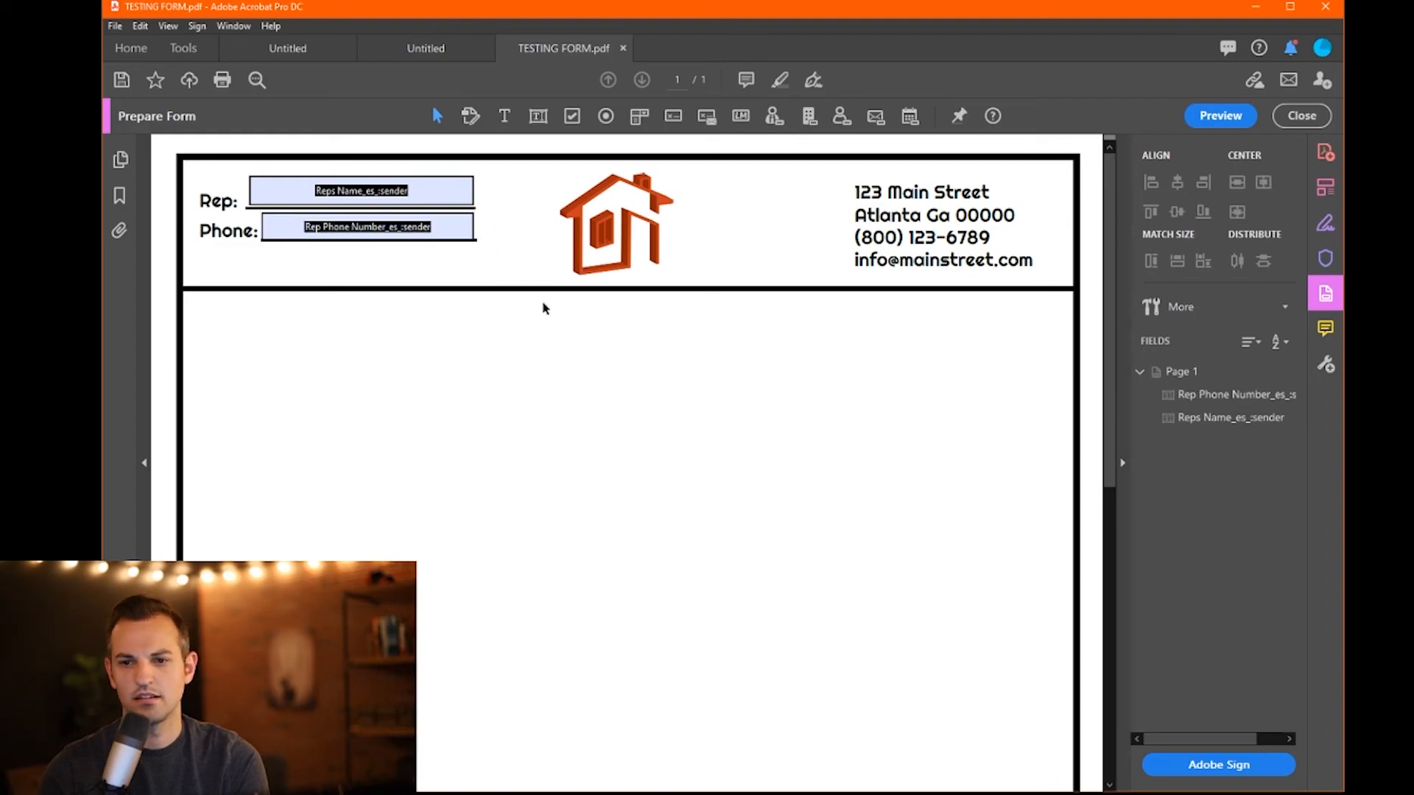
{"action": "left_click", "coordinate": [288, 227]}
{"action": "key", "text": "Up"}
{"action": "key", "text": "Up"}
{"action": "key", "text": "Up"}
{"action": "key", "text": "Down"}
{"action": "key", "text": "Down"}
{"action": "key", "text": "Up"}
{"action": "key", "text": "Down"}
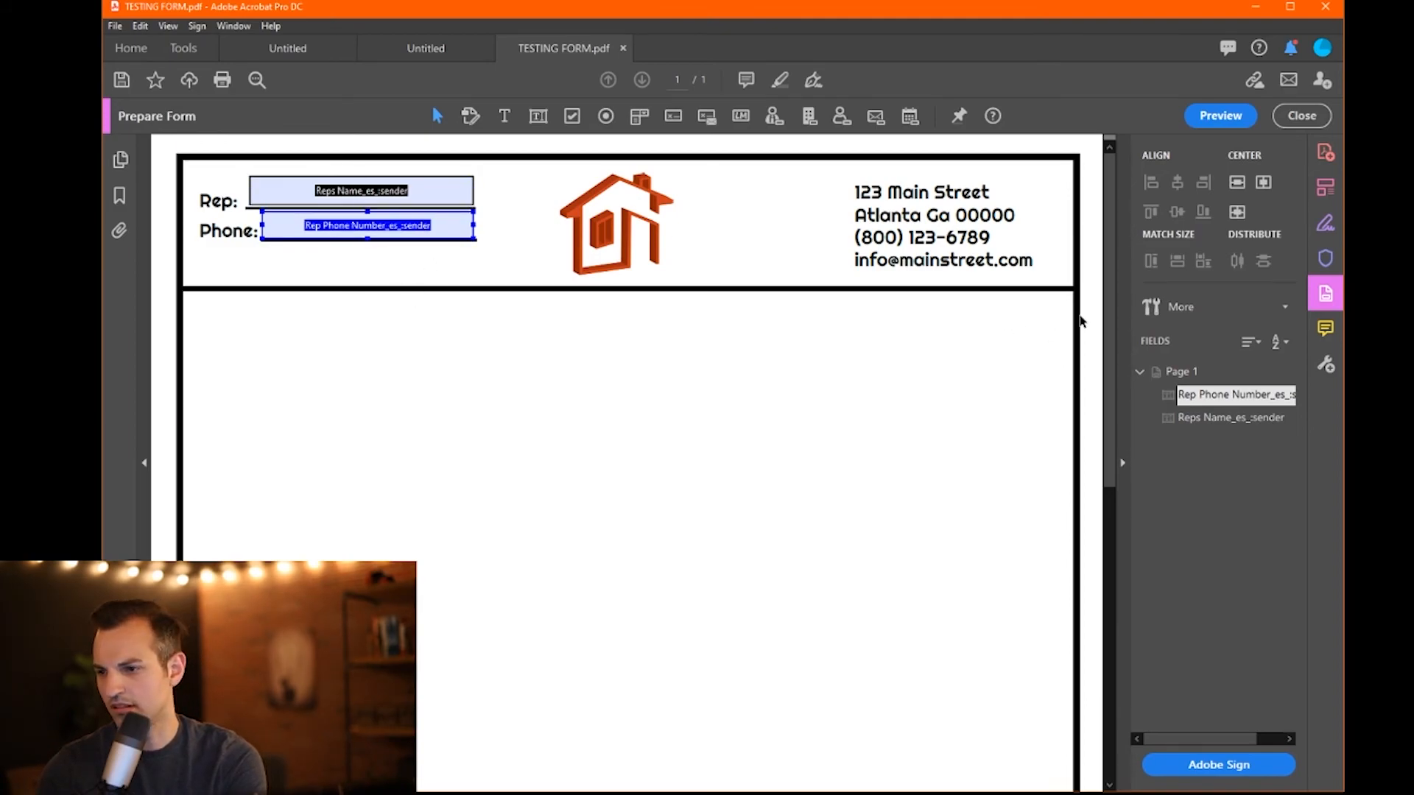
{"action": "left_click", "coordinate": [1302, 115]}
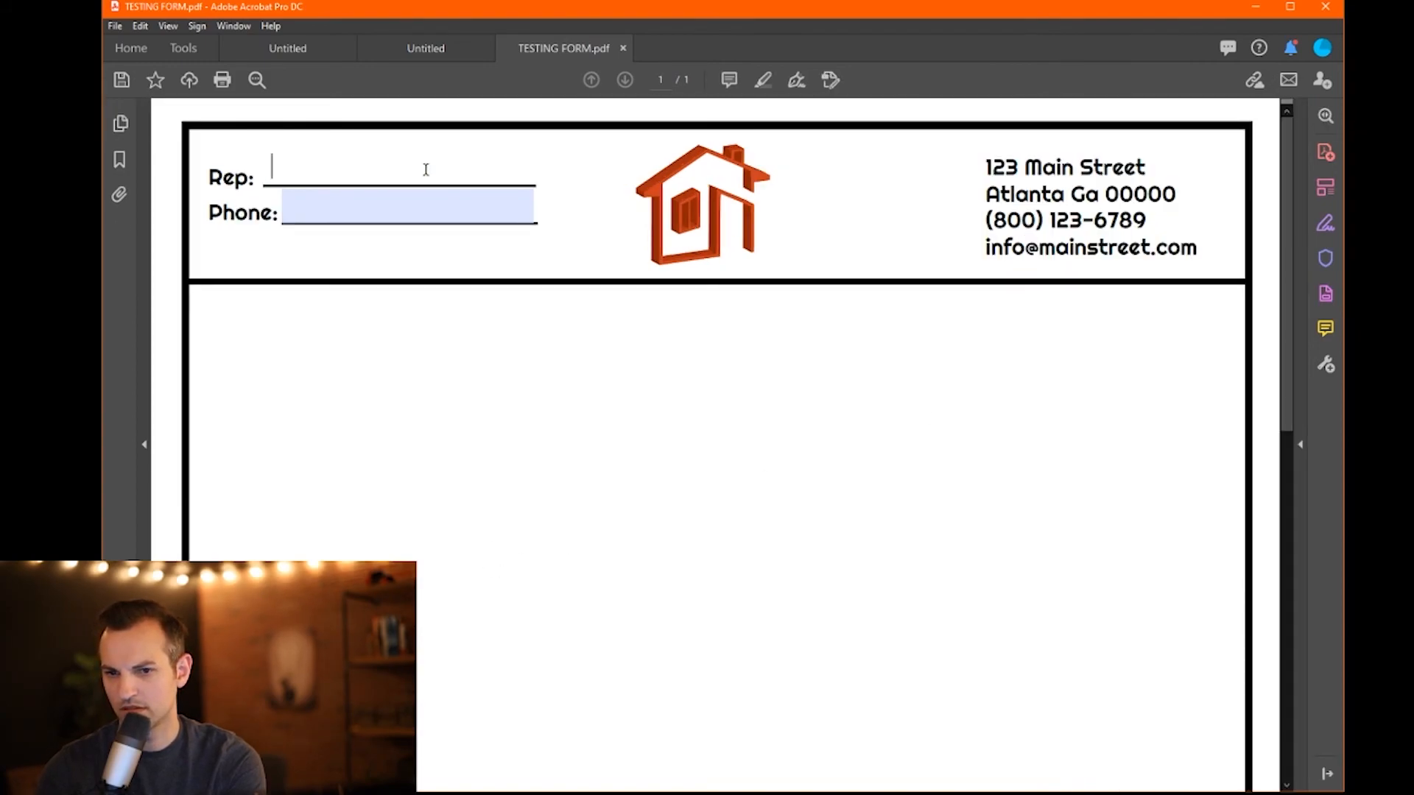
{"action": "key", "text": "Tab"}
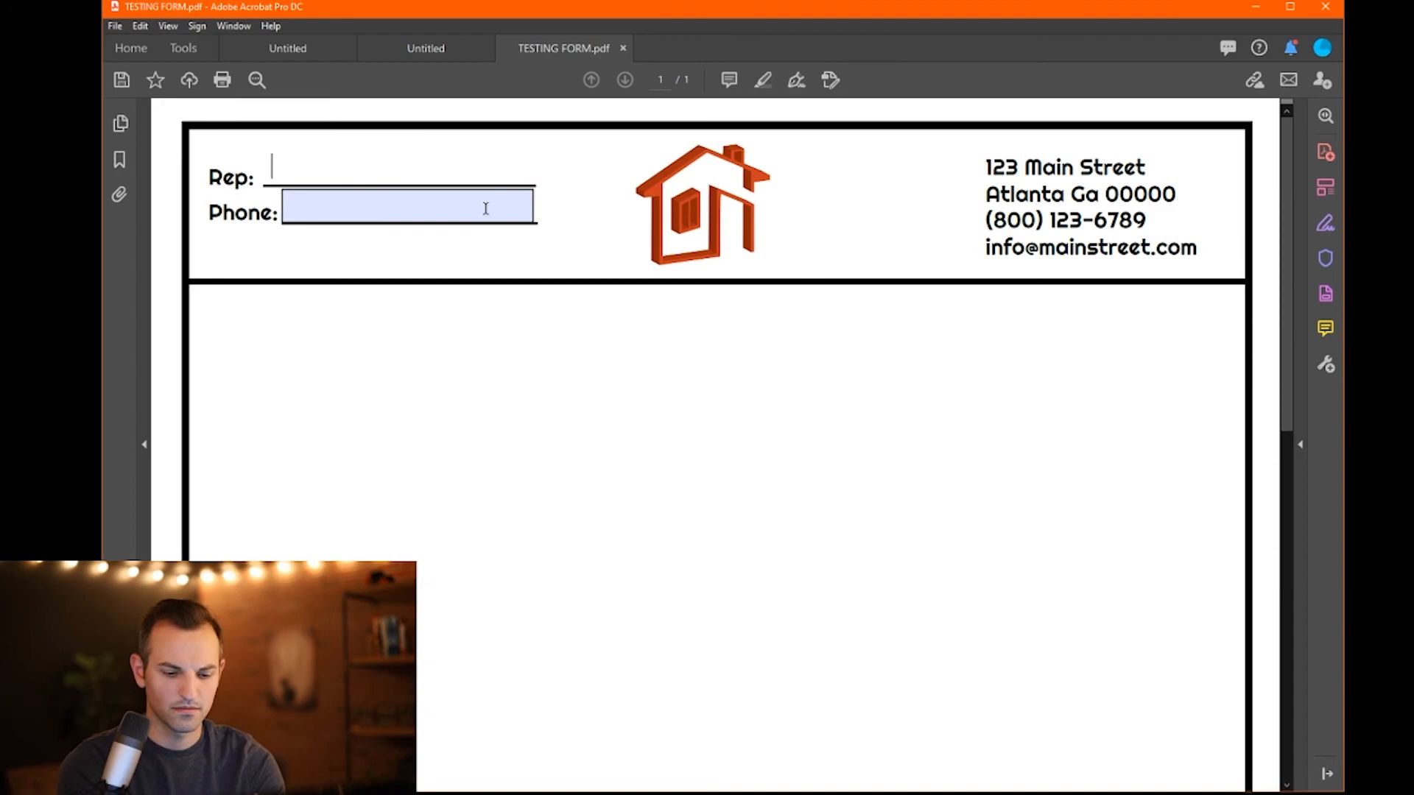
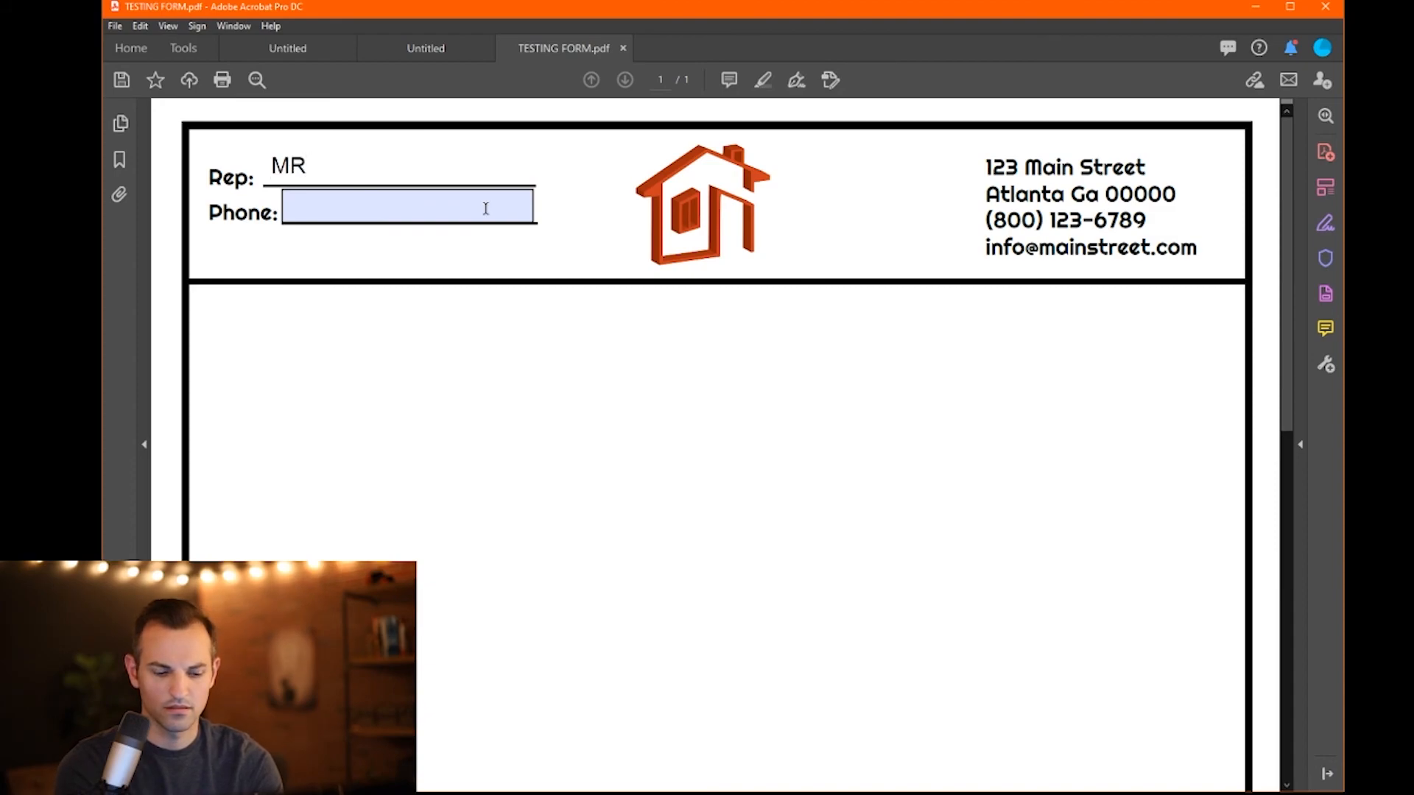
{"action": "key", "text": "BackSpace"}
{"action": "key", "text": "BackSpace"}
{"action": "key", "text": "BackSpace"}
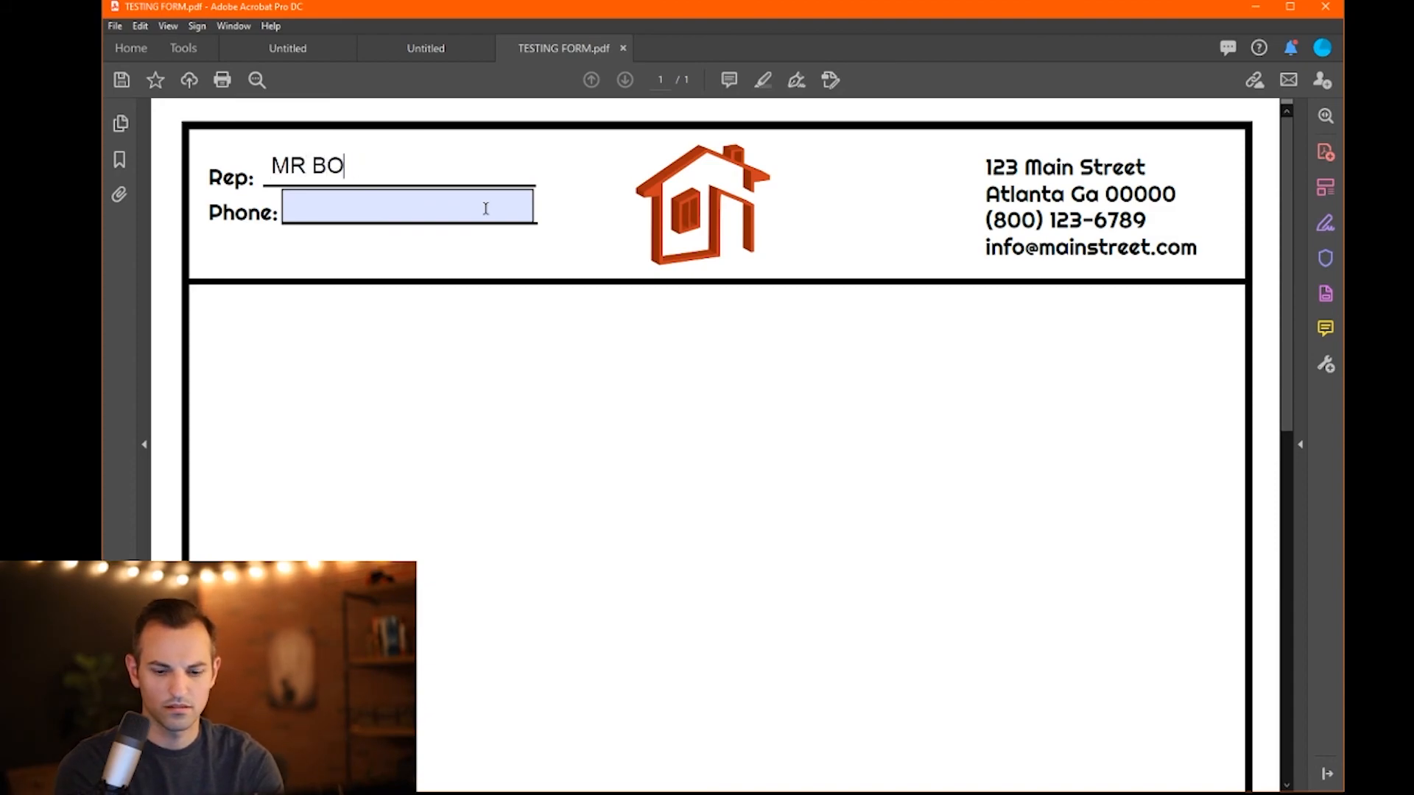
{"action": "key", "text": "BackSpace"}
{"action": "key", "text": "BackSpace"}
{"action": "key", "text": "BackSpace"}
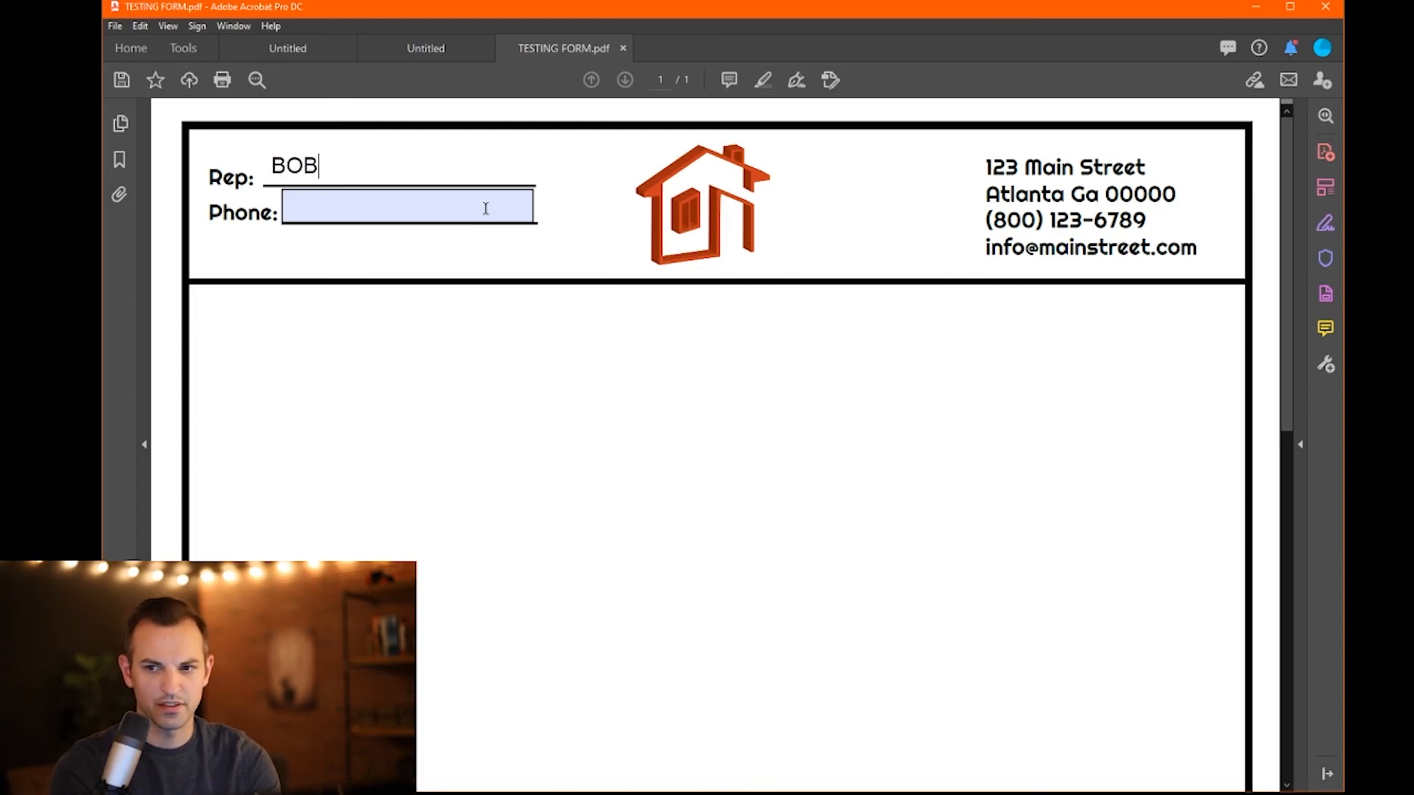
{"action": "left_click", "coordinate": [486, 209]}
{"action": "type", "text": "123456"}
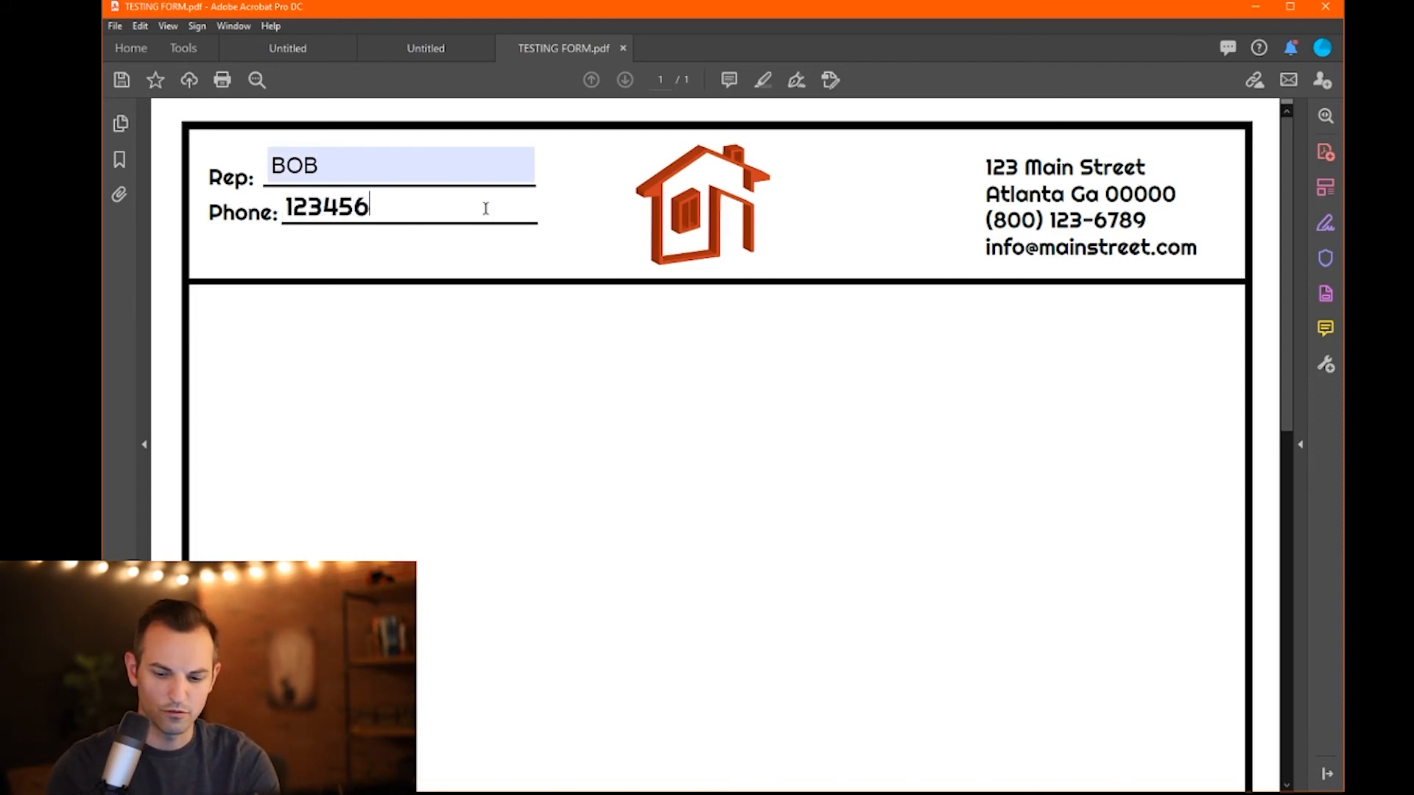
{"action": "type", "text": "7890"}
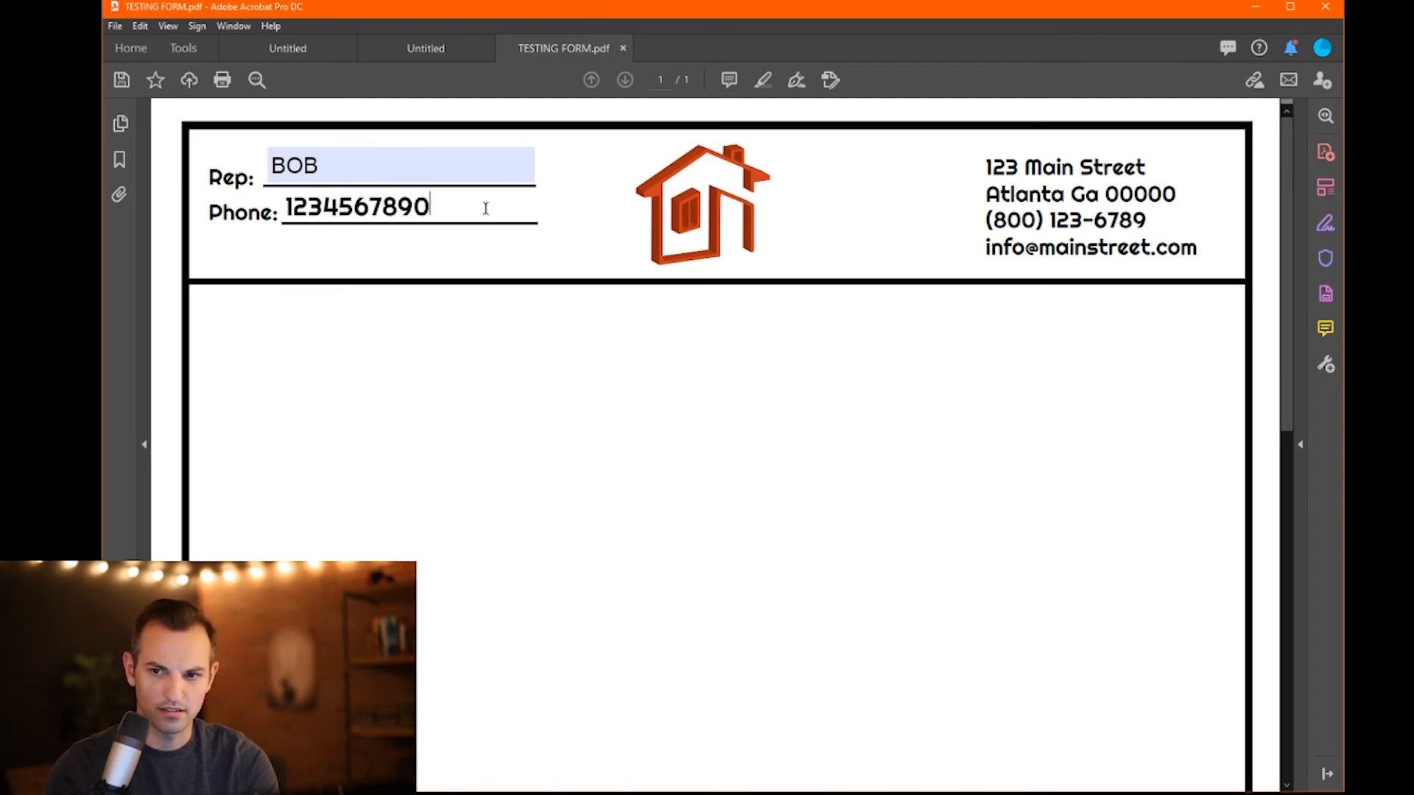
{"action": "left_click", "coordinate": [596, 405]}
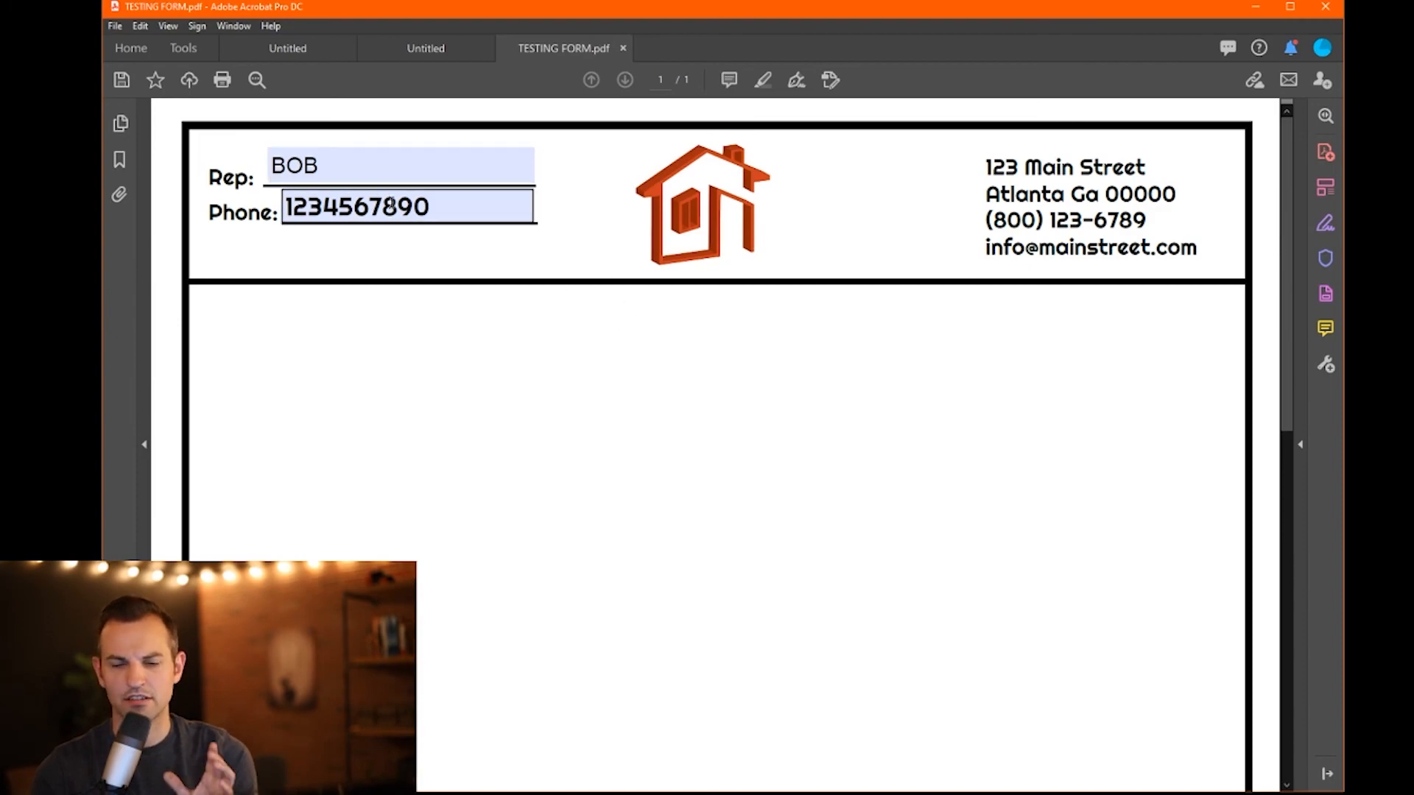
{"action": "left_click", "coordinate": [323, 168]}
{"action": "type", "text": "JONES"}
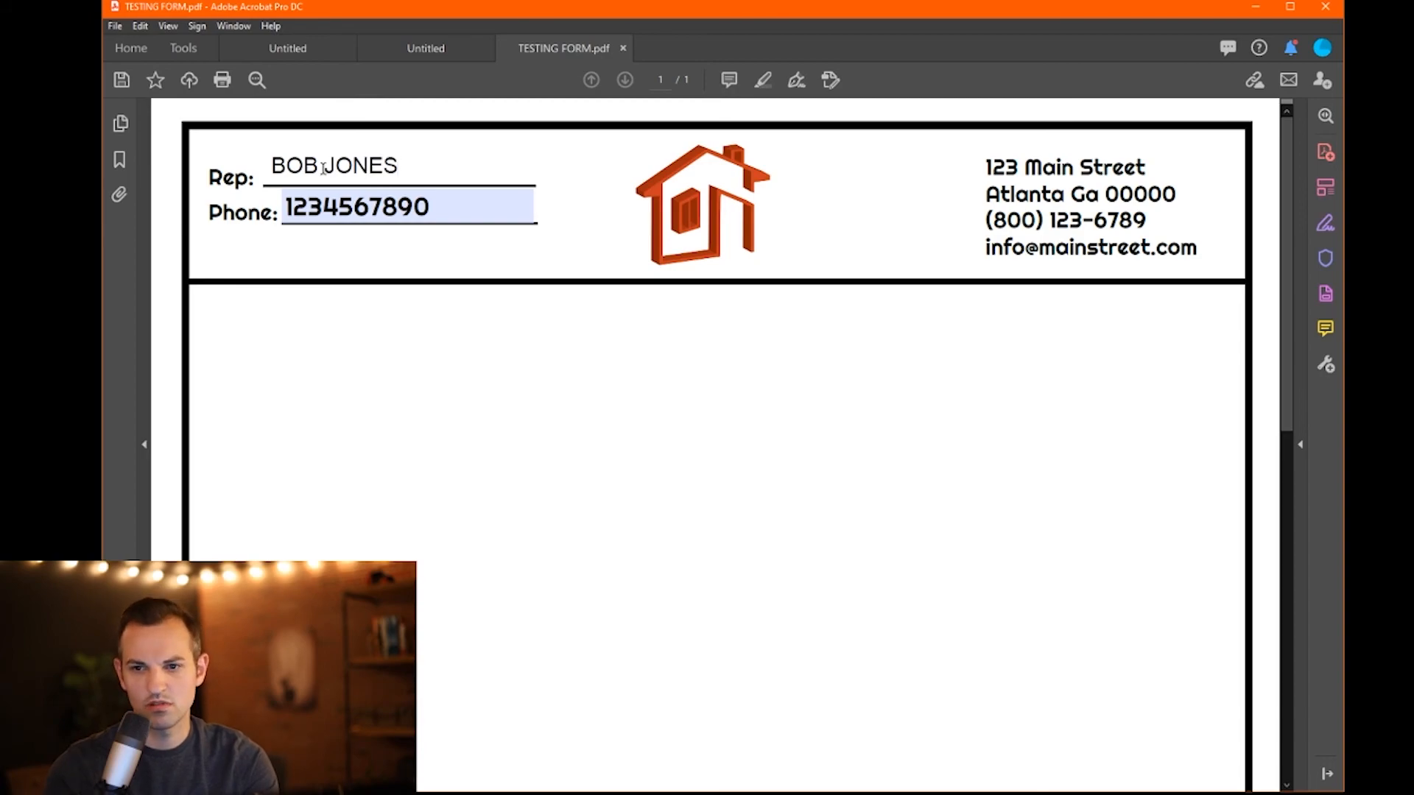
{"action": "left_click", "coordinate": [325, 207]}
{"action": "type", "text": "-"}
{"action": "left_click", "coordinate": [382, 209]}
{"action": "type", "text": "-"}
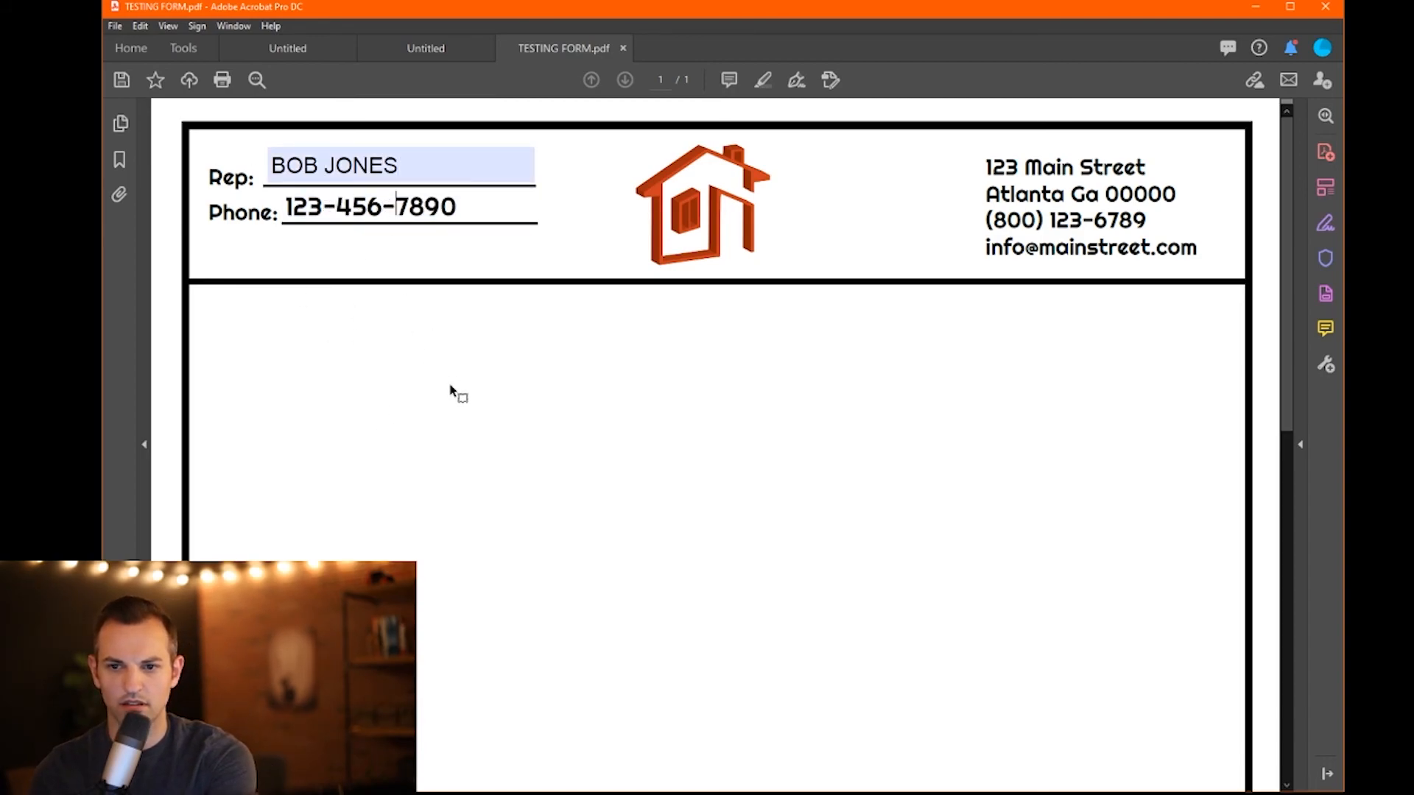
{"action": "left_click", "coordinate": [442, 380]}
{"action": "left_click", "coordinate": [399, 166]}
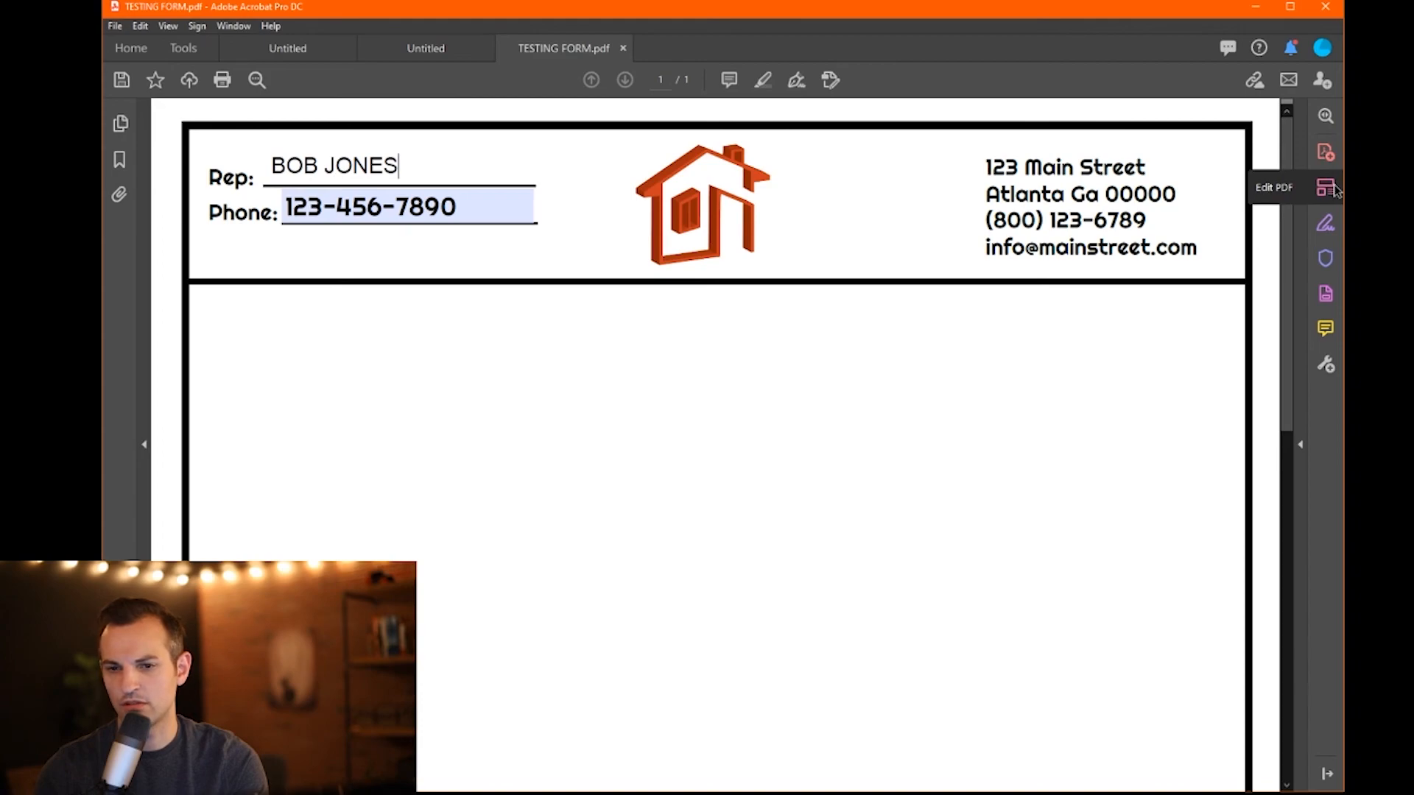
- Set the Reps Name field's font to Righteous in its Appearance properties, then exit form editing
{"action": "left_click", "coordinate": [1330, 301]}
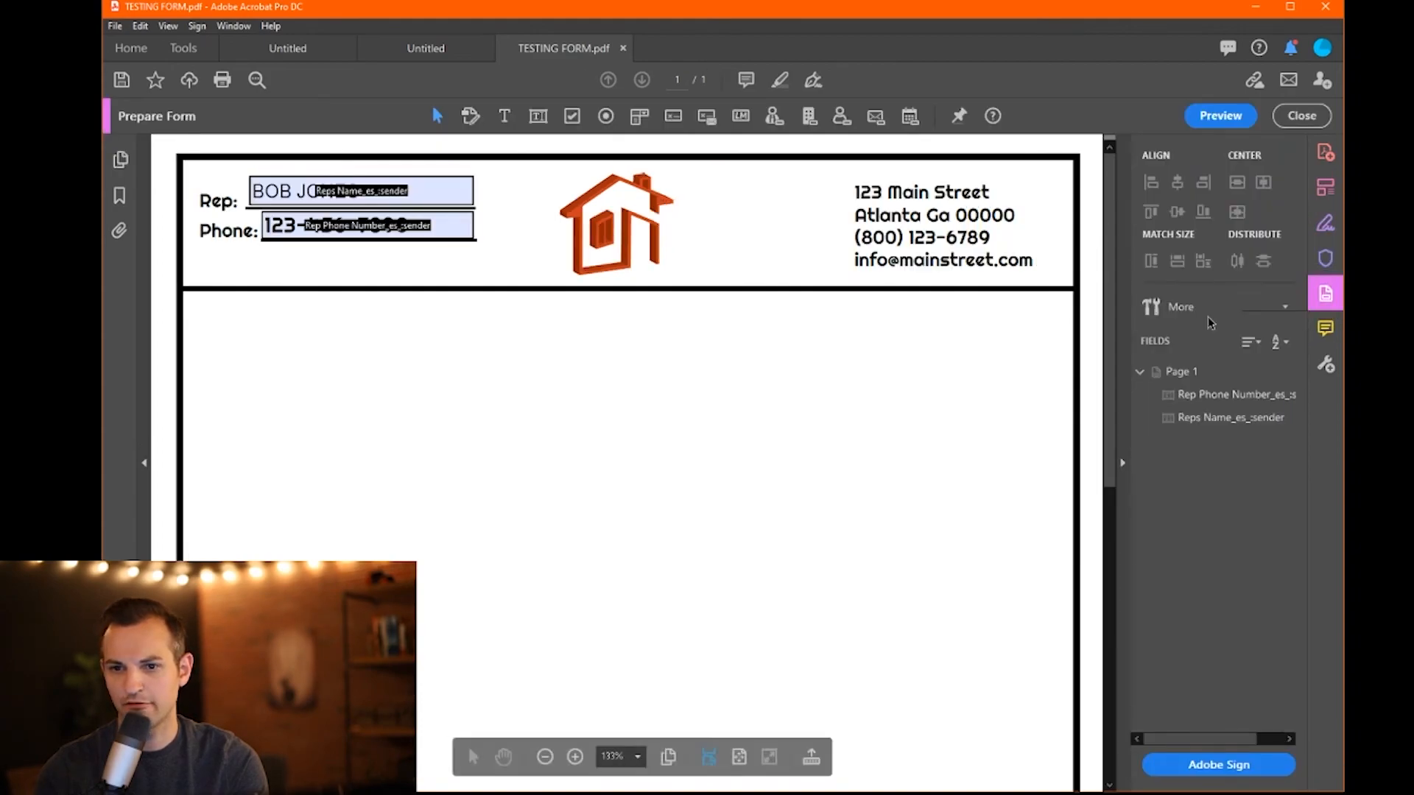
{"action": "left_click", "coordinate": [465, 190]}
{"action": "right_click", "coordinate": [453, 193]}
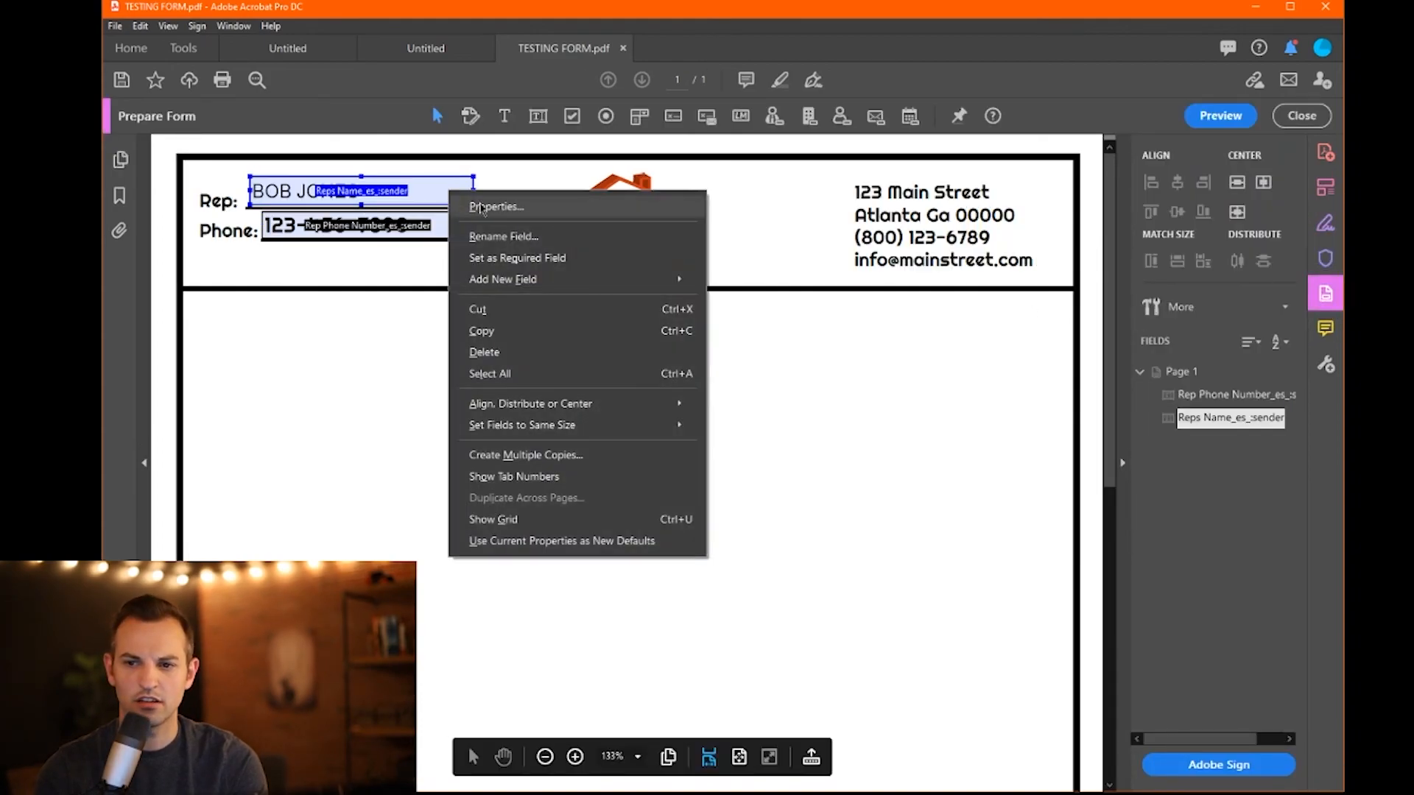
{"action": "left_click", "coordinate": [480, 207]}
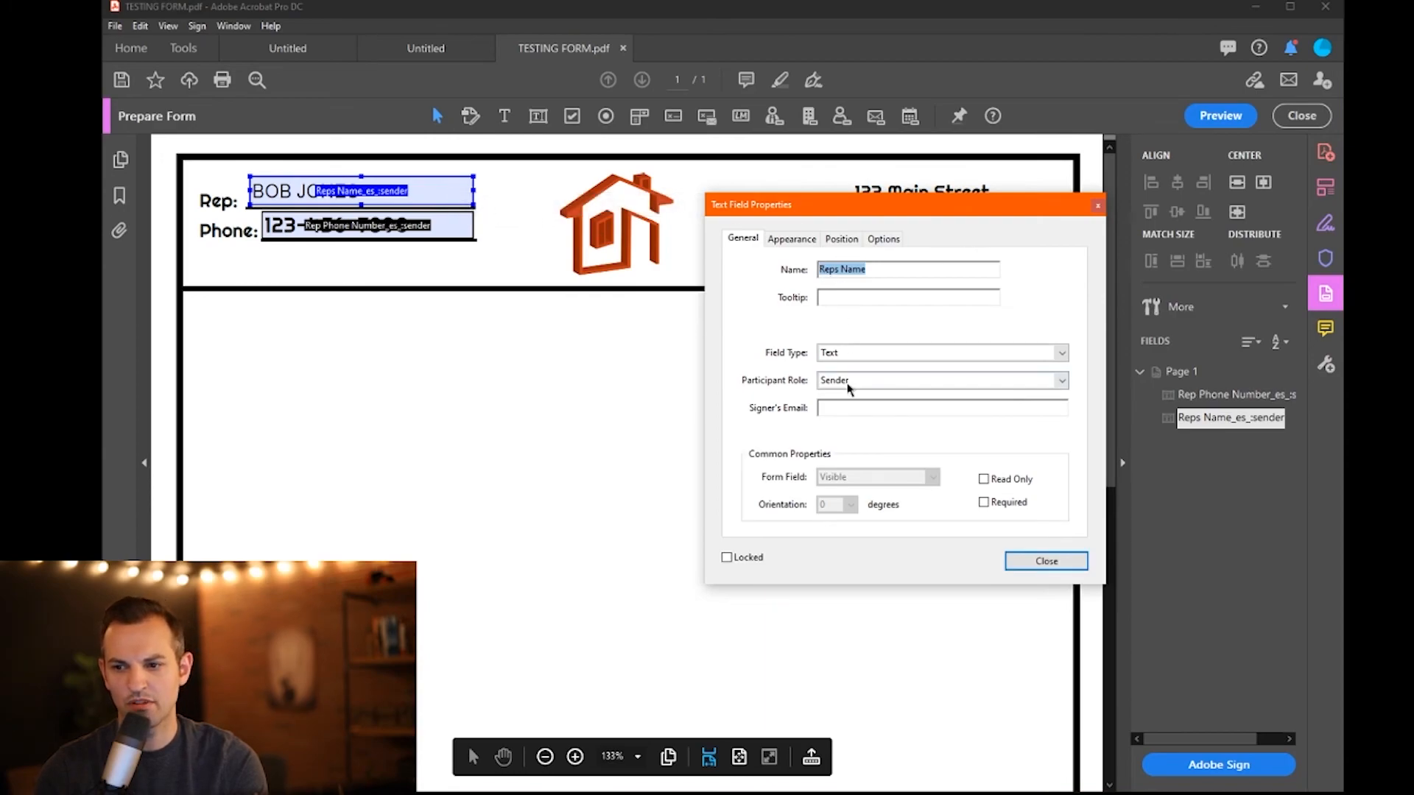
{"action": "left_click", "coordinate": [788, 240]}
{"action": "left_click", "coordinate": [883, 402]}
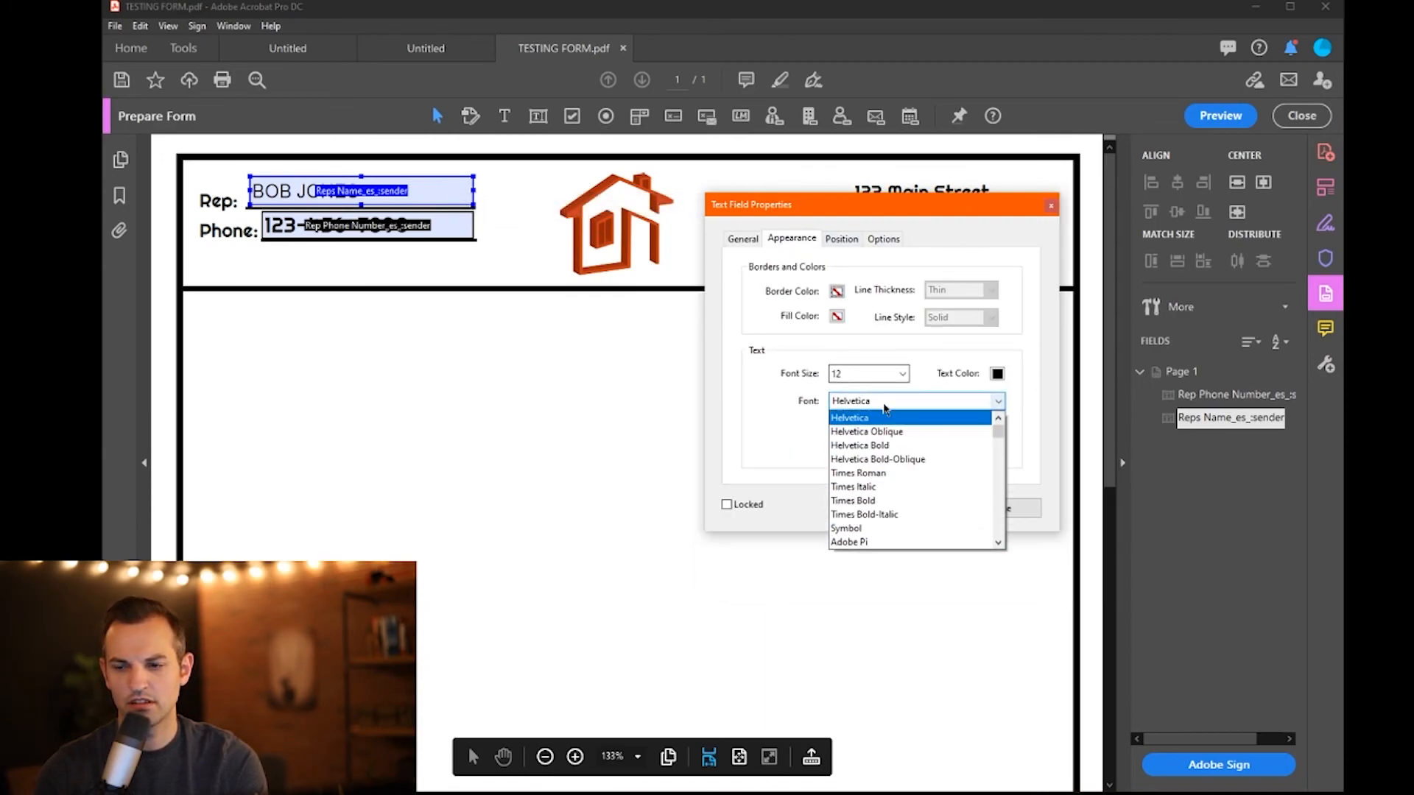
{"action": "key", "text": "r"}
{"action": "scroll", "coordinate": [858, 522], "scroll_direction": "down", "scroll_amount": 2}
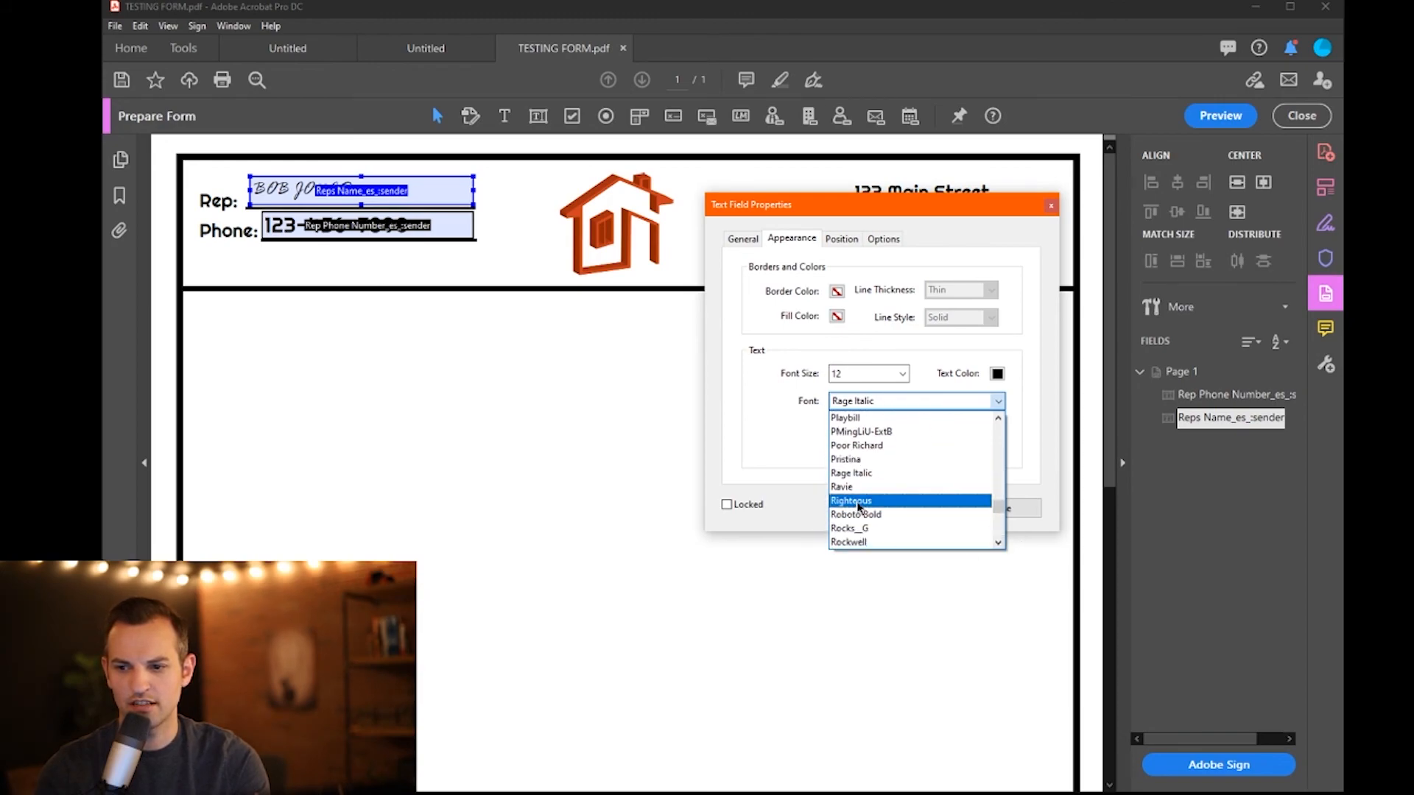
{"action": "left_click", "coordinate": [853, 501]}
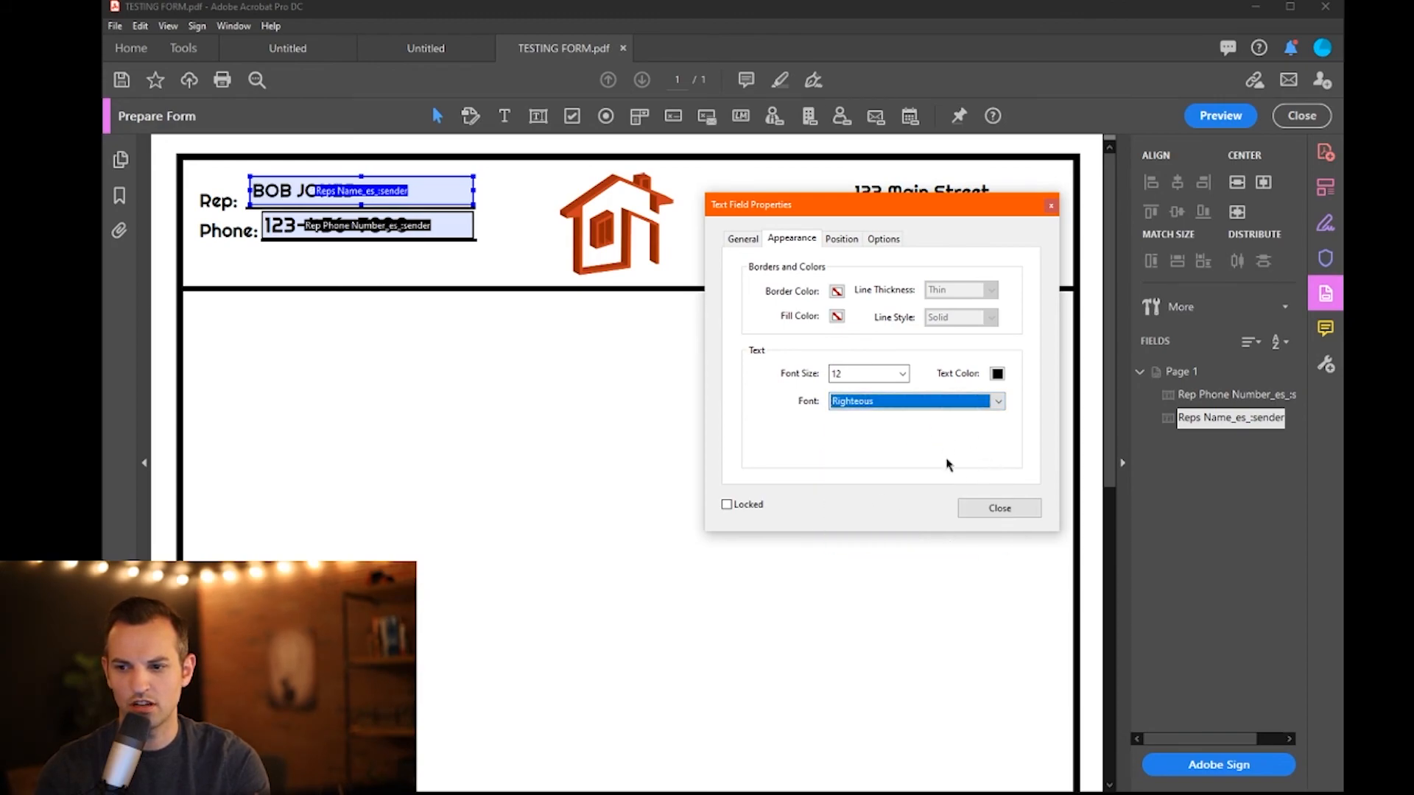
{"action": "left_click", "coordinate": [987, 518]}
{"action": "left_click", "coordinate": [1302, 116]}
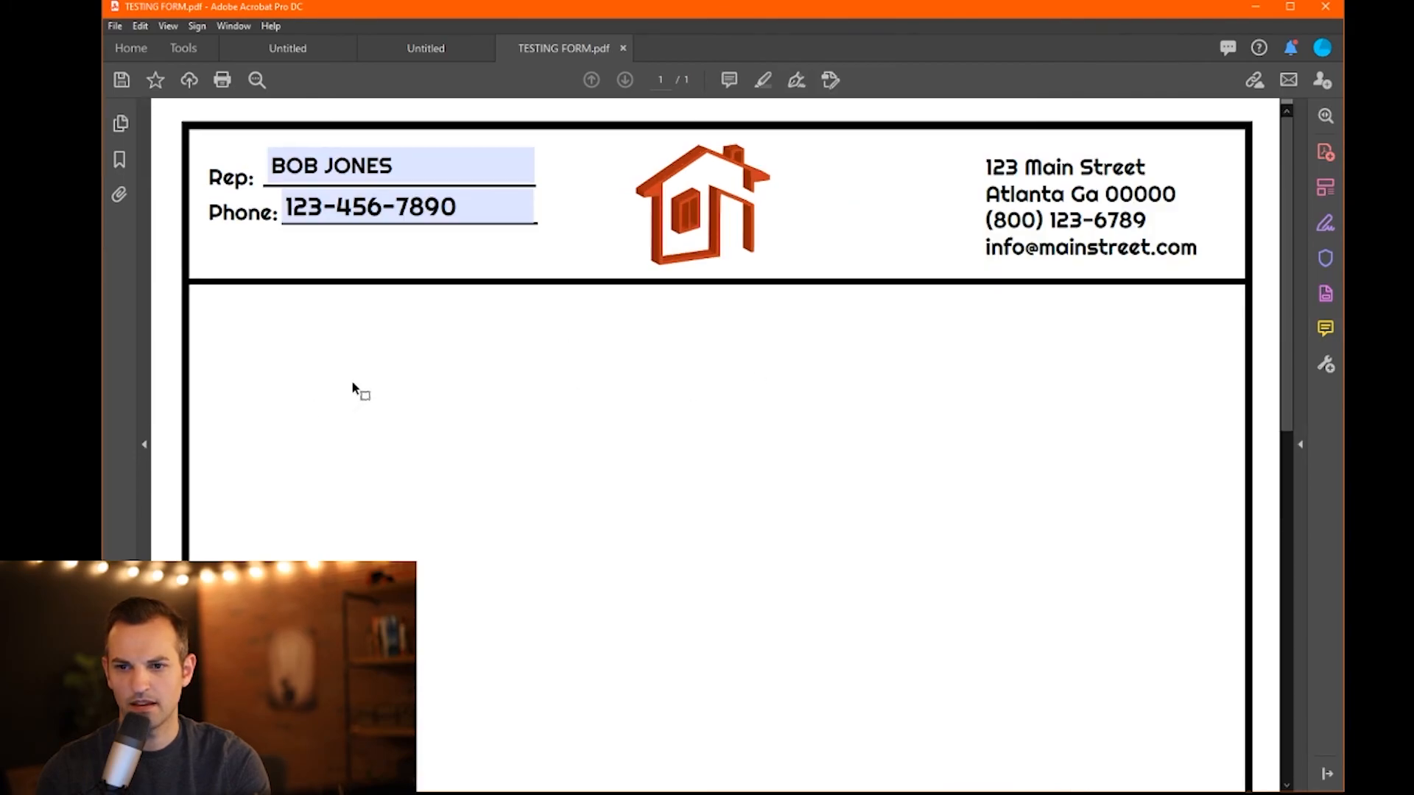
- Move the Reps Name field's left edge right to match the Phone field, then exit editing
{"action": "left_click", "coordinate": [397, 168]}
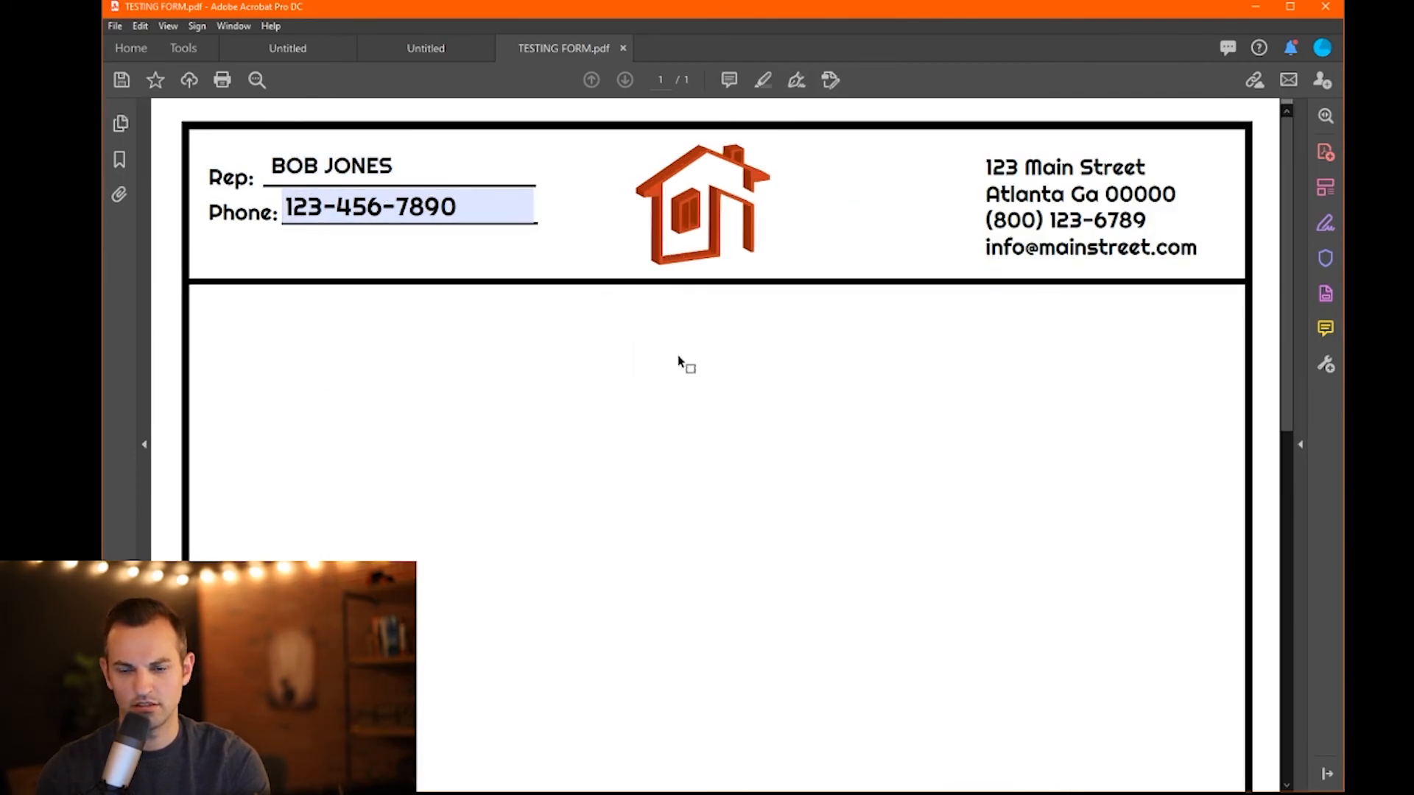
{"action": "left_click", "coordinate": [655, 414]}
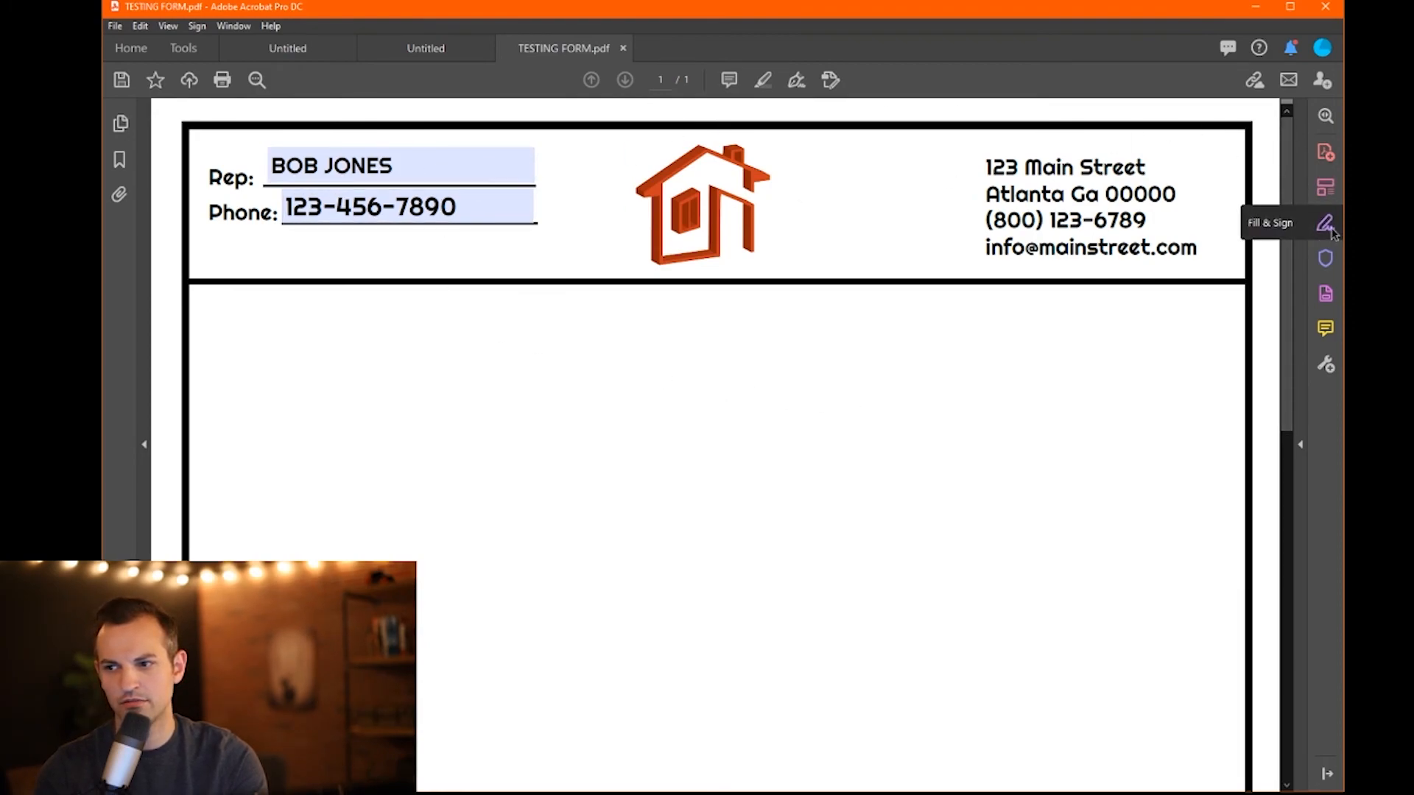
{"action": "left_click", "coordinate": [1325, 293]}
{"action": "left_click", "coordinate": [425, 204]}
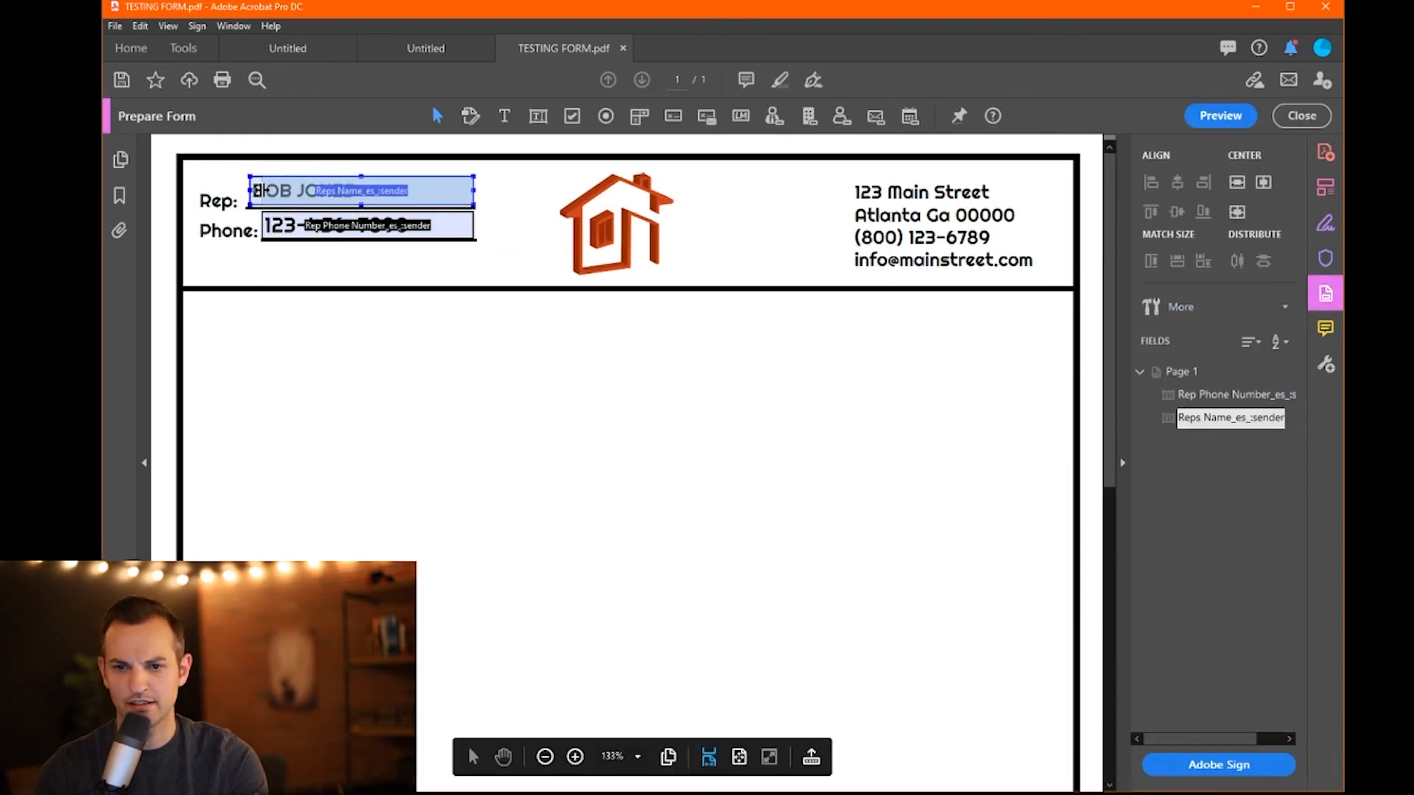
{"action": "left_click_drag", "start_coordinate": [256, 191], "coordinate": [262, 191]}
{"action": "left_click", "coordinate": [516, 290]}
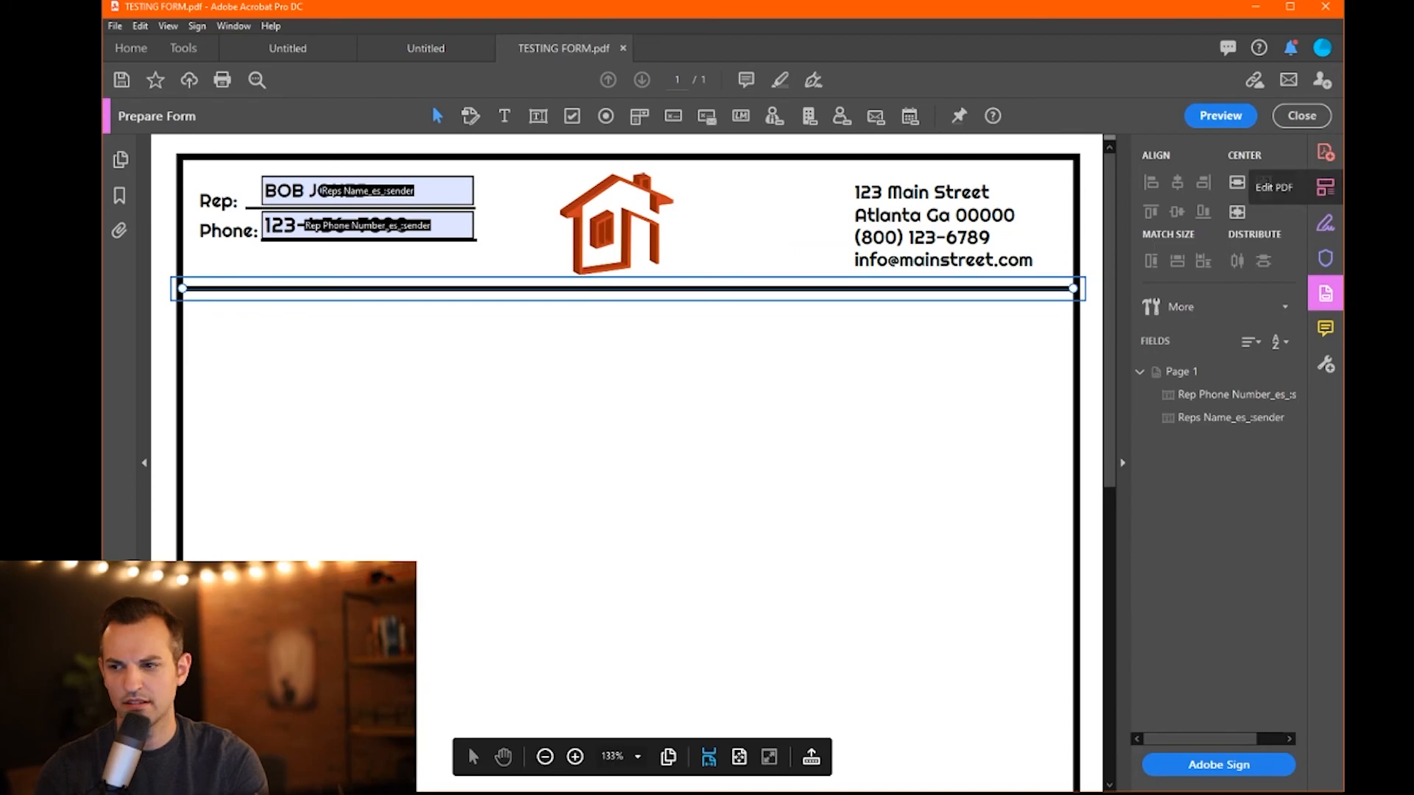
{"action": "left_click", "coordinate": [1307, 117]}
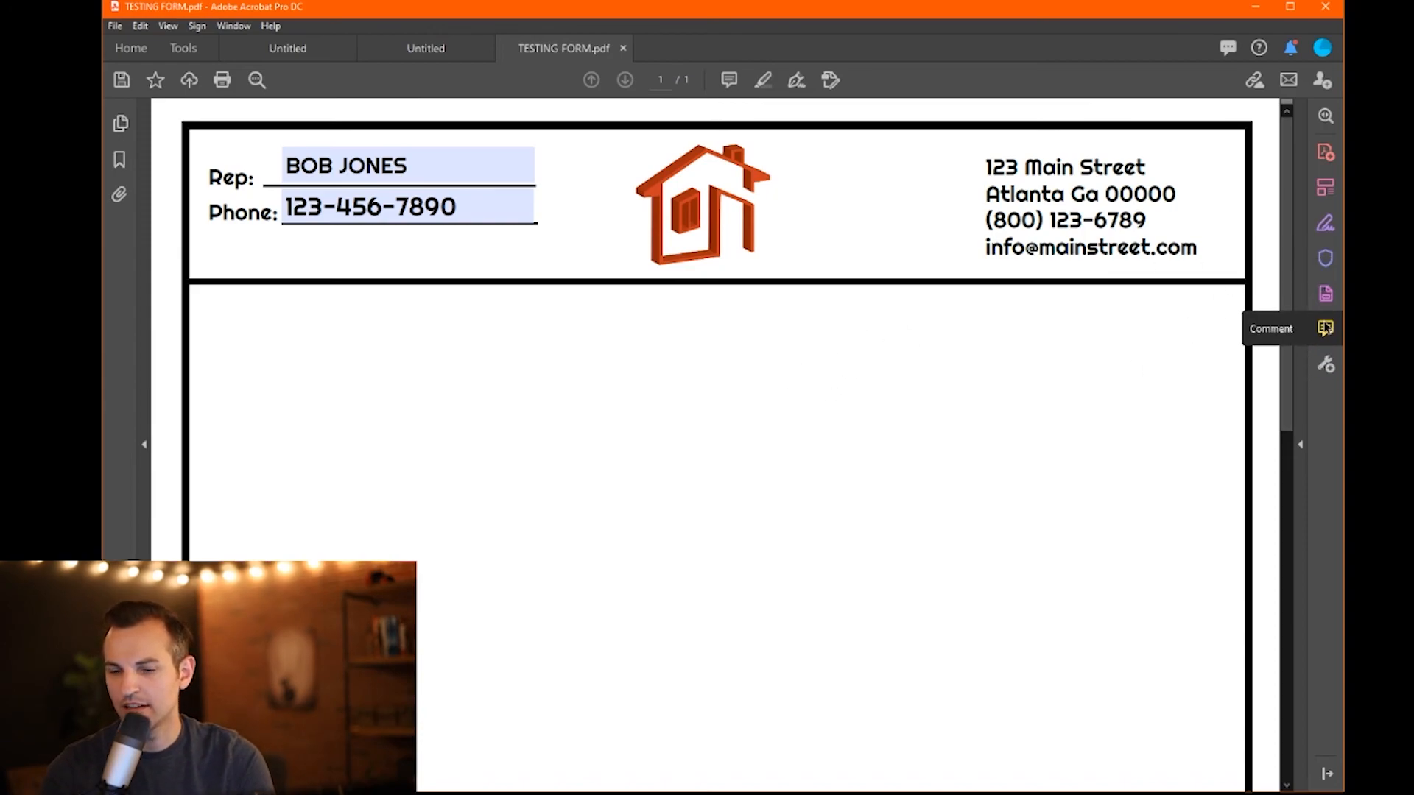
{"action": "scroll", "coordinate": [597, 479], "scroll_direction": "down", "scroll_amount": 2}
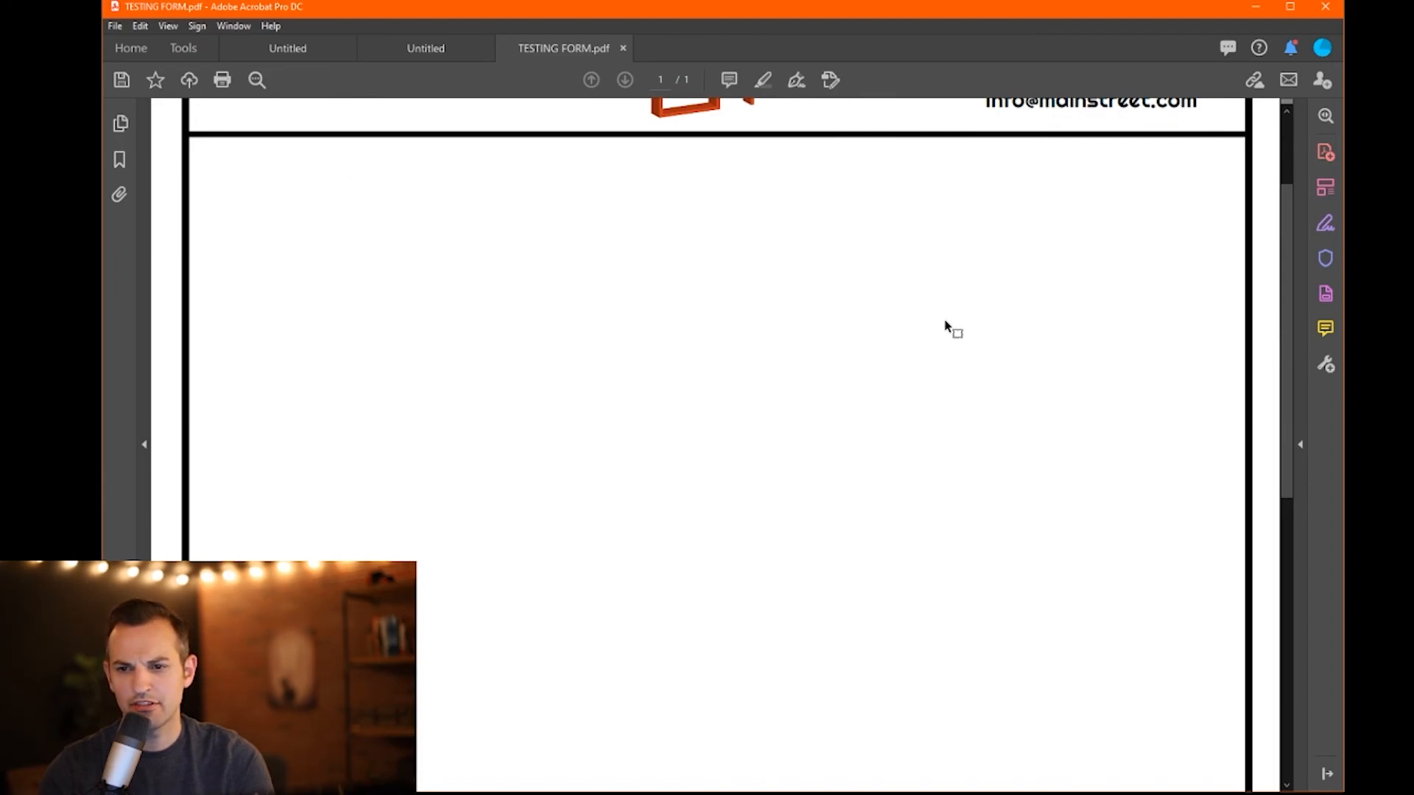
{"action": "scroll", "coordinate": [840, 365], "scroll_direction": "down", "scroll_amount": 2}
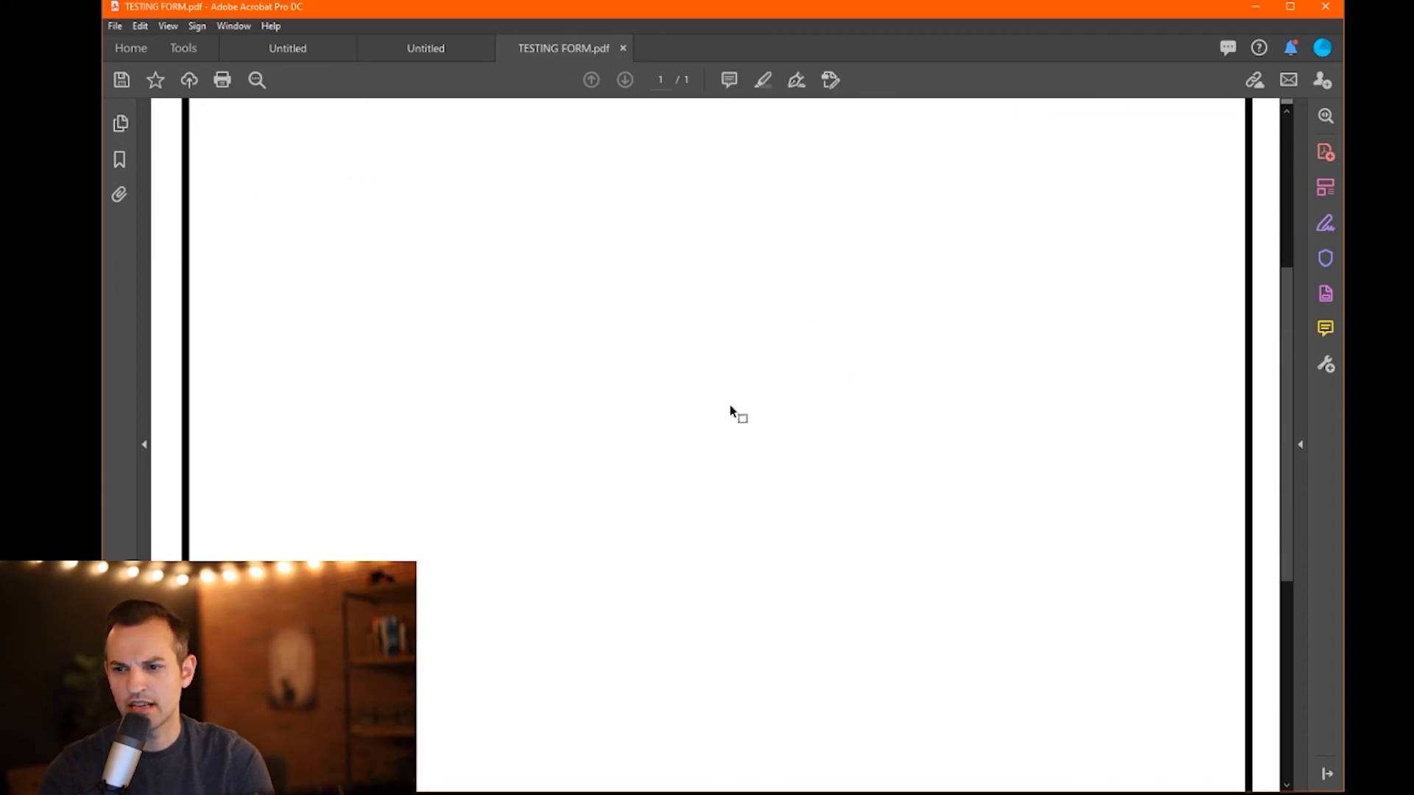
- Draw a rectangle comment across the empty page body and open its properties
{"action": "left_click", "coordinate": [1323, 330]}
{"action": "left_click", "coordinate": [842, 116]}
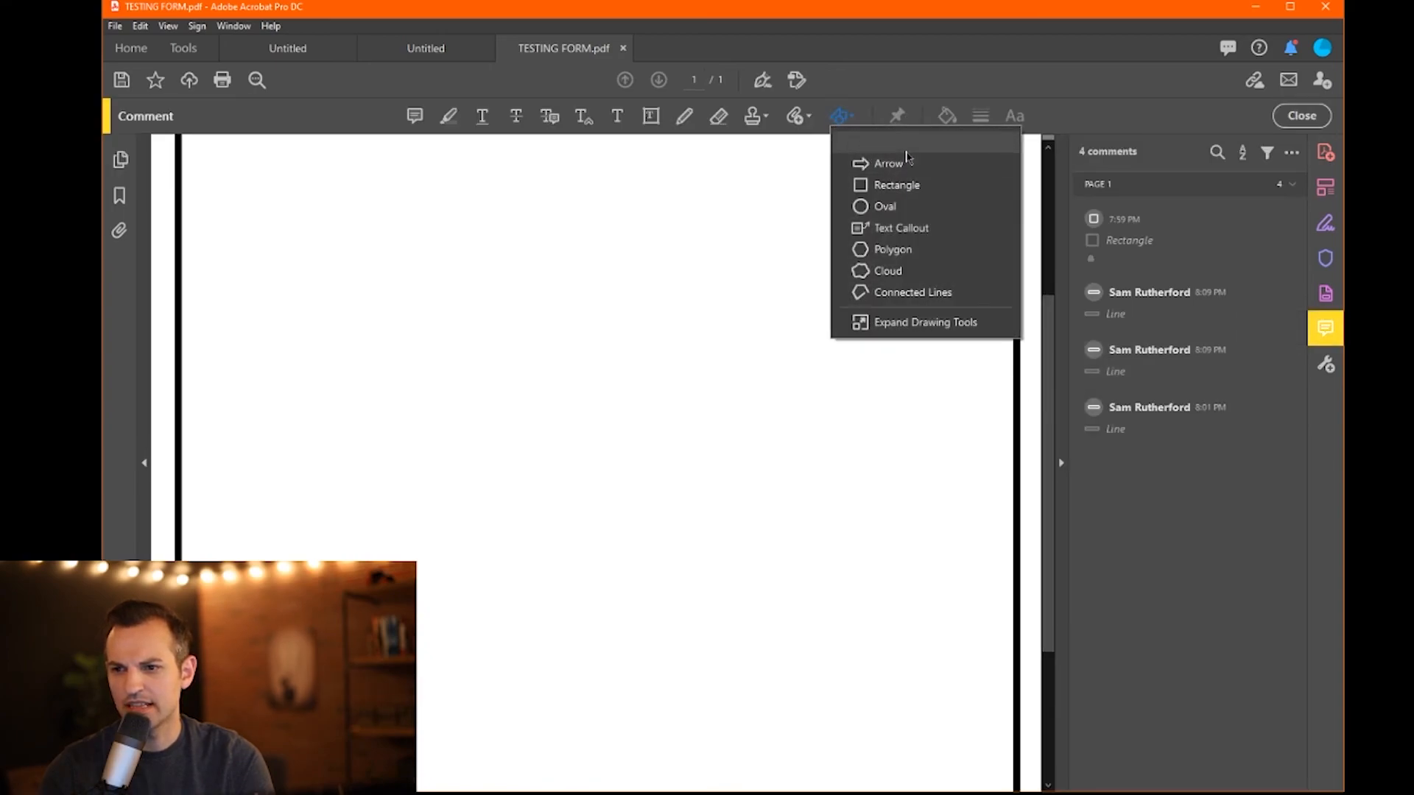
{"action": "left_click", "coordinate": [896, 186]}
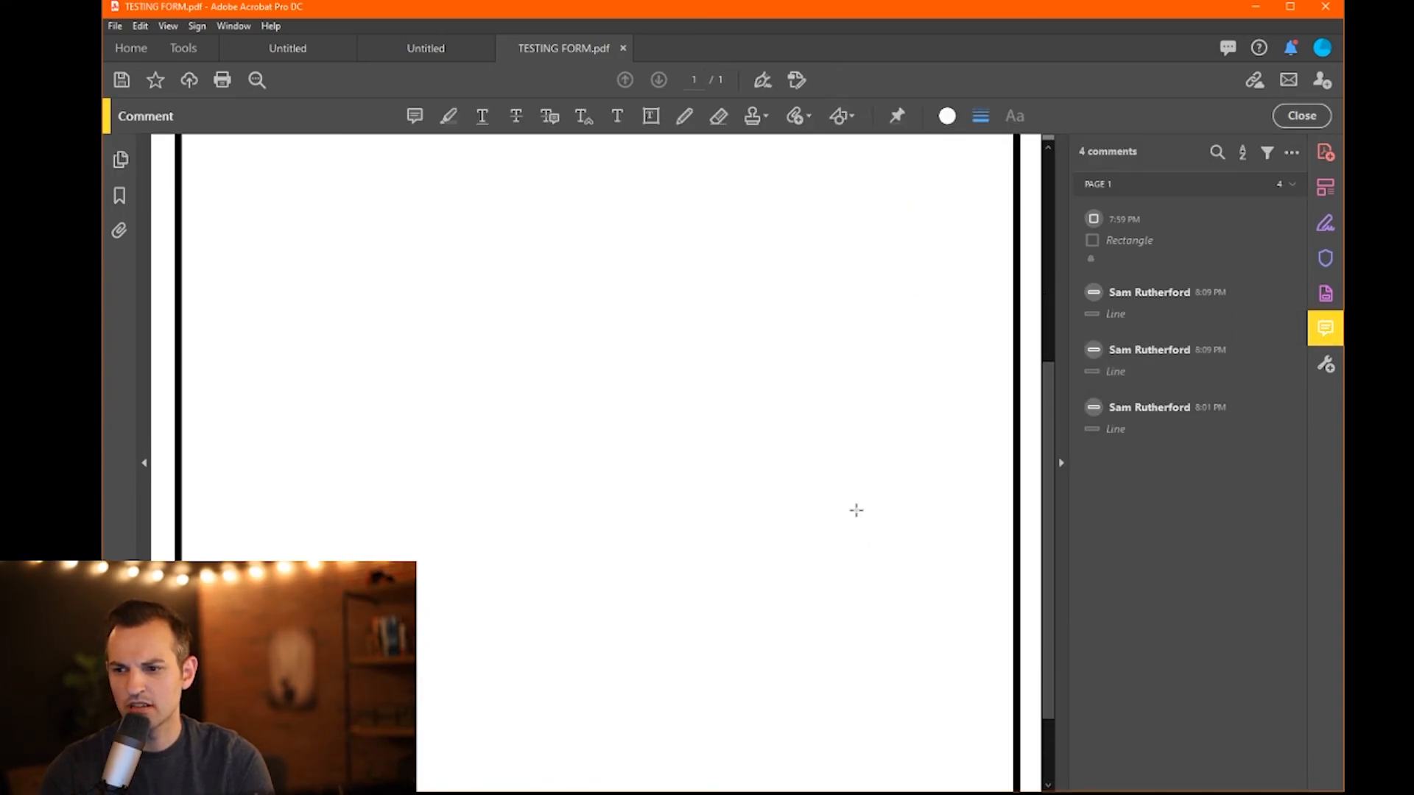
{"action": "left_click_drag", "start_coordinate": [806, 355], "coordinate": [462, 739]}
{"action": "scroll", "coordinate": [692, 457], "scroll_direction": "up", "scroll_amount": 3}
{"action": "scroll", "coordinate": [722, 405], "scroll_direction": "down", "scroll_amount": 6}
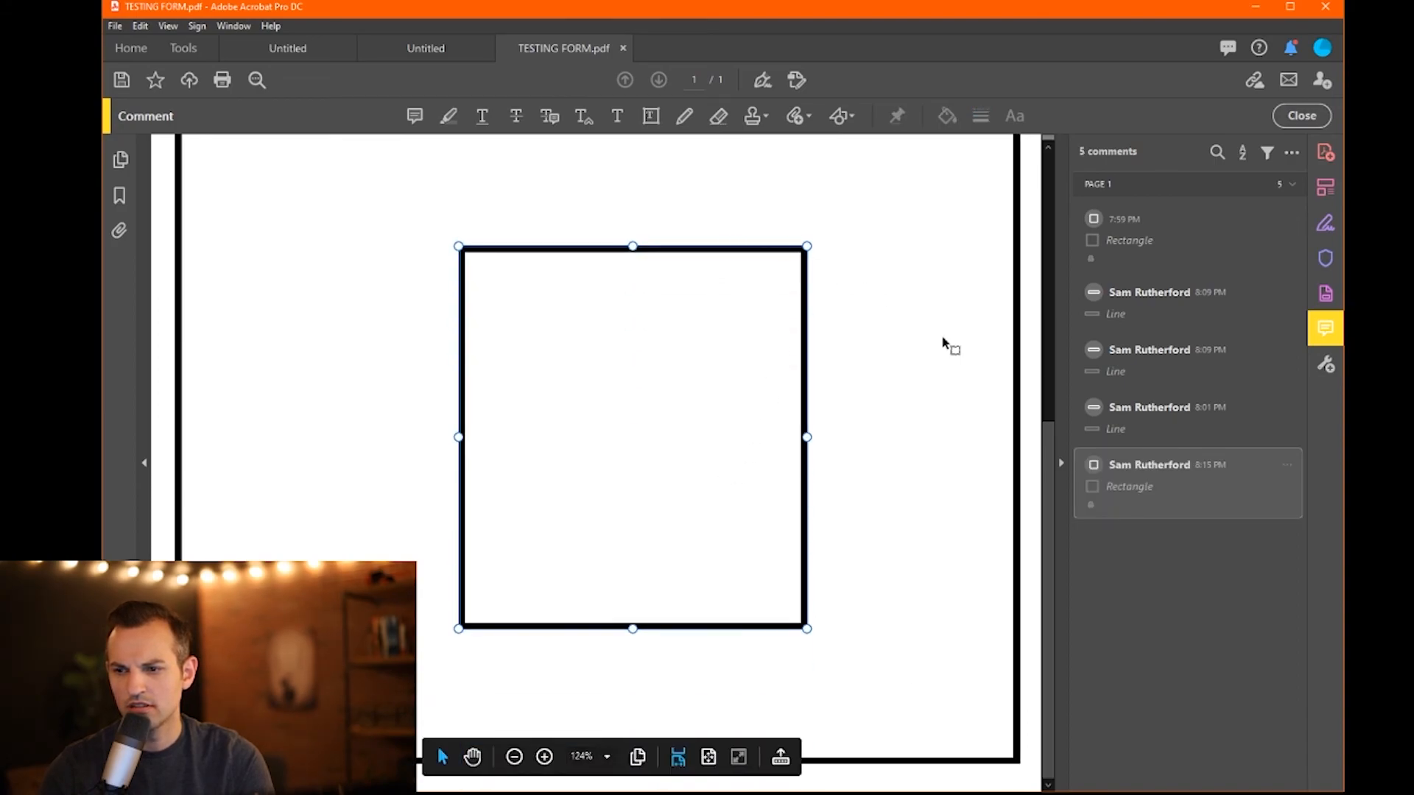
{"action": "left_click", "coordinate": [1291, 468]}
{"action": "left_click", "coordinate": [1329, 567]}
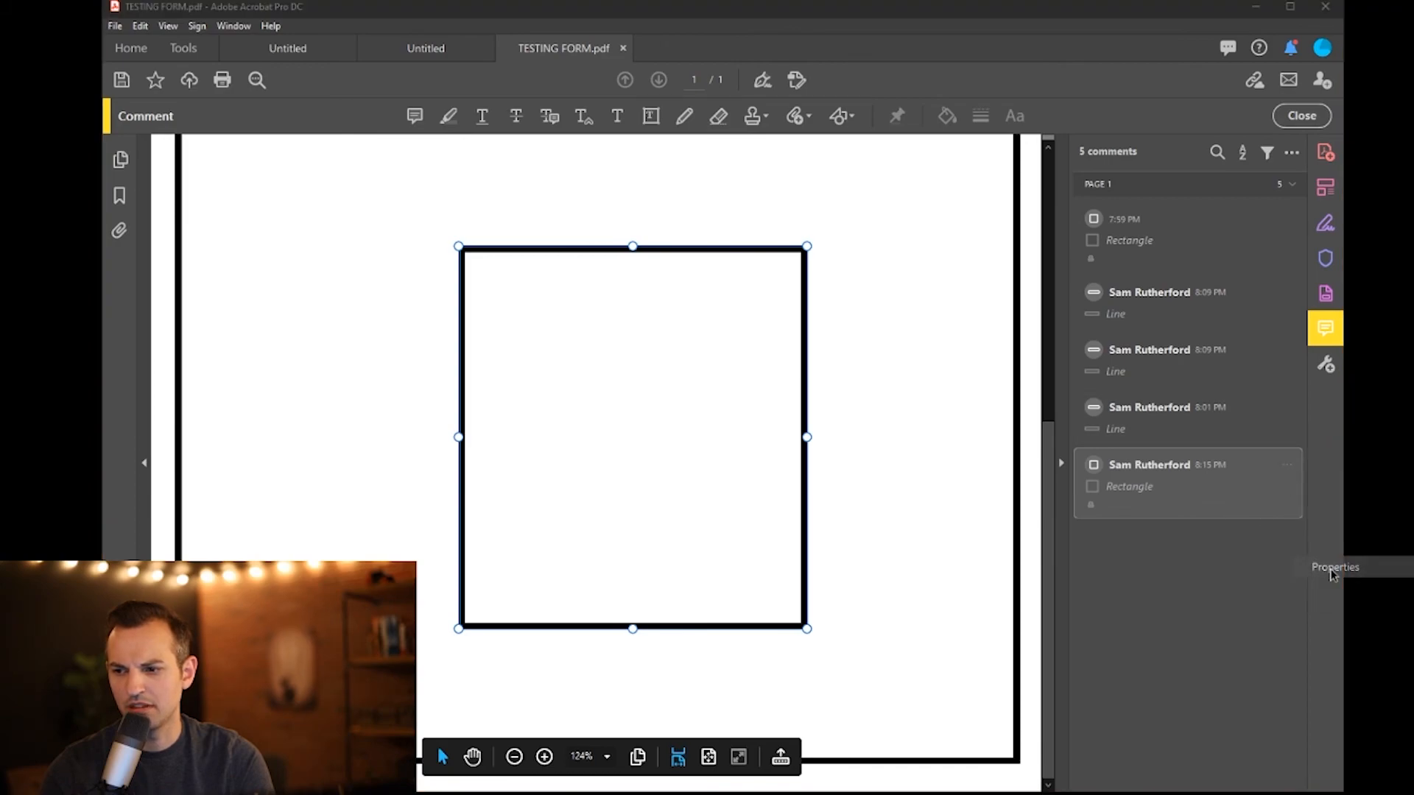
- Unlock the rectangle in its Properties and move it up and to the right
{"action": "left_click", "coordinate": [482, 435]}
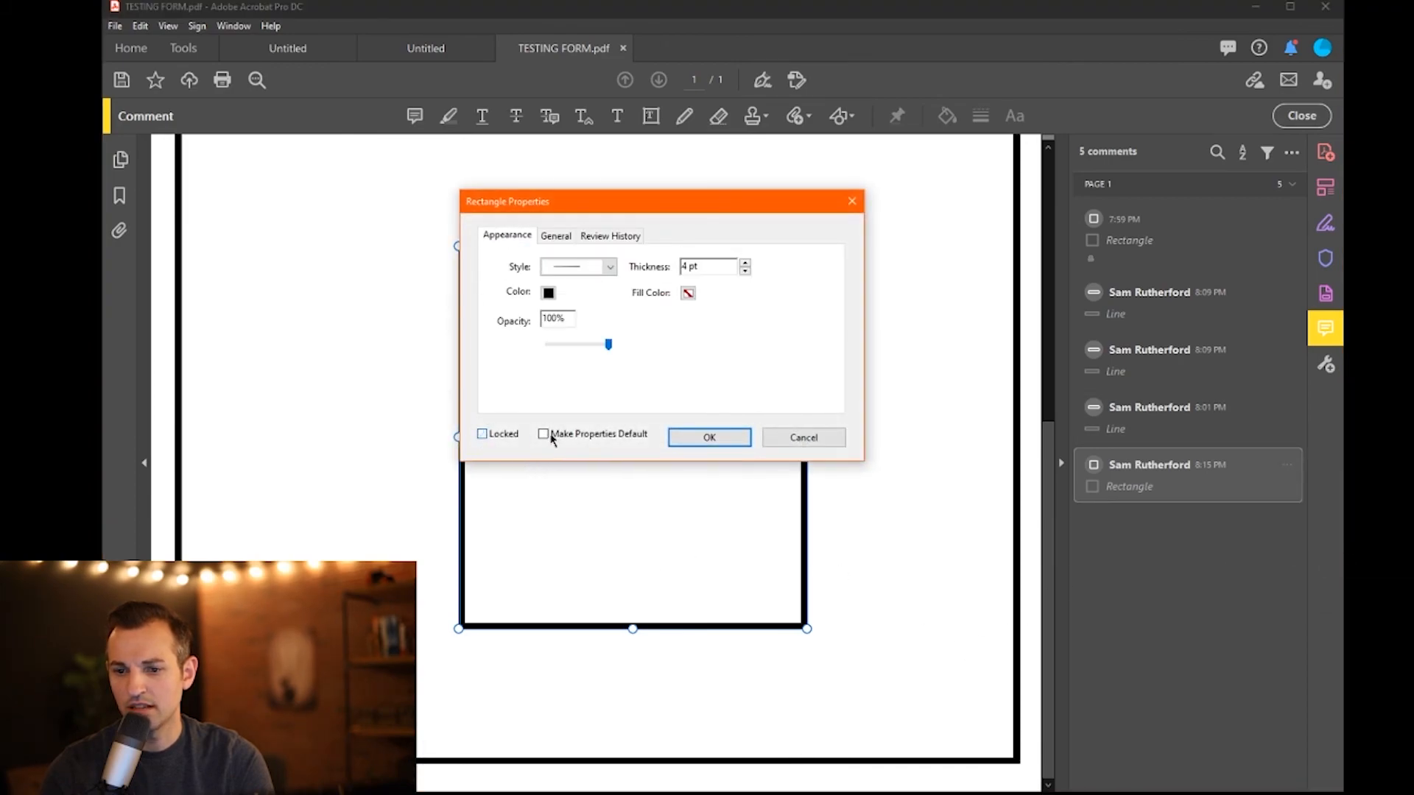
{"action": "left_click", "coordinate": [709, 439]}
{"action": "scroll", "coordinate": [790, 487], "scroll_direction": "up", "scroll_amount": 3}
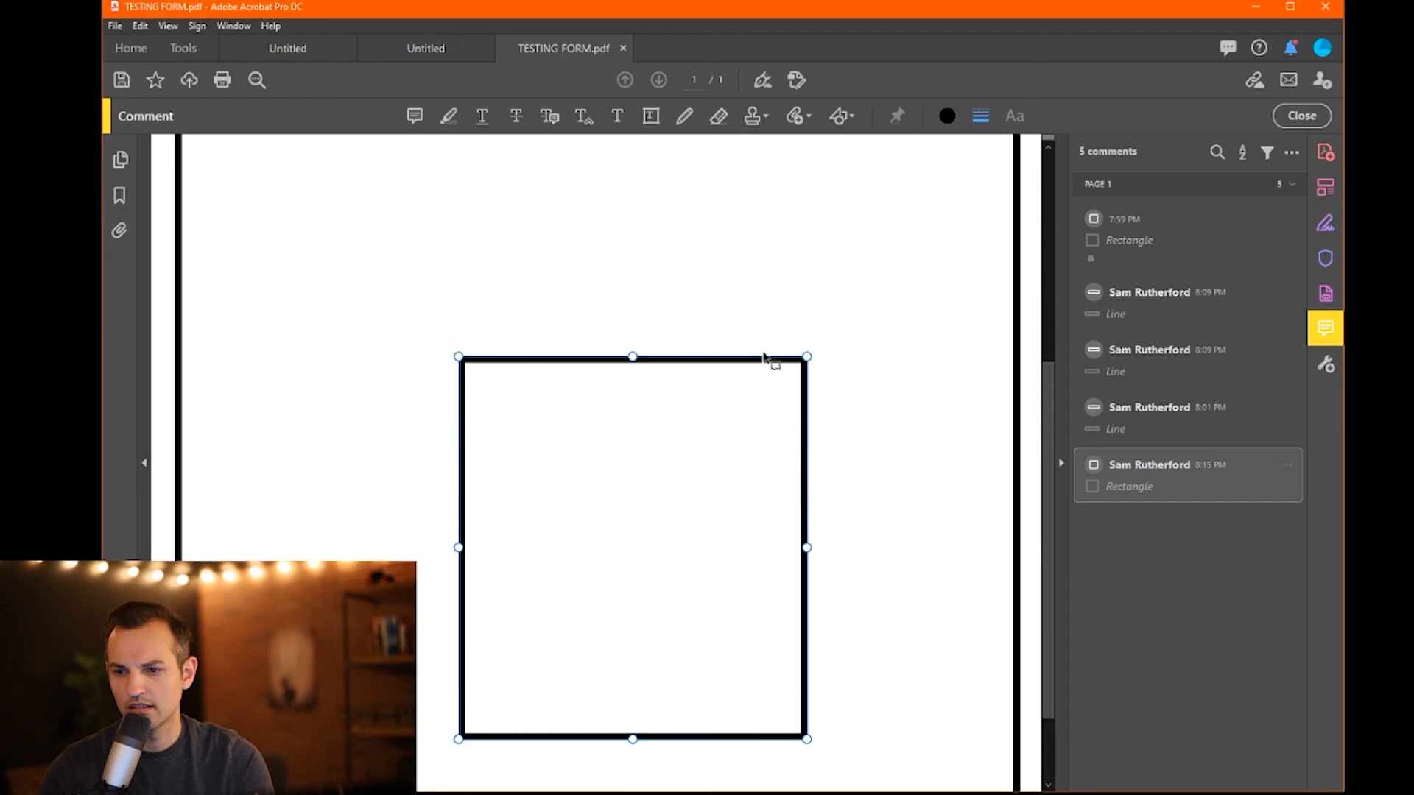
{"action": "left_click_drag", "start_coordinate": [762, 361], "coordinate": [898, 320]}
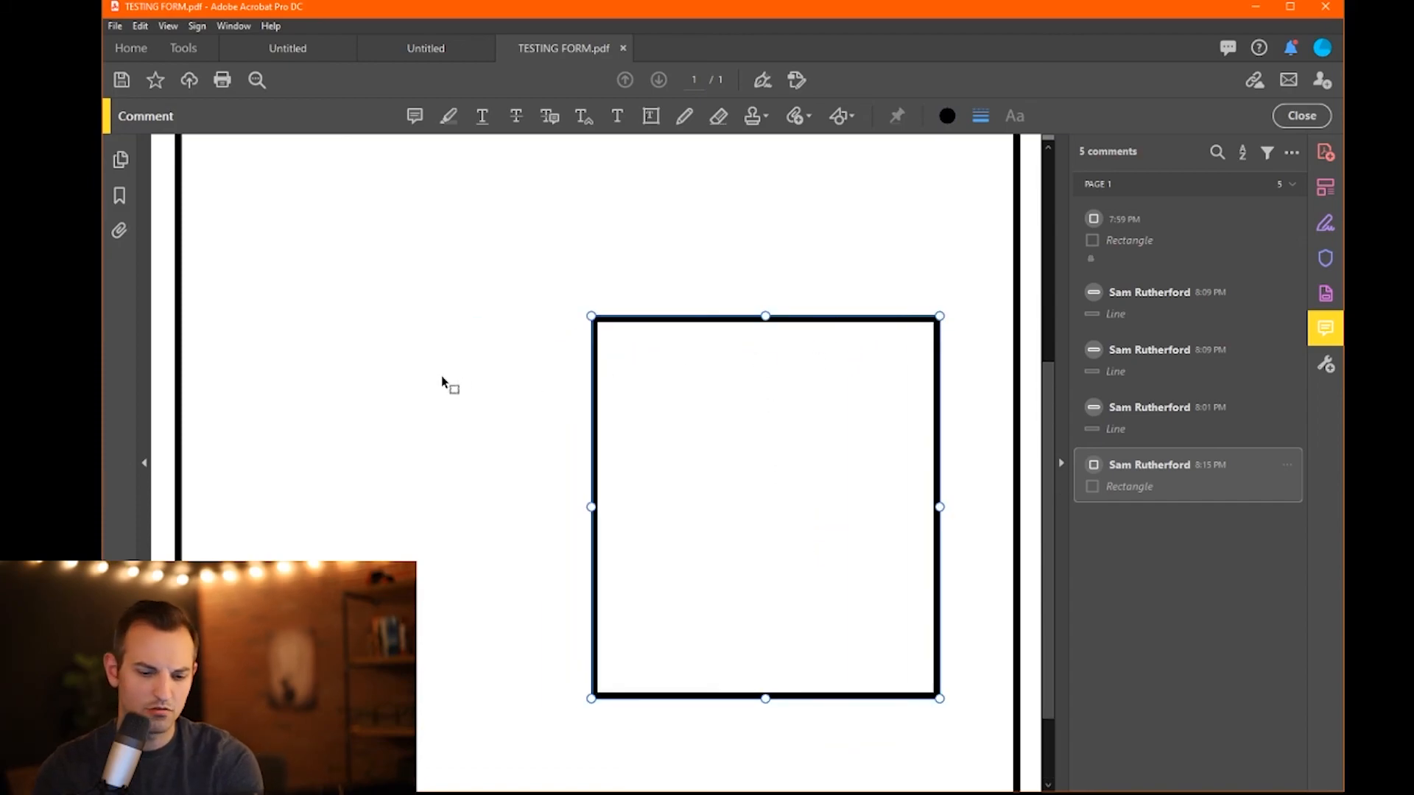
{"action": "key", "text": "ctrl+minus"}
{"action": "key", "text": "ctrl+minus"}
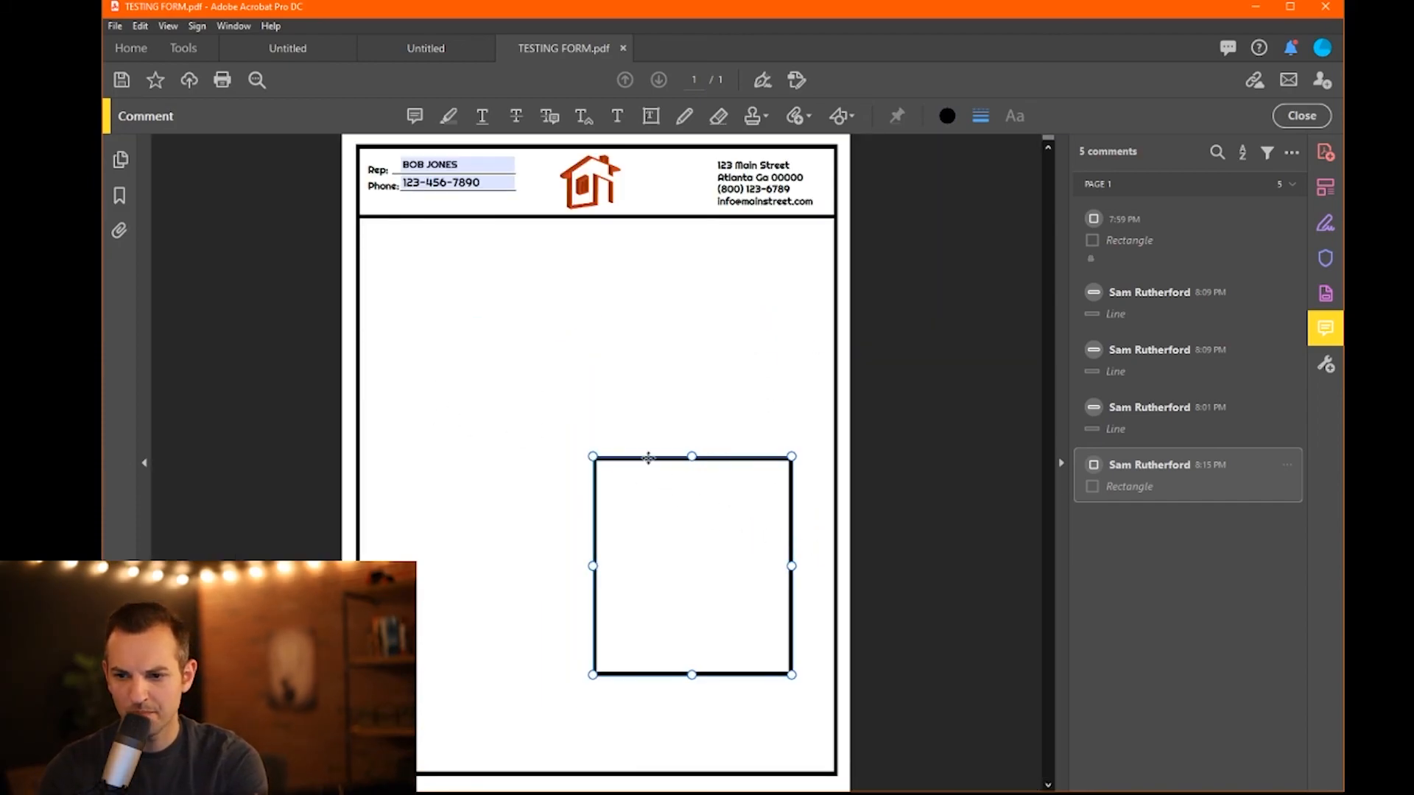
- Raise and widen the rectangle so its right edge meets the page border
{"action": "left_click_drag", "start_coordinate": [661, 459], "coordinate": [681, 359]}
{"action": "left_click_drag", "start_coordinate": [614, 465], "coordinate": [567, 464]}
{"action": "mouse_move", "coordinate": [663, 360]}
{"action": "left_mouse_down"}
{"action": "mouse_move", "coordinate": [670, 451]}
{"action": "mouse_move", "coordinate": [695, 410]}
{"action": "mouse_move", "coordinate": [670, 400]}
{"action": "left_mouse_up"}
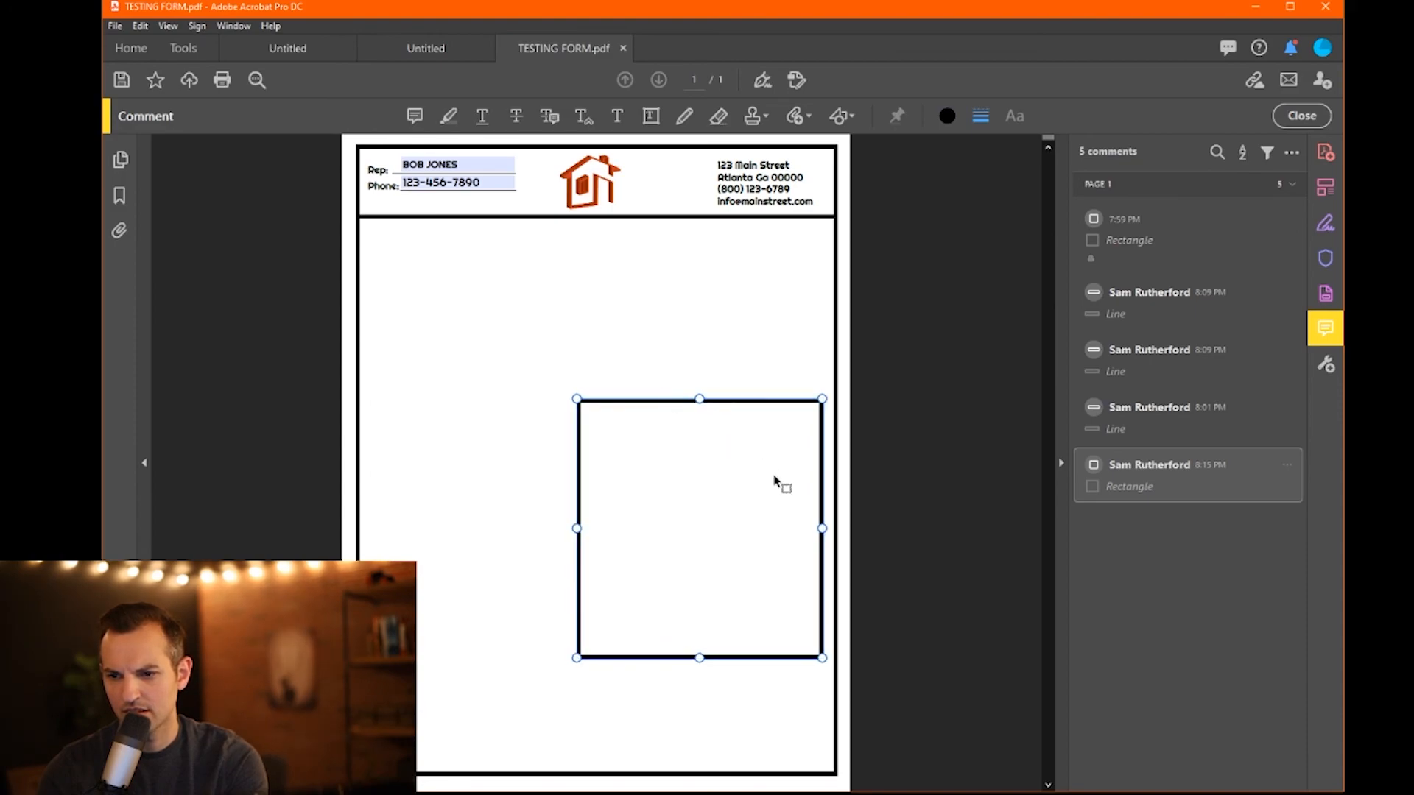
{"action": "left_click_drag", "start_coordinate": [822, 525], "coordinate": [837, 527]}
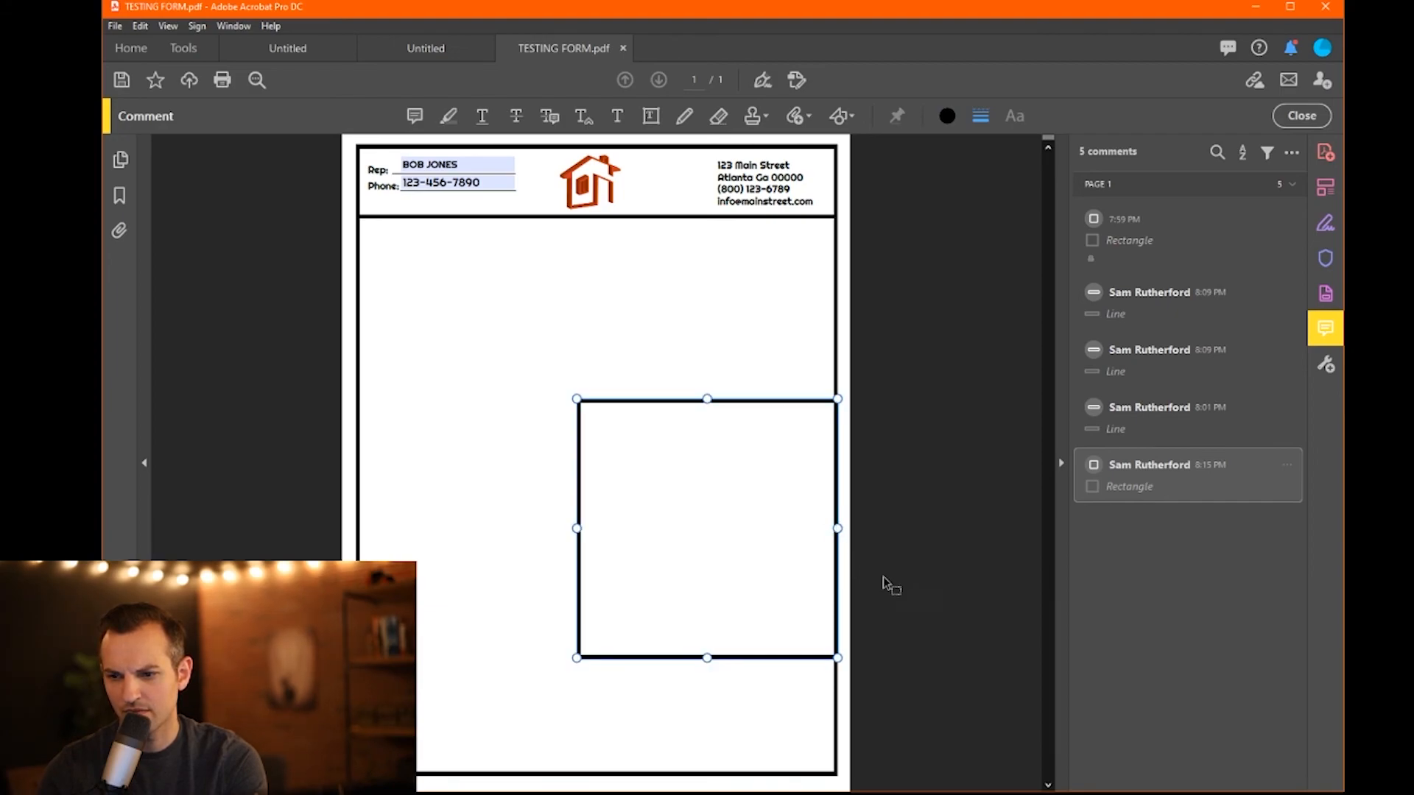
{"action": "left_click", "coordinate": [891, 650]}
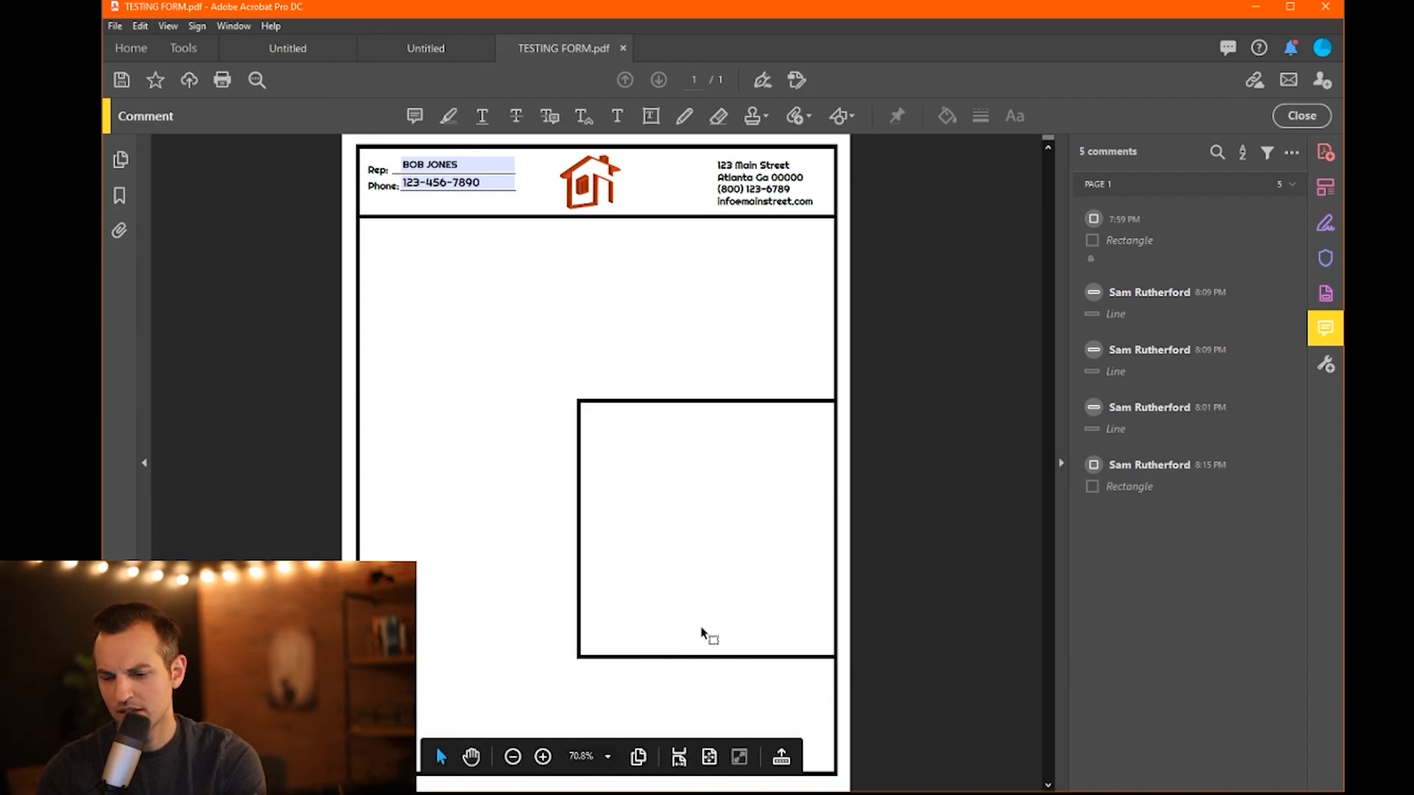
{"action": "left_click", "coordinate": [746, 657]}
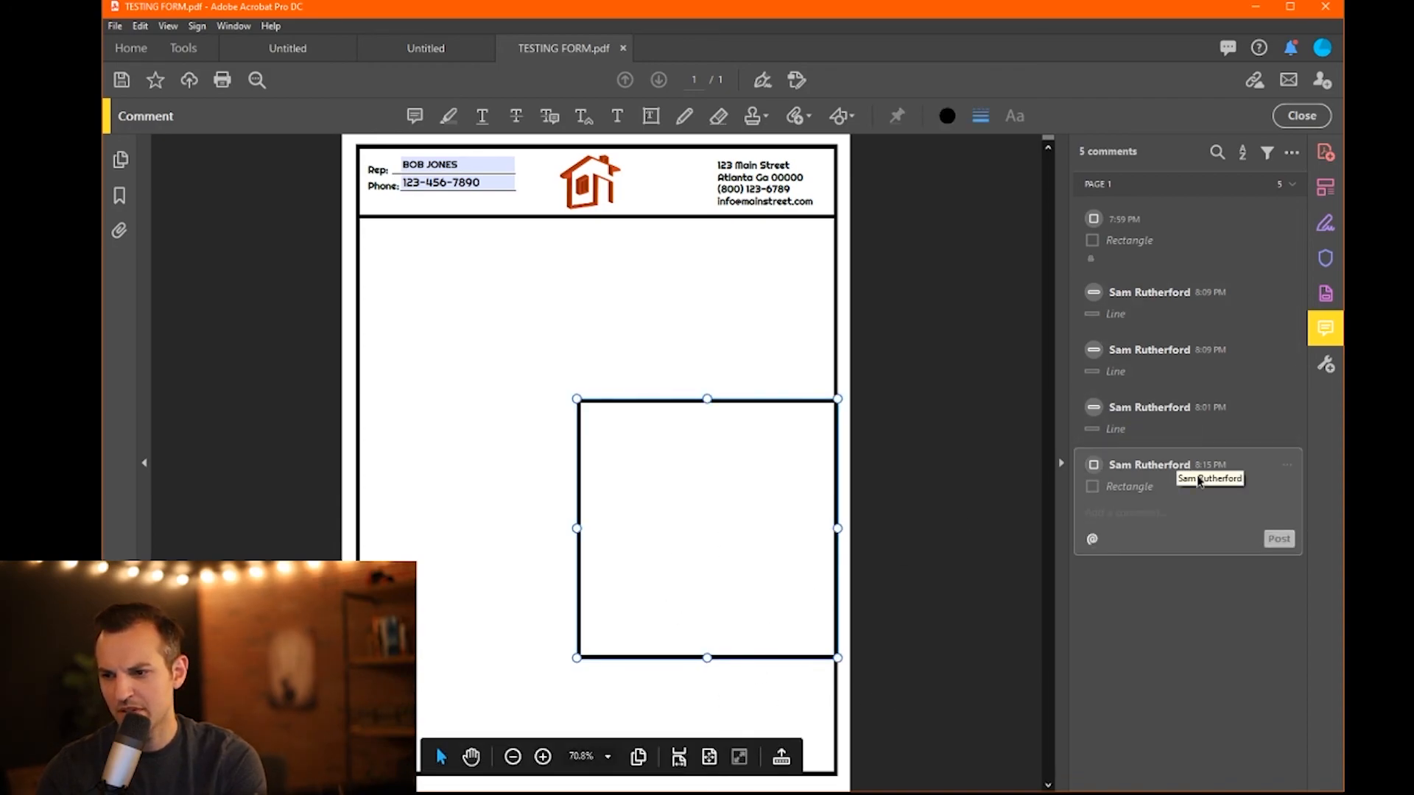
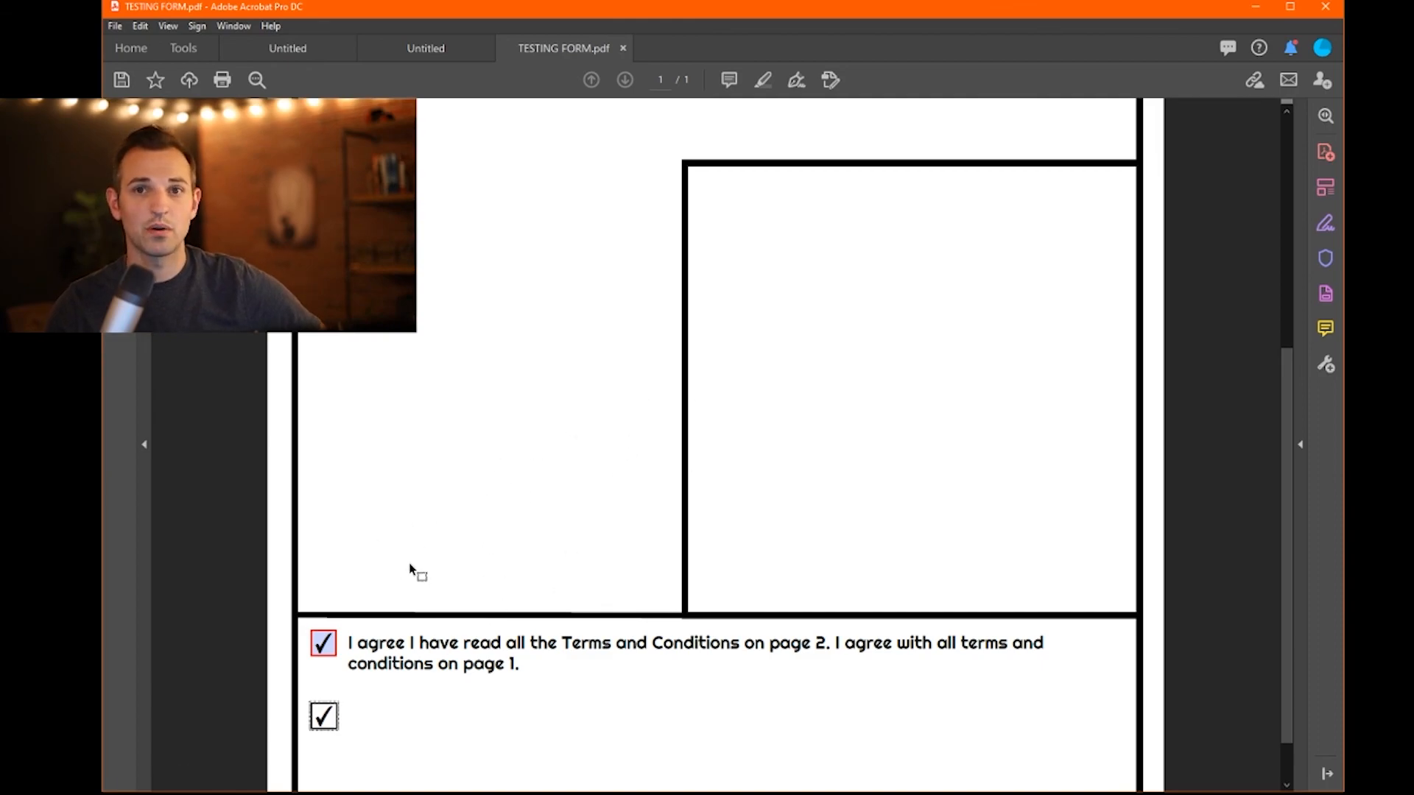
- Scroll down to the agreement text and checkbox fields near the page bottom, then back up
{"action": "scroll", "coordinate": [530, 578], "scroll_direction": "down", "scroll_amount": 1}
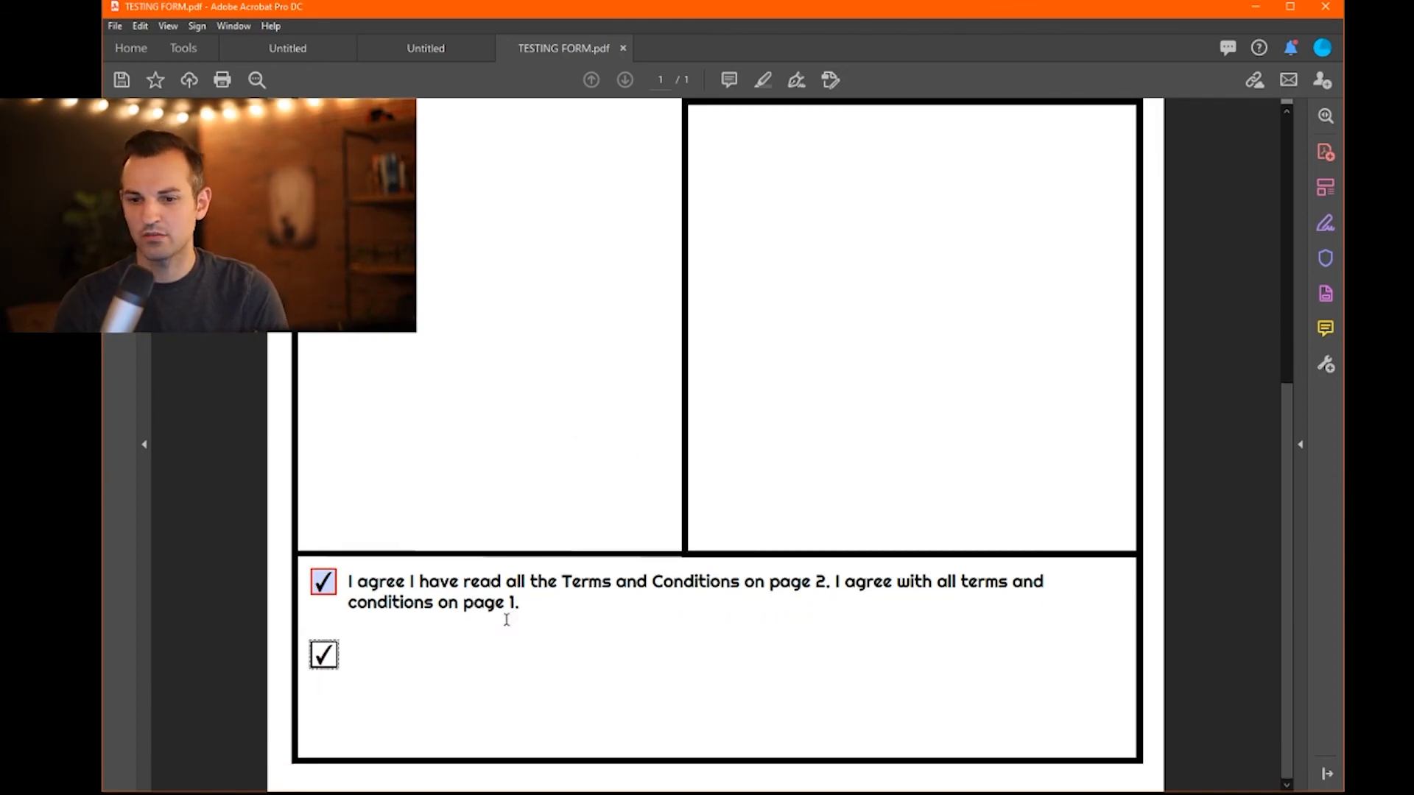
{"action": "scroll", "coordinate": [493, 625], "scroll_direction": "up", "scroll_amount": 3}
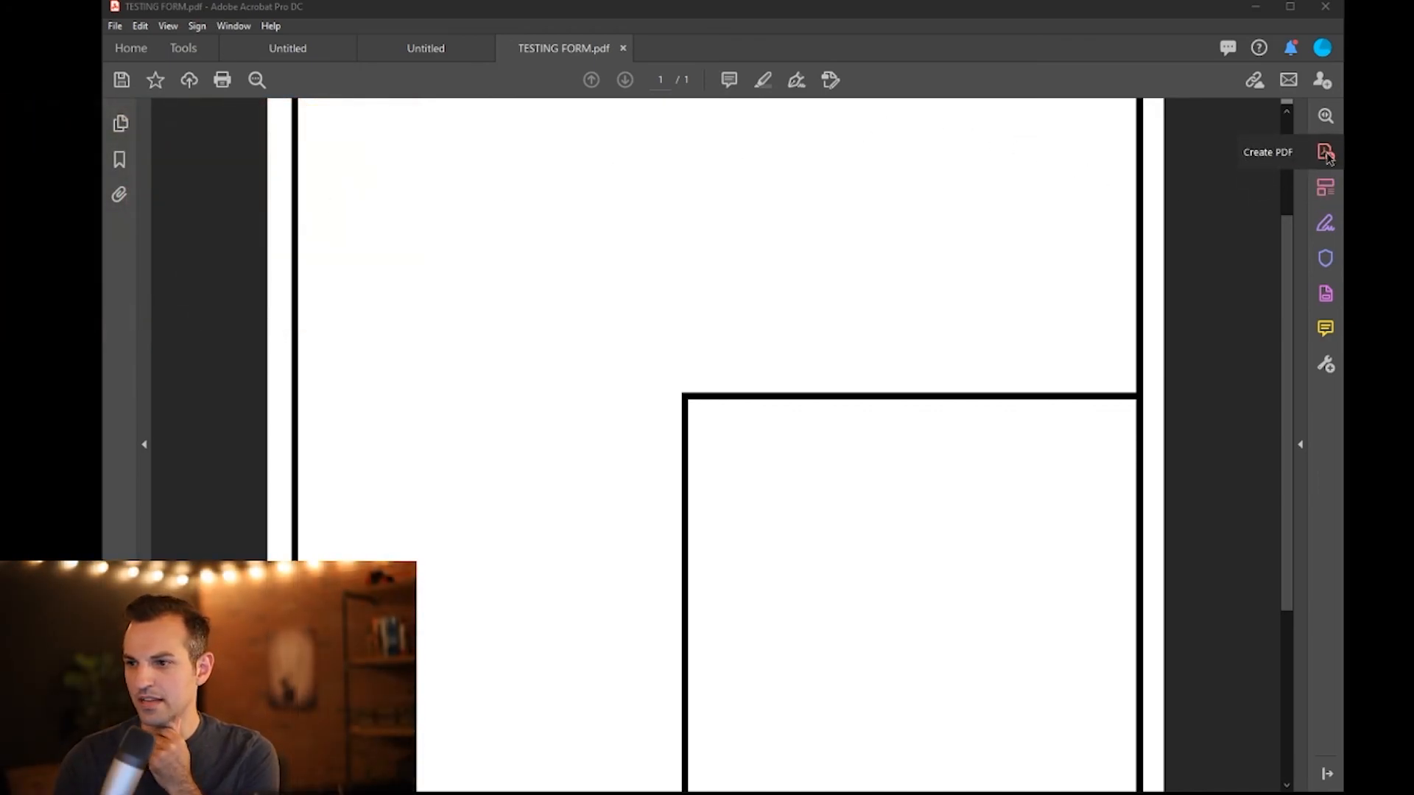
{"action": "left_click", "coordinate": [1324, 81]}
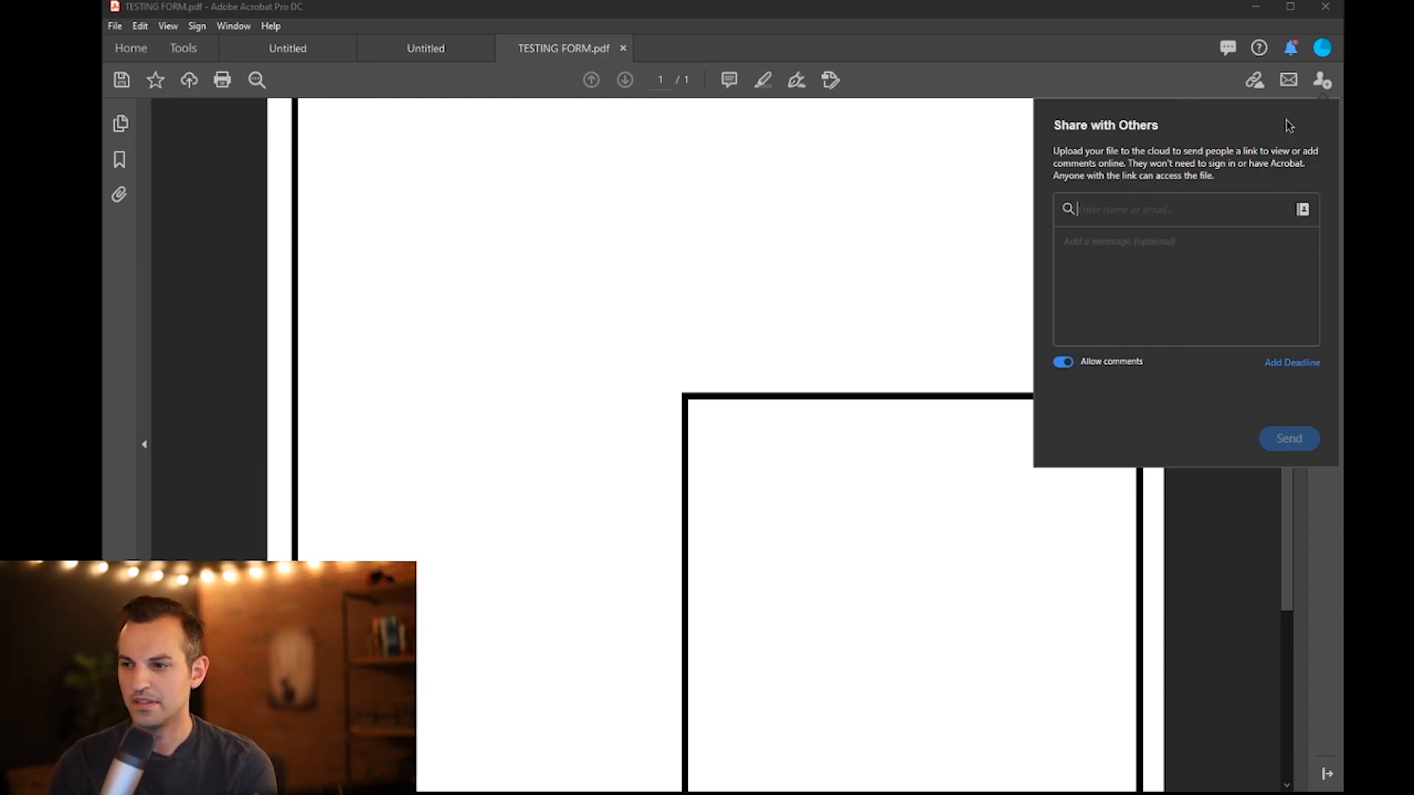
{"action": "left_click", "coordinate": [1288, 81]}
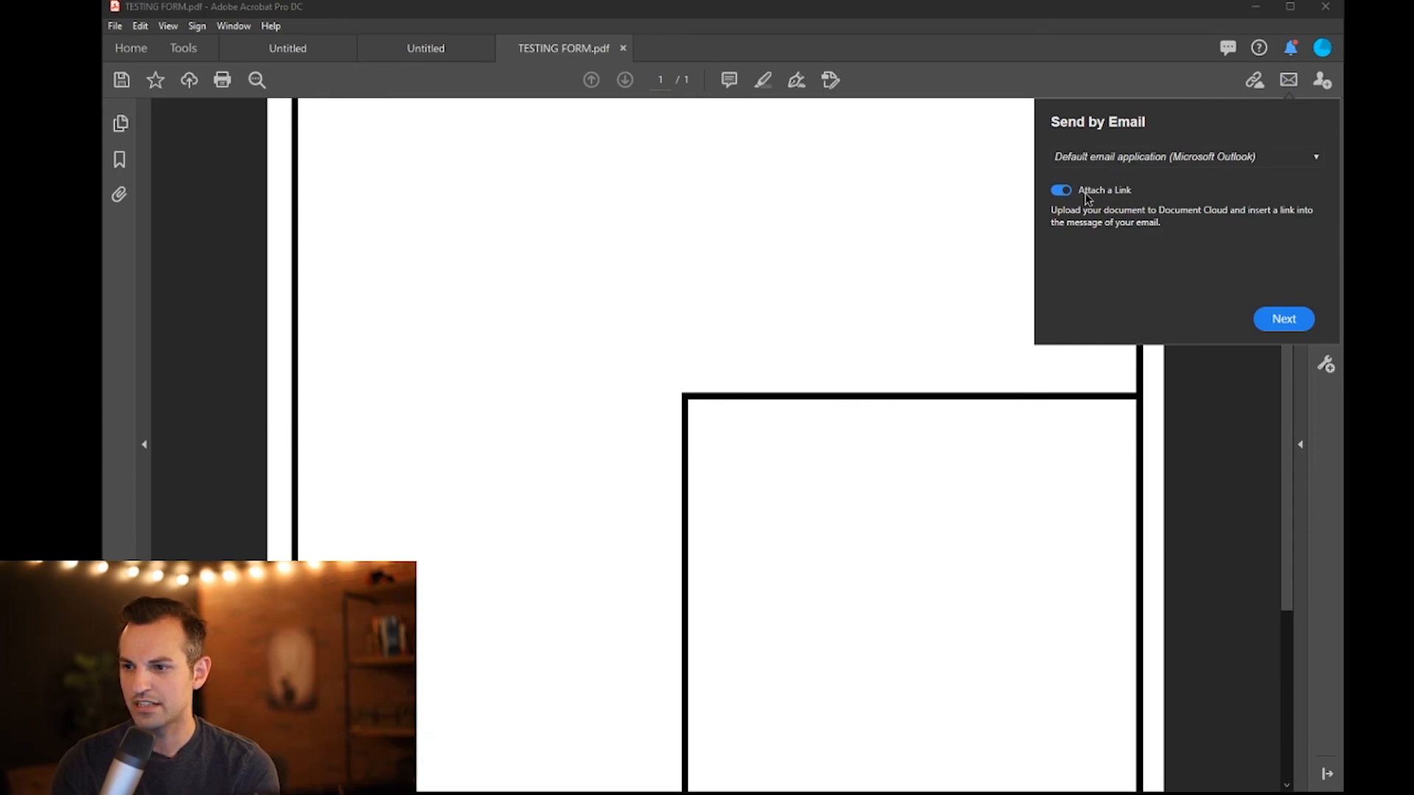
{"action": "left_click", "coordinate": [1010, 94]}
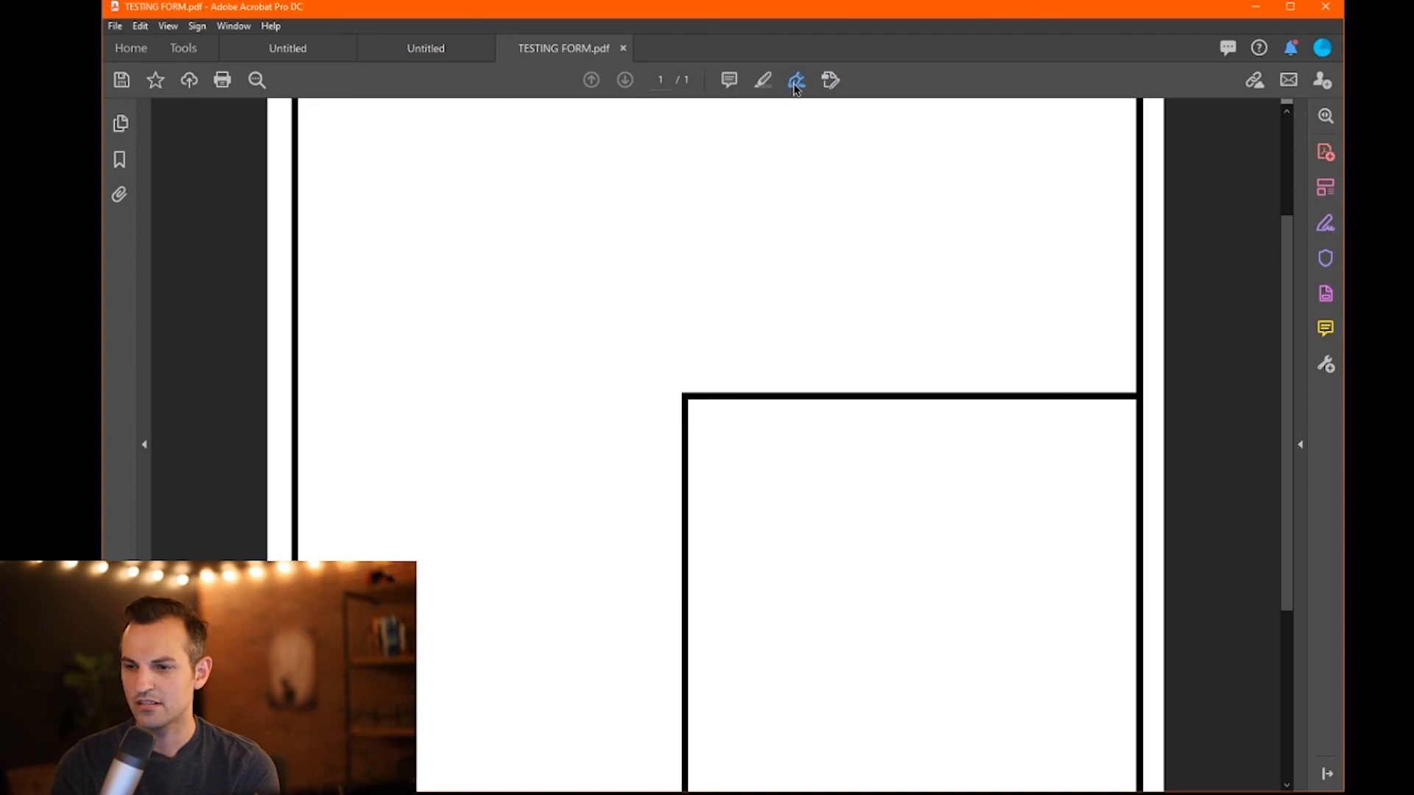
{"action": "scroll", "coordinate": [700, 227], "scroll_direction": "down", "scroll_amount": 4}
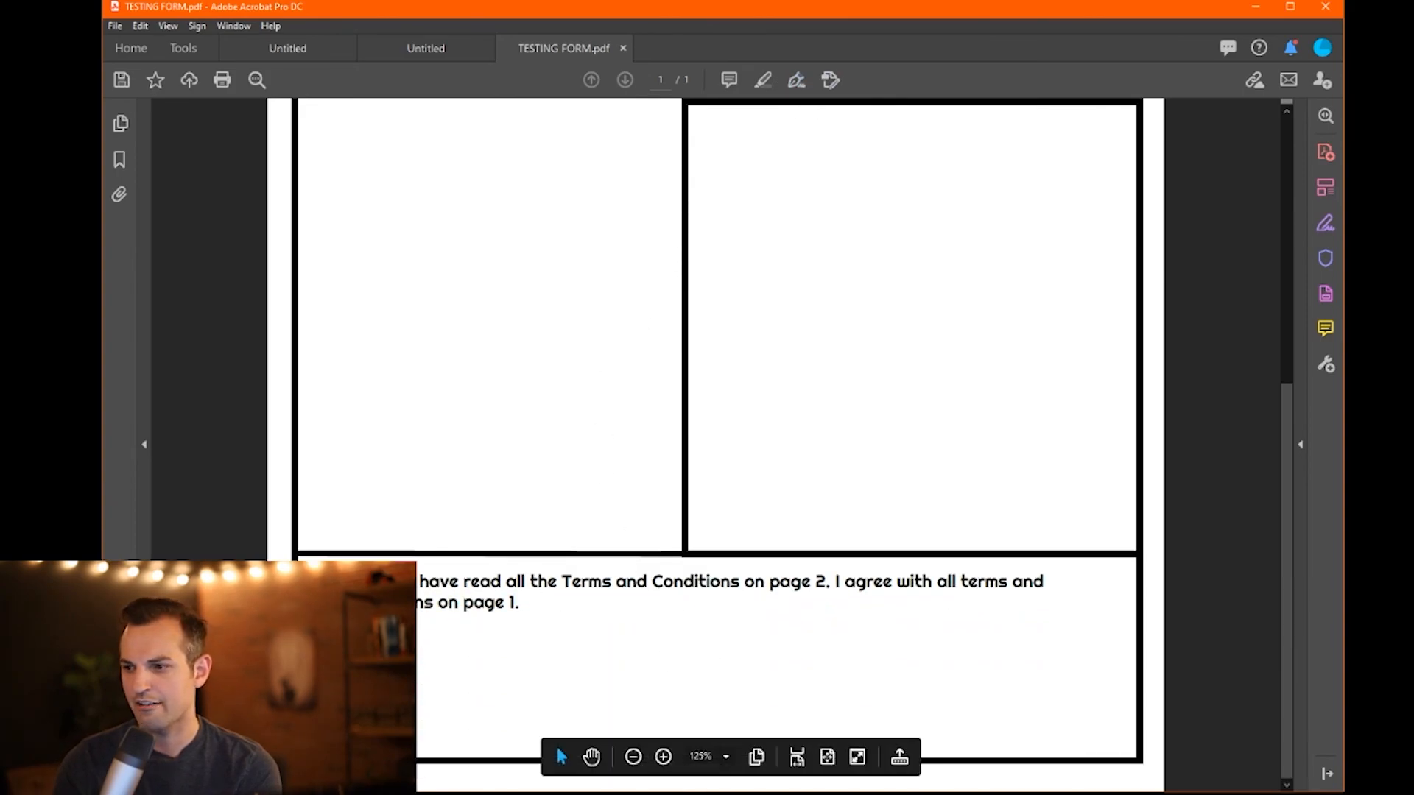
- Add the text 'Sign HERE' below the agreement text using Edit PDF
{"action": "left_click", "coordinate": [1327, 190]}
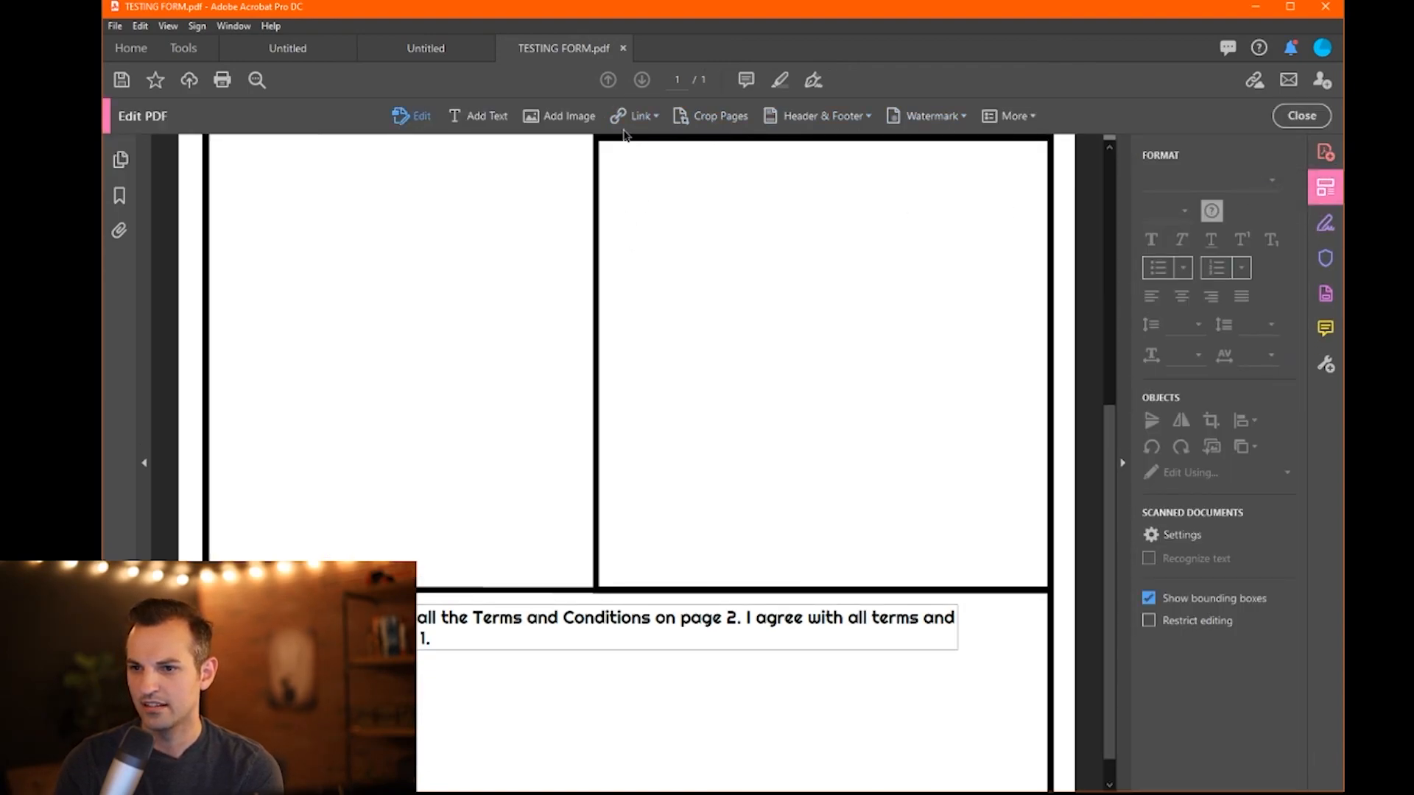
{"action": "left_click", "coordinate": [475, 116]}
{"action": "scroll", "coordinate": [515, 604], "scroll_direction": "down", "scroll_amount": 1}
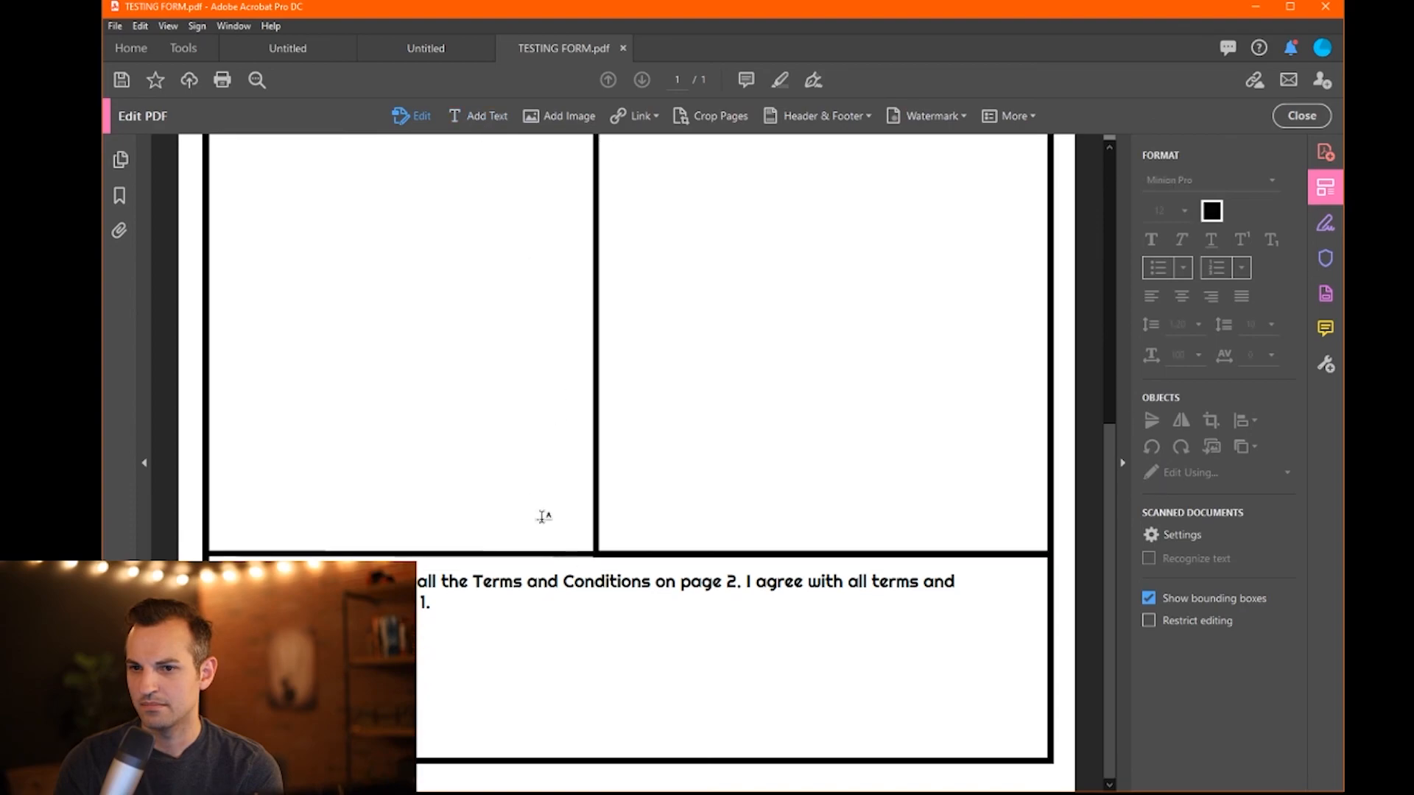
{"action": "left_click", "coordinate": [478, 712]}
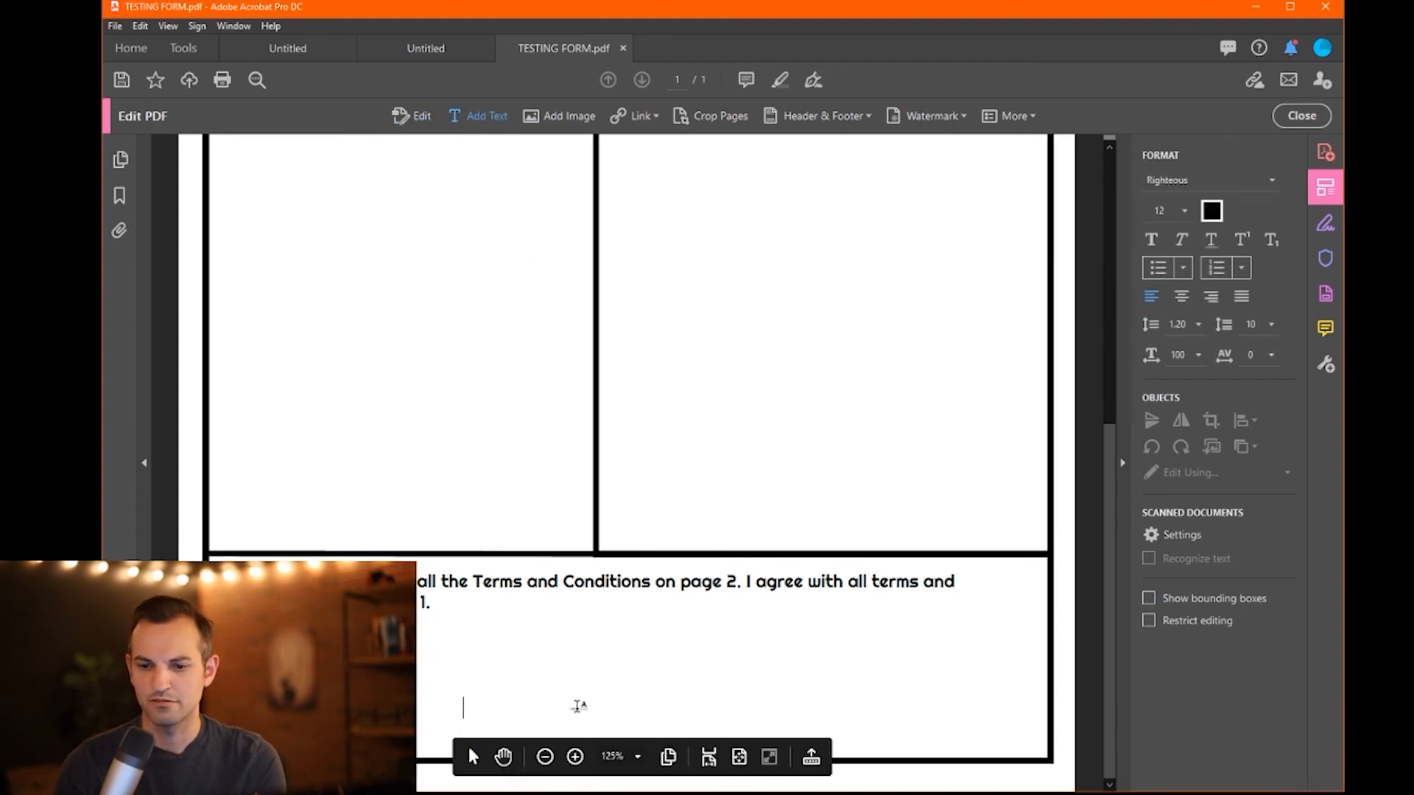
{"action": "type", "text": "Sign"}
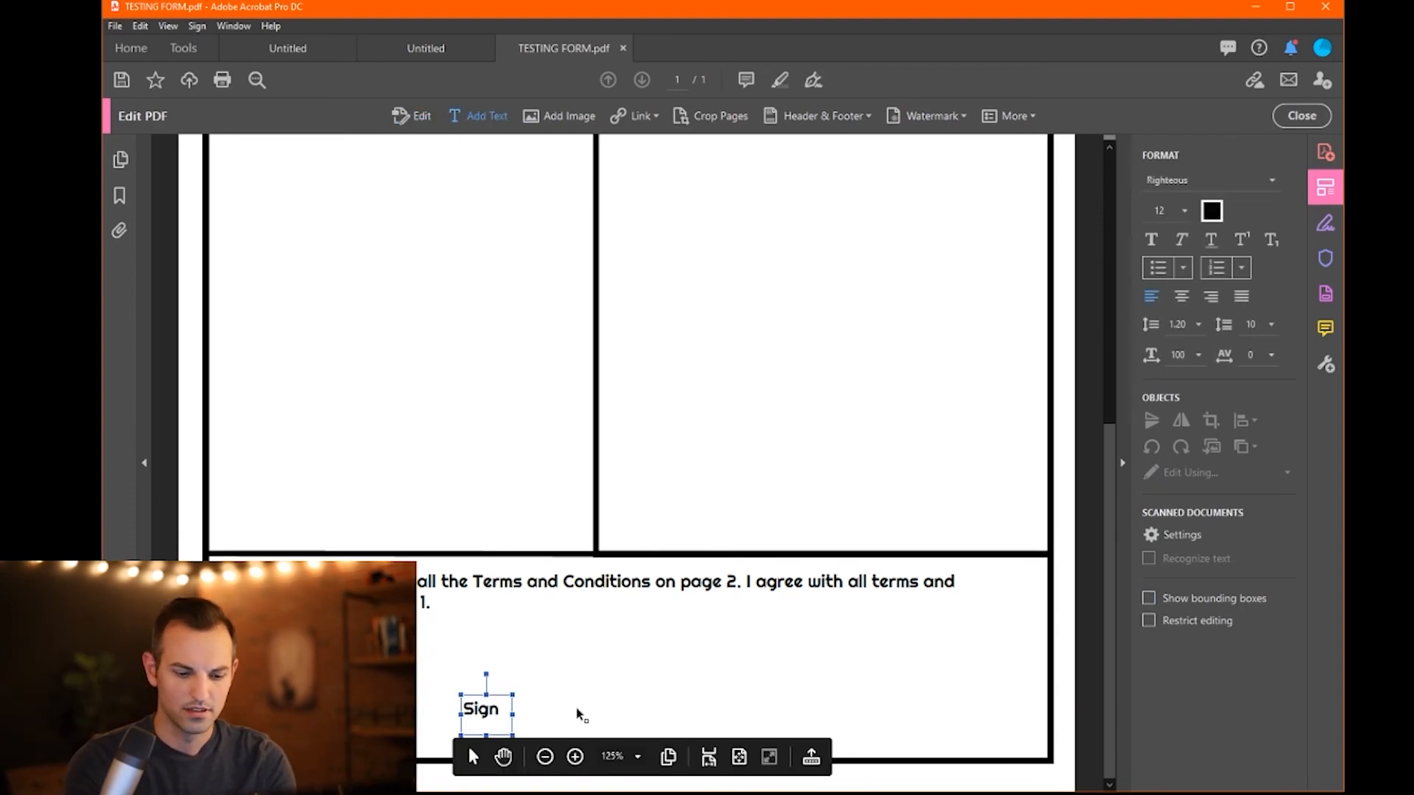
{"action": "type", "text": " HERE"}
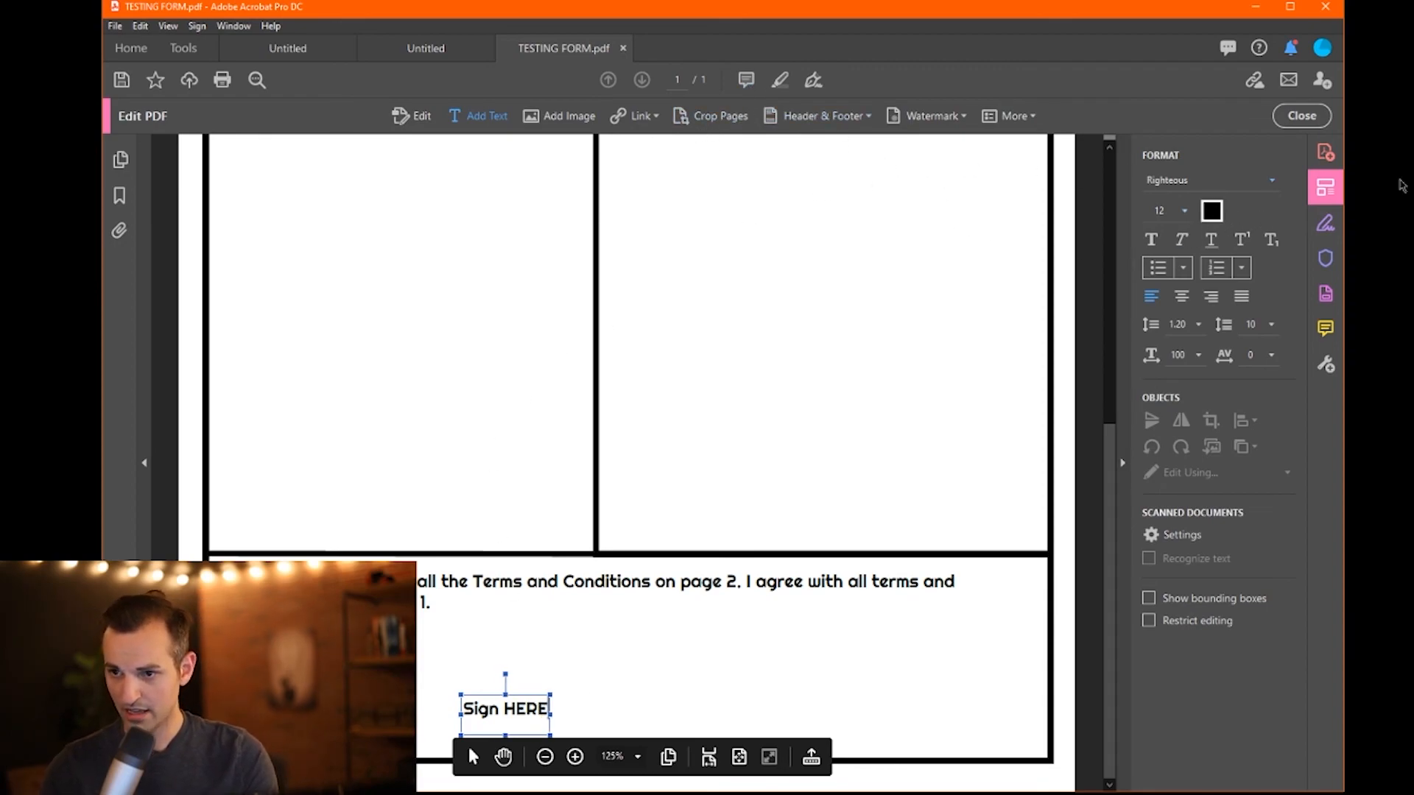
- Draw a signature line to the right of 'Sign HERE' and bring up Fill & Sign
{"action": "left_click", "coordinate": [1325, 294]}
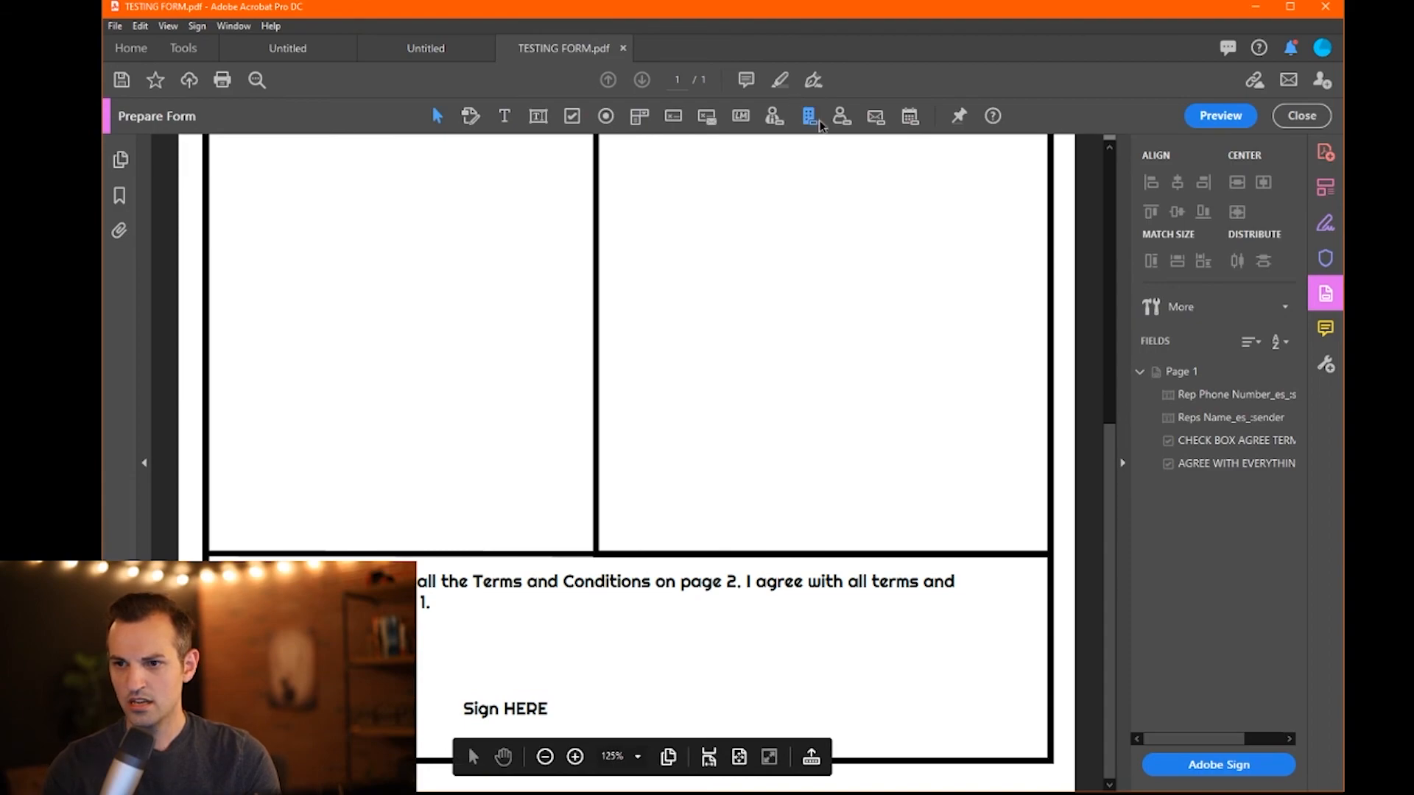
{"action": "left_click", "coordinate": [1325, 327]}
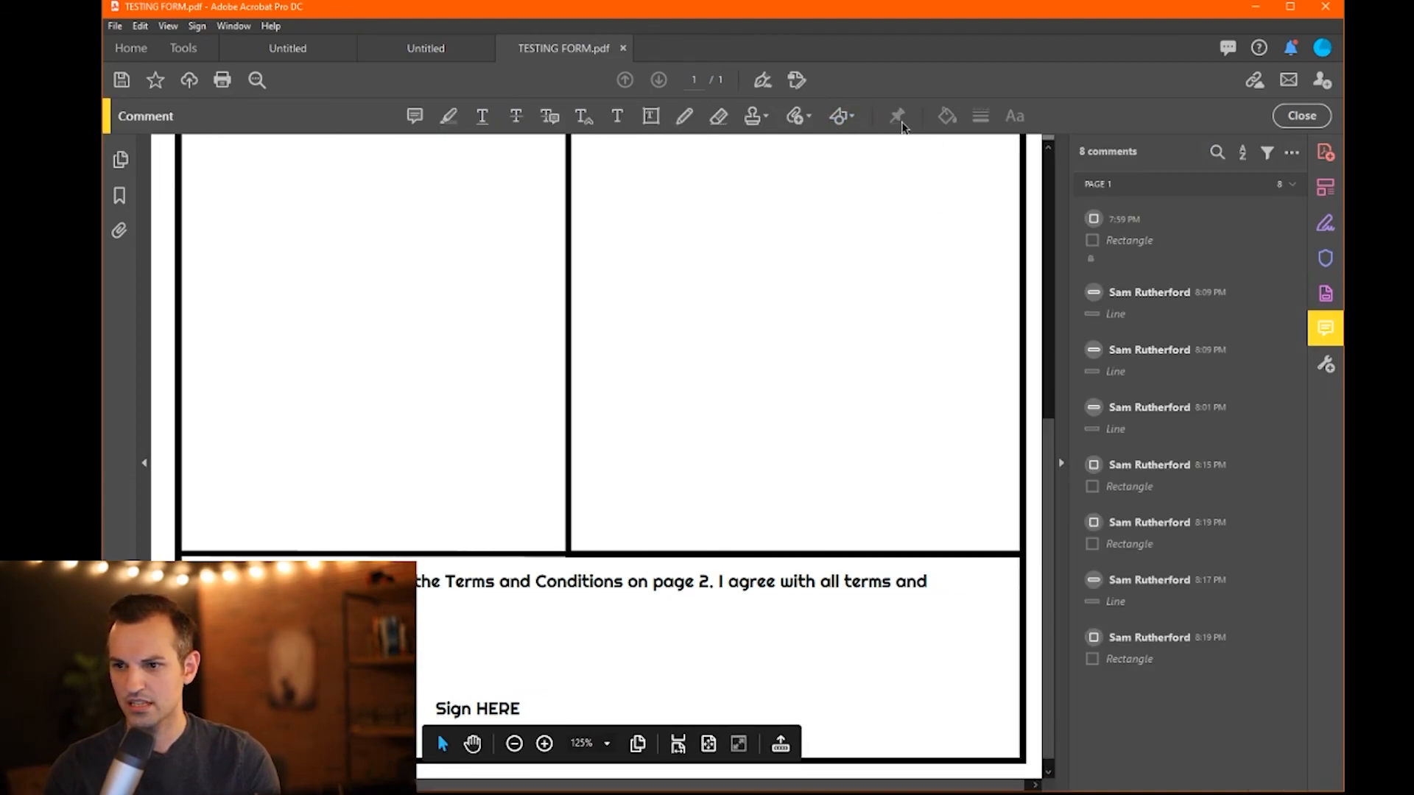
{"action": "left_click", "coordinate": [840, 116]}
{"action": "left_click", "coordinate": [860, 183]}
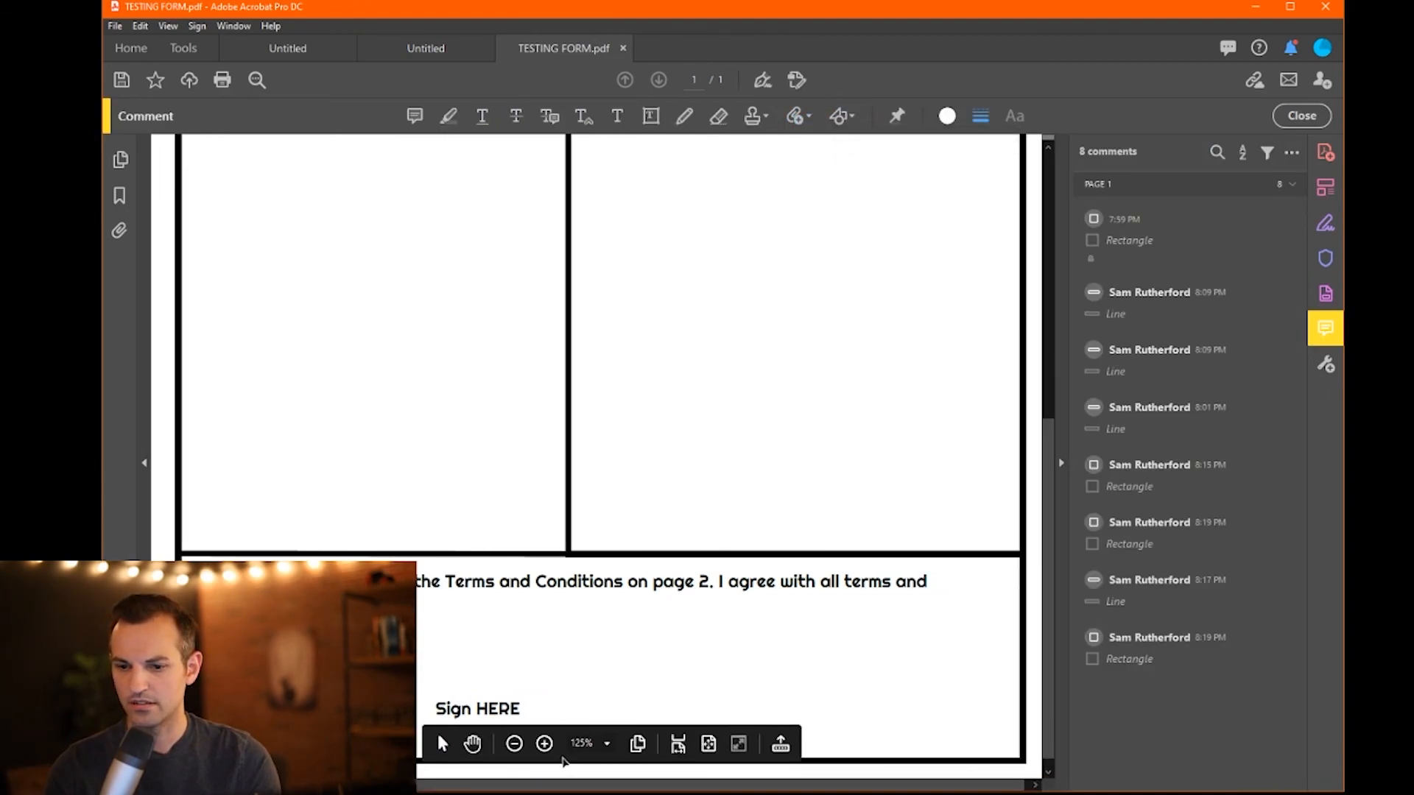
{"action": "left_click_drag", "start_coordinate": [531, 715], "coordinate": [885, 713]}
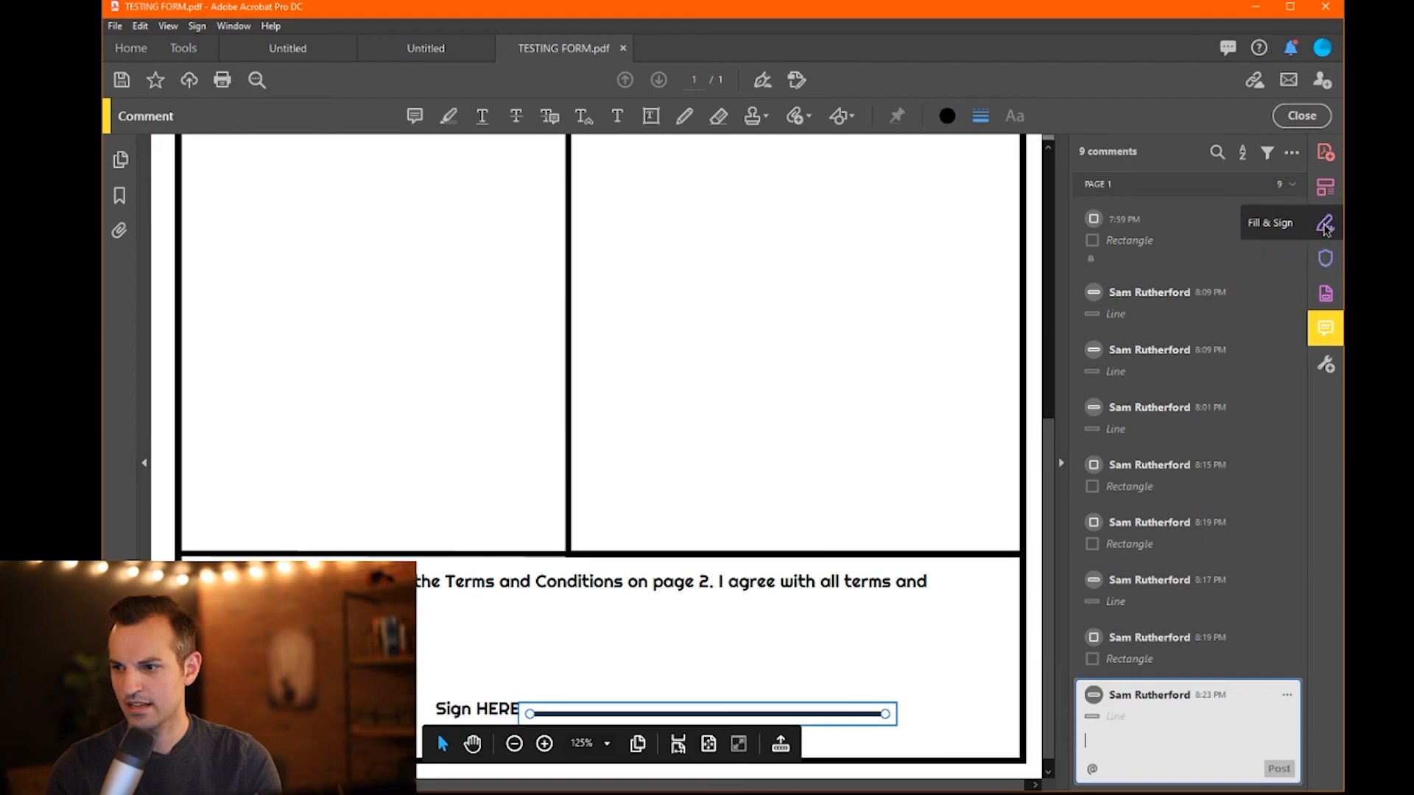
{"action": "left_click", "coordinate": [1325, 224]}
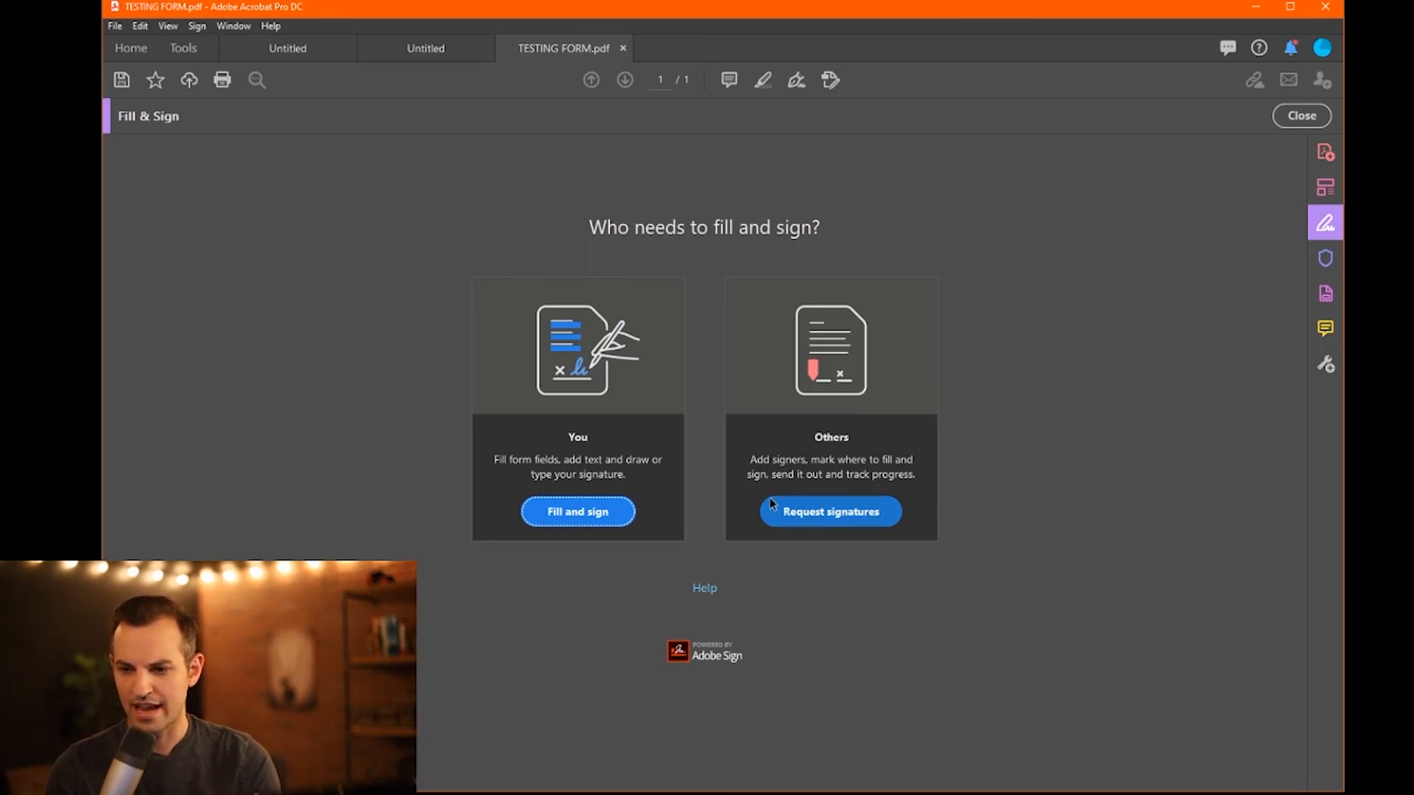
- Request signatures, add a signer, and place a Signature field on the Sign HERE line
{"action": "left_click", "coordinate": [859, 520]}
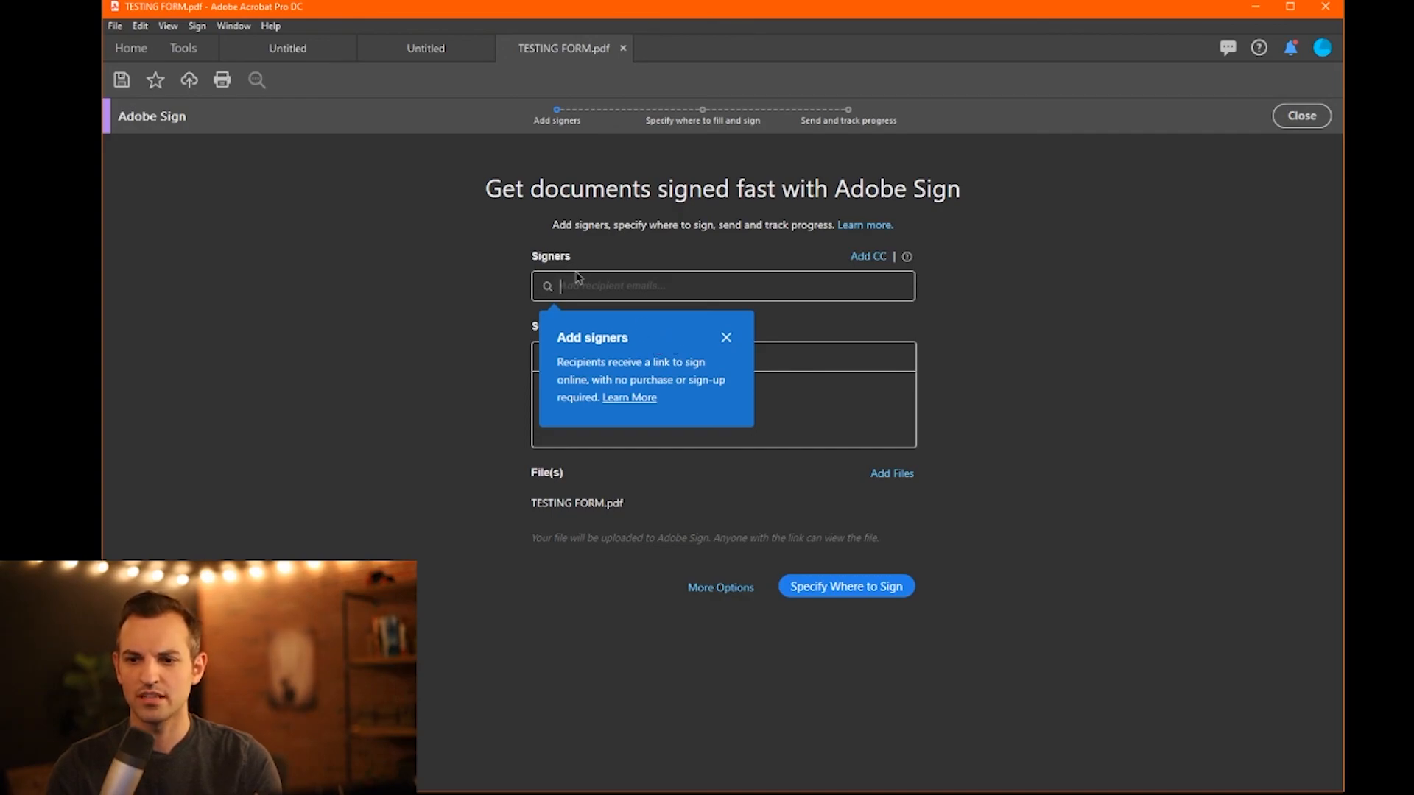
{"action": "left_click", "coordinate": [584, 284]}
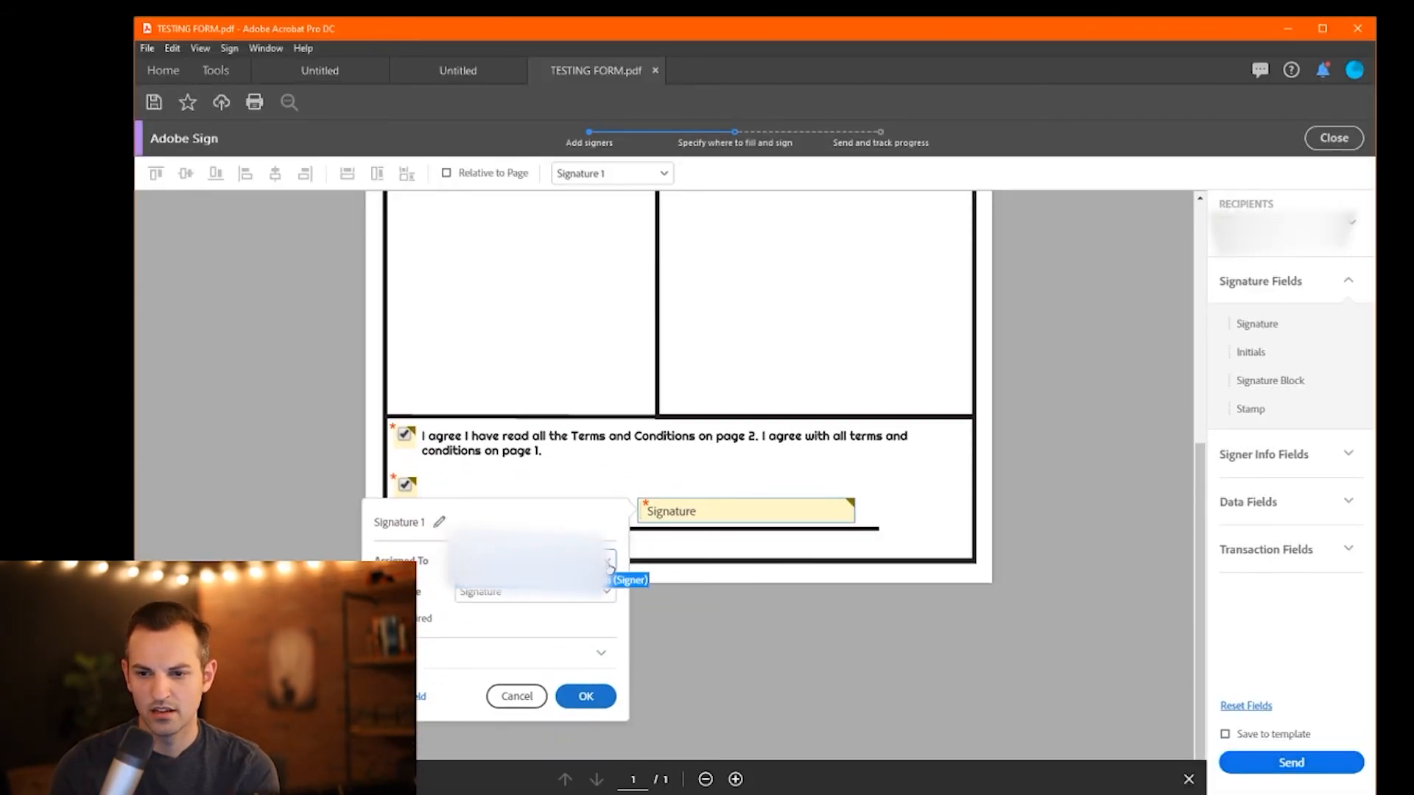
{"action": "left_click", "coordinate": [559, 597]}
{"action": "left_click", "coordinate": [559, 597]}
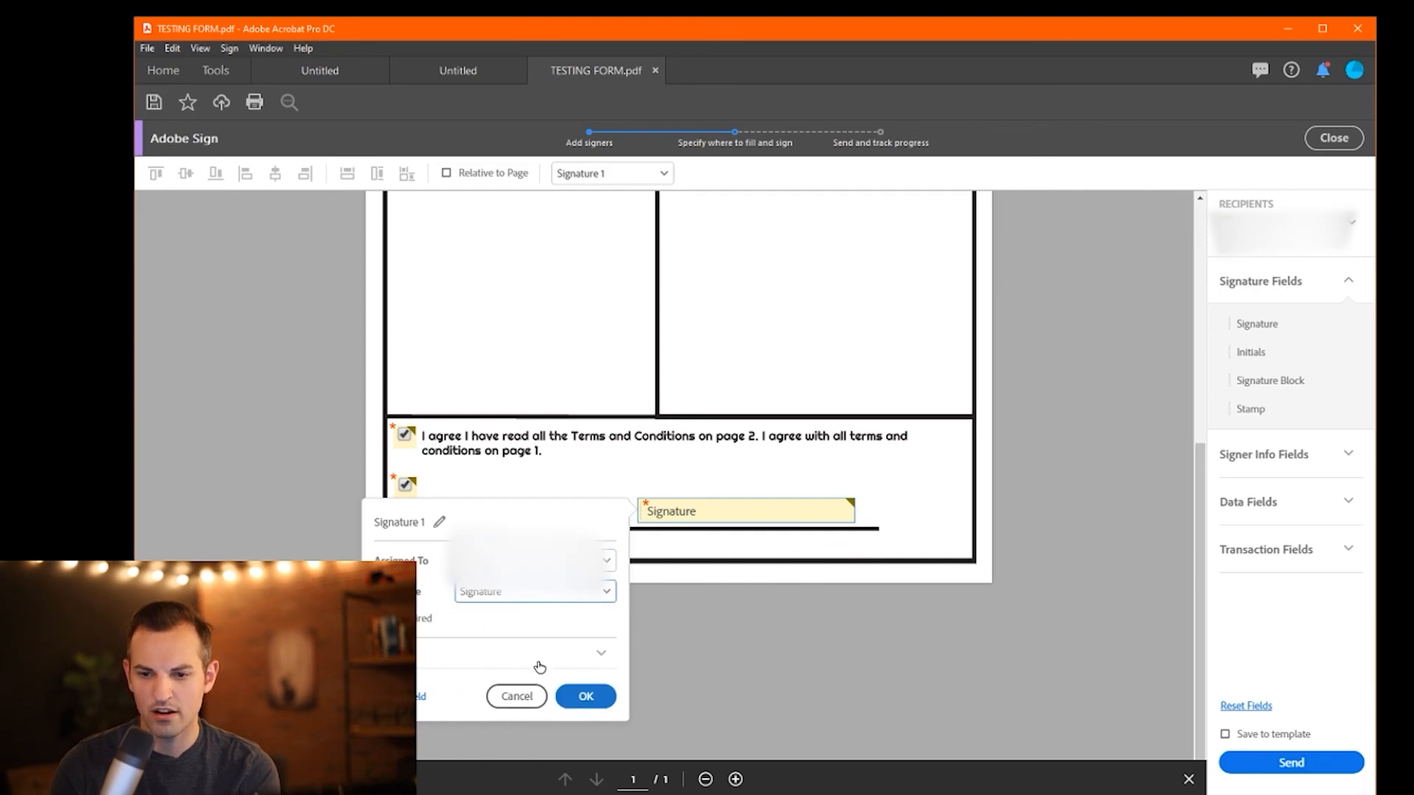
{"action": "left_click", "coordinate": [593, 663]}
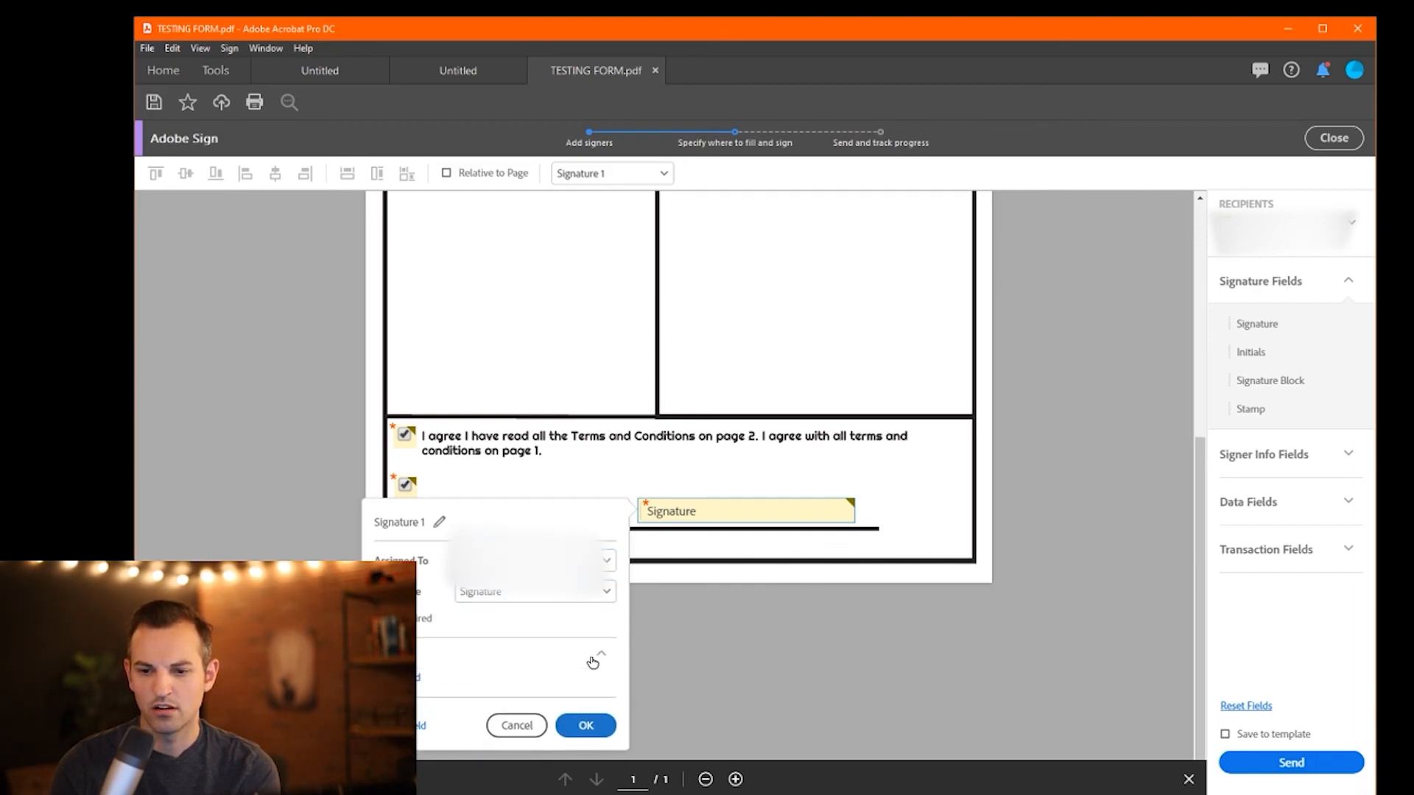
{"action": "left_click", "coordinate": [585, 725]}
{"action": "scroll", "coordinate": [1091, 569], "scroll_direction": "up", "scroll_amount": 3}
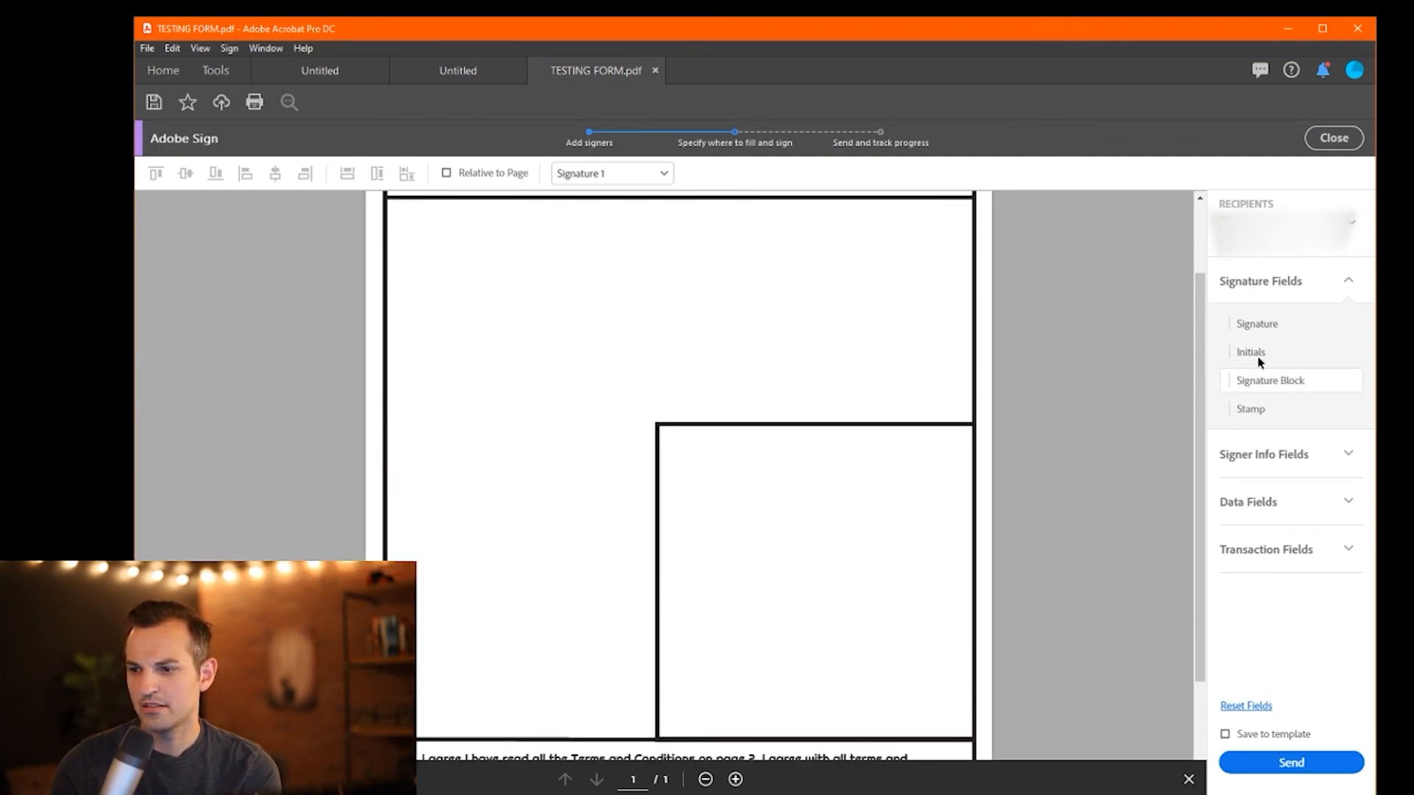
- Place an Initials field above the agreement text and move it lower
{"action": "left_click_drag", "start_coordinate": [1266, 352], "coordinate": [446, 571]}
{"action": "scroll", "coordinate": [473, 530], "scroll_direction": "down", "scroll_amount": 3}
{"action": "left_click_drag", "start_coordinate": [482, 428], "coordinate": [431, 549]}
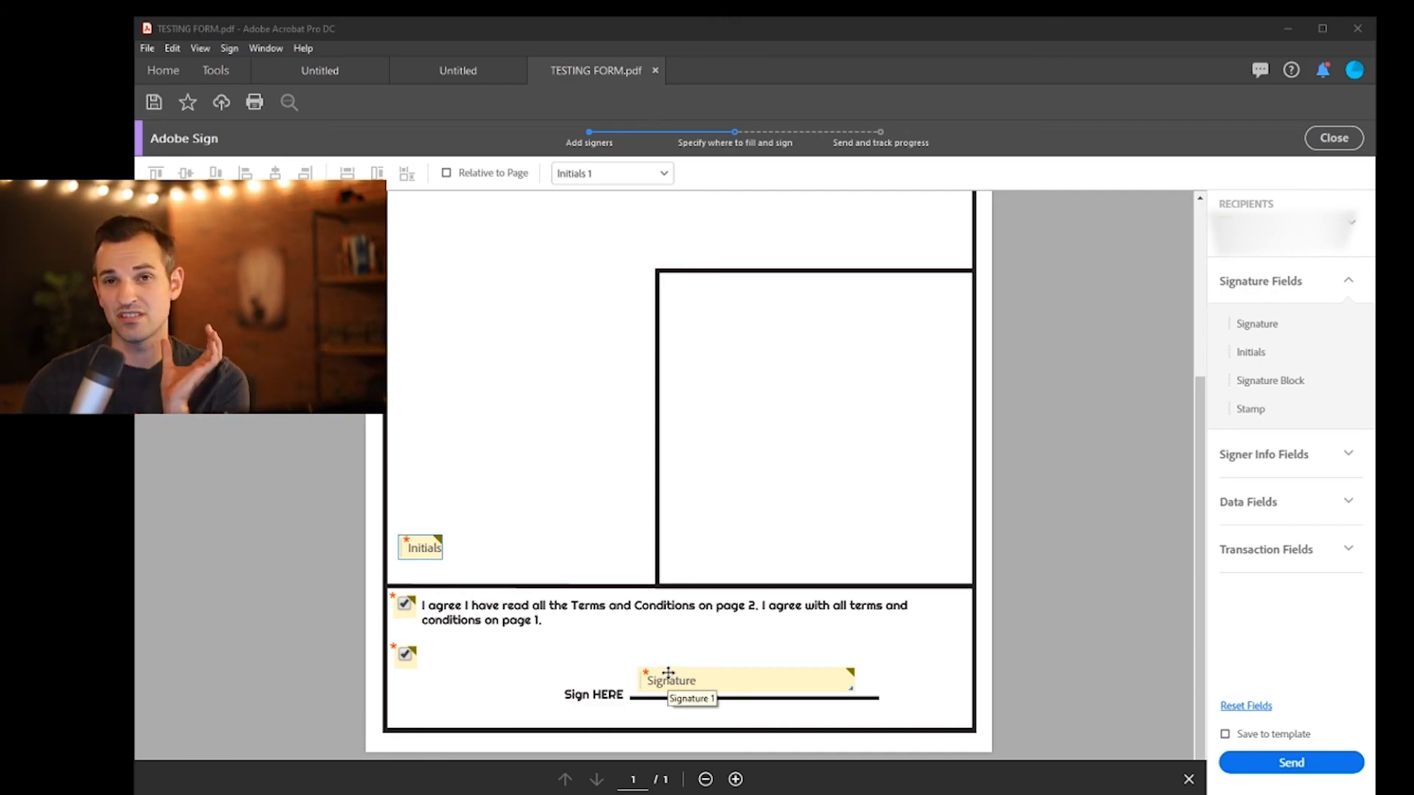
- Drop a trial Stamp field into the left box, then delete it
{"action": "scroll", "coordinate": [671, 534], "scroll_direction": "up", "scroll_amount": 4}
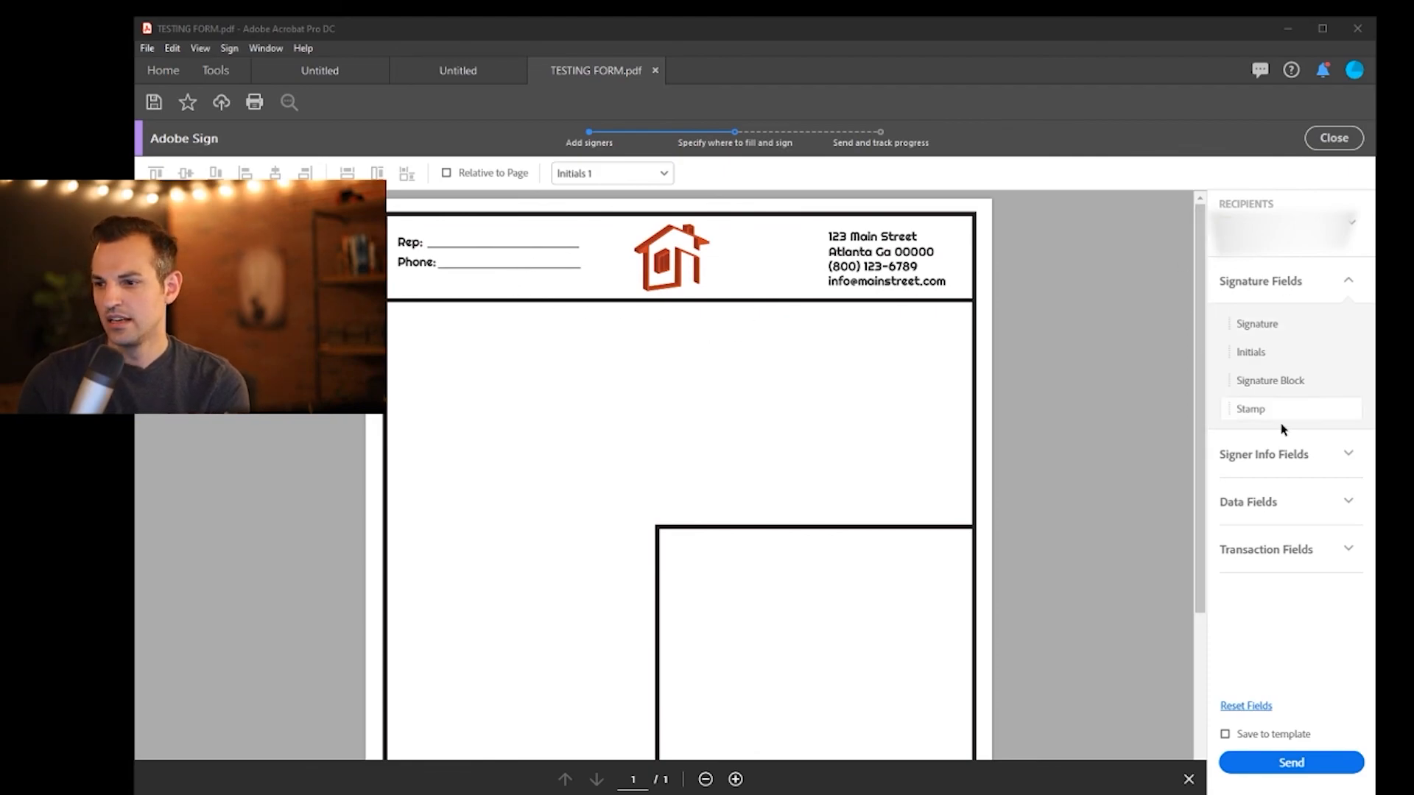
{"action": "left_click", "coordinate": [1256, 410]}
{"action": "left_click_drag", "start_coordinate": [1256, 410], "coordinate": [508, 508]}
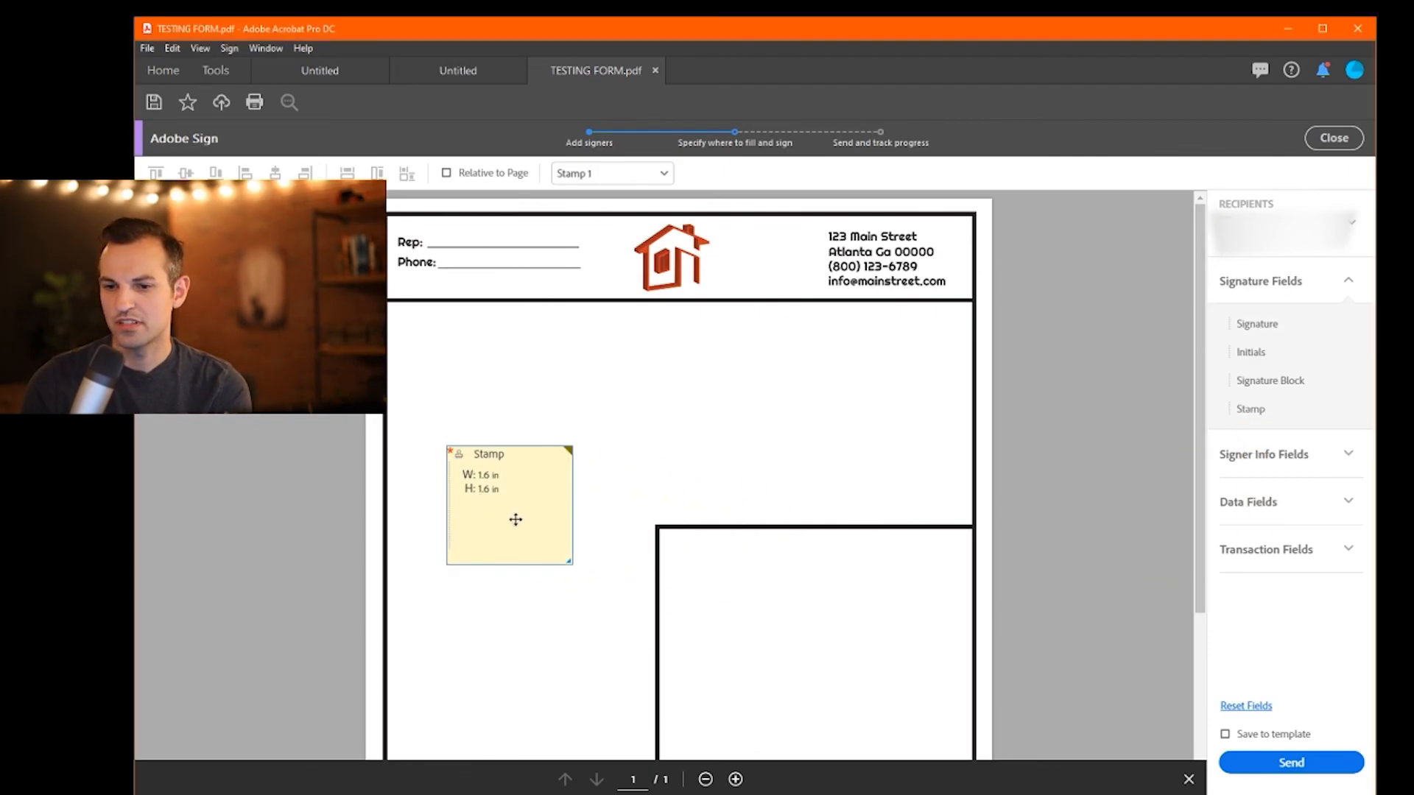
{"action": "scroll", "coordinate": [512, 503], "scroll_direction": "down", "scroll_amount": 3}
{"action": "left_click_drag", "start_coordinate": [479, 265], "coordinate": [522, 402]}
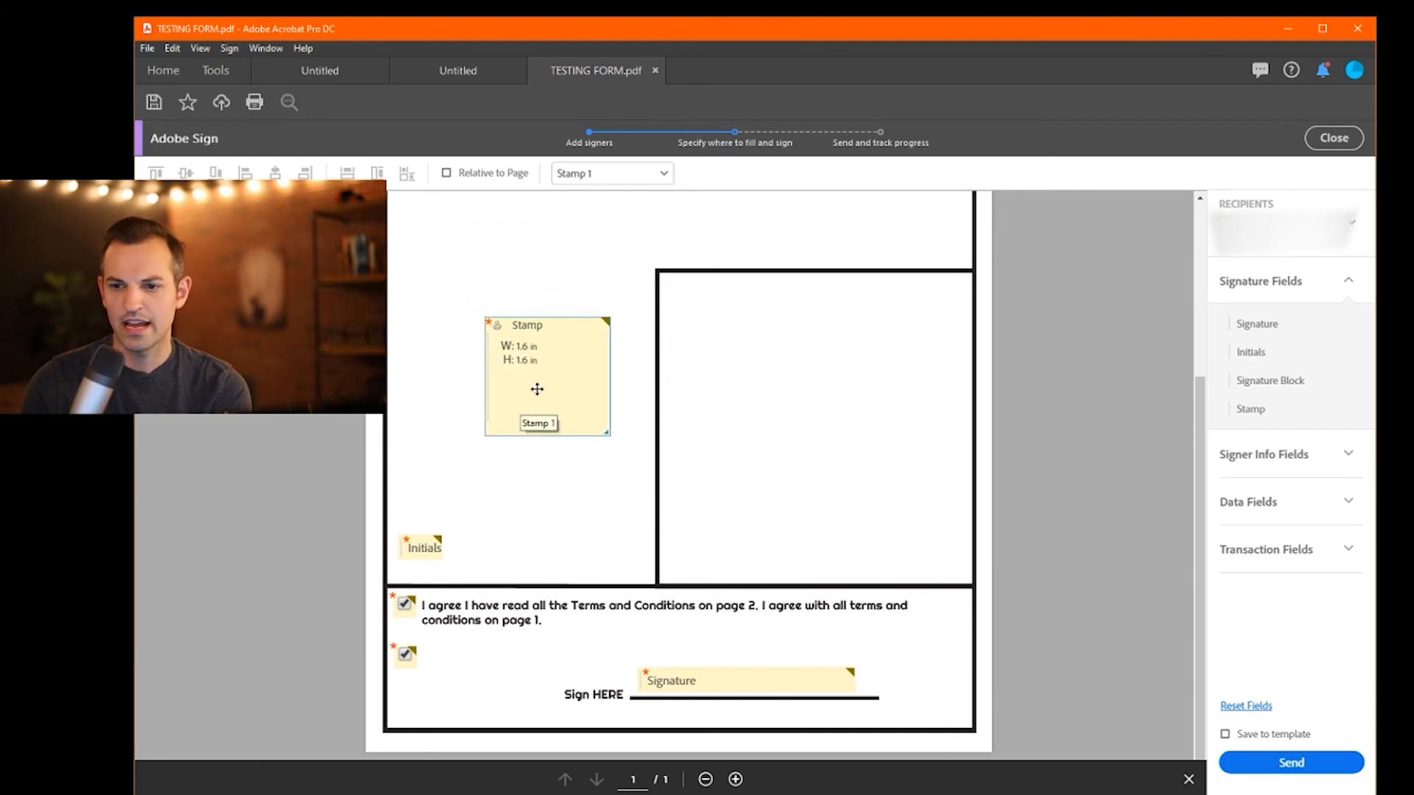
{"action": "key", "text": "Delete"}
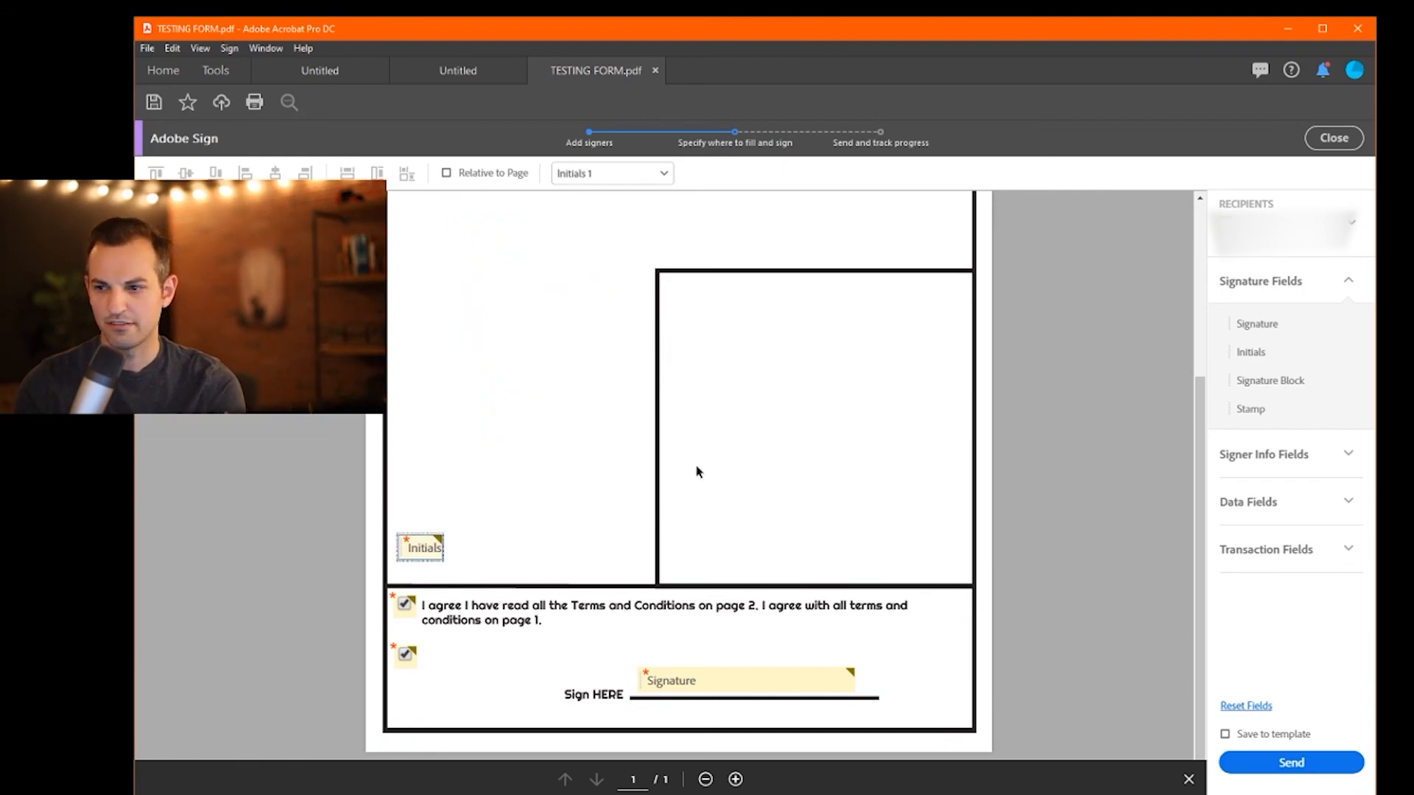
- Place trial Email and Date signer-info fields near the top of the left box
{"action": "left_click", "coordinate": [1338, 463]}
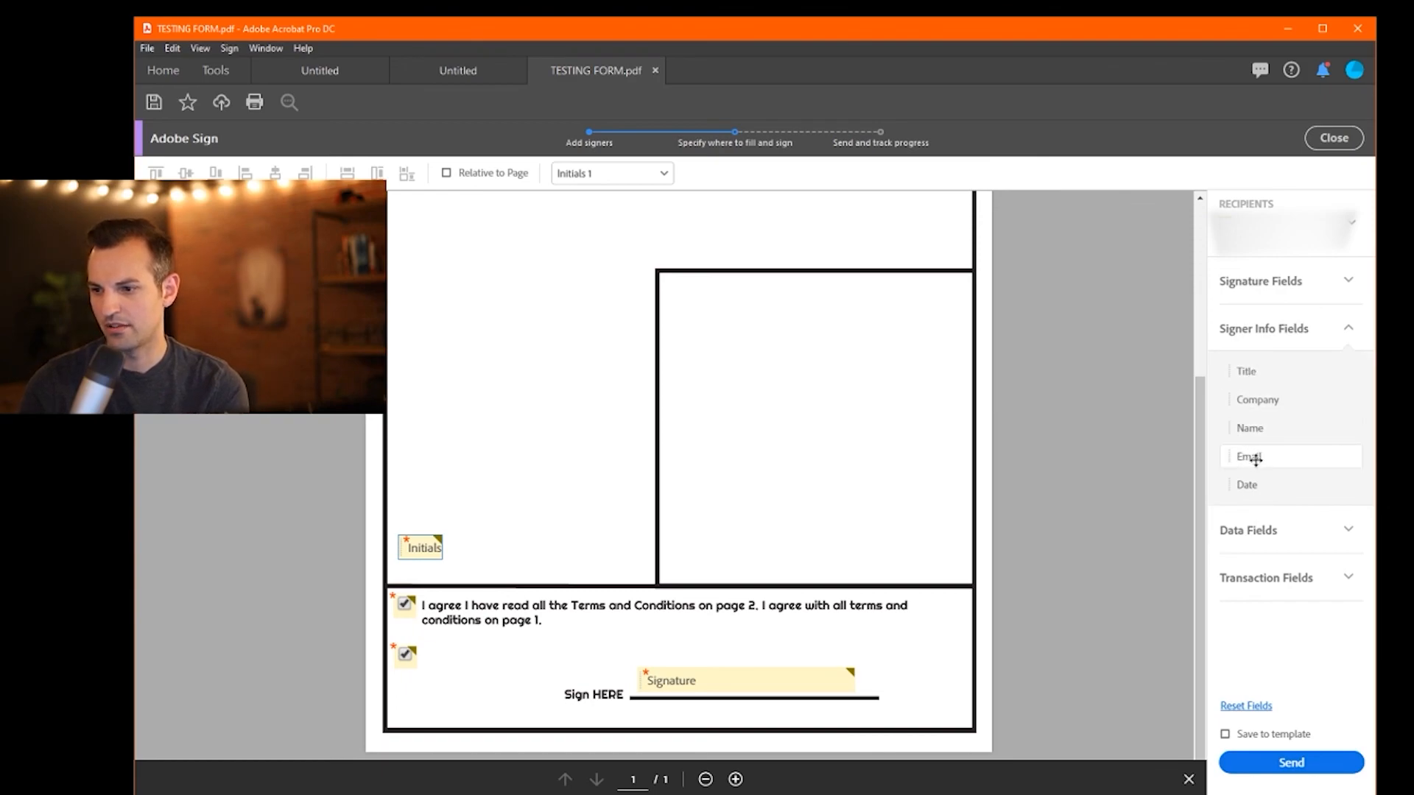
{"action": "left_click_drag", "start_coordinate": [1248, 462], "coordinate": [413, 270]}
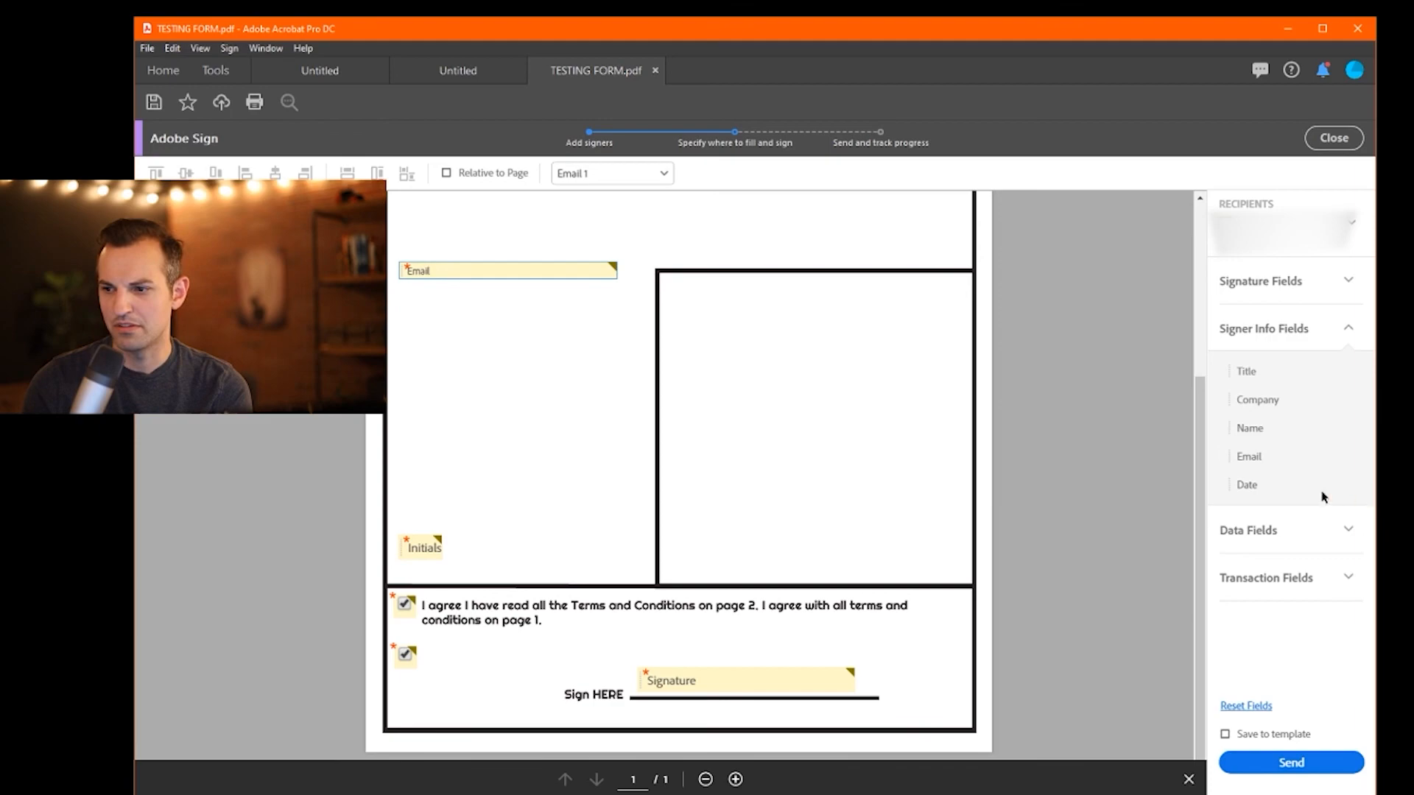
{"action": "left_click_drag", "start_coordinate": [1250, 486], "coordinate": [402, 288]}
{"action": "scroll", "coordinate": [432, 347], "scroll_direction": "up", "scroll_amount": 3}
{"action": "scroll", "coordinate": [549, 290], "scroll_direction": "down", "scroll_amount": 2}
{"action": "scroll", "coordinate": [478, 265], "scroll_direction": "up", "scroll_amount": 2}
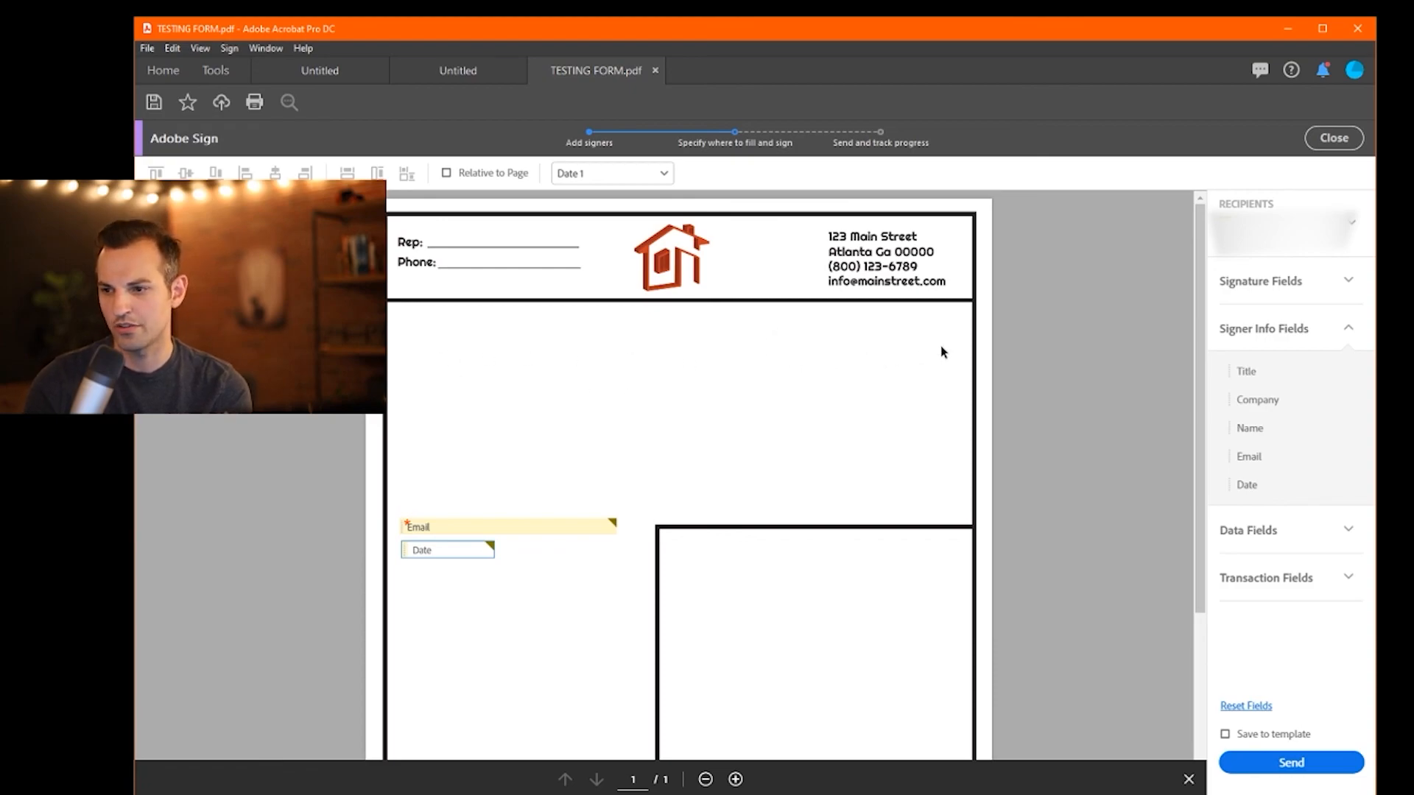
- Add trial Full Name and Title fields, then delete all four signer-info fields
{"action": "left_click_drag", "start_coordinate": [1261, 422], "coordinate": [442, 497]}
{"action": "left_click_drag", "start_coordinate": [1246, 371], "coordinate": [453, 477]}
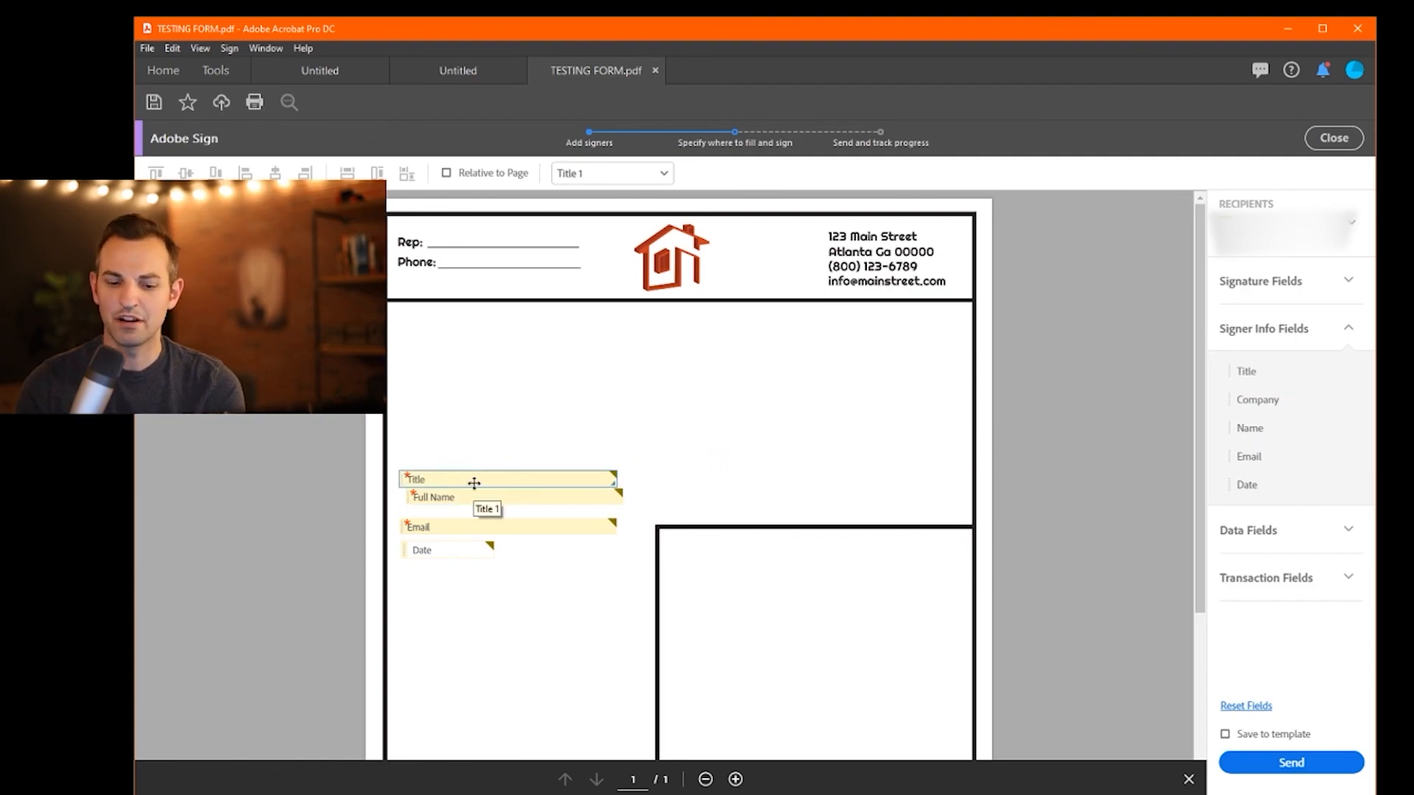
{"action": "key", "text": "Delete"}
{"action": "key", "text": "Delete"}
{"action": "left_click", "coordinate": [462, 524]}
{"action": "key", "text": "Delete"}
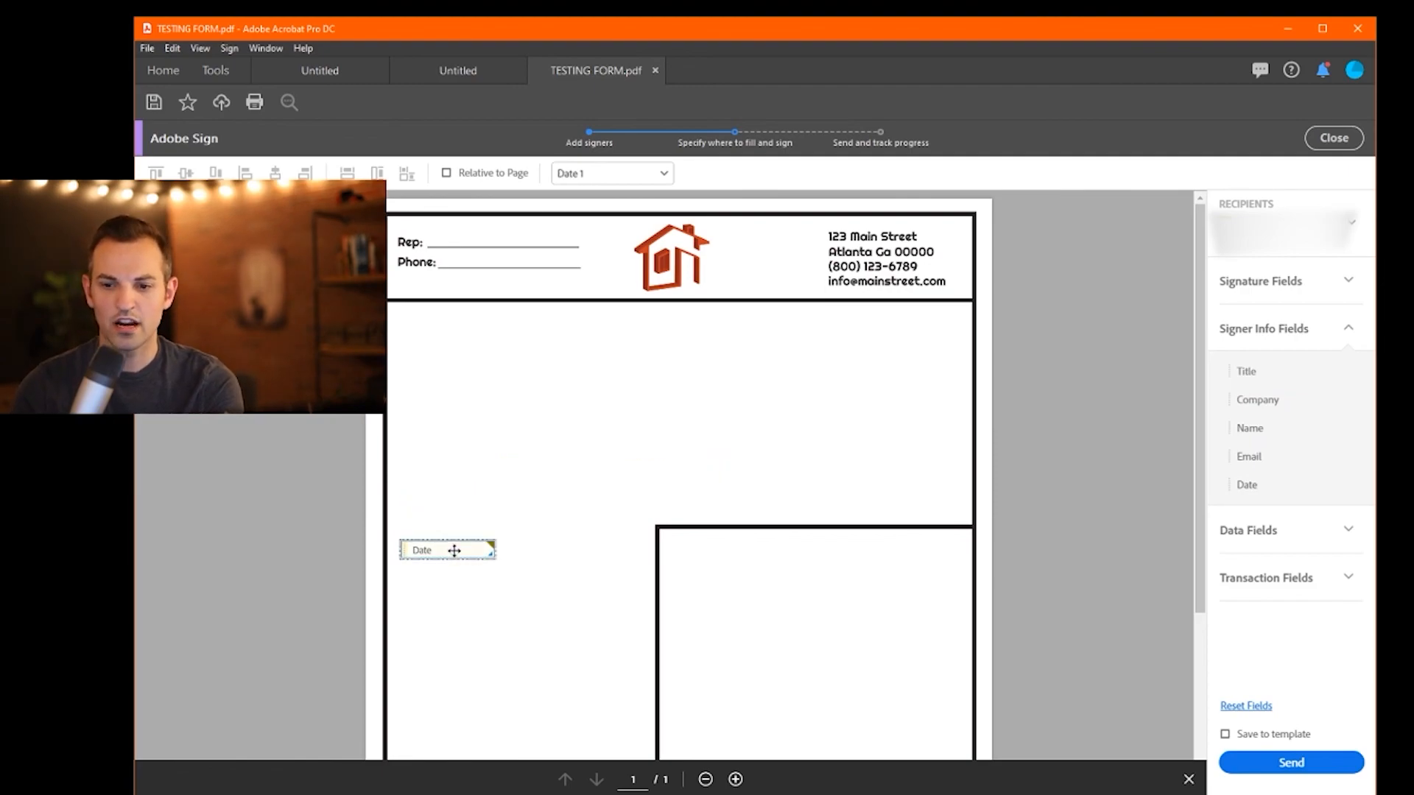
{"action": "key", "text": "Delete"}
{"action": "left_click", "coordinate": [1279, 531]}
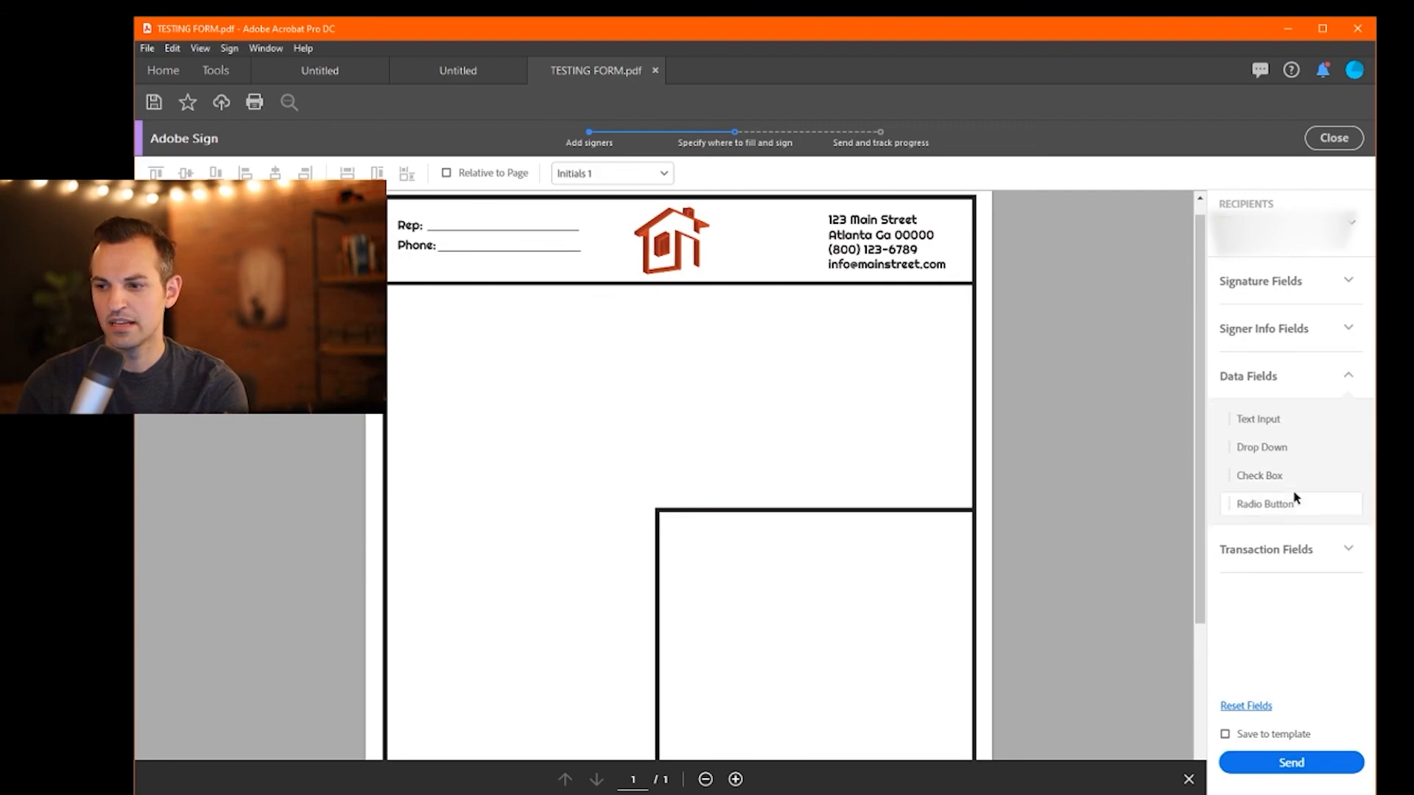
- Place, resize and reposition a trial Custom Checkbox 1 field above Initials, then delete it
{"action": "left_click_drag", "start_coordinate": [1268, 477], "coordinate": [499, 545]}
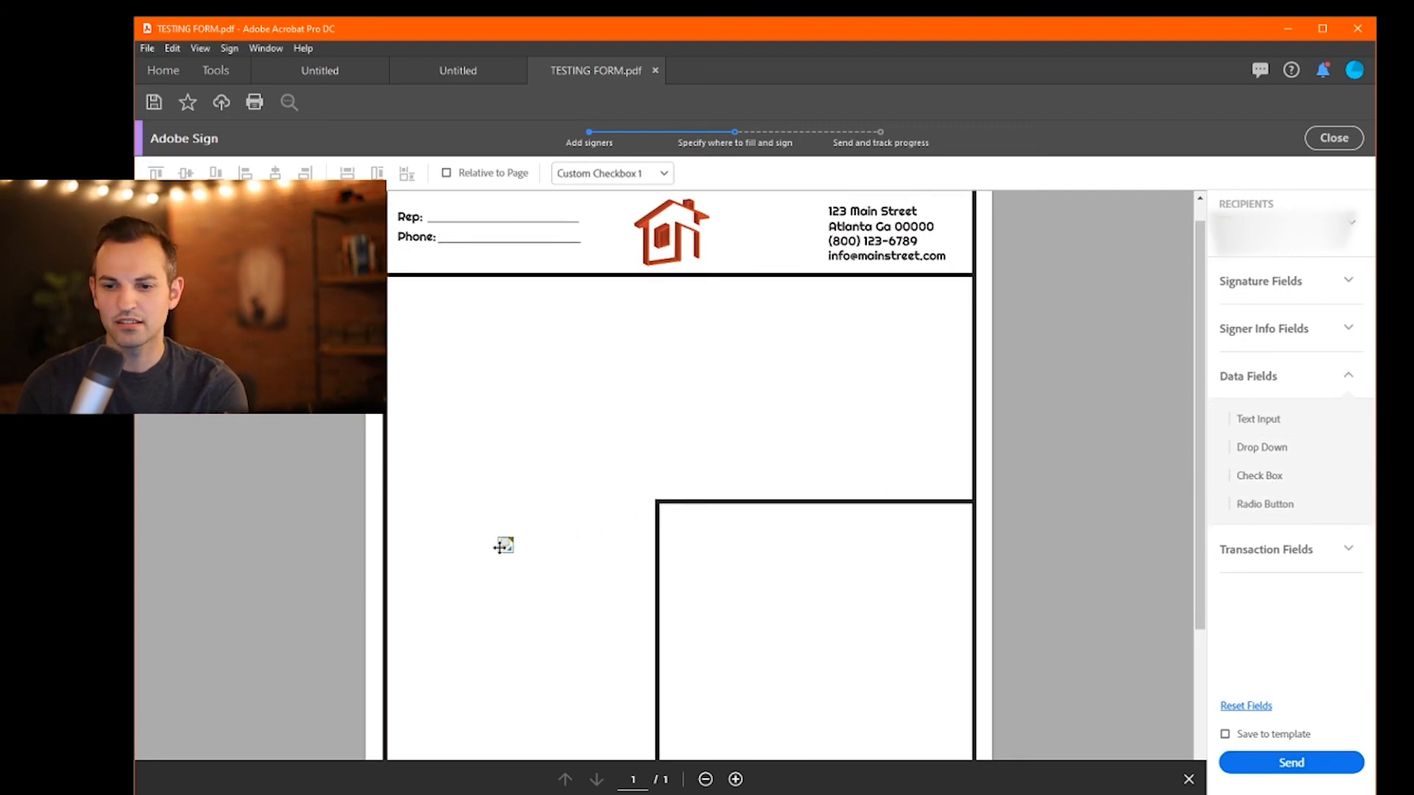
{"action": "scroll", "coordinate": [499, 545], "scroll_direction": "down", "scroll_amount": 3}
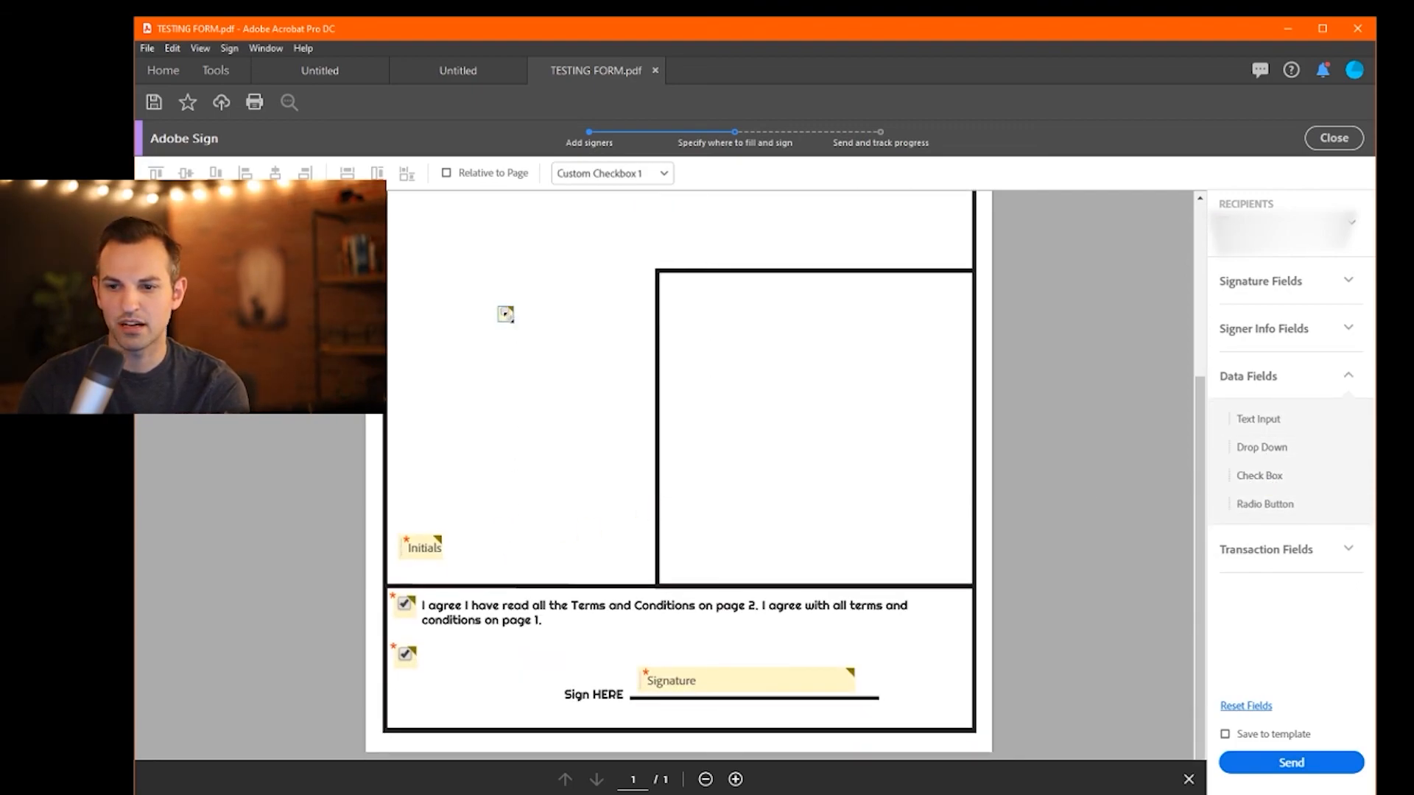
{"action": "left_click_drag", "start_coordinate": [506, 314], "coordinate": [569, 363]}
{"action": "left_click_drag", "start_coordinate": [506, 309], "coordinate": [521, 473]}
{"action": "left_click_drag", "start_coordinate": [563, 527], "coordinate": [544, 504]}
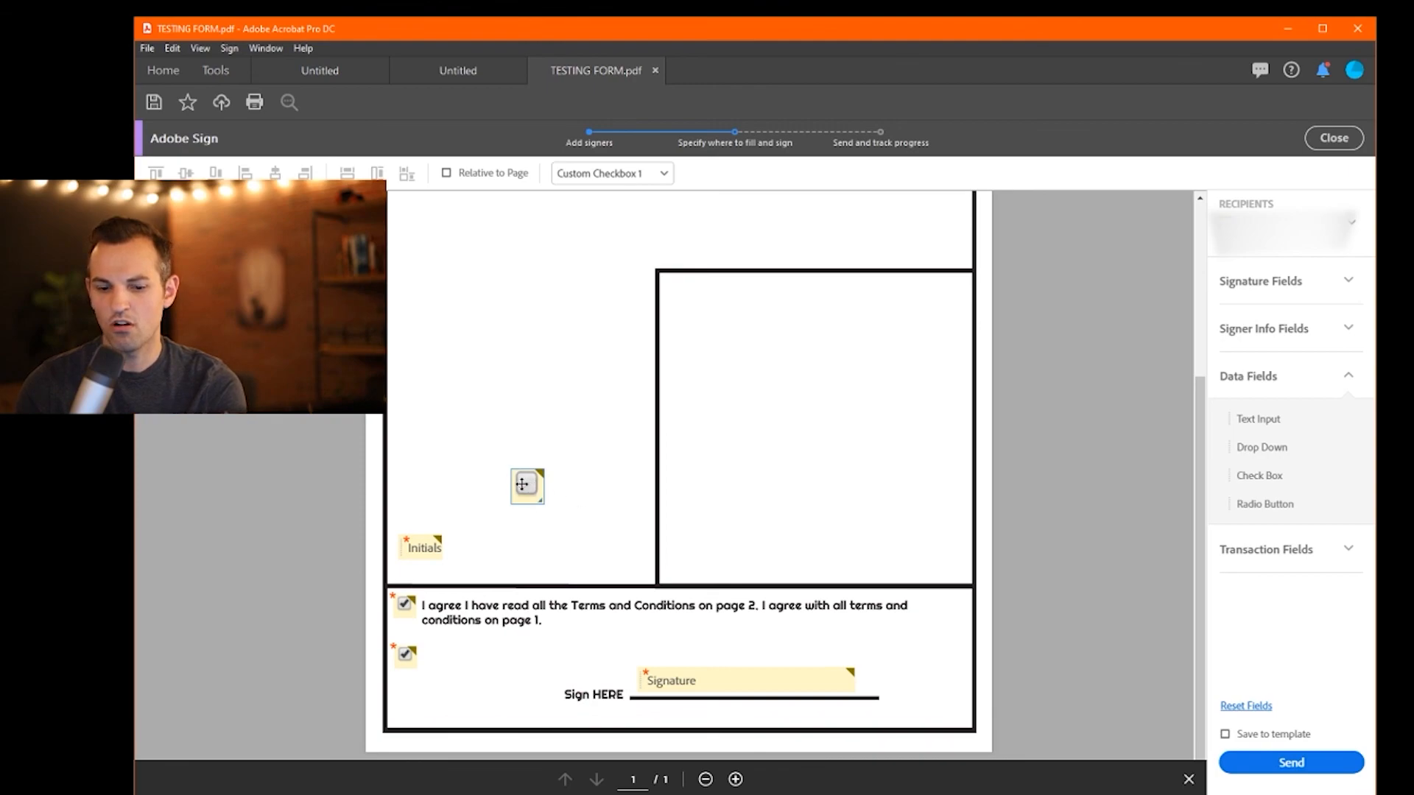
{"action": "key", "text": "Delete"}
- Glance at the Transaction Fields list, then start closing Adobe Sign
{"action": "left_click", "coordinate": [1303, 550]}
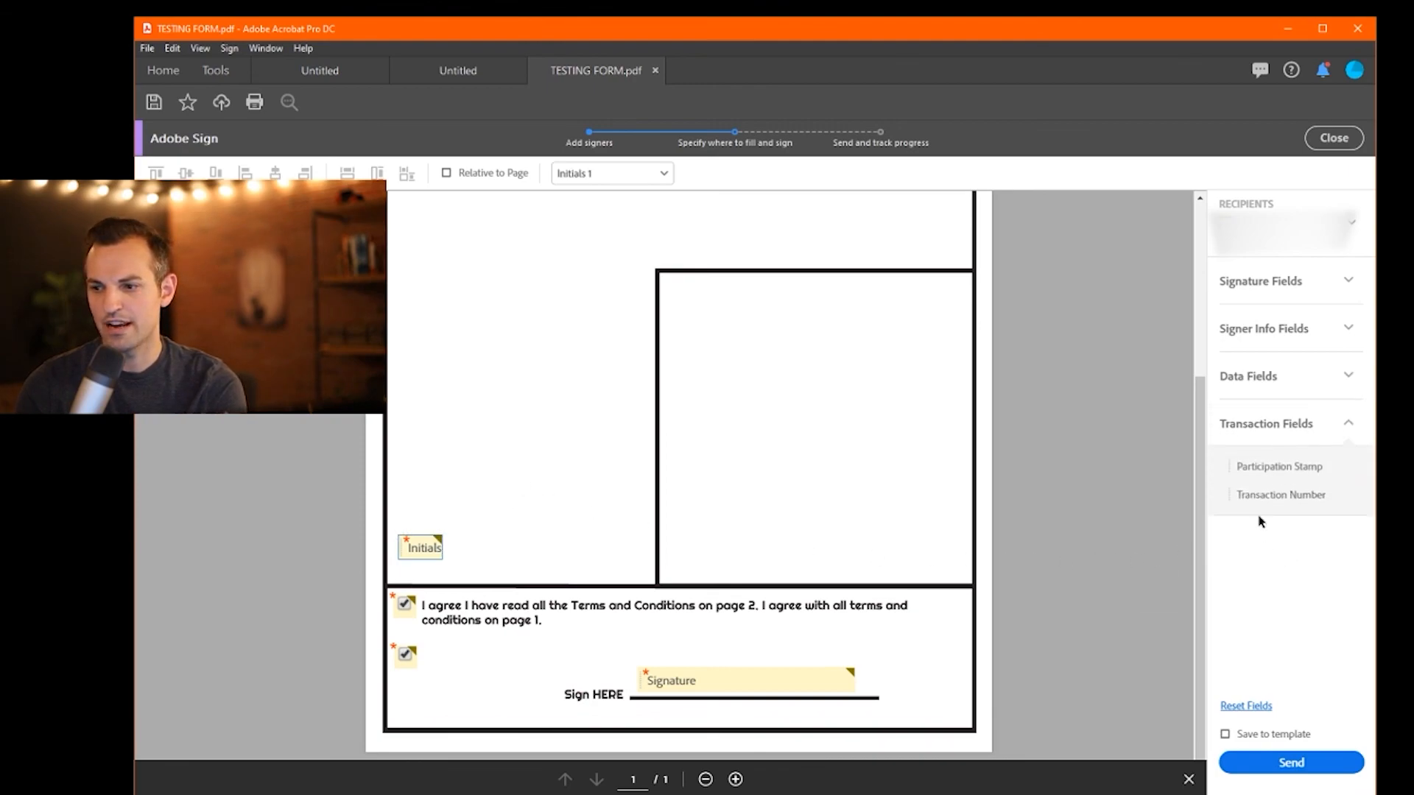
{"action": "left_click", "coordinate": [1352, 434]}
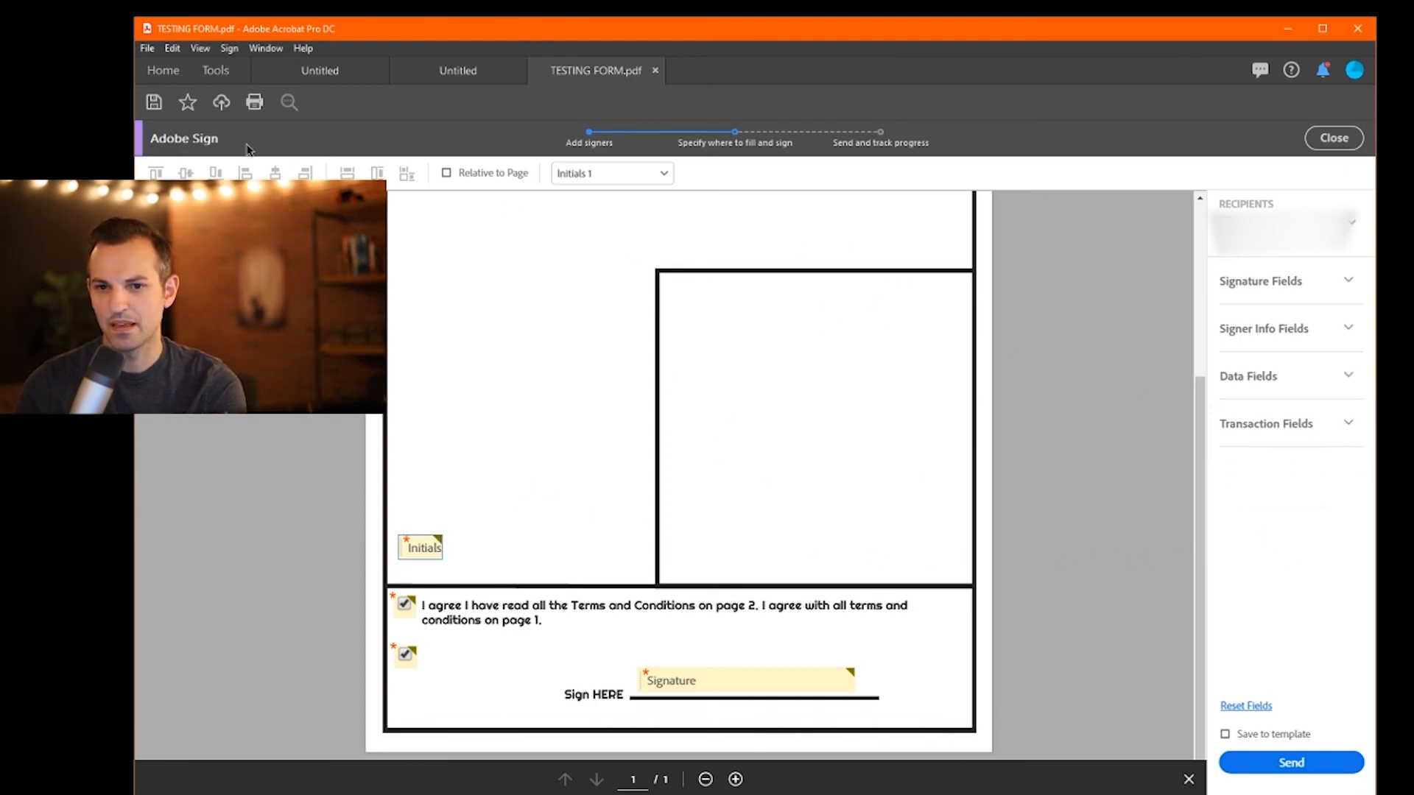
{"action": "left_click", "coordinate": [1335, 138]}
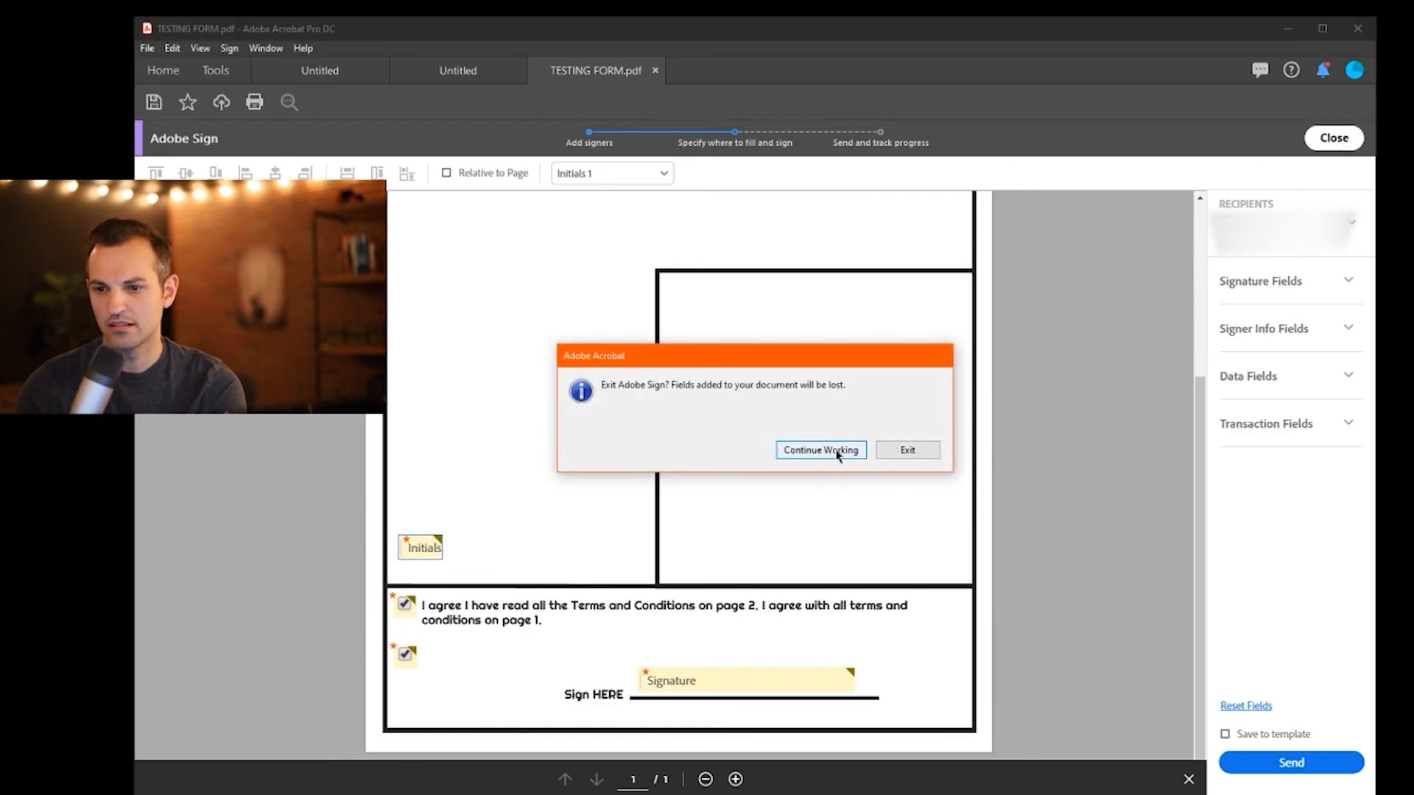
- Exit Adobe Sign, add it via More Tools, and close it back to the document
{"action": "left_click", "coordinate": [902, 451]}
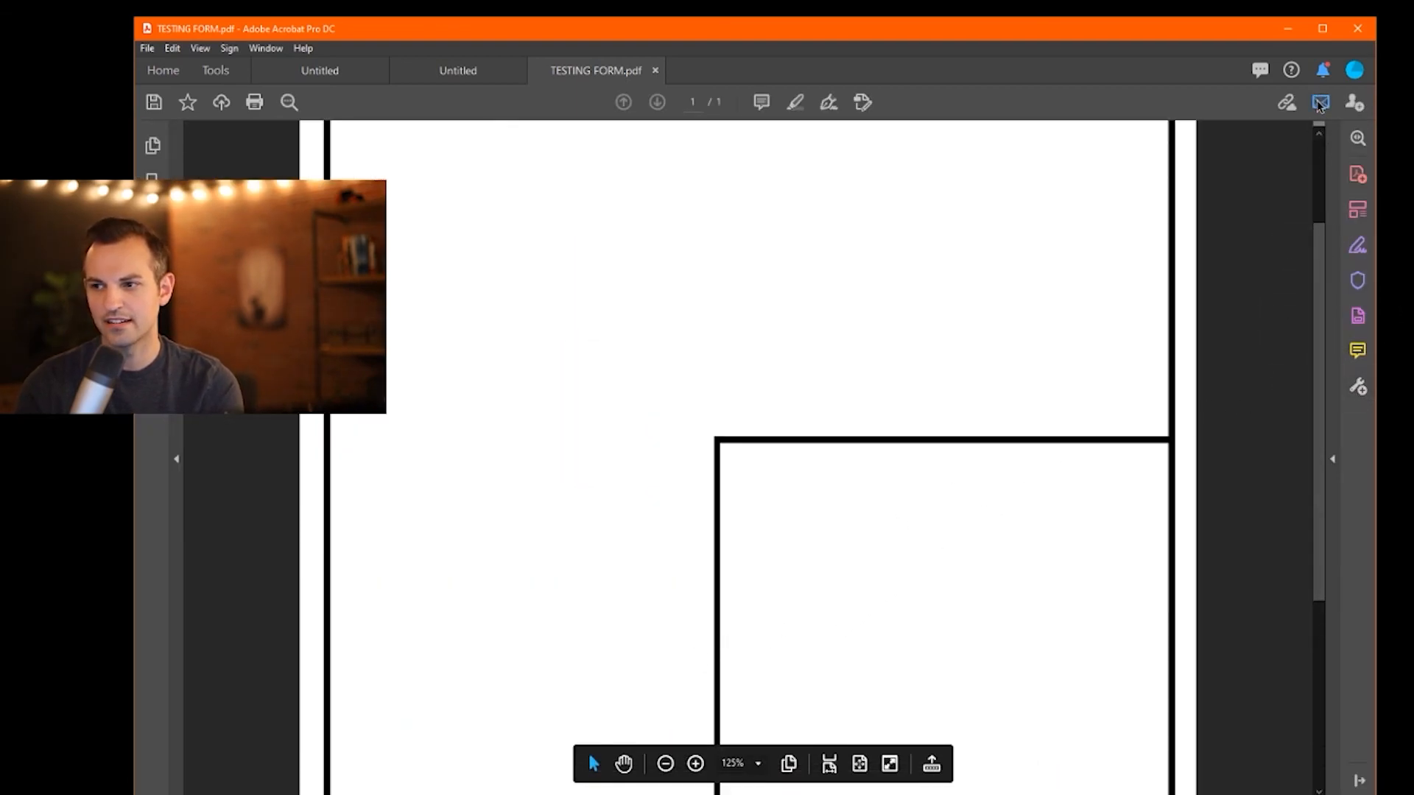
{"action": "left_click", "coordinate": [1359, 388]}
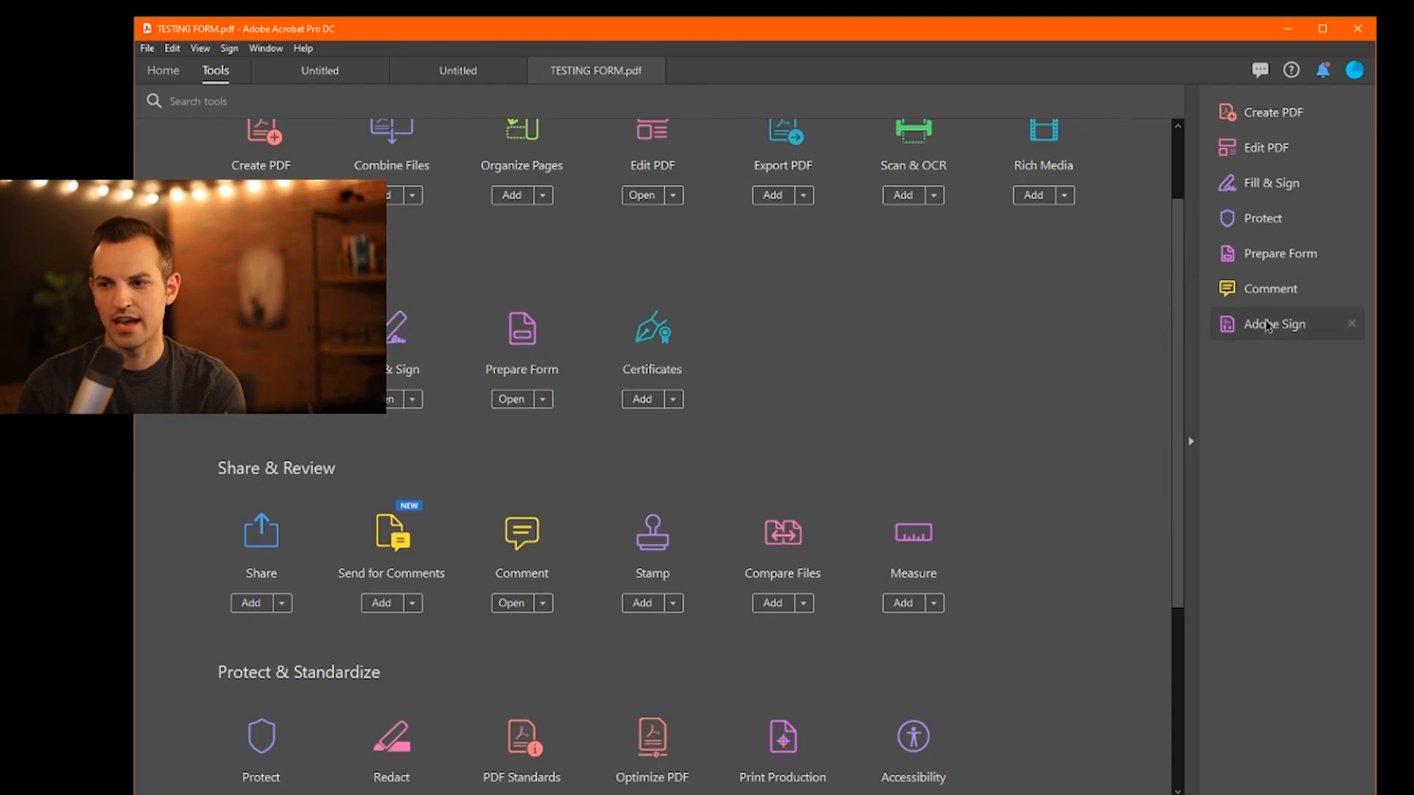
{"action": "left_click", "coordinate": [1260, 322]}
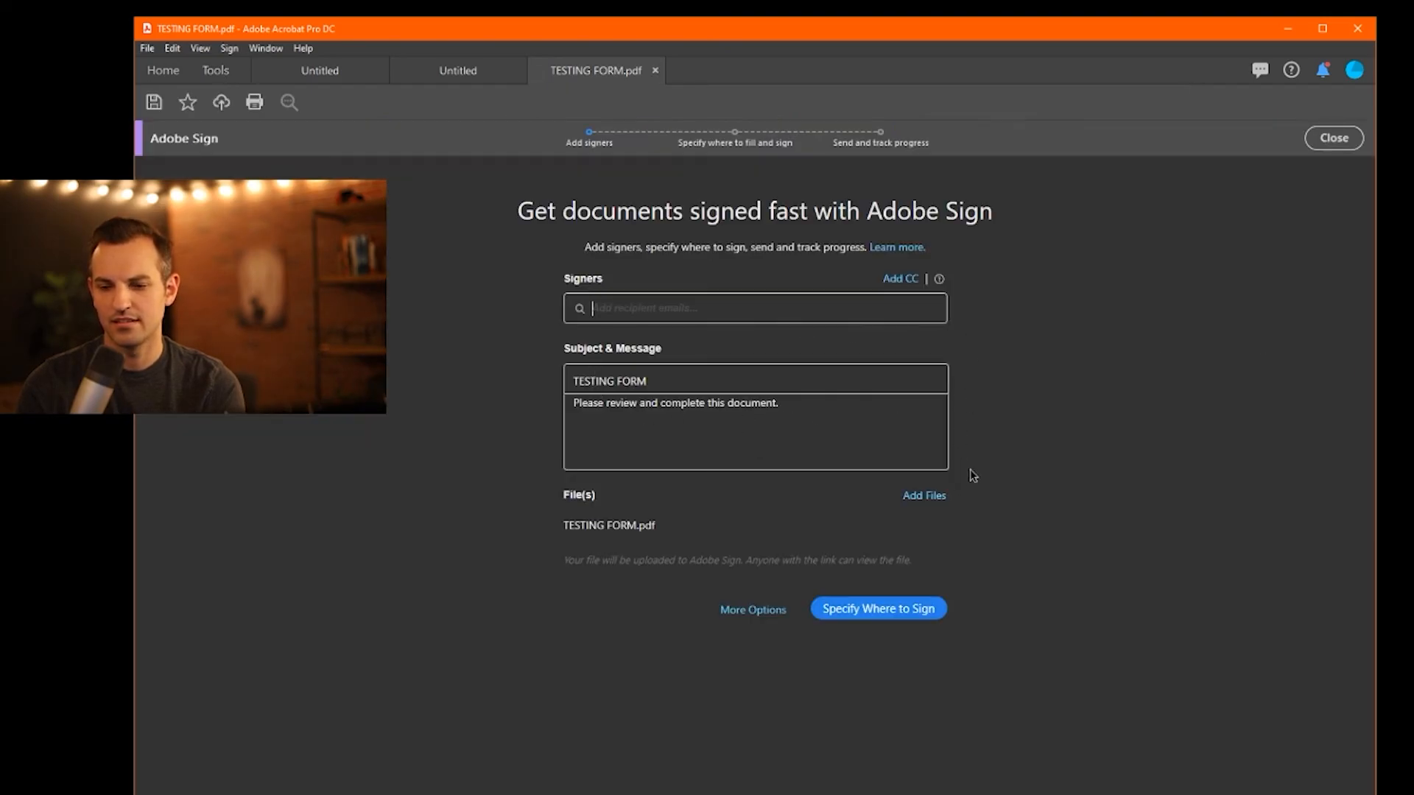
{"action": "left_click", "coordinate": [1332, 140]}
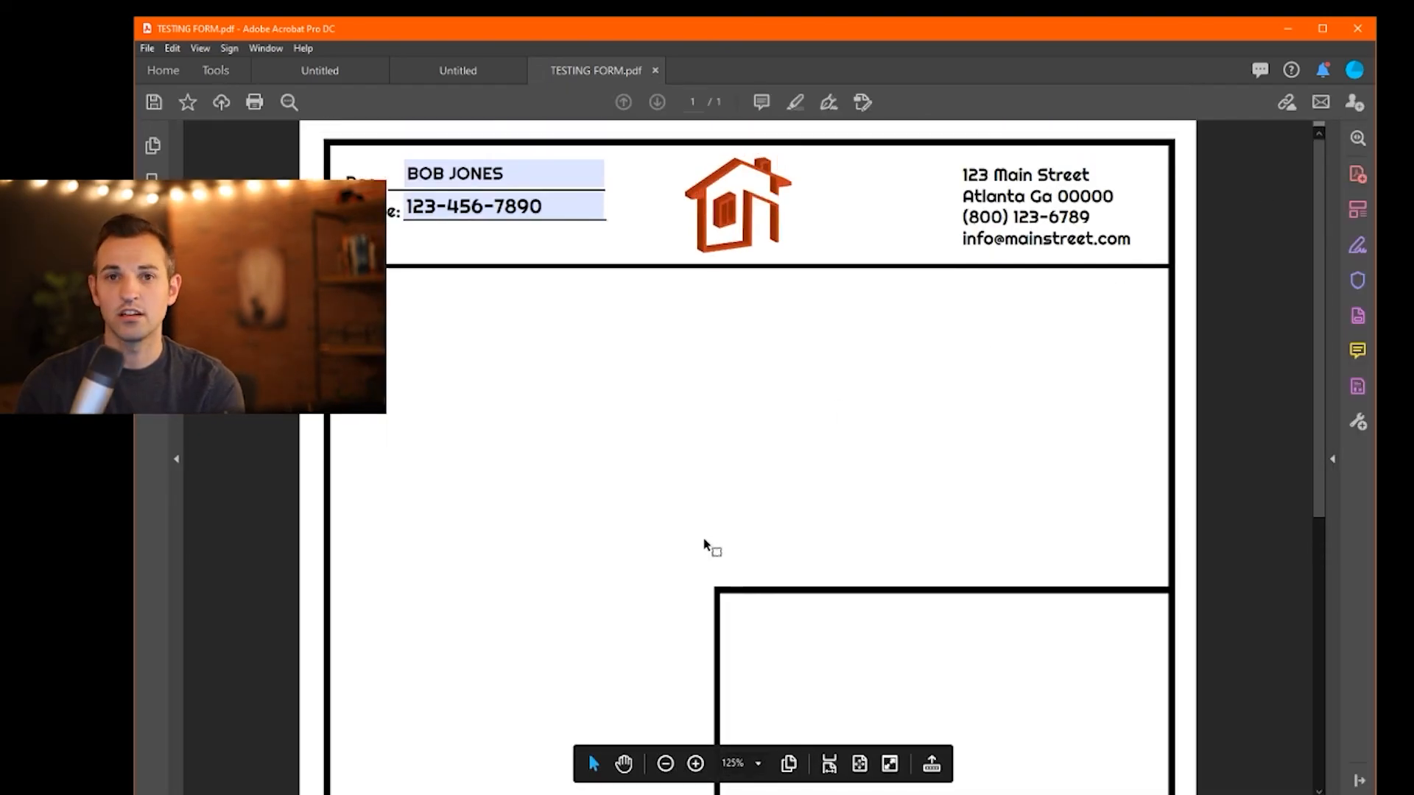